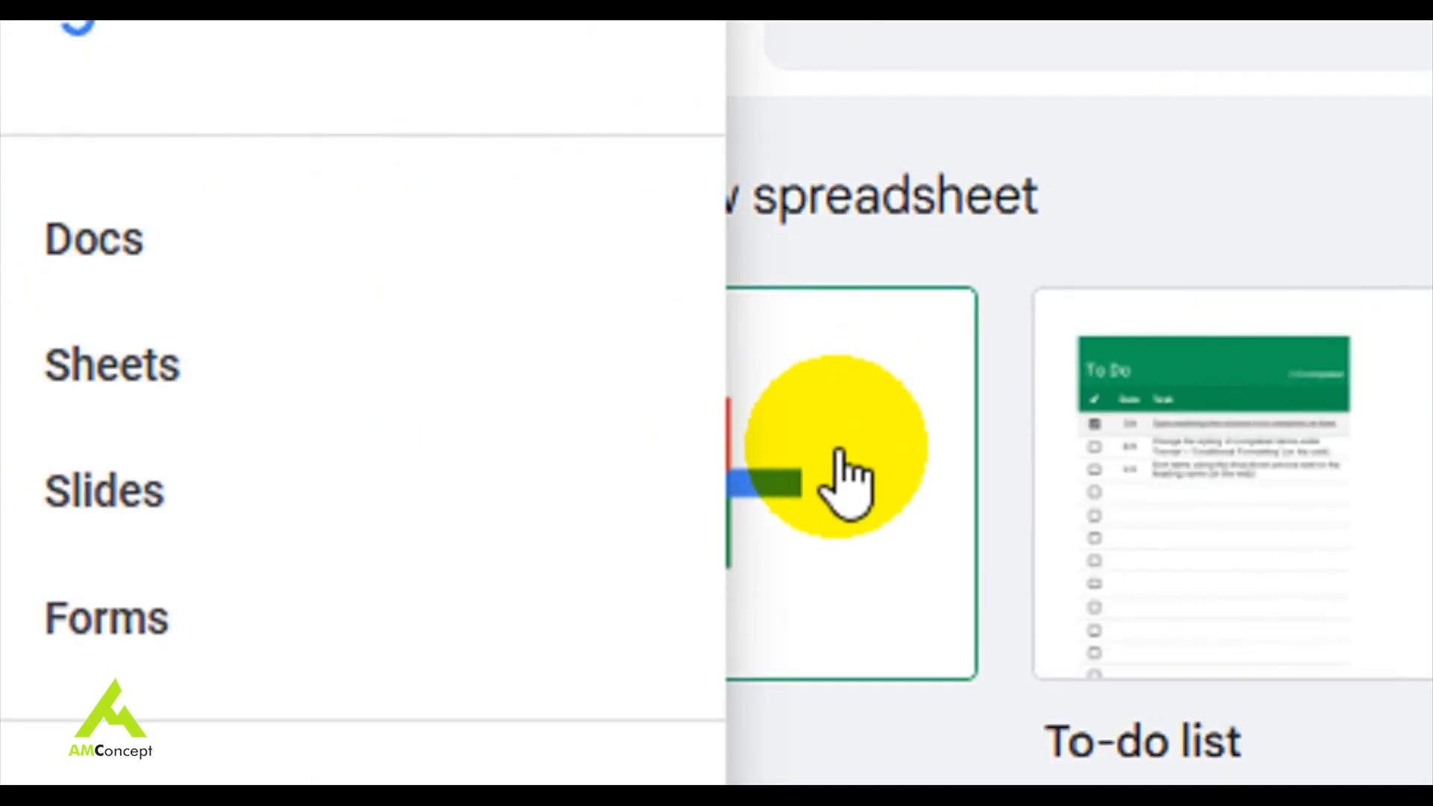
Create a blank spreadsheet and enter the heading WEEK 1 in cell B1.
left_click(838, 450)
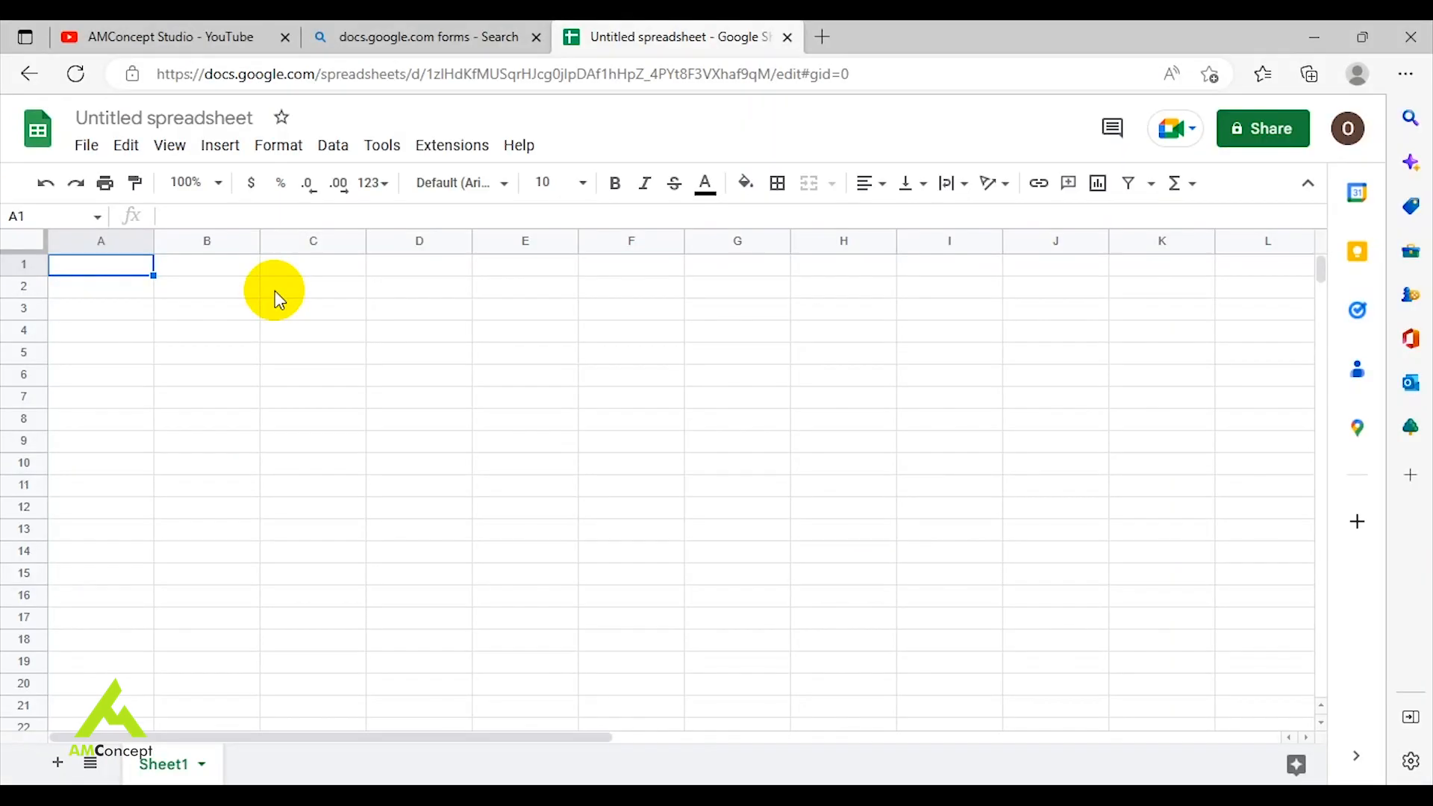
left_click(188, 270)
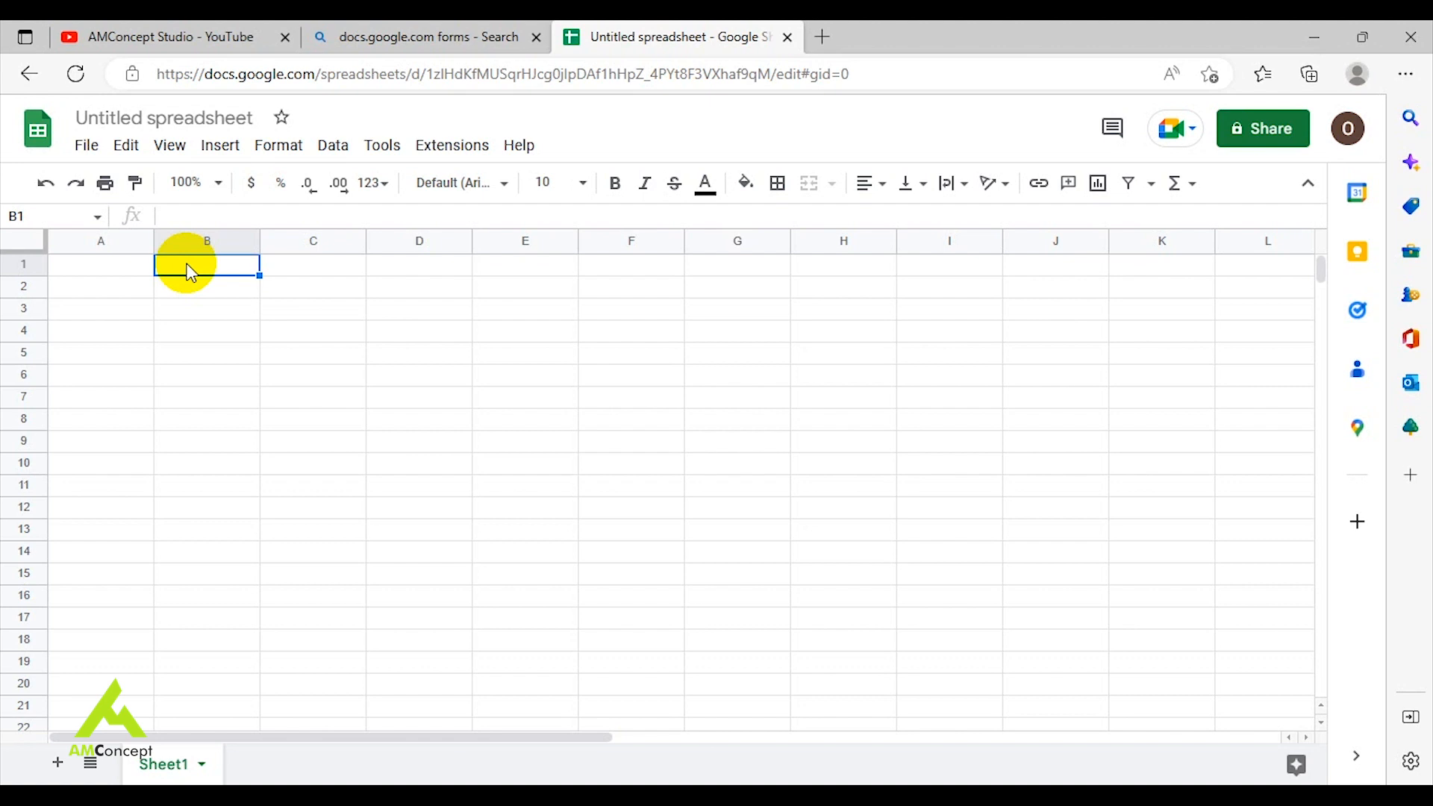
type("WEEK")
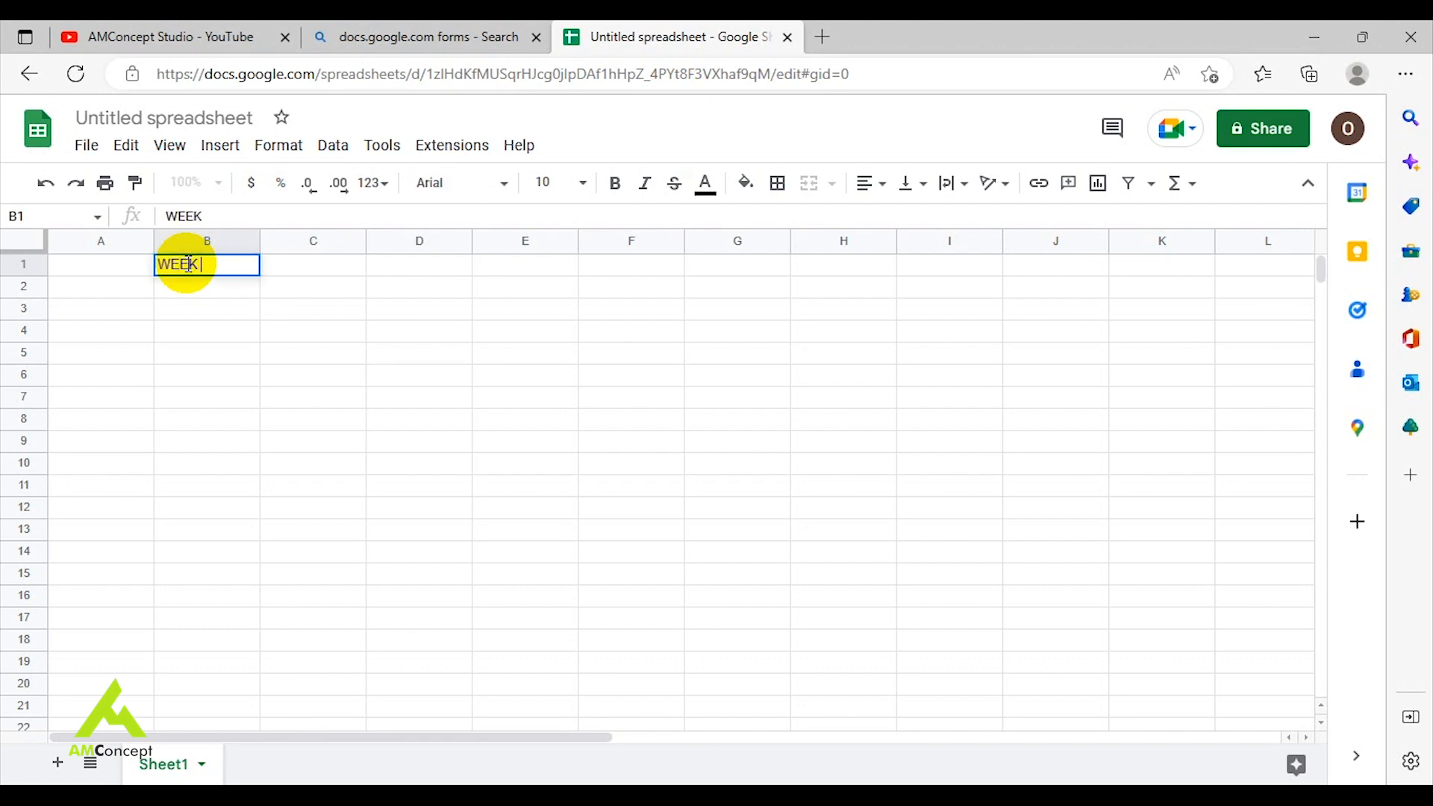
type(" 1")
key("Tab")
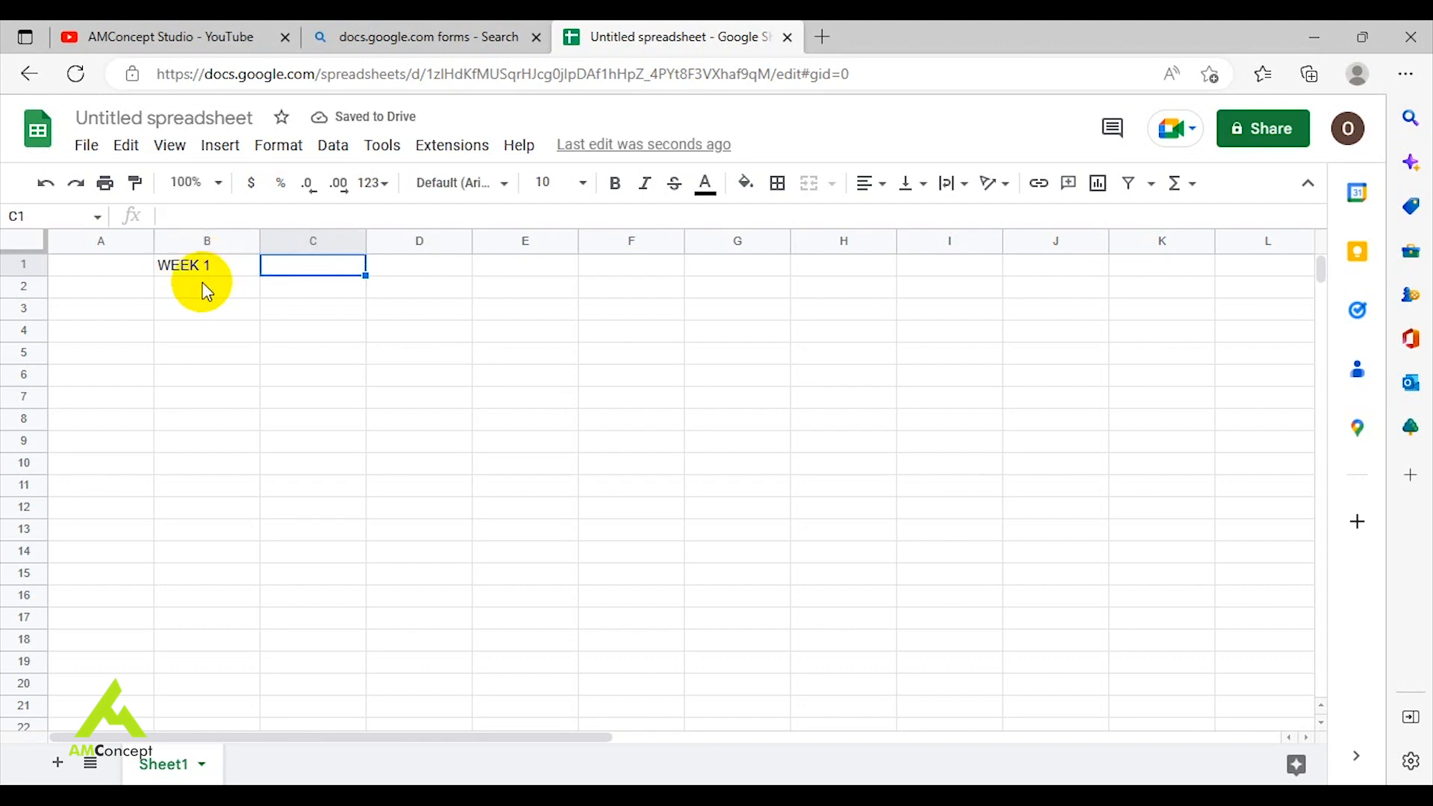
Enter MON in cell B2 and autofill the weekdays across row 2 through FRI in F2.
left_click(216, 280)
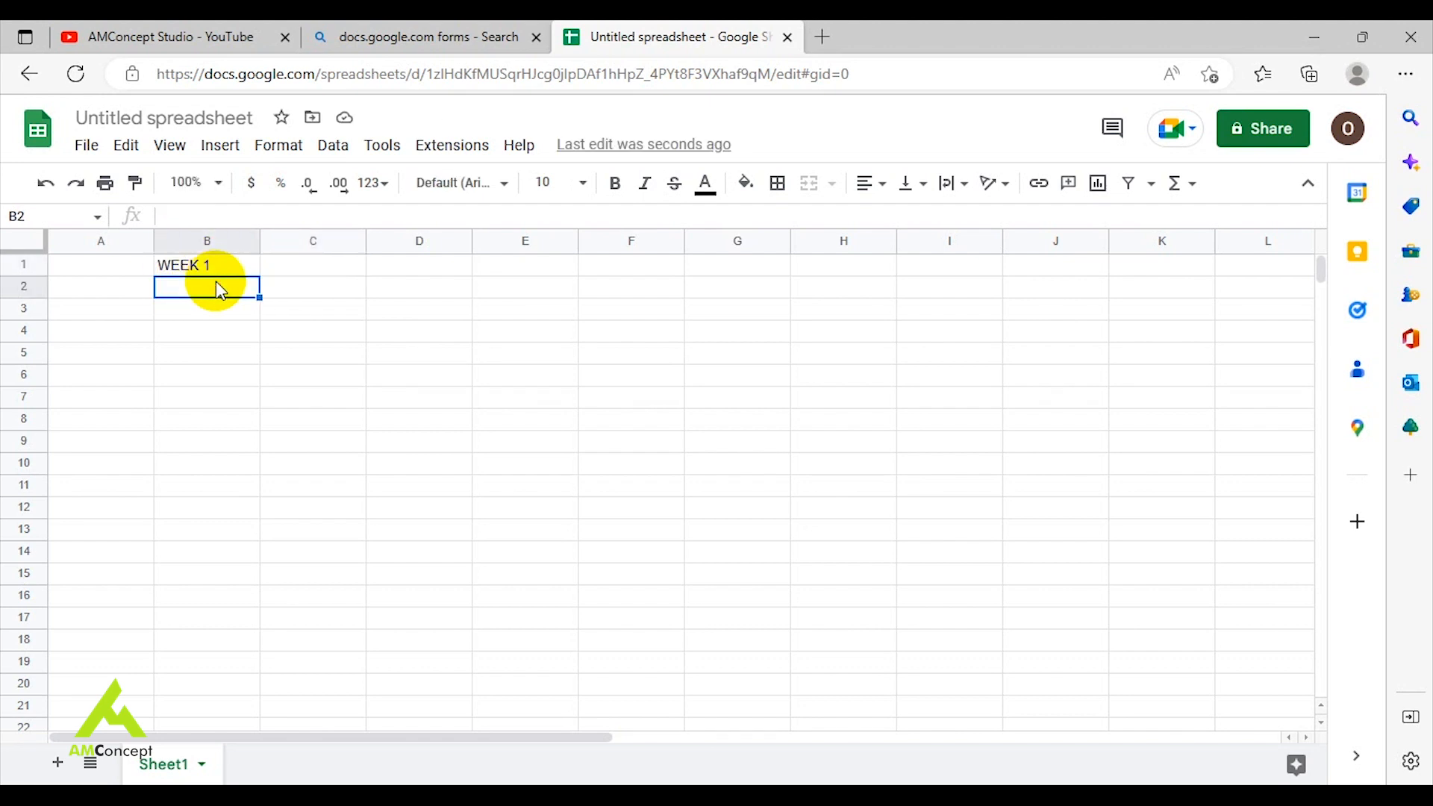
type("MON")
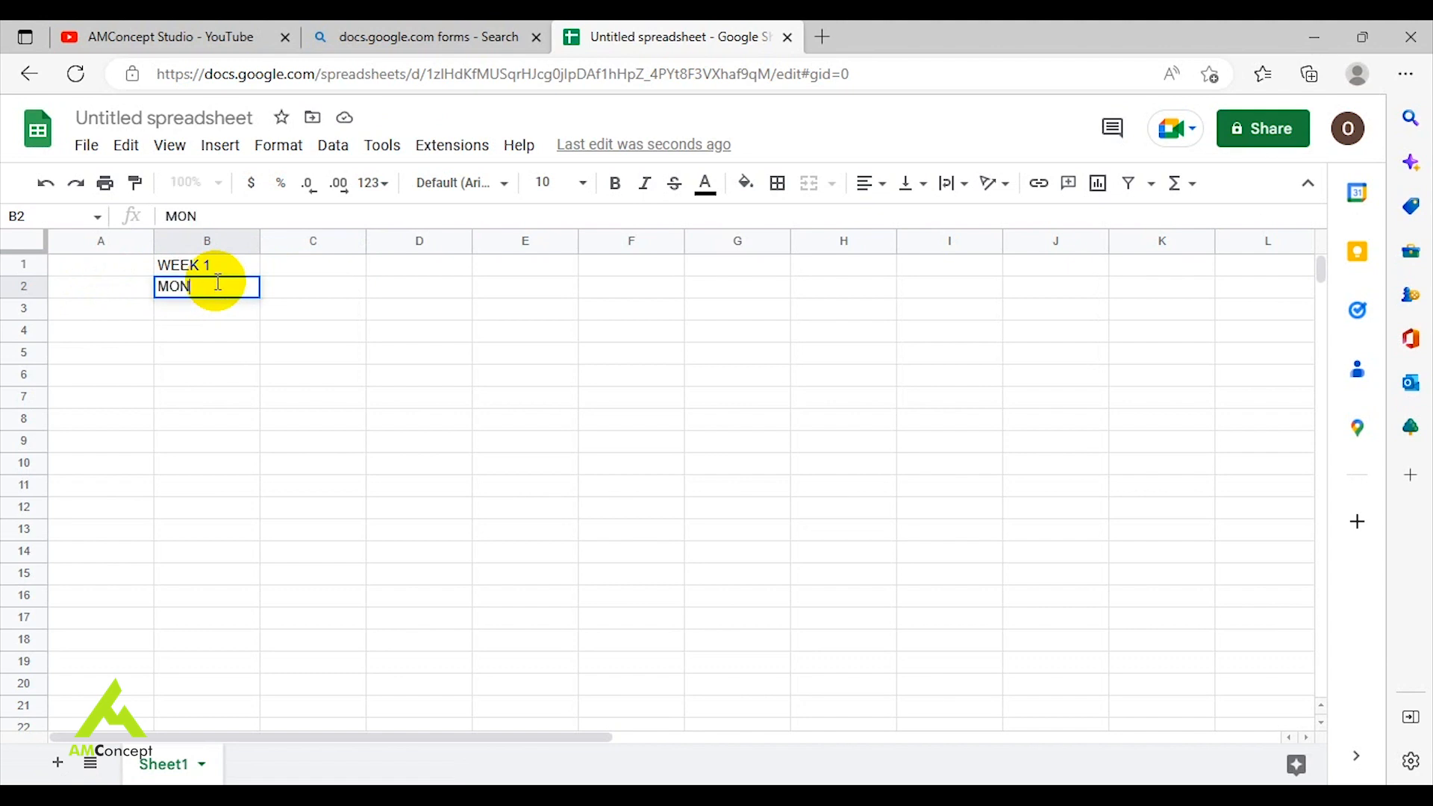
key("Return")
left_click(222, 286)
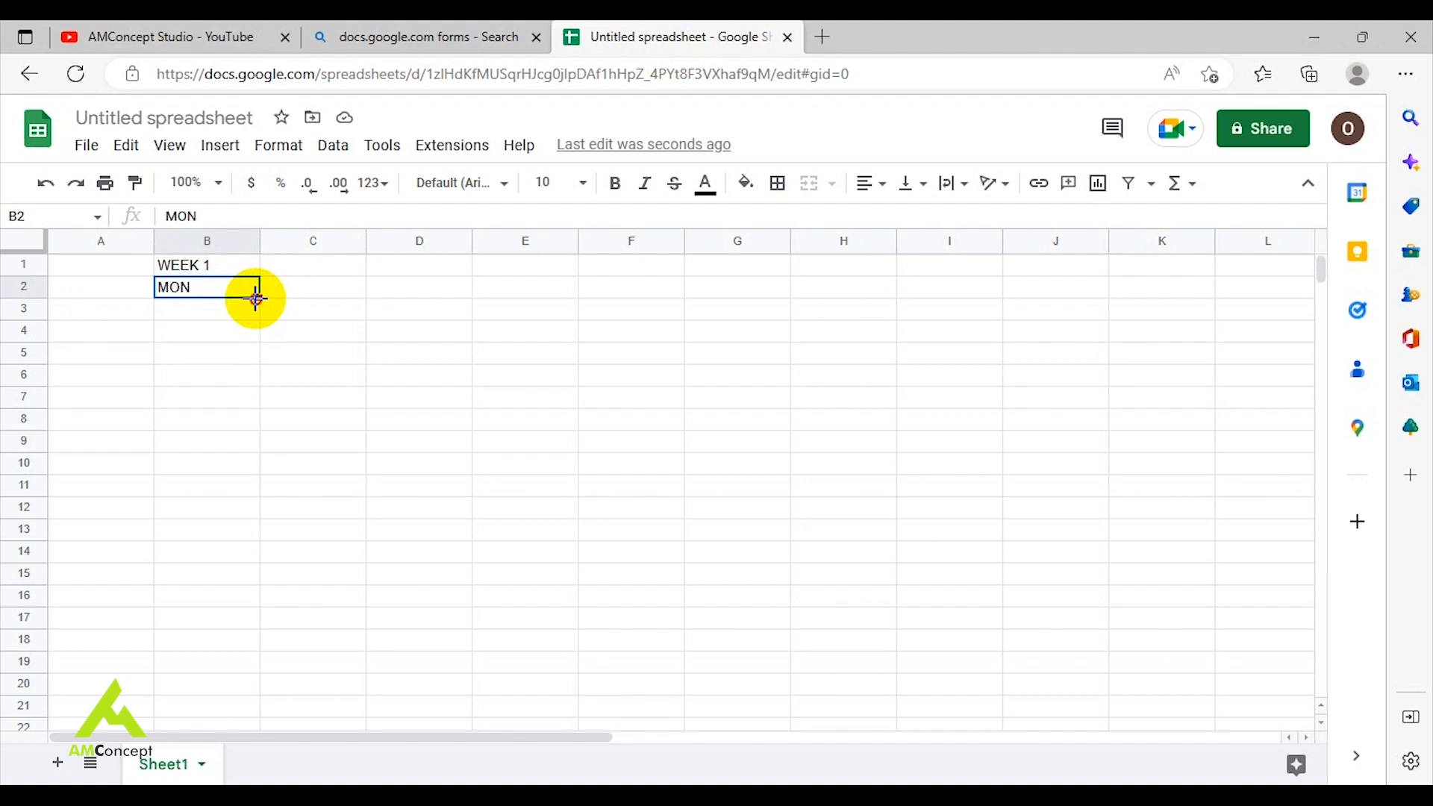
left_click_drag(256, 298, 642, 297)
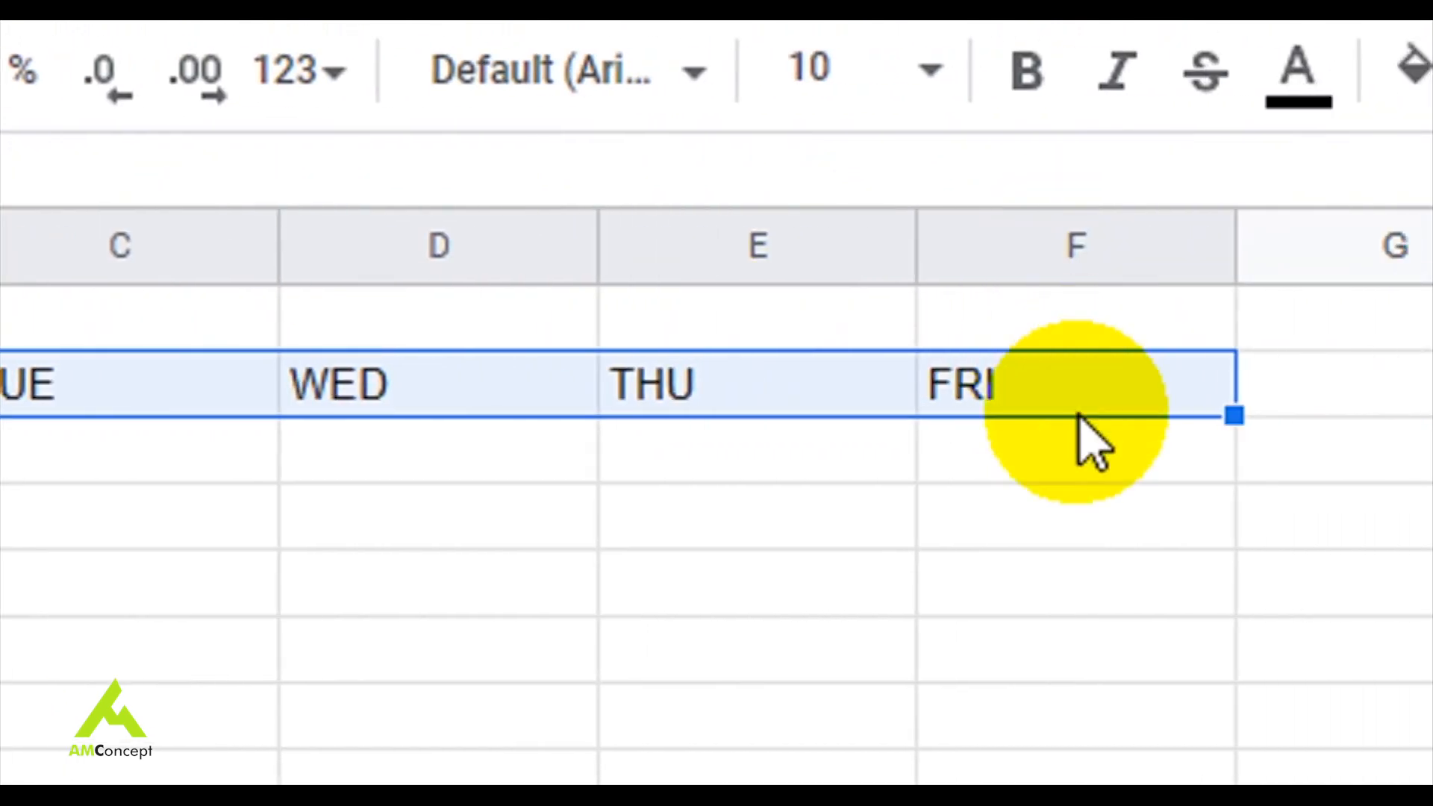
Enter NAMES OF STUDENTS in cell A2 and fit column A to the width of that heading.
left_click(332, 468)
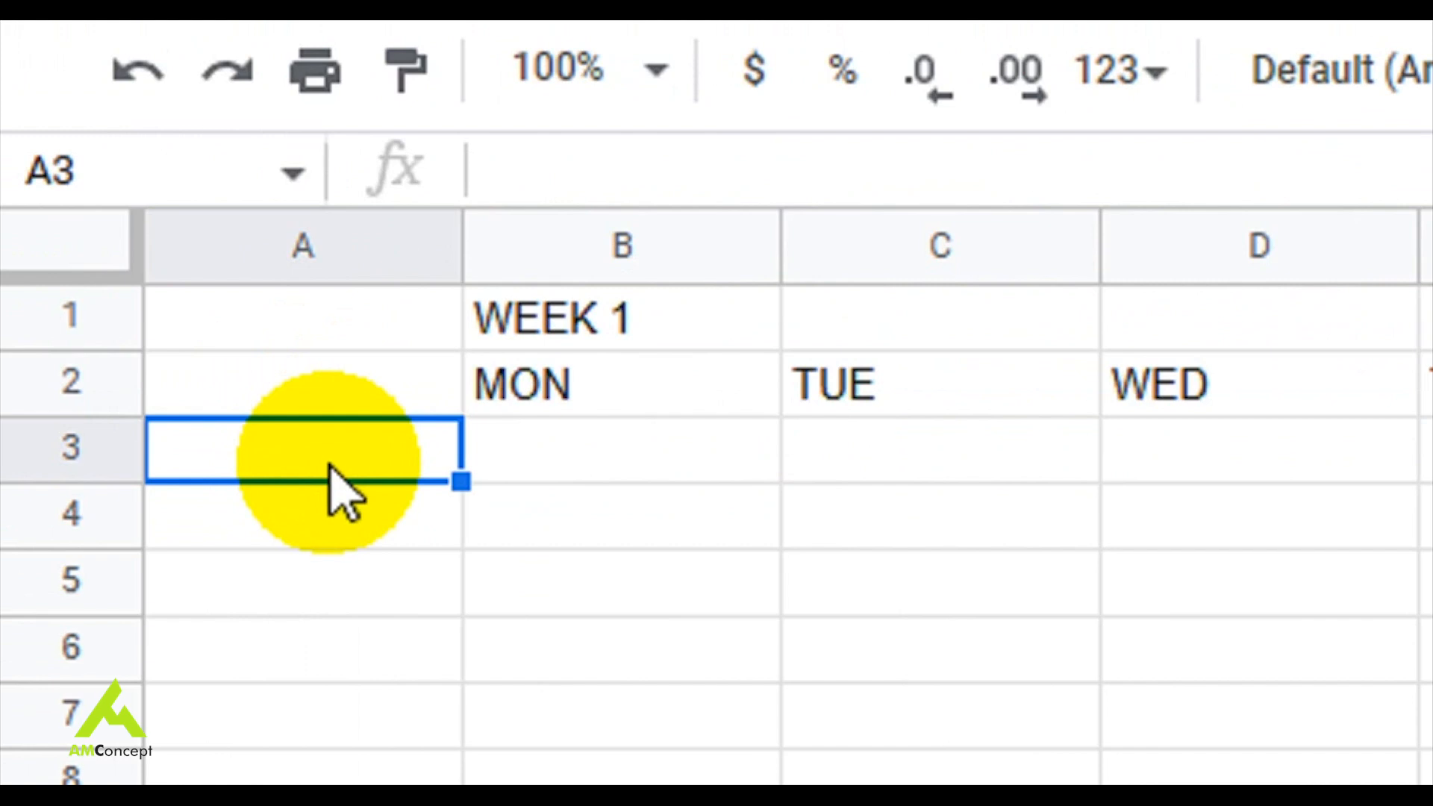
left_click(329, 387)
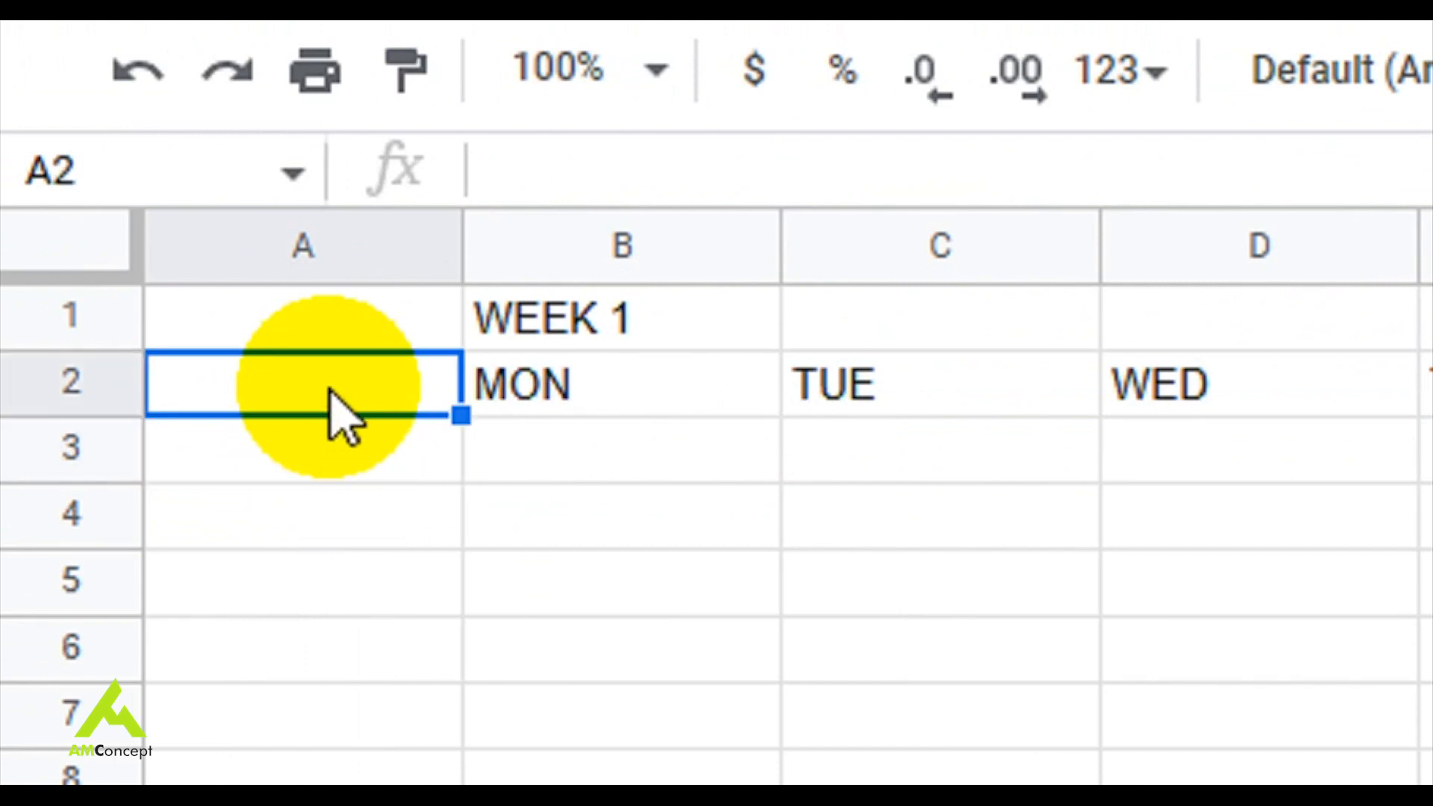
type("NAMES OF S")
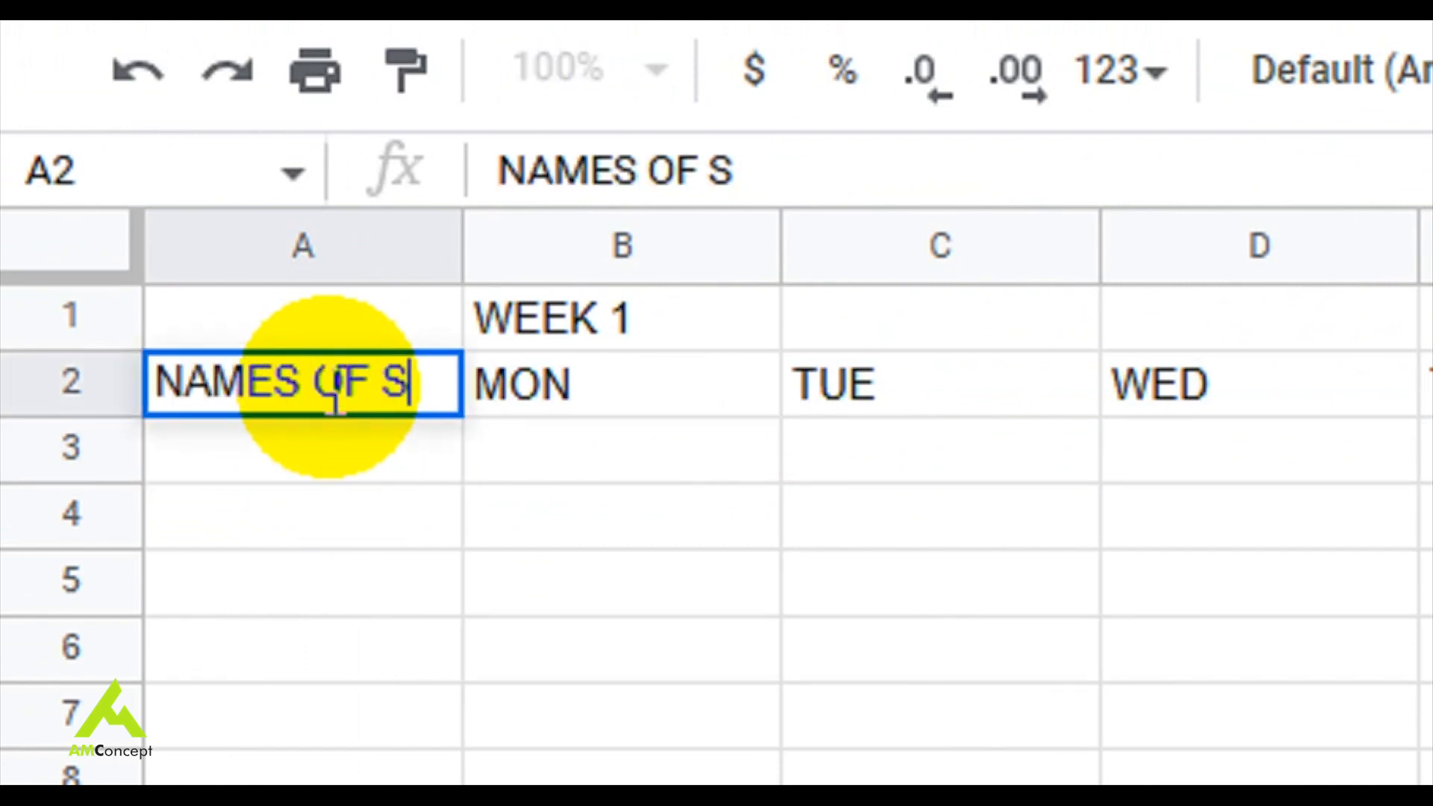
type("TUDENT")
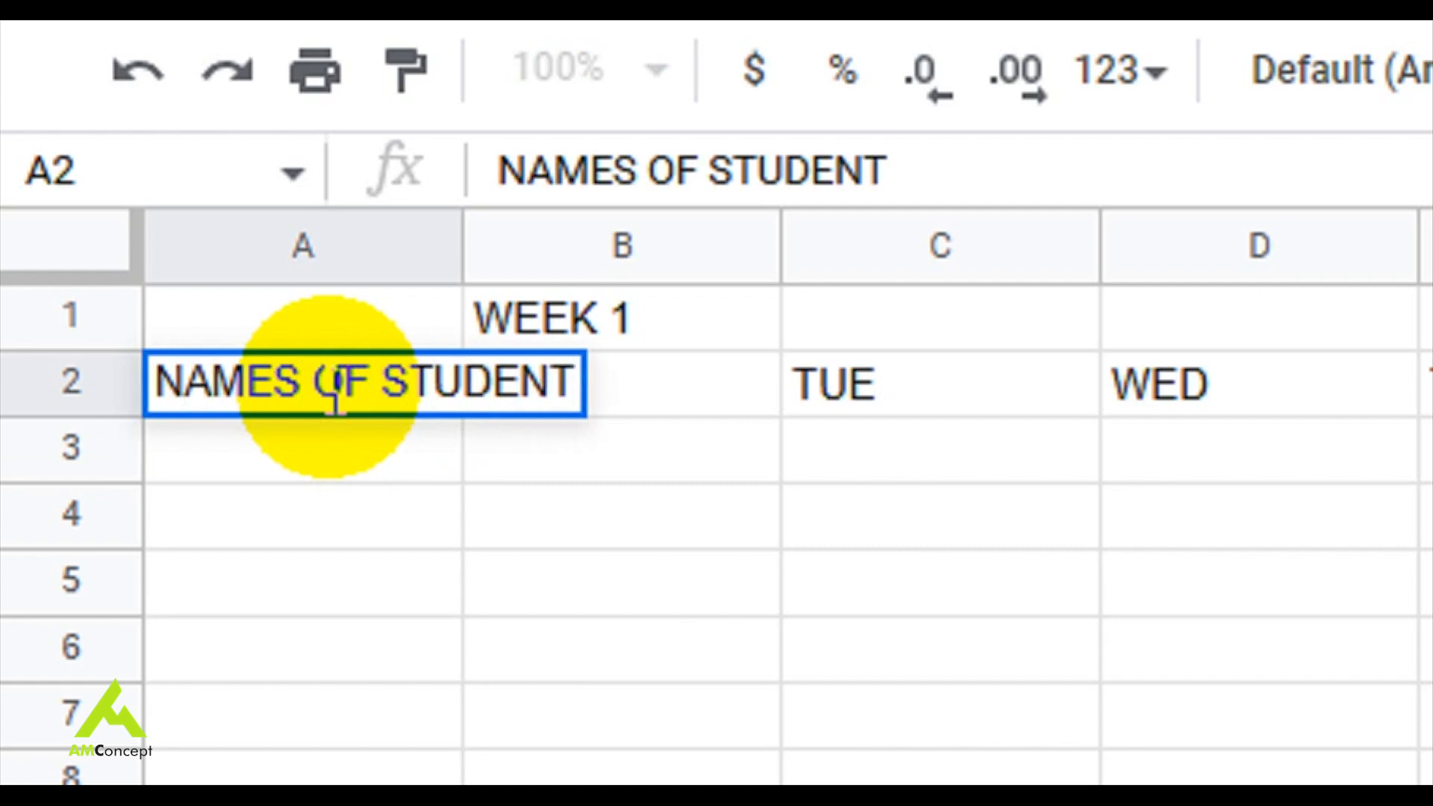
type("S")
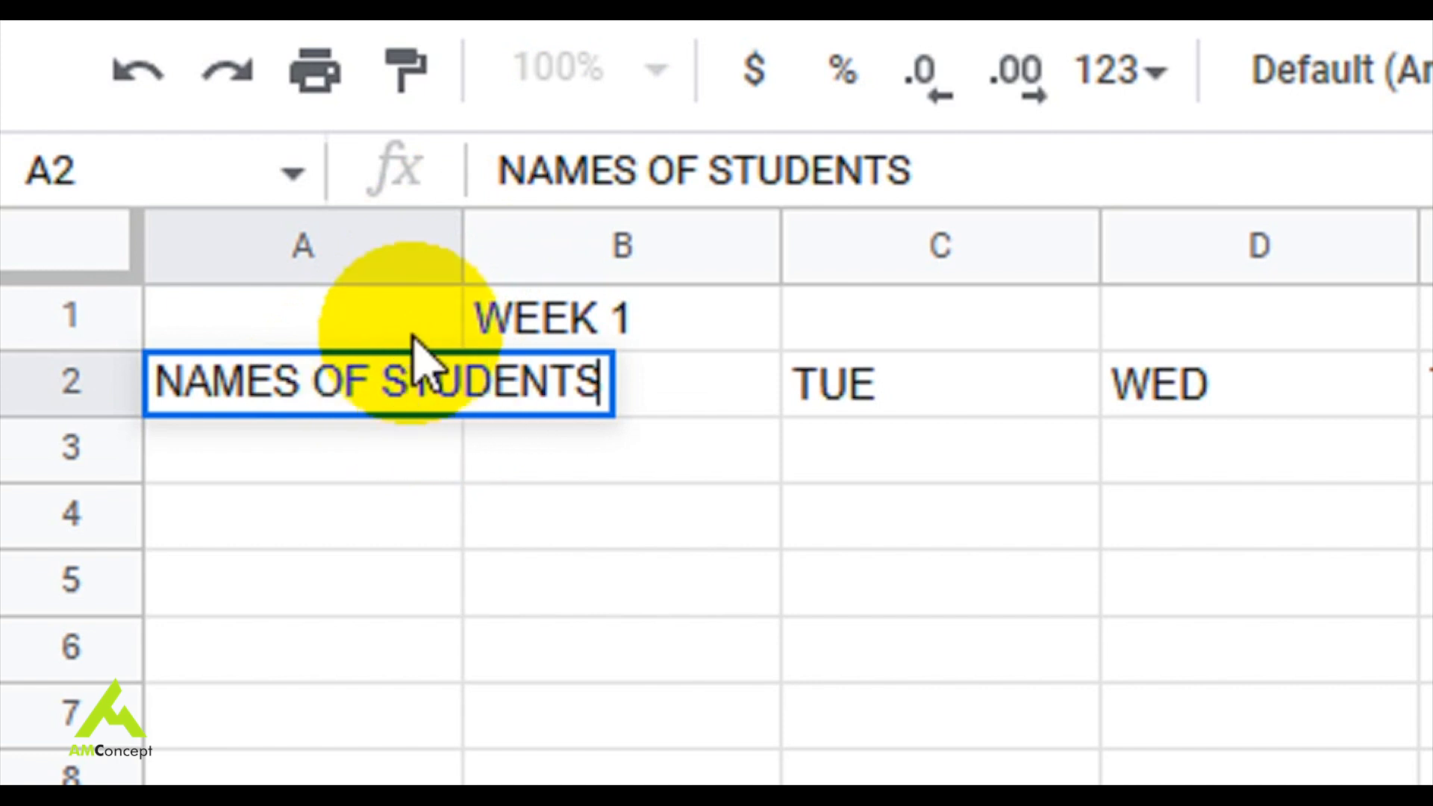
double_click(457, 253)
key("Return")
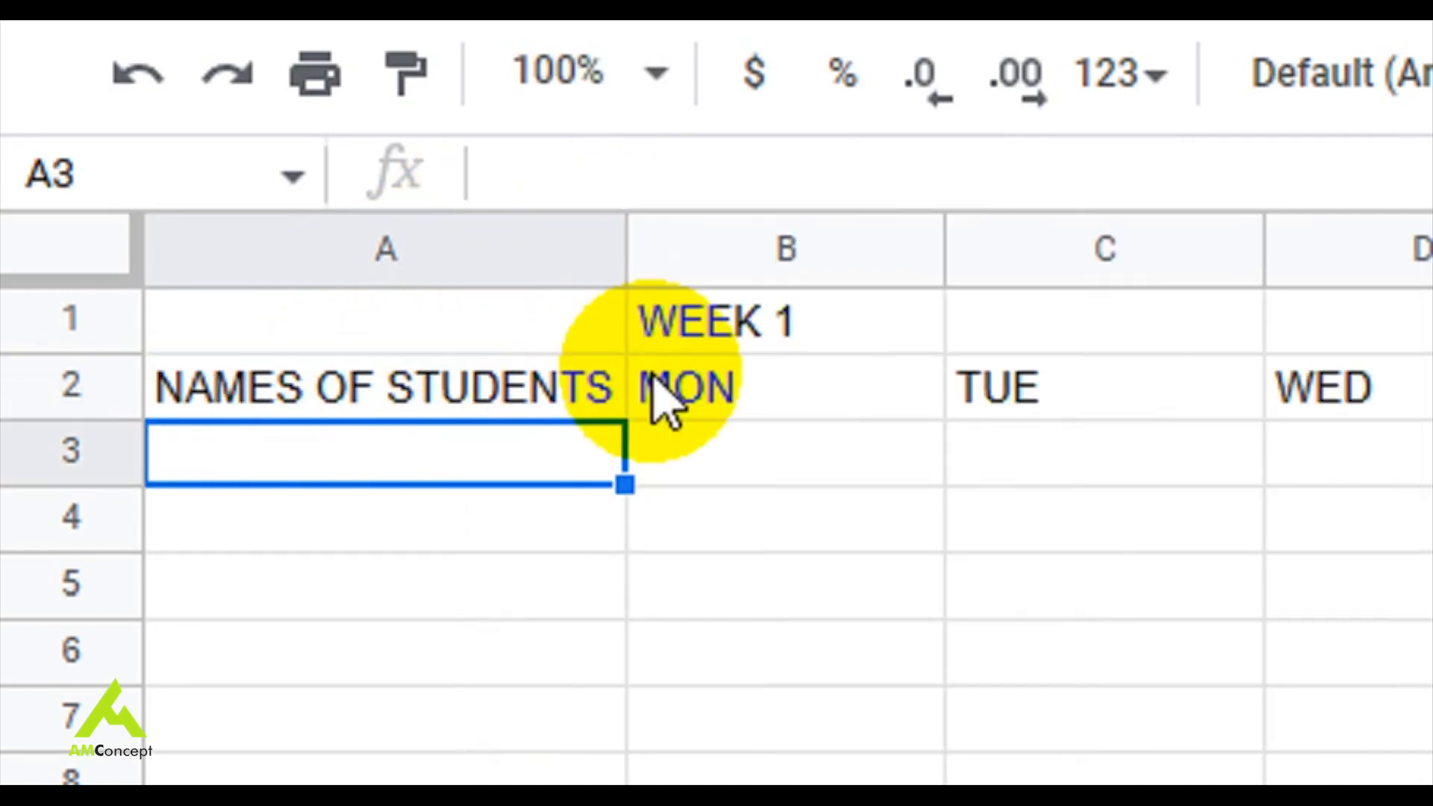
Enter NAME 1 in cell A3 and autofill the numbered names down column A to row 21.
double_click(479, 440)
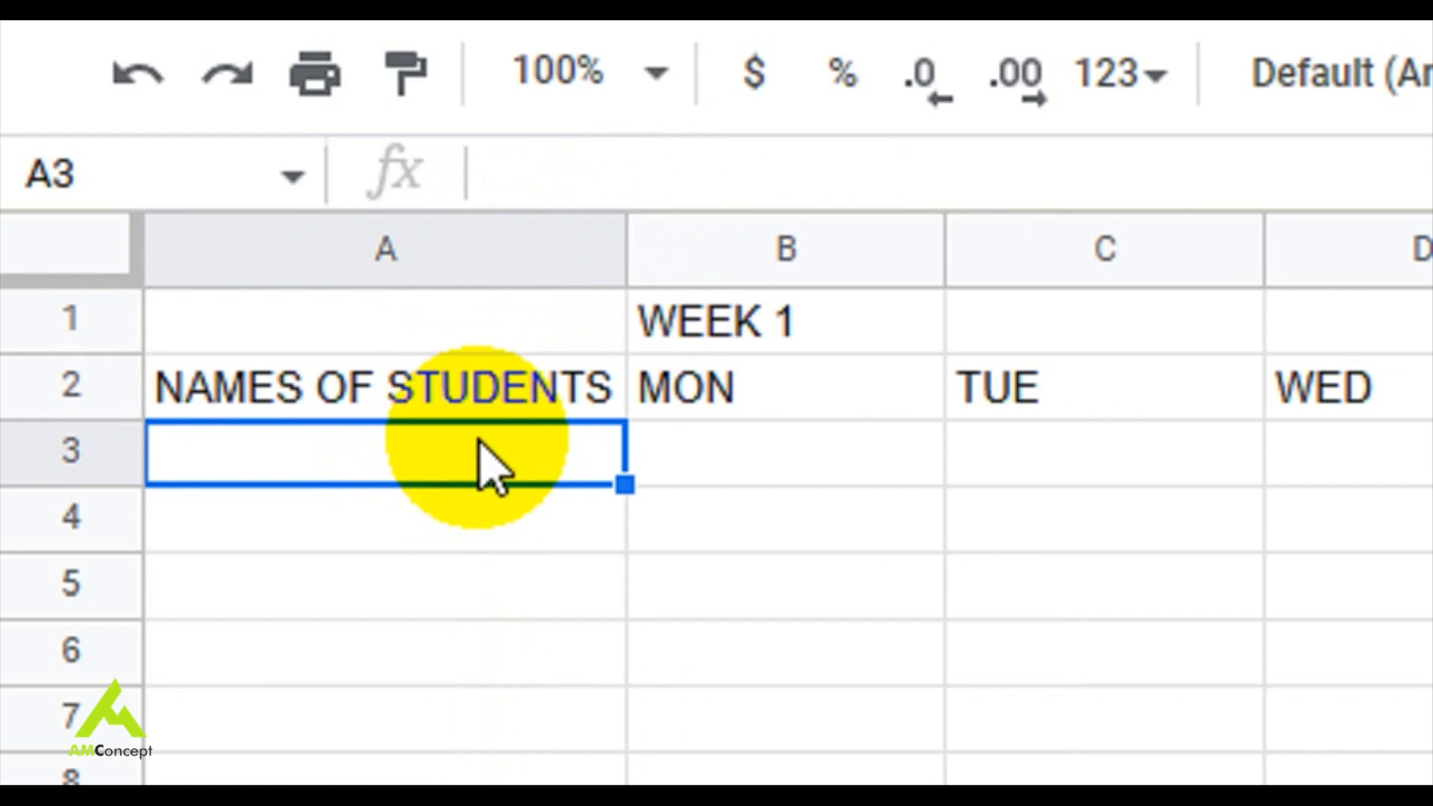
type("NA")
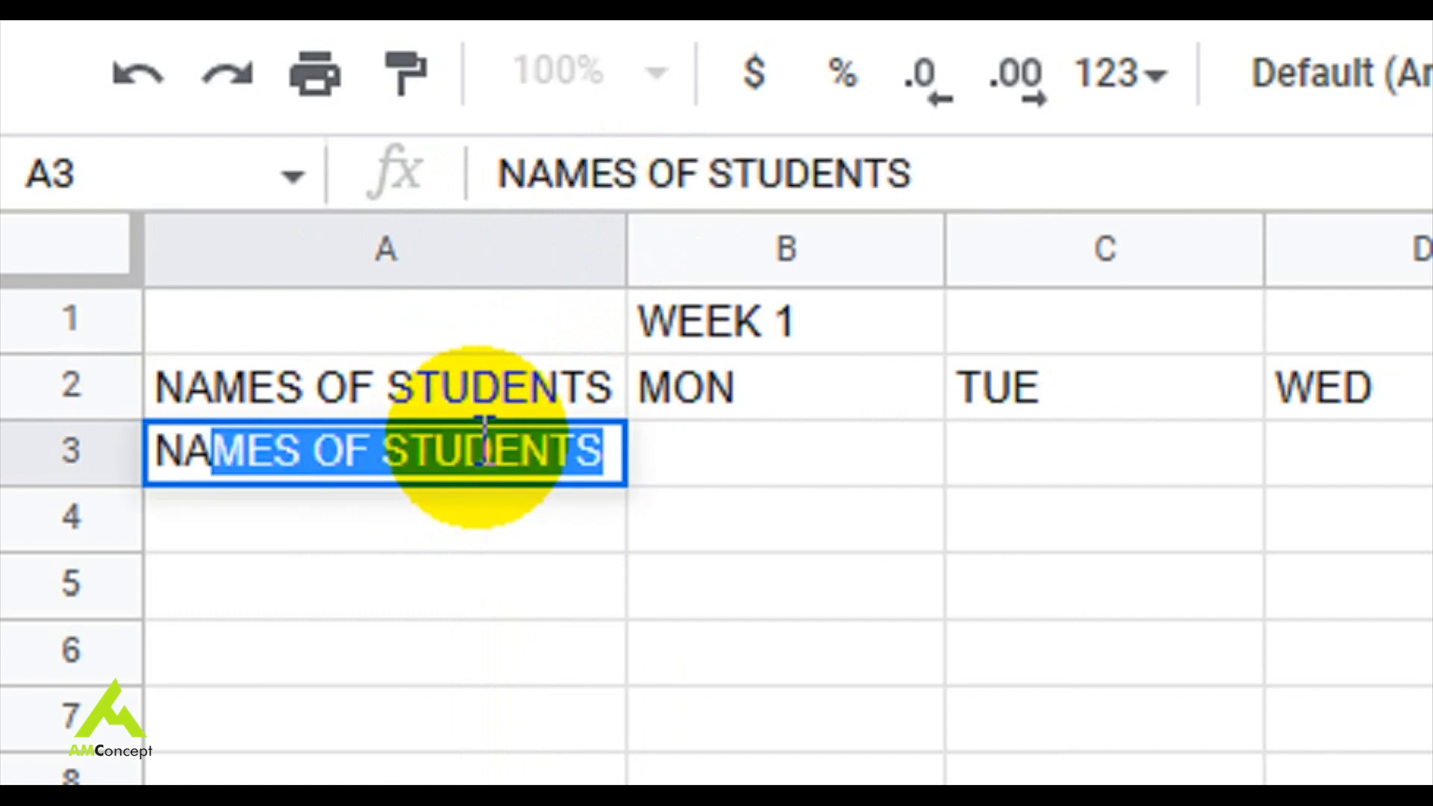
type("ME 1")
key("Return")
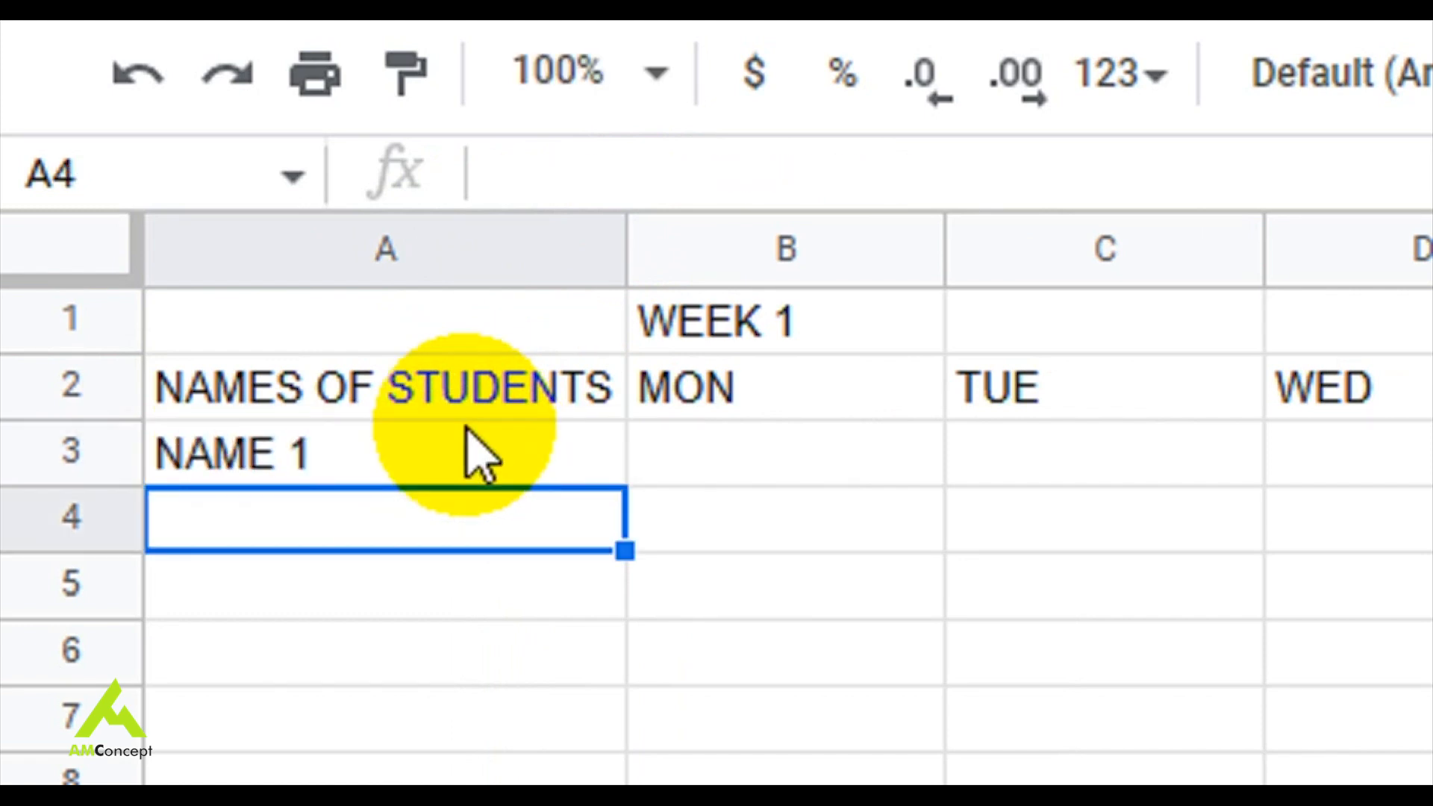
left_click(482, 446)
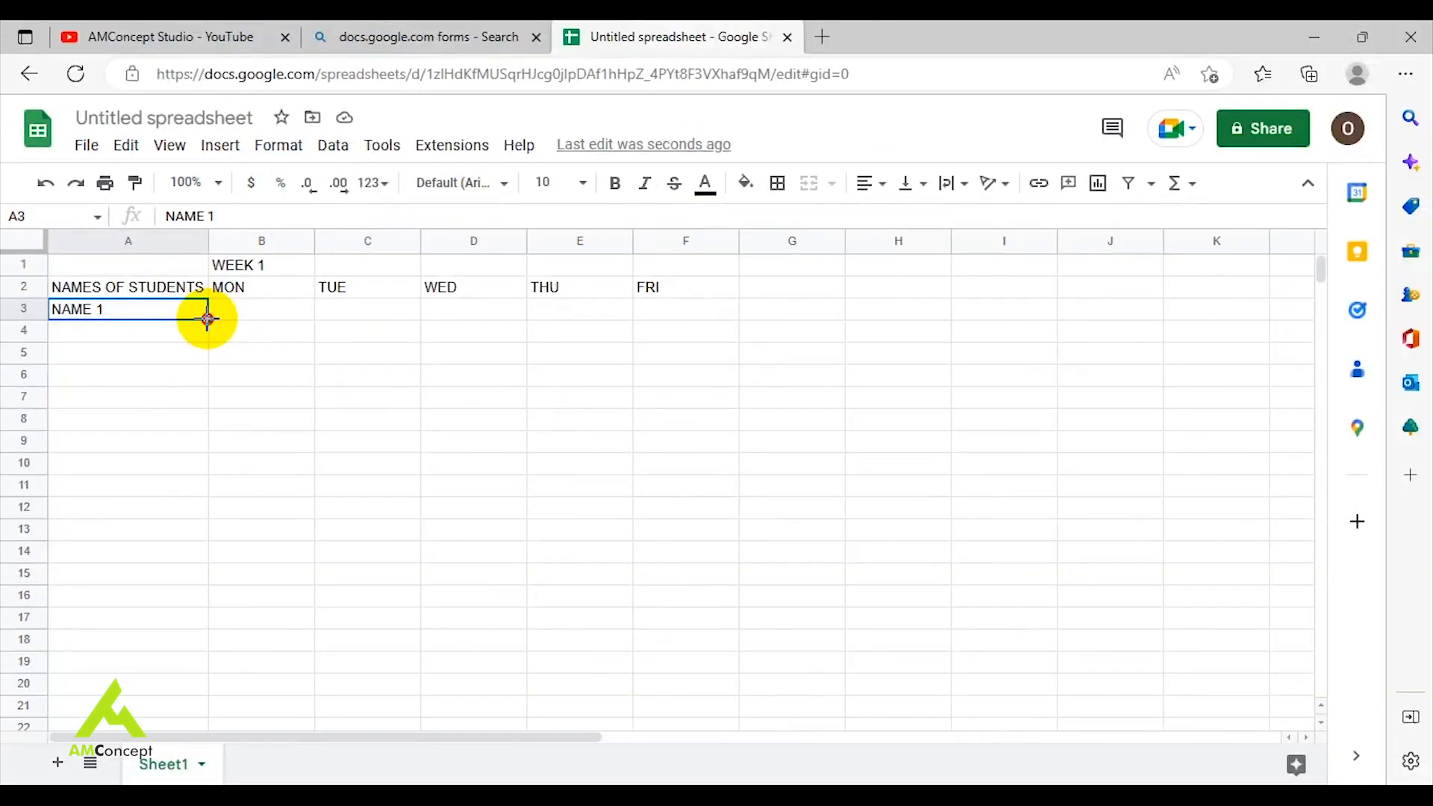
left_click_drag(206, 316, 203, 712)
Merge cells B1 through F1 so the WEEK 1 heading spans all five weekday columns.
left_click(303, 267)
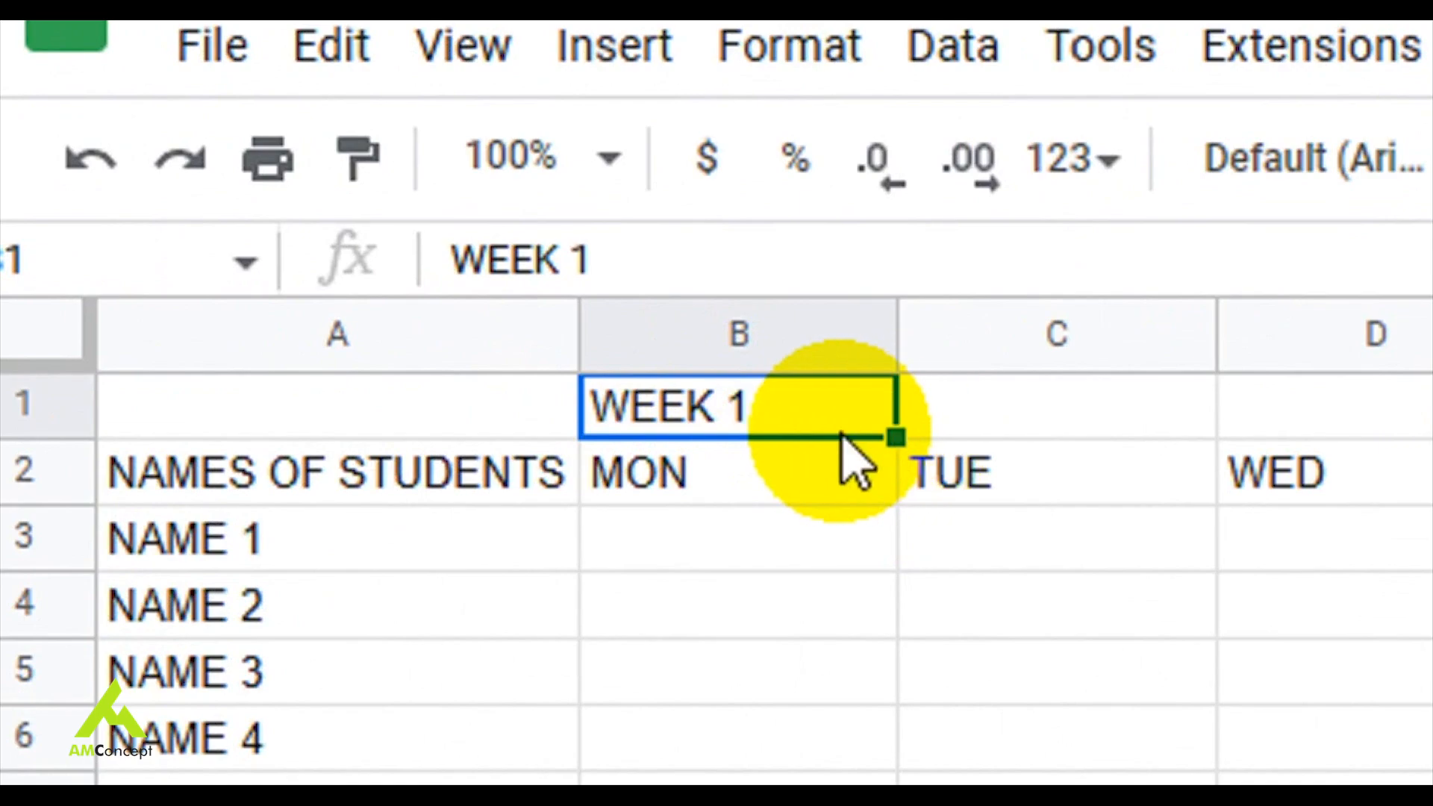
left_click(347, 269)
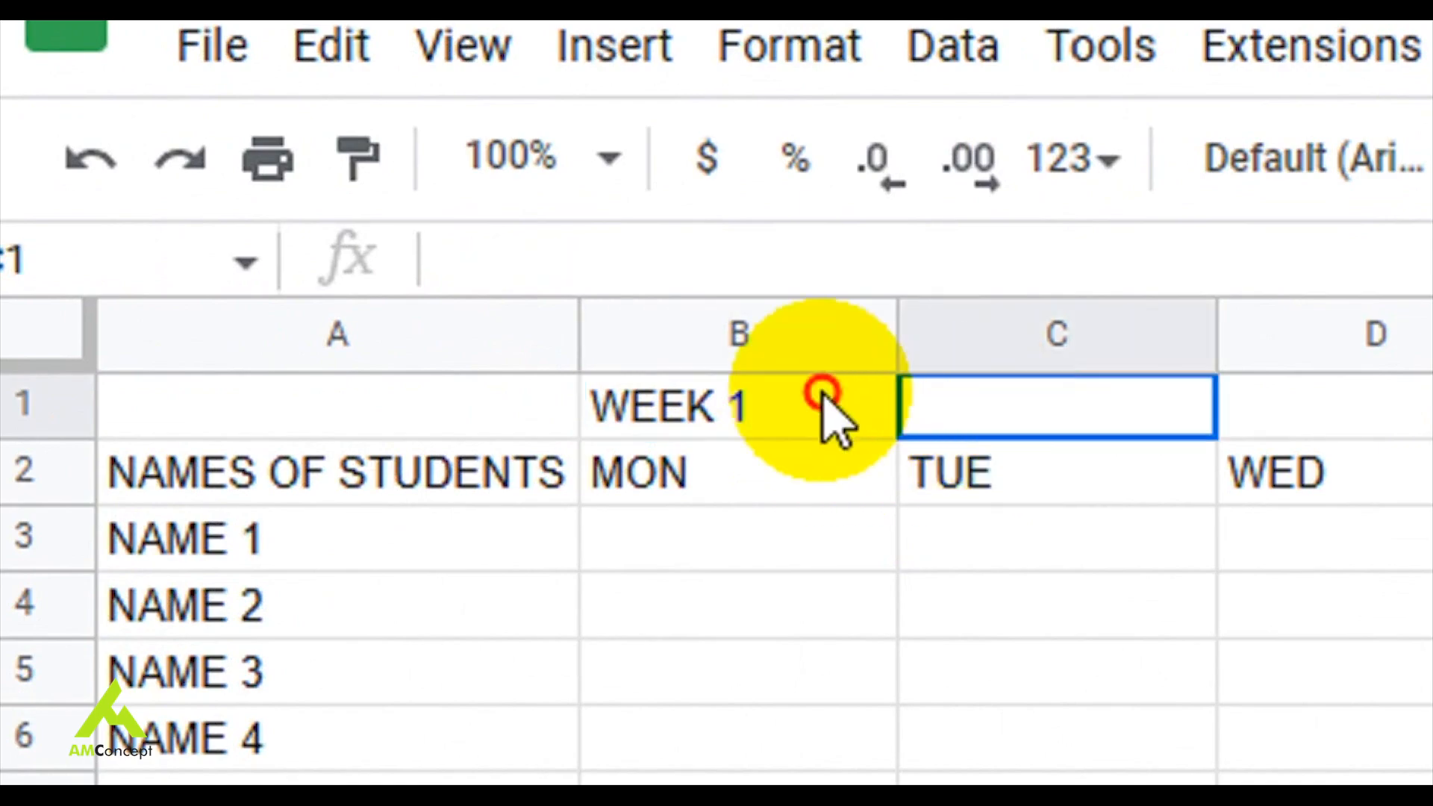
left_click_drag(824, 395, 1187, 373)
left_click(824, 399)
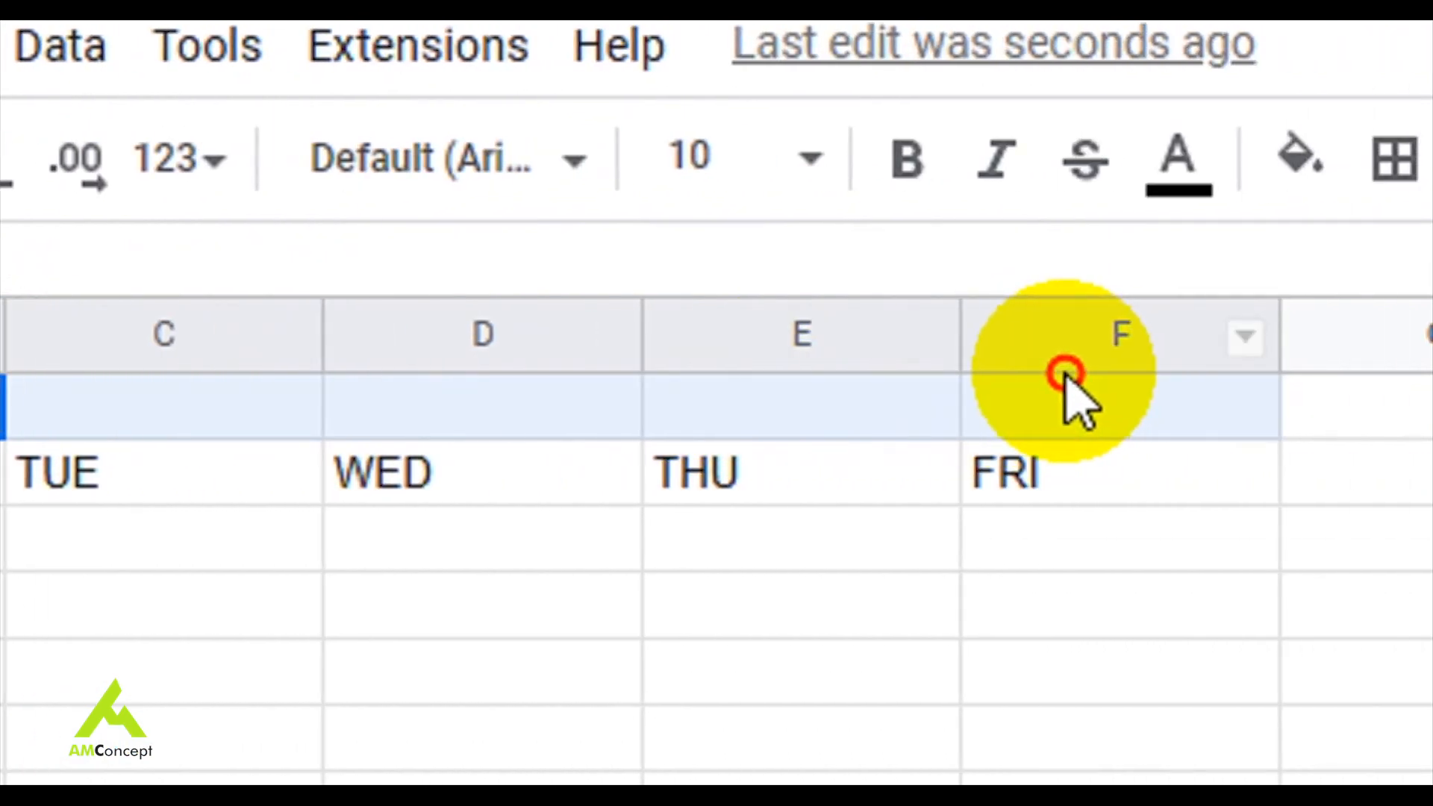
left_click_drag(1065, 373, 1055, 361)
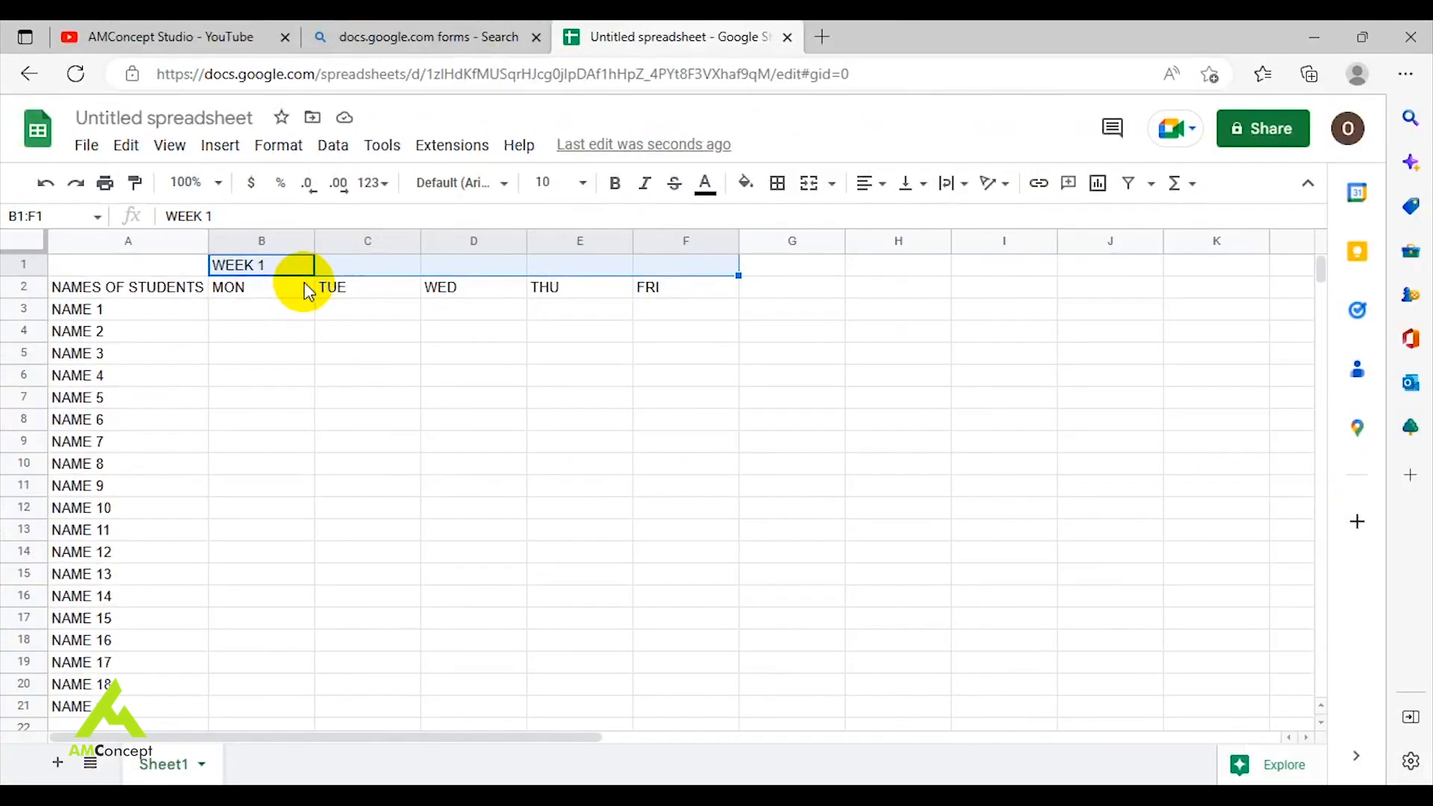
left_click(806, 186)
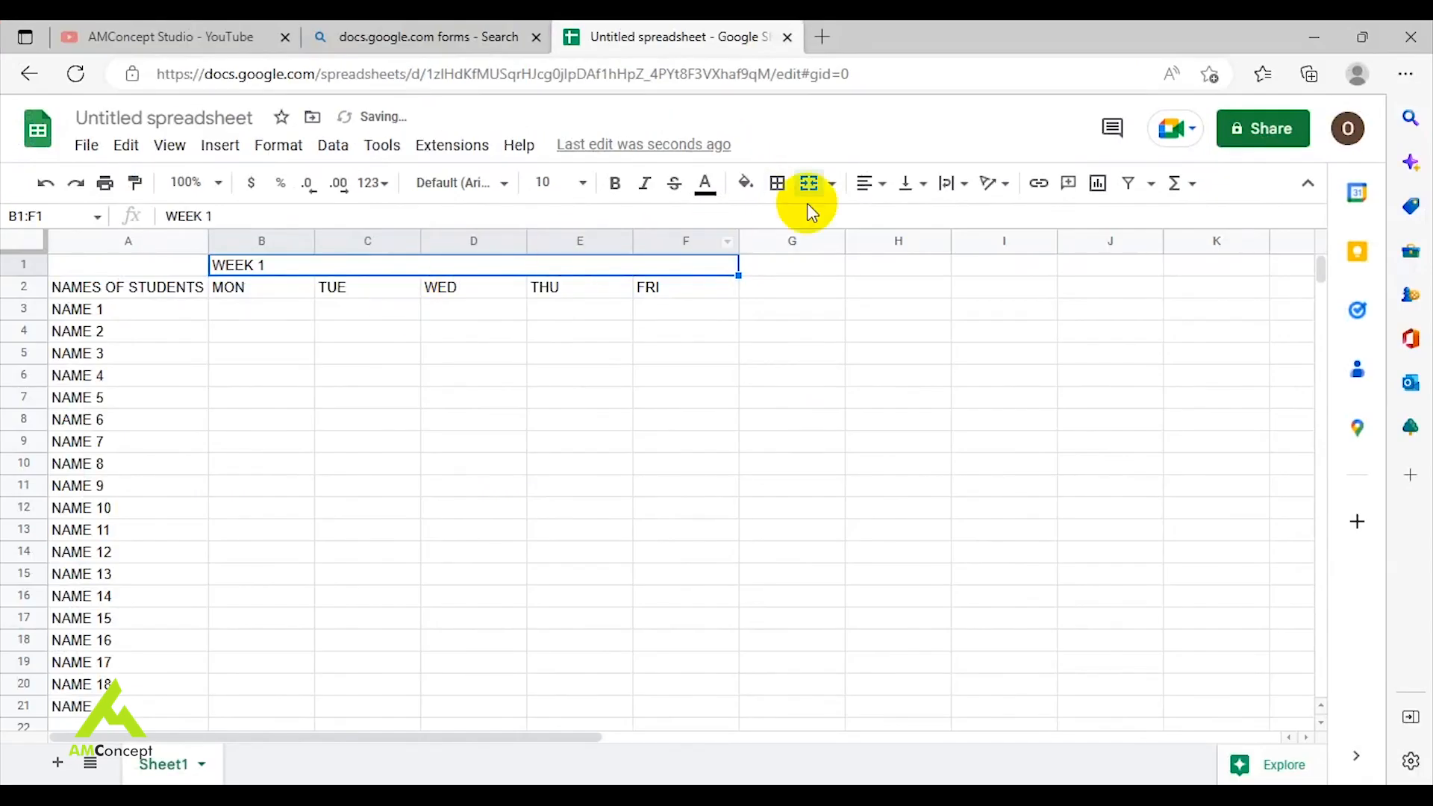
Center the WEEK 1 heading horizontally in its merged cell.
key("XF86MonBrightnessUp")
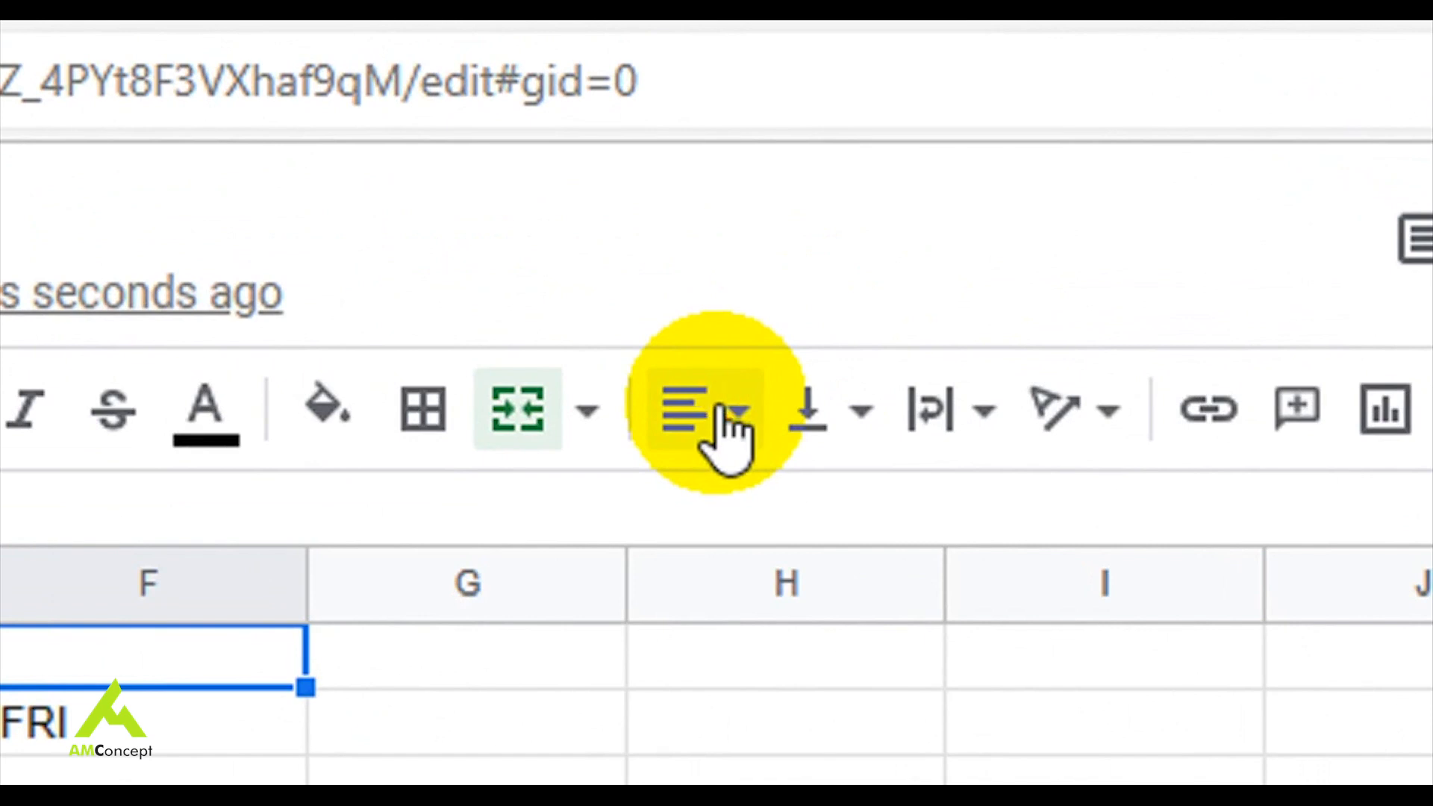
left_click(722, 409)
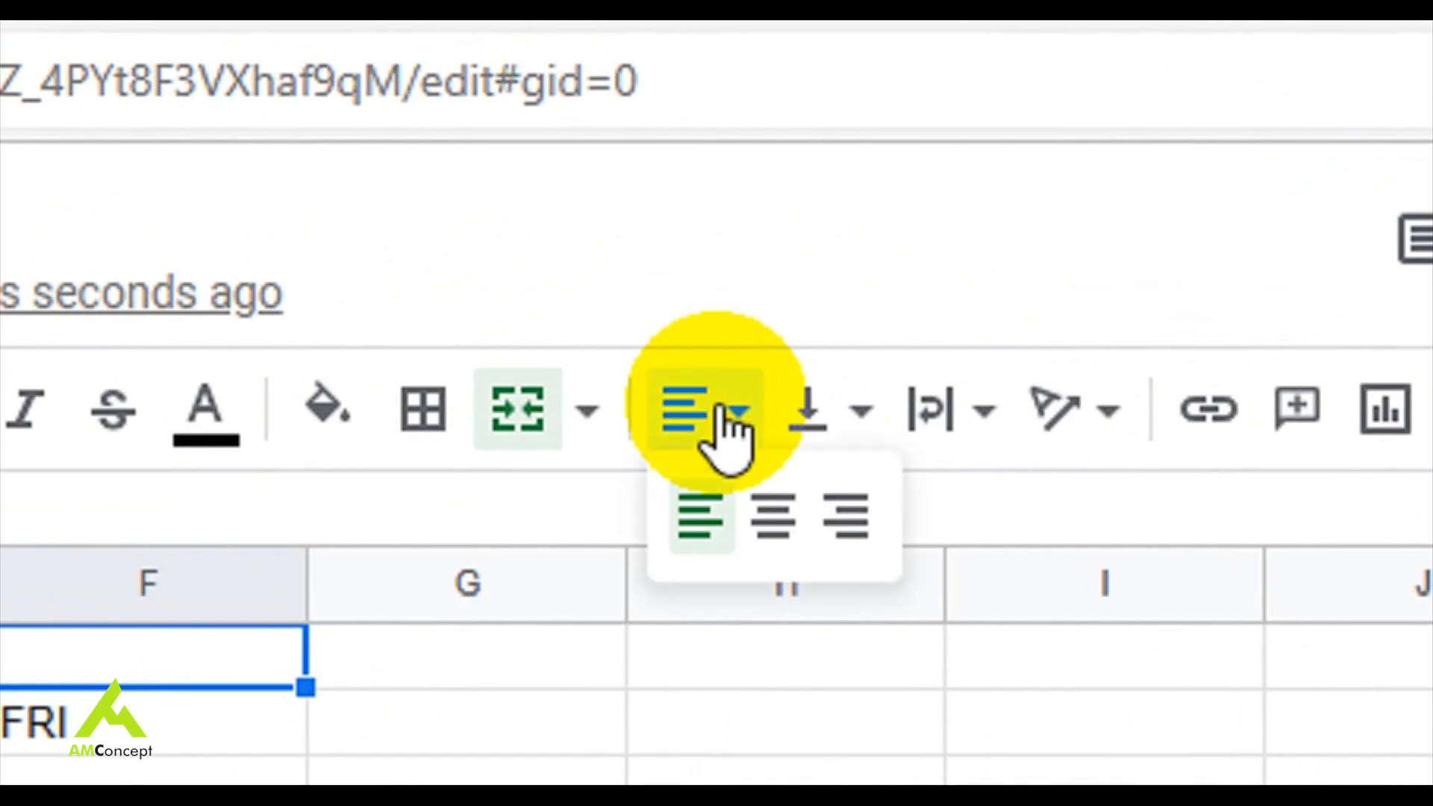
left_click(774, 522)
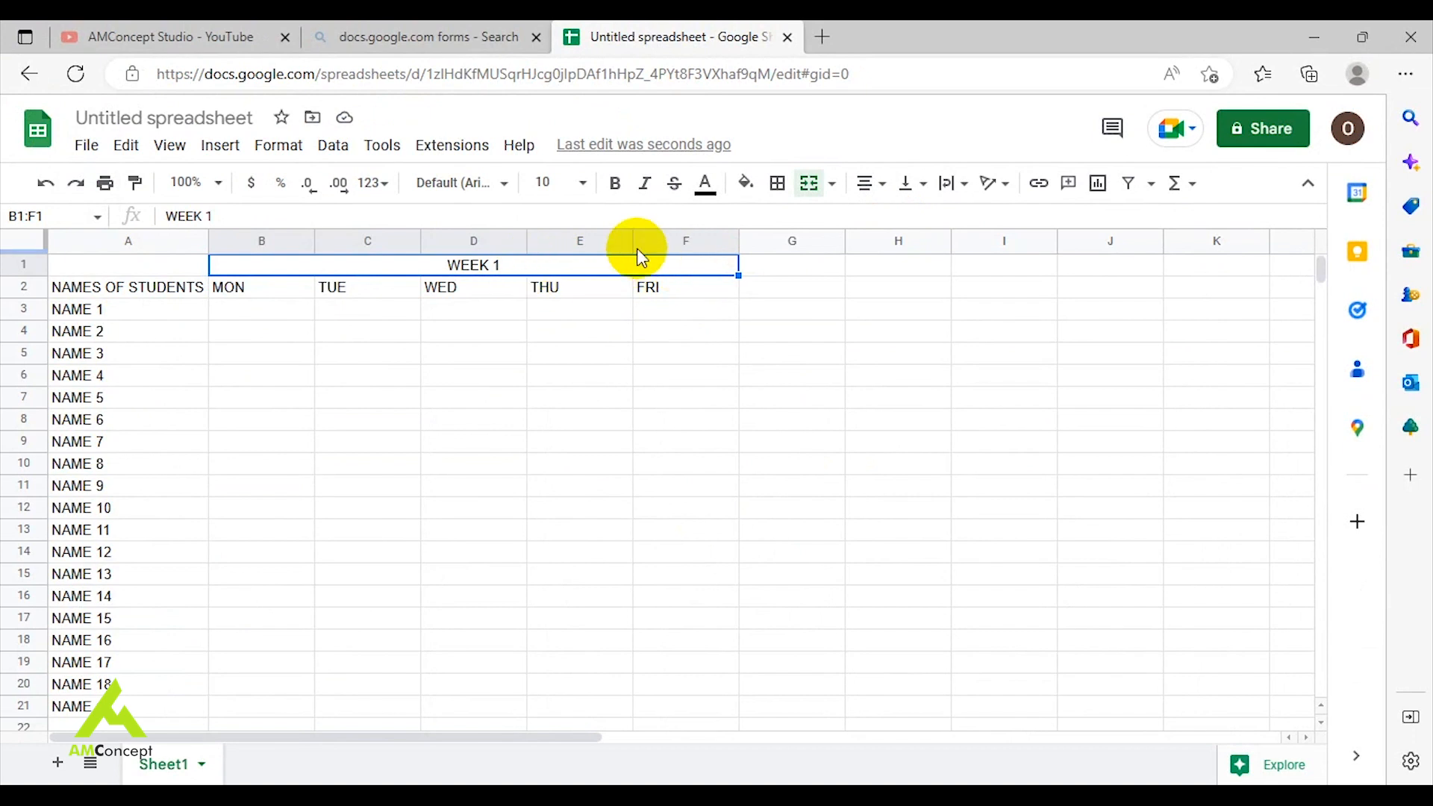
Narrow columns B through F to fit their contents, from MON to FRI.
double_click(313, 239)
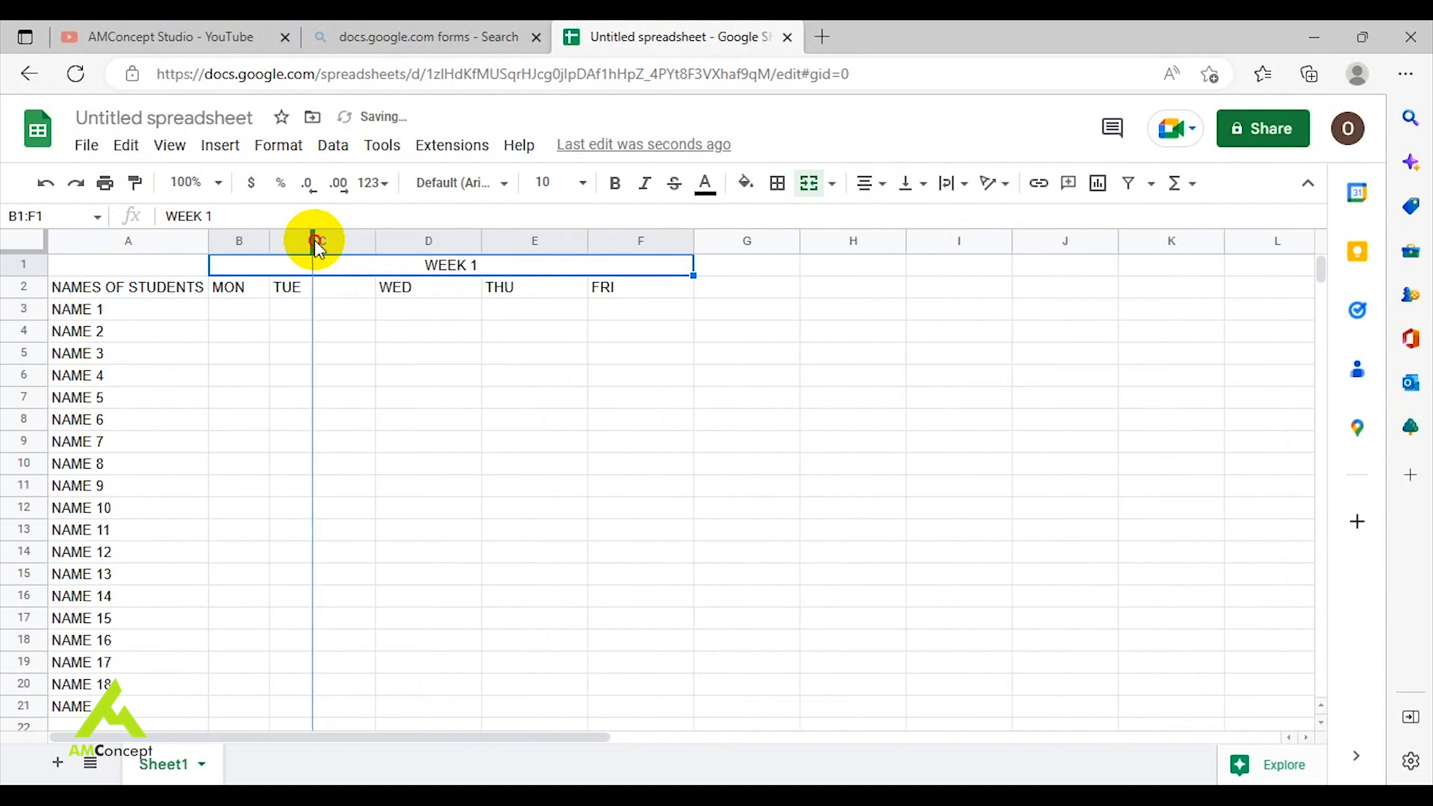
left_click(311, 240)
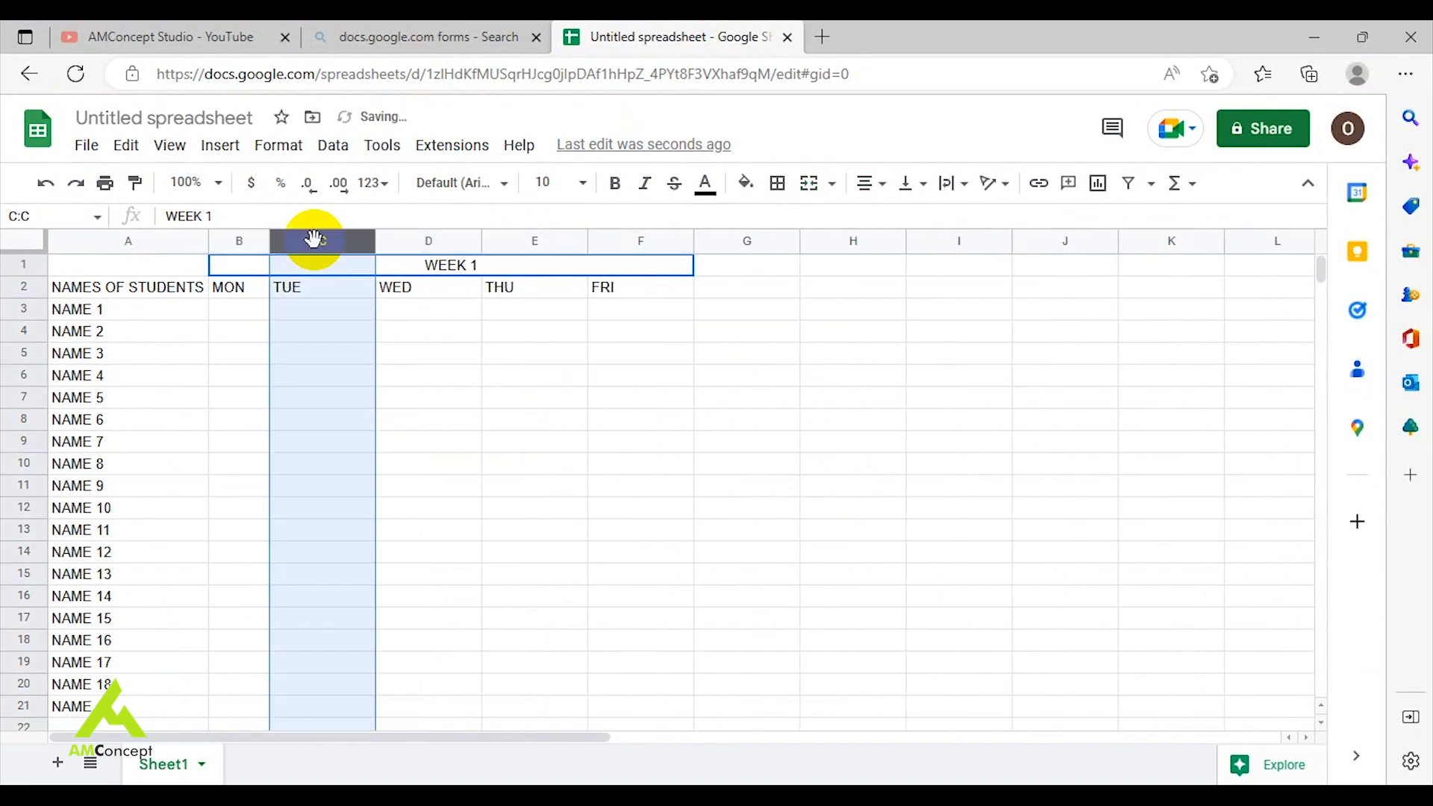
double_click(373, 240)
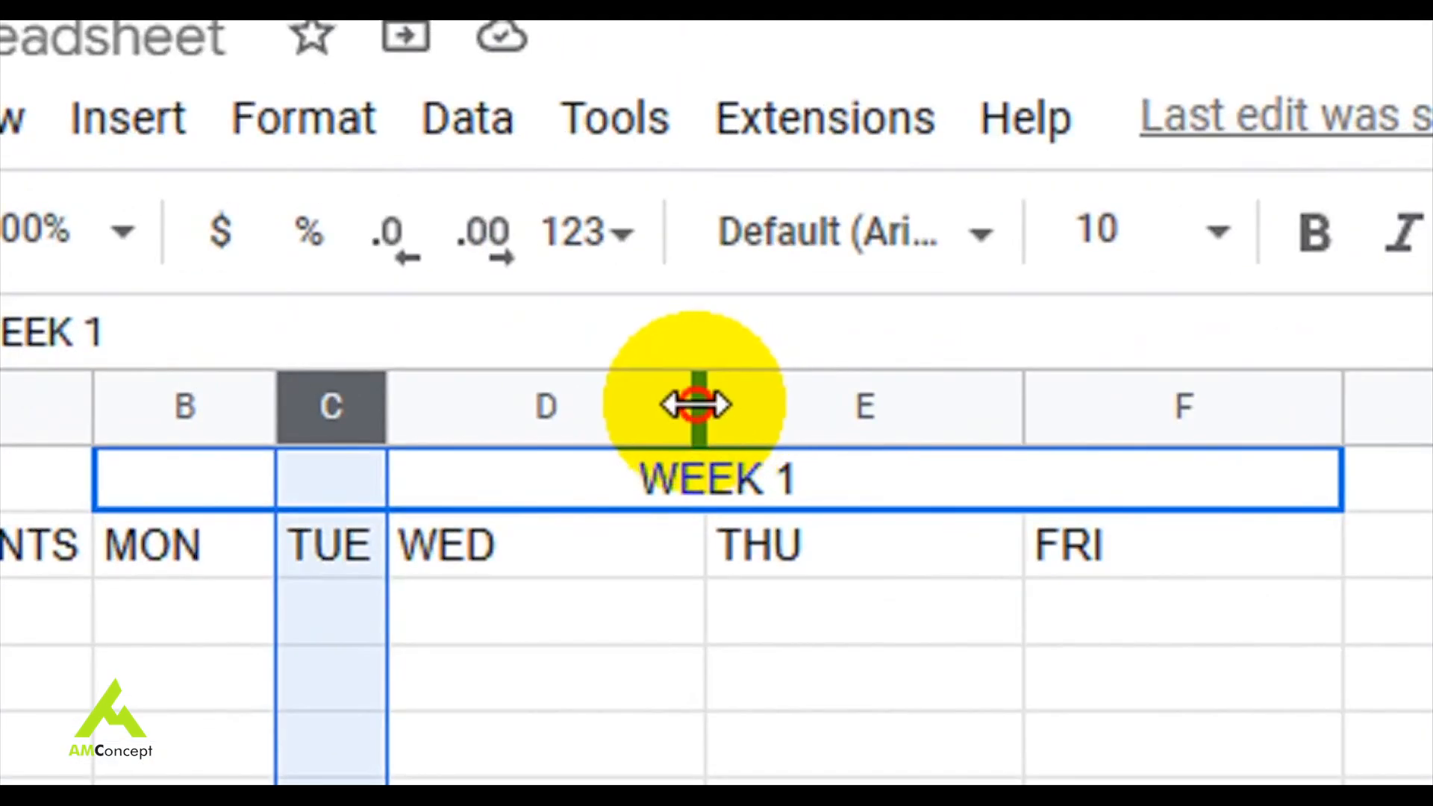
double_click(697, 403)
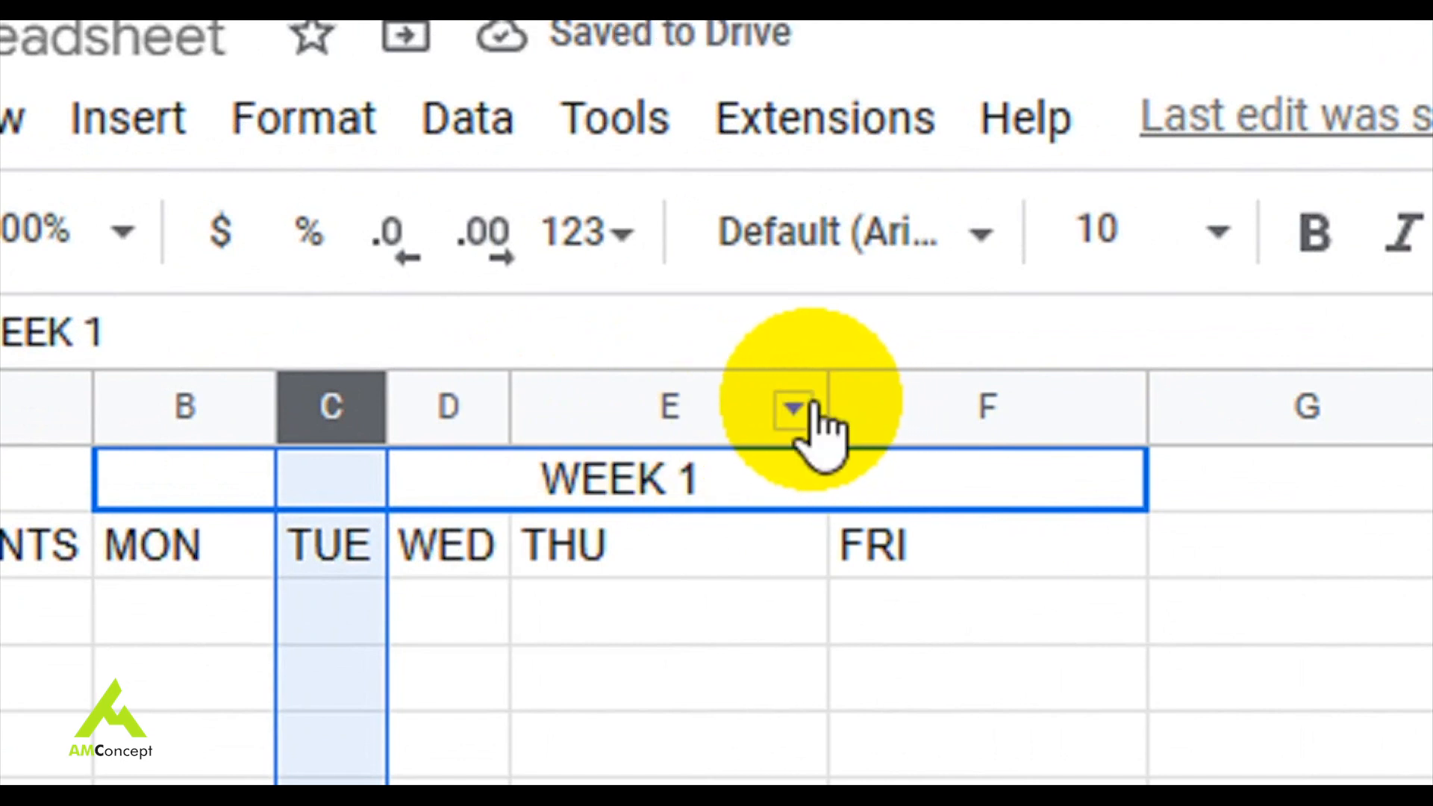
left_click_drag(819, 393, 815, 395)
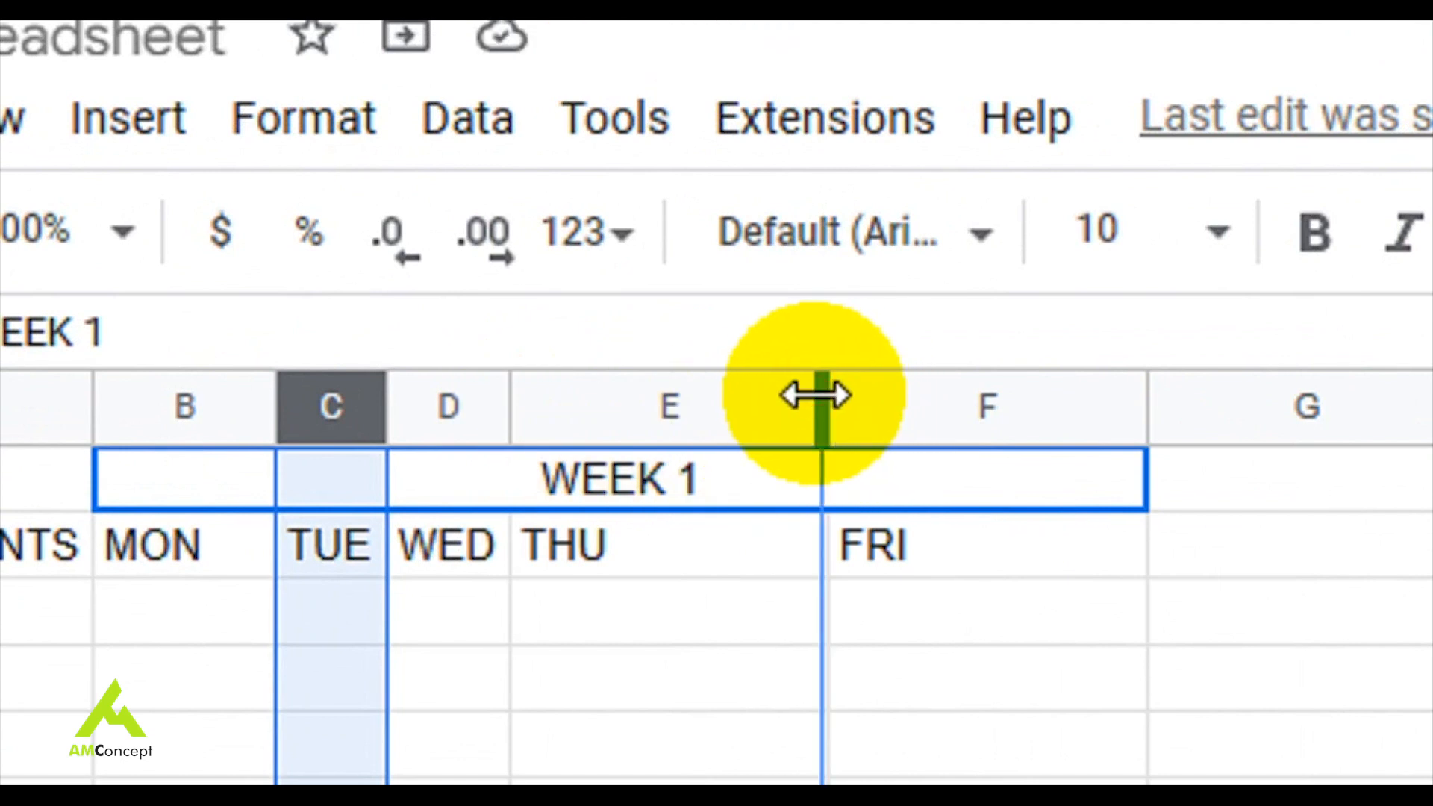
double_click(815, 395)
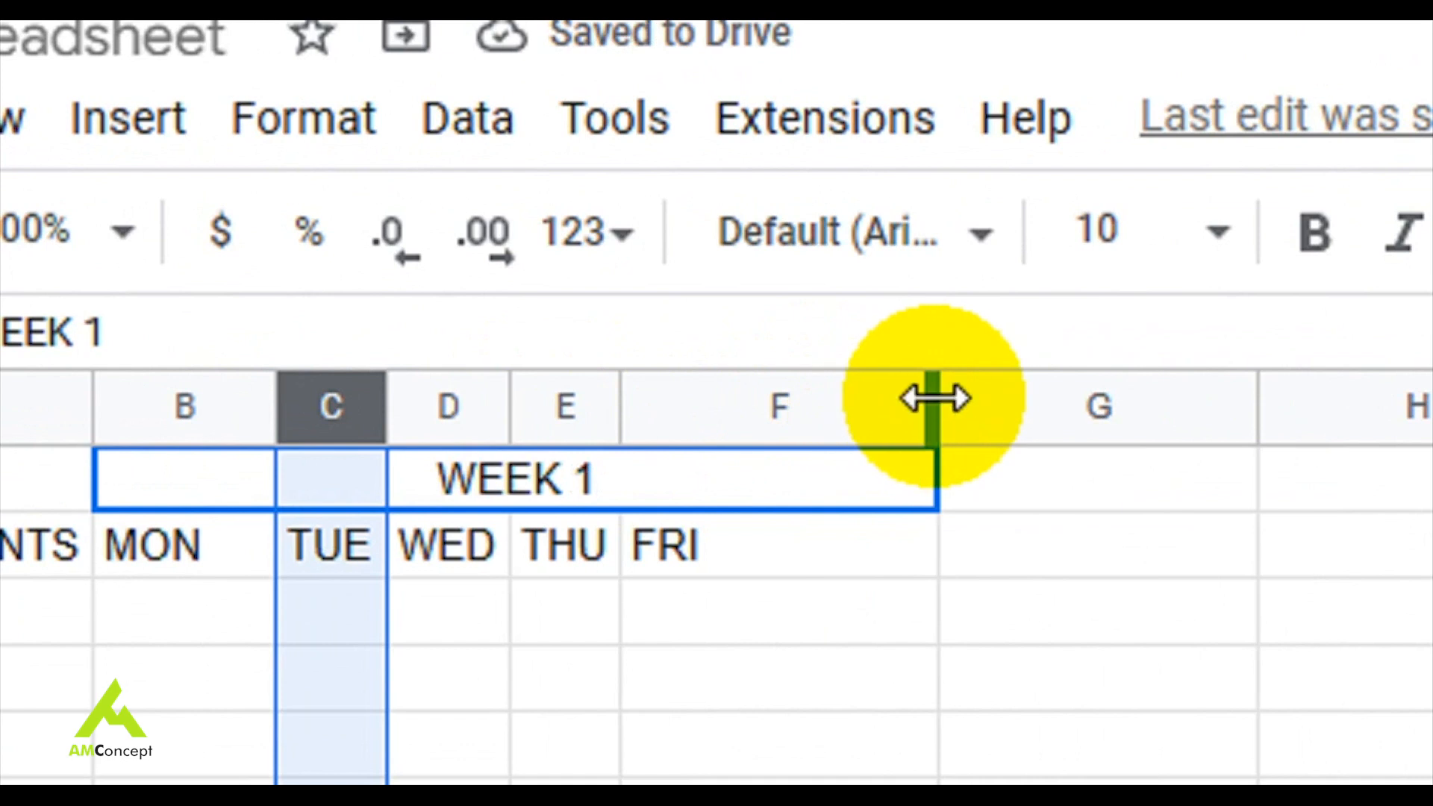
double_click(932, 396)
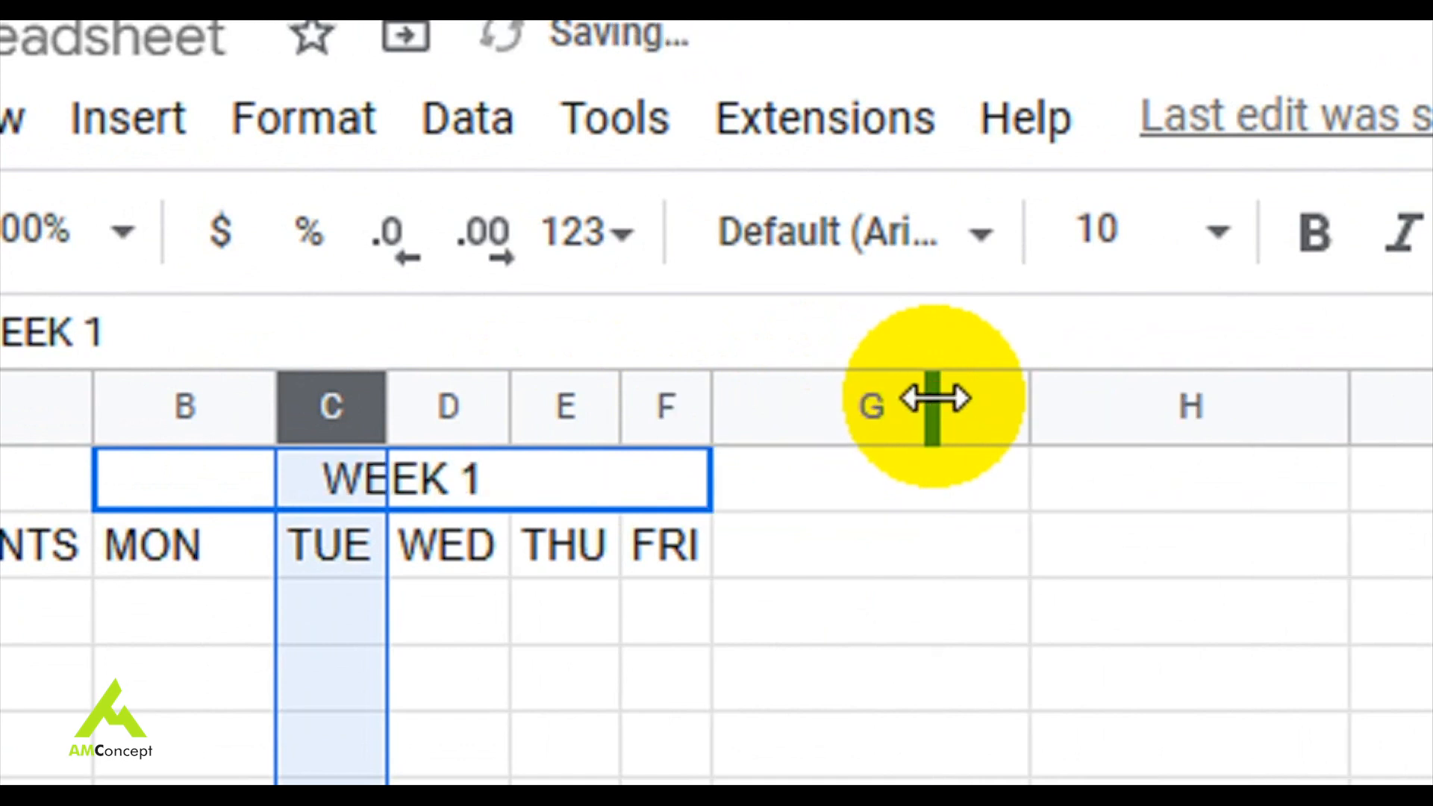
left_click(474, 570)
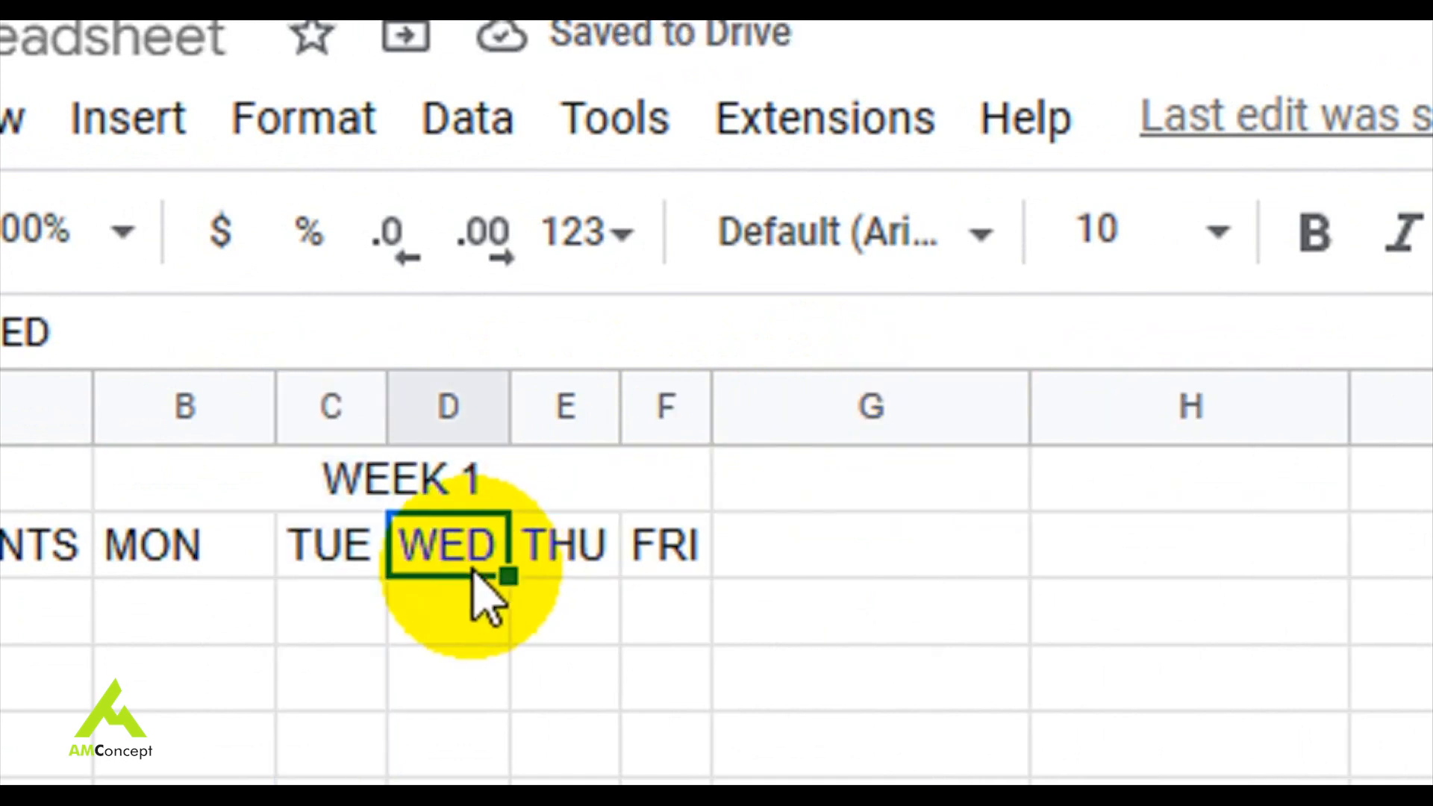
Autofill the merged WEEK 1 heading across row 1 to add WEEK 2 and WEEK 3 over columns G to P.
left_click(159, 481)
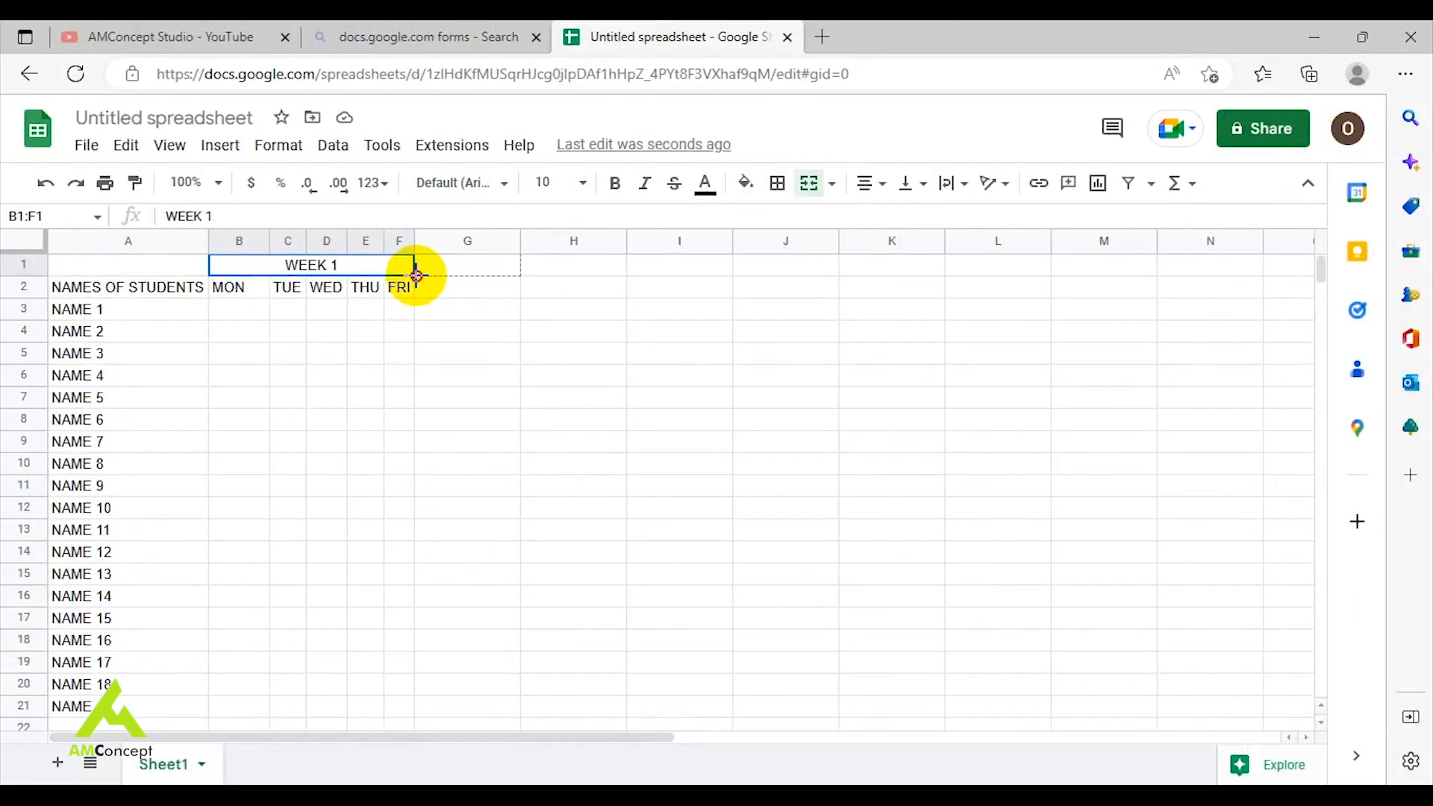
left_click_drag(415, 275, 1103, 272)
Copy the MON to FRI labels from B2:F2 and paste them under WEEK 2 from G2 and under WEEK 3 from L2.
left_click(239, 290)
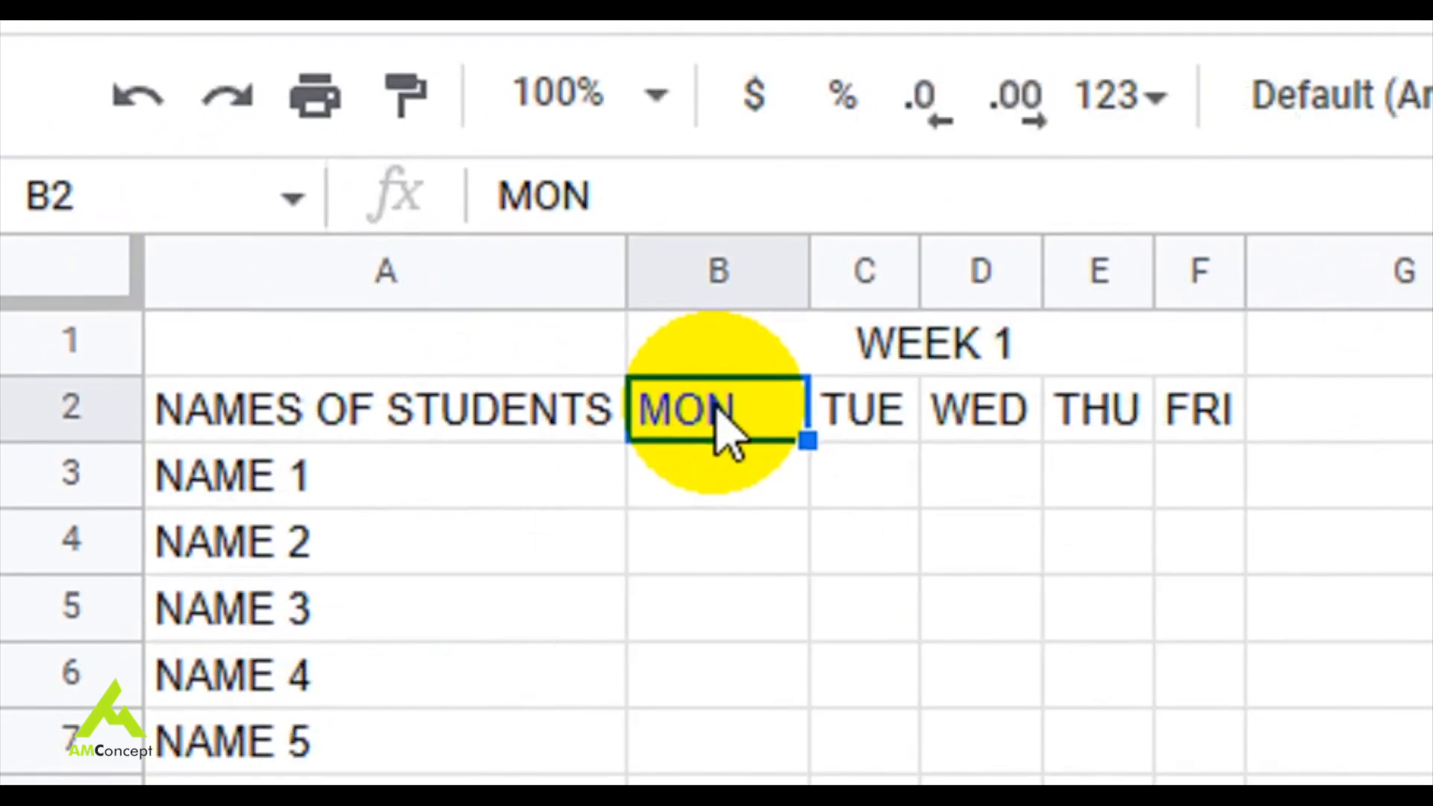
left_click_drag(716, 410, 1192, 407)
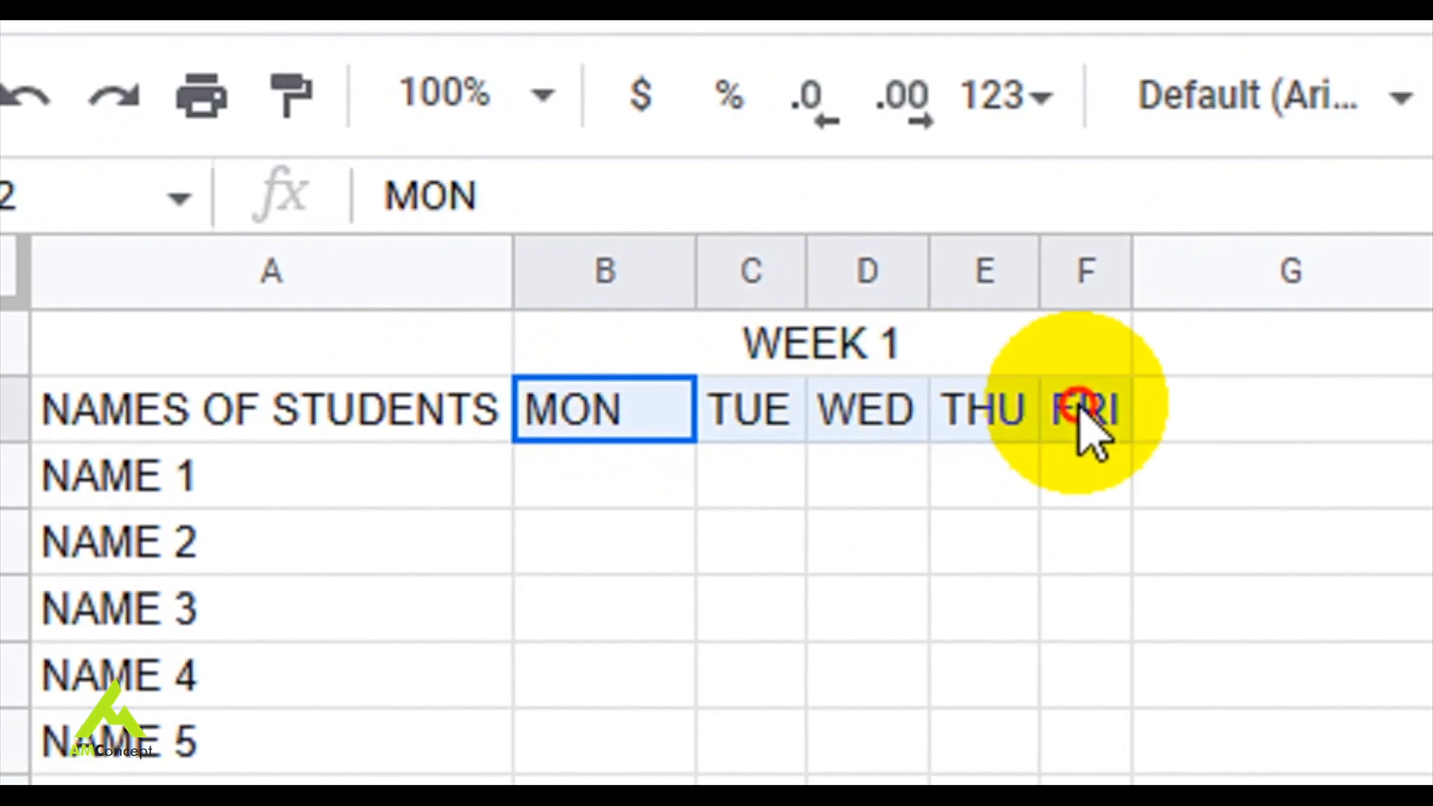
left_click_drag(1080, 409, 1080, 411)
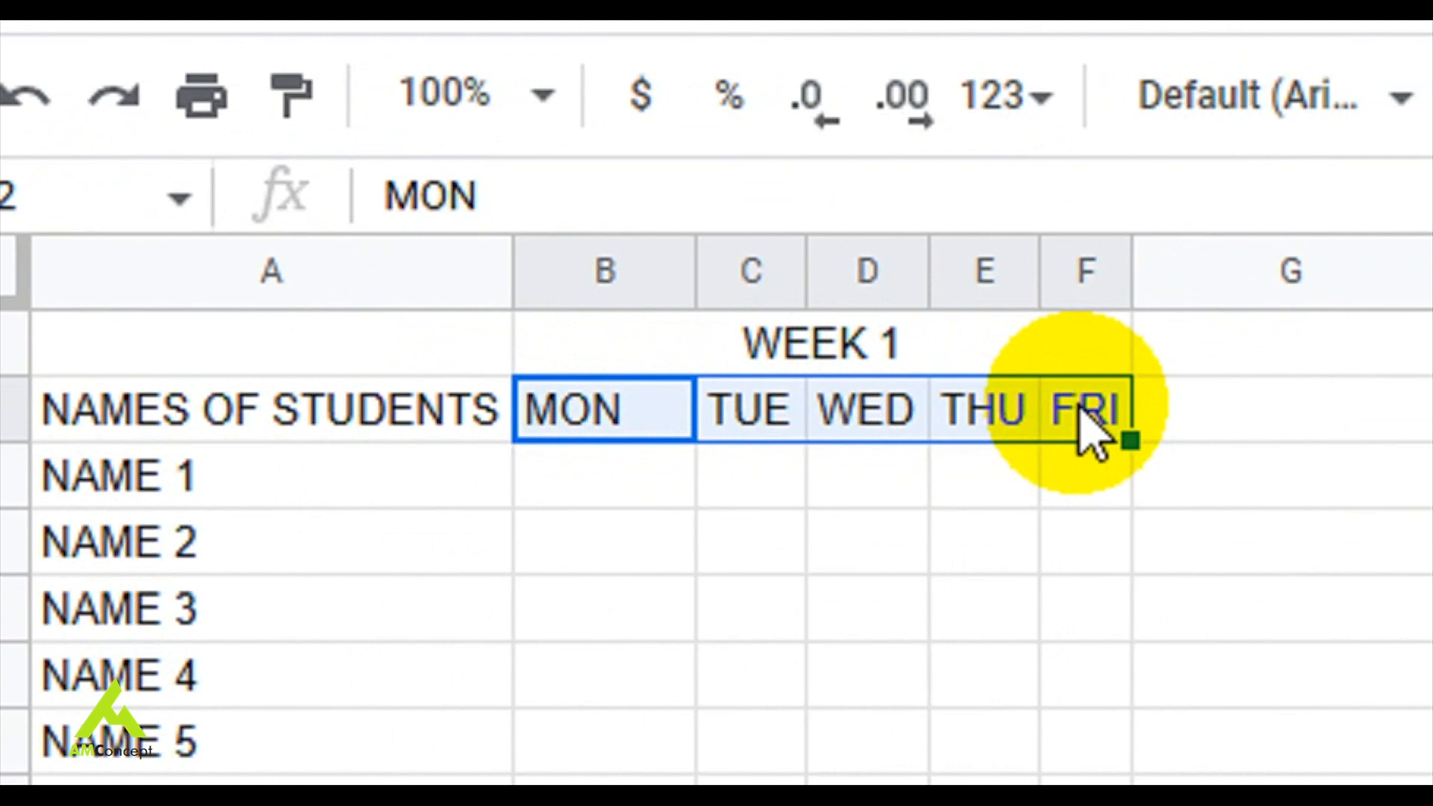
key("ctrl+c")
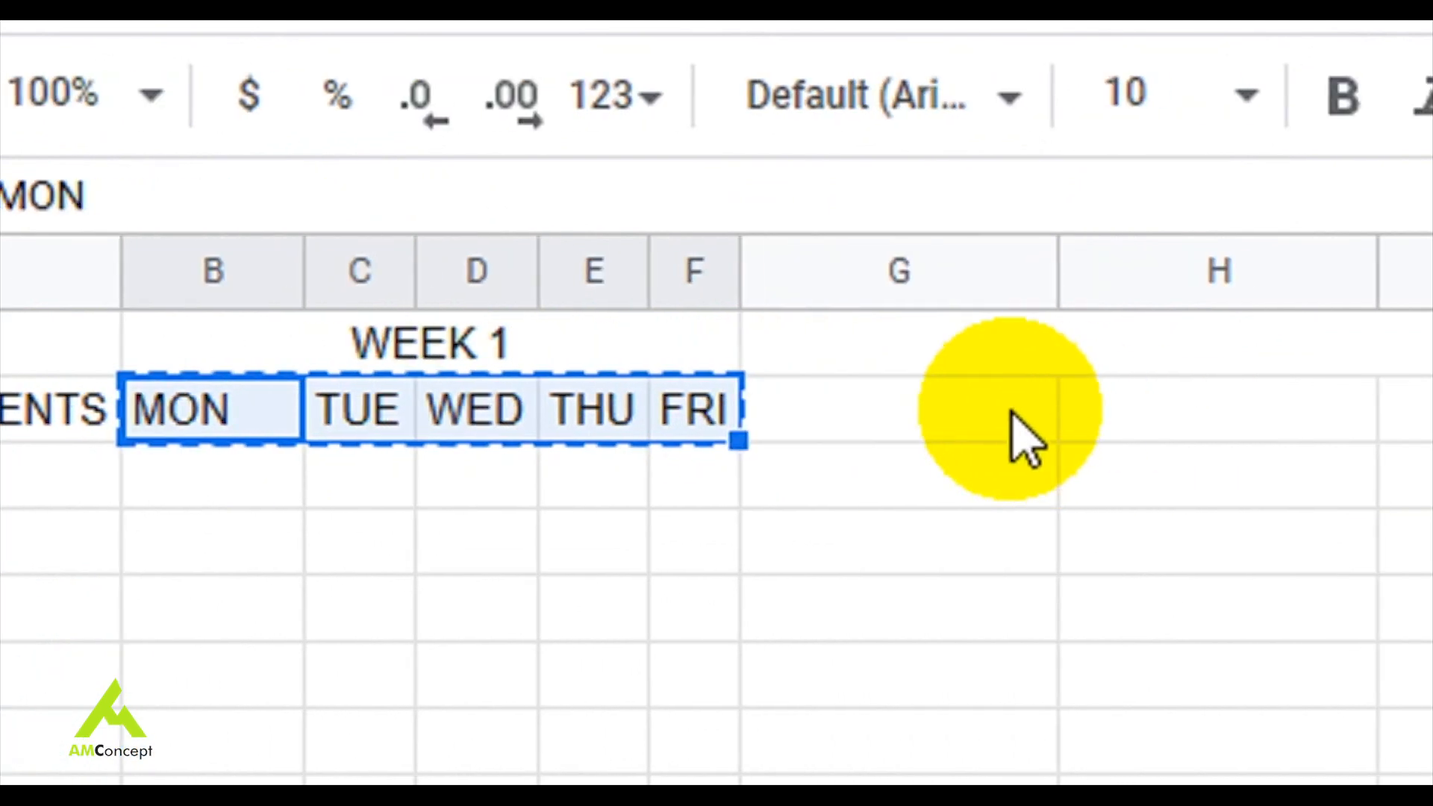
left_click(1326, 410)
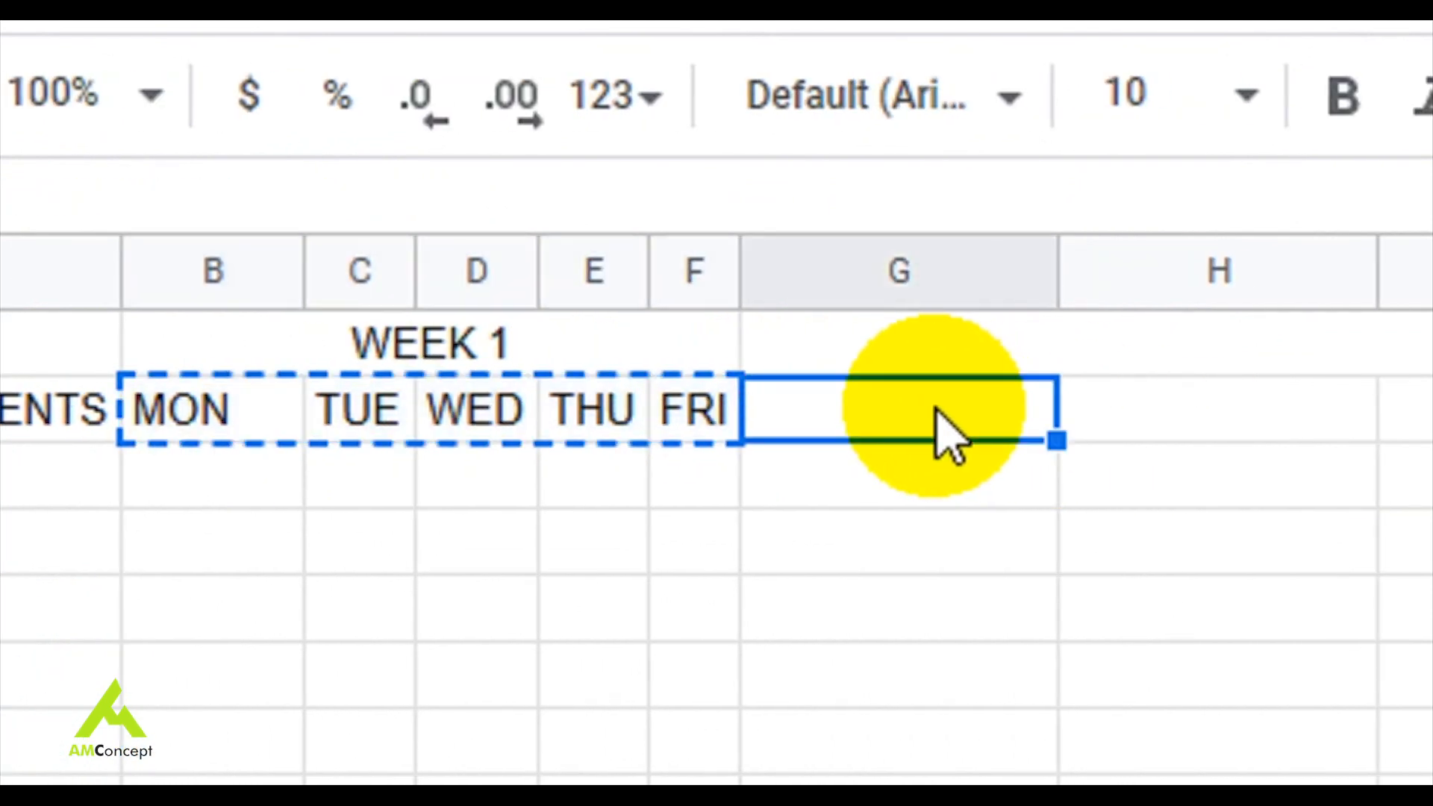
key("ctrl+v")
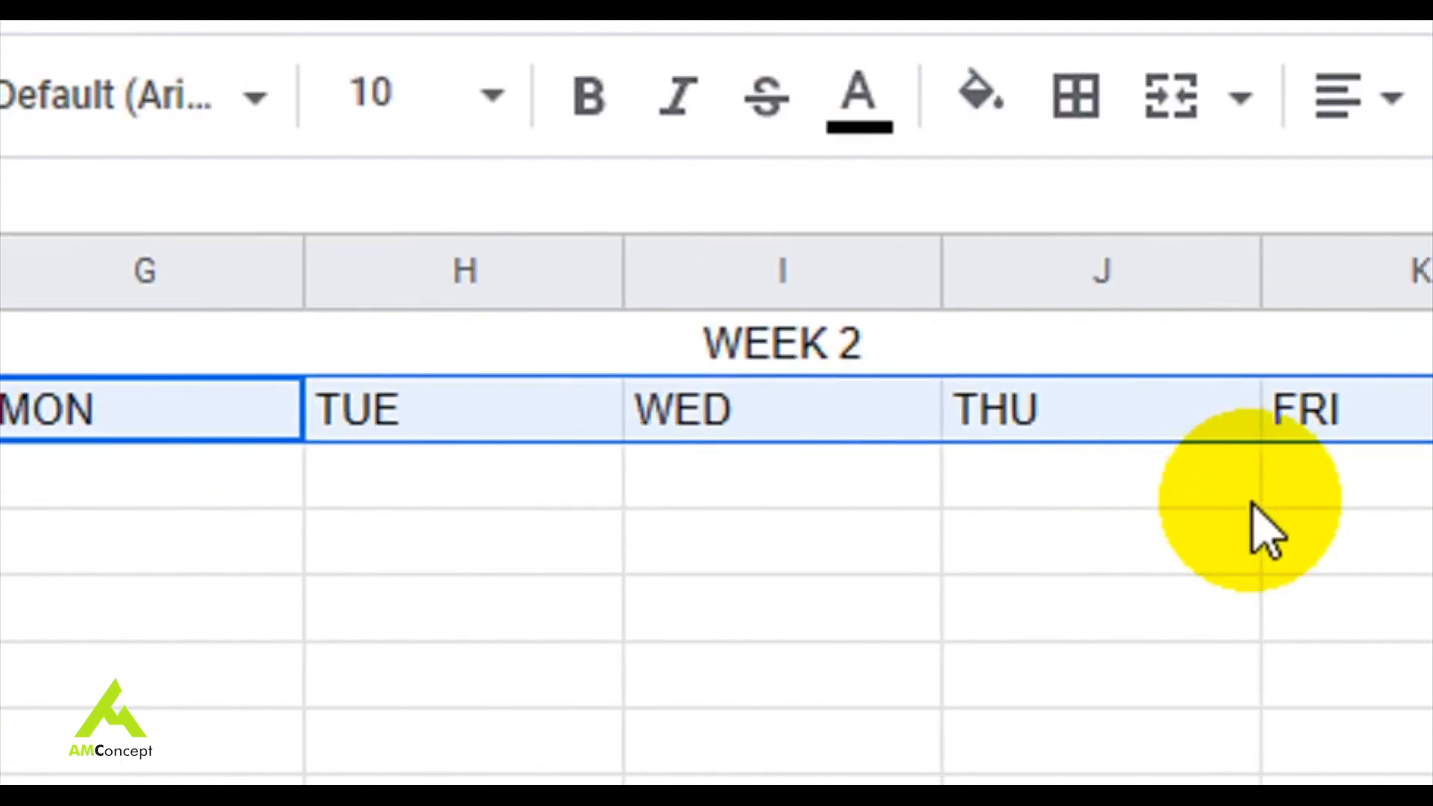
left_click(1068, 412)
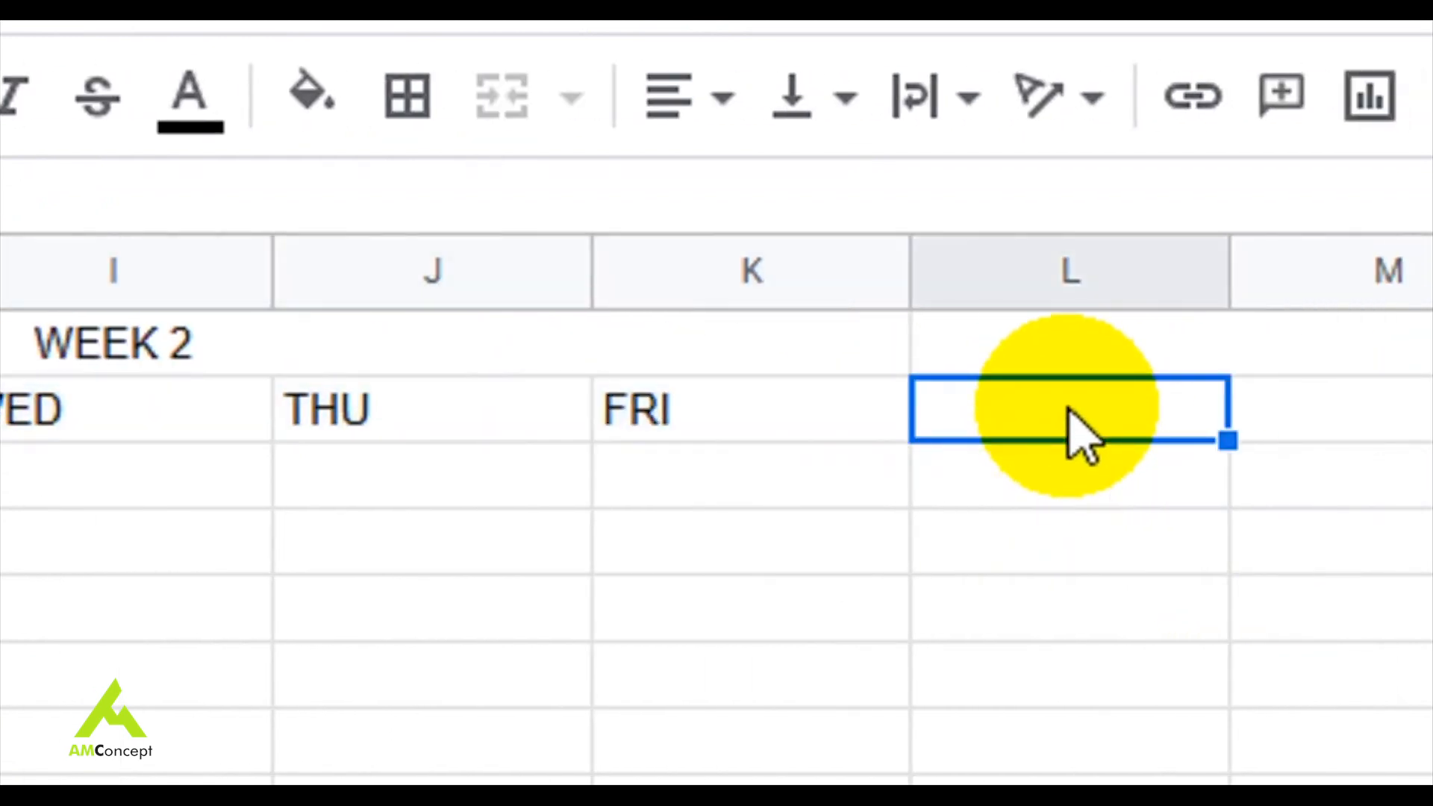
key("ctrl+v")
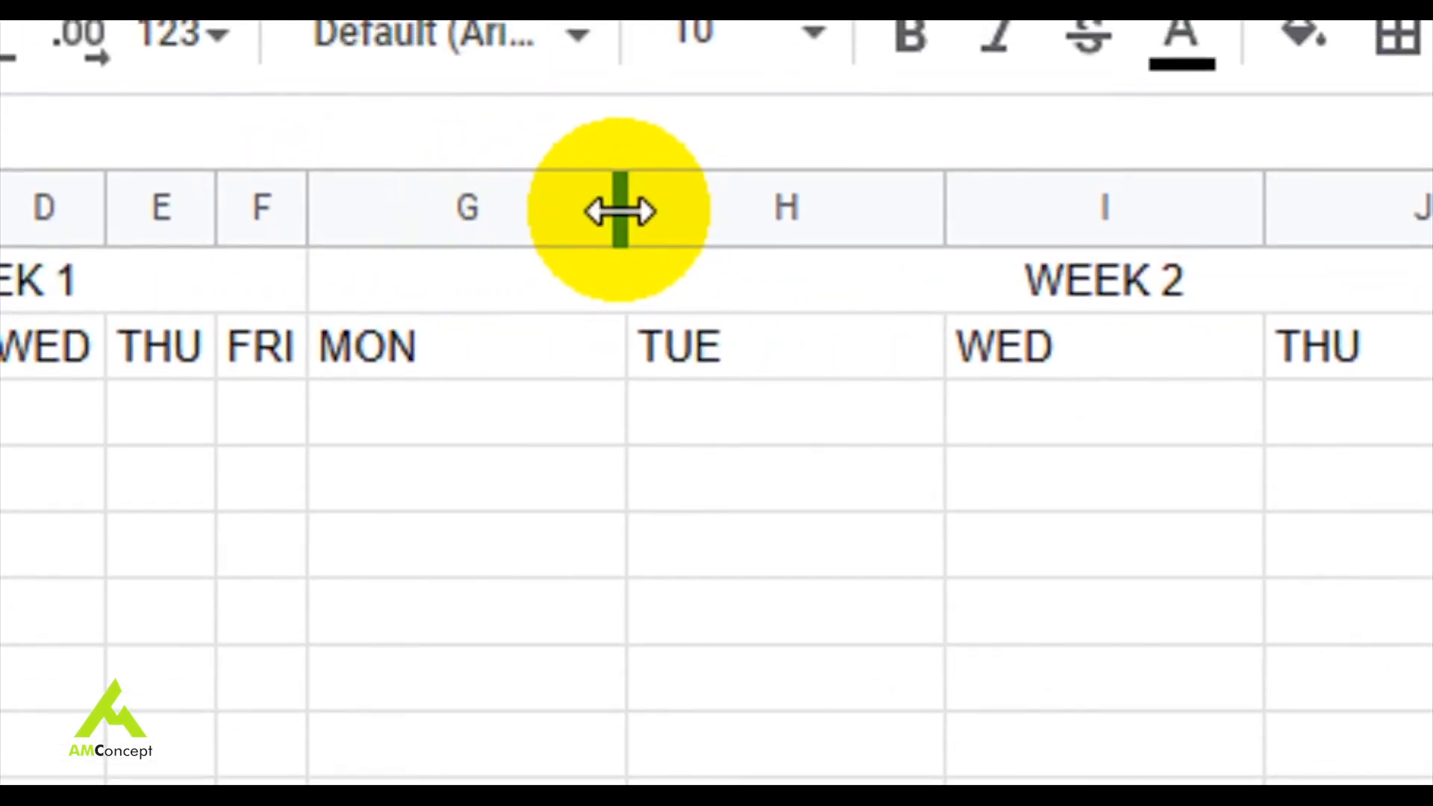
Narrow the WEEK 2 weekday columns G through K to match those of WEEK 1.
left_click_drag(619, 211, 489, 212)
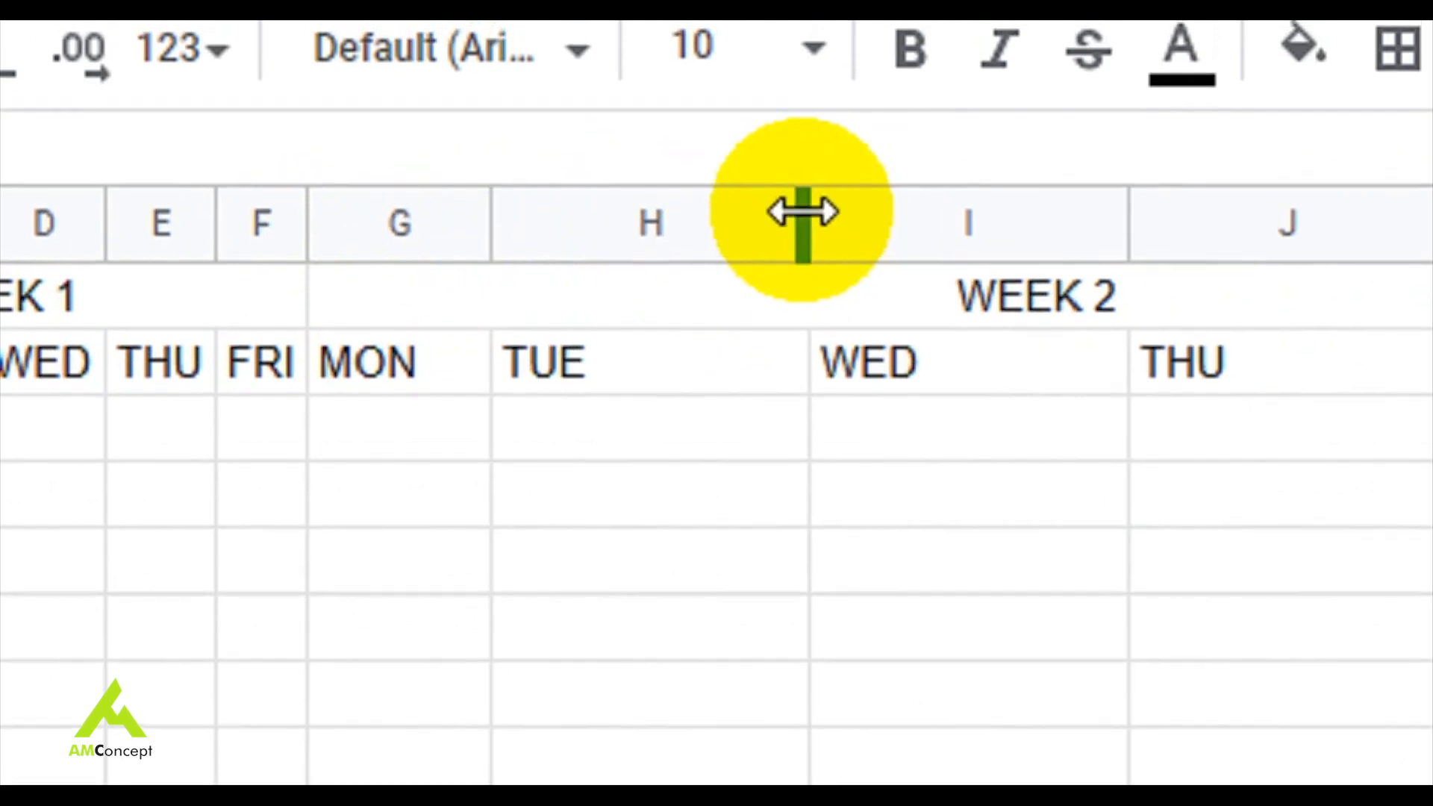
left_click_drag(807, 203, 602, 211)
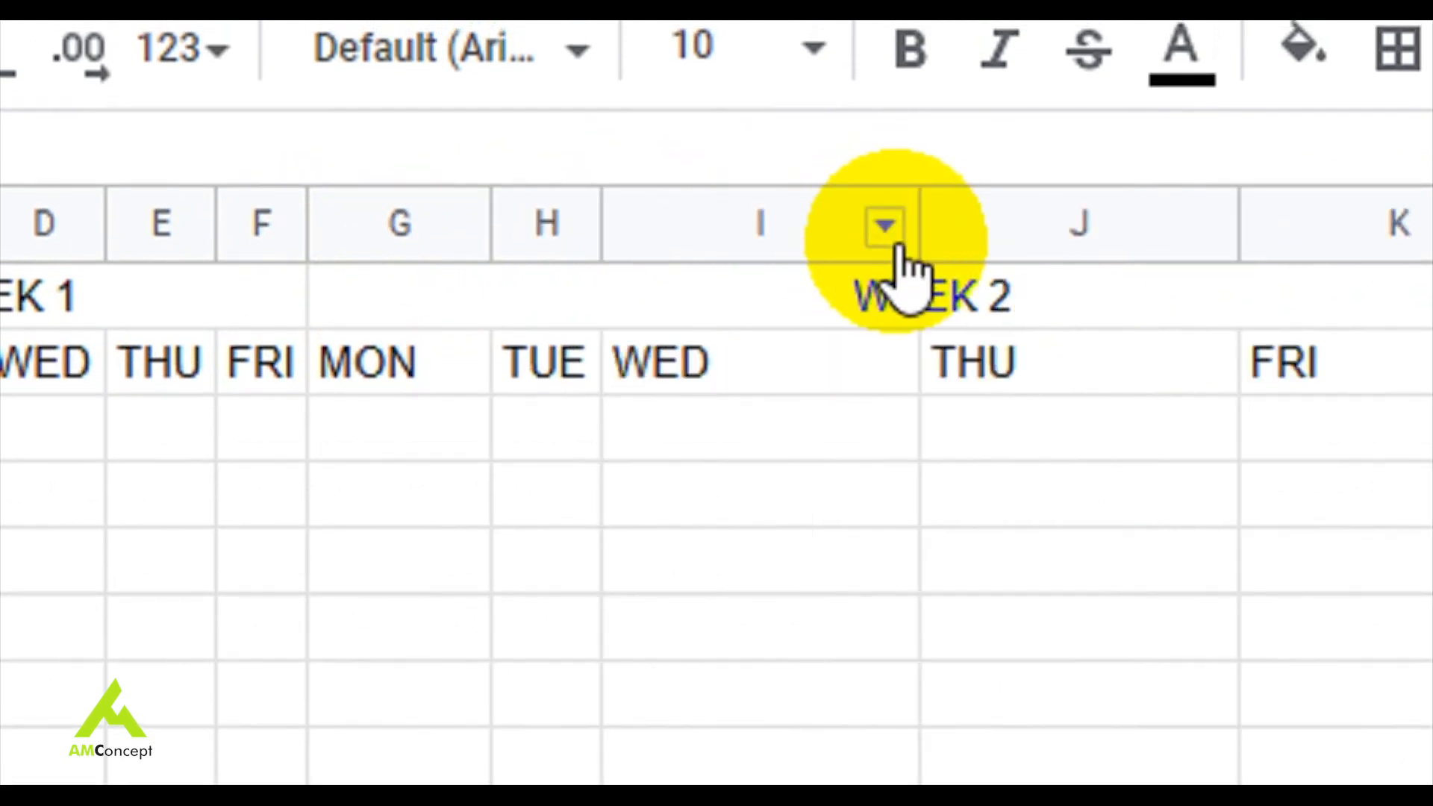
left_click_drag(914, 221, 723, 220)
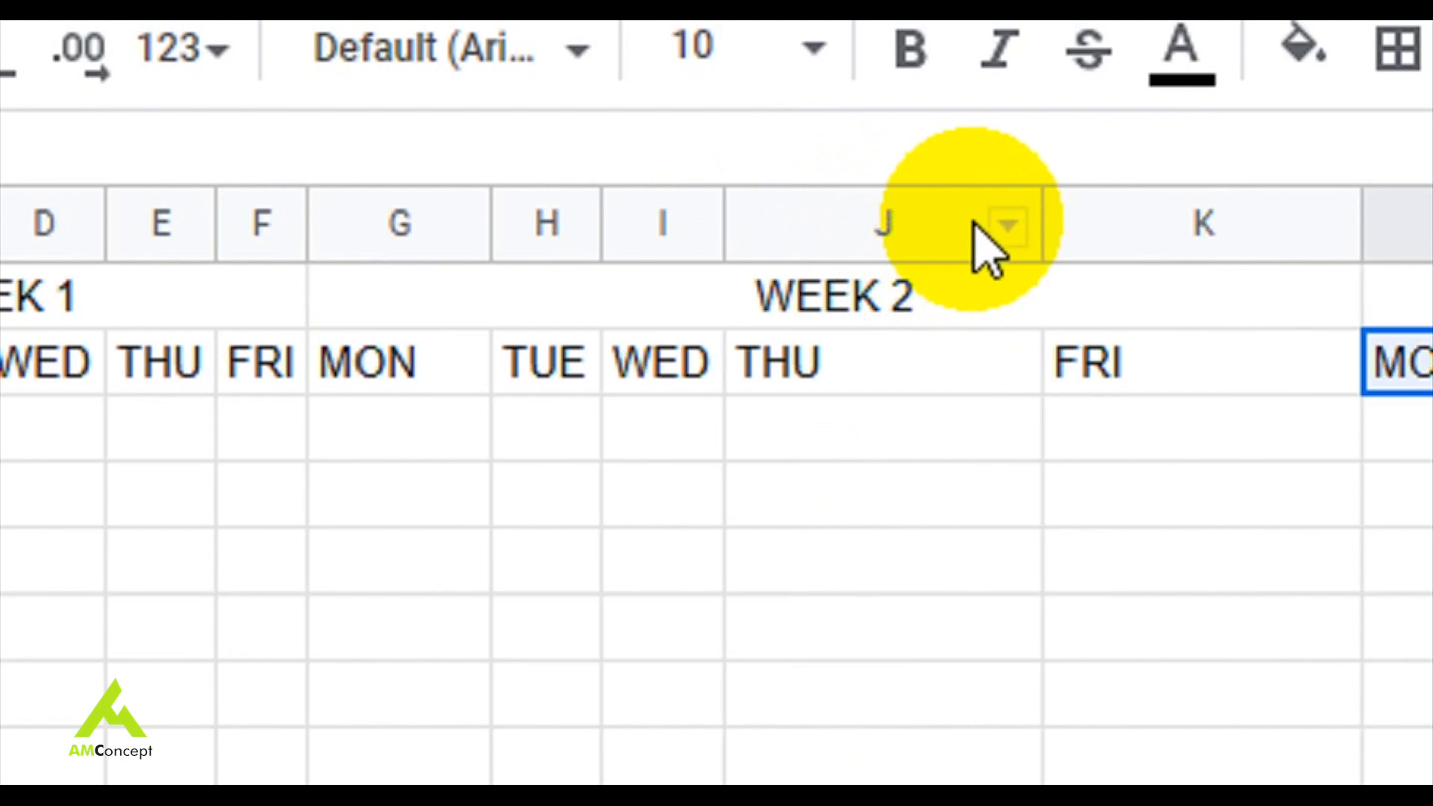
double_click(1041, 214)
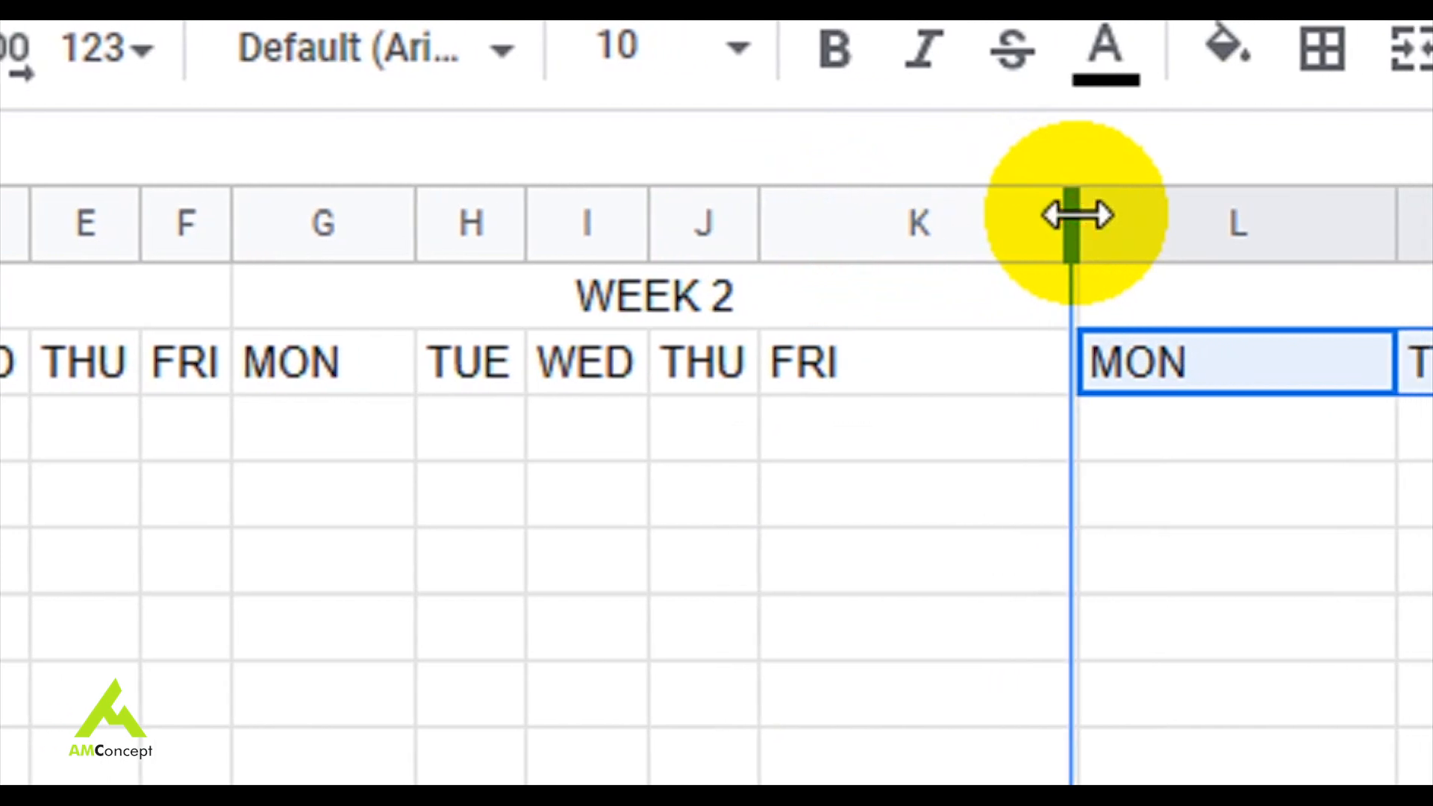
double_click(1074, 216)
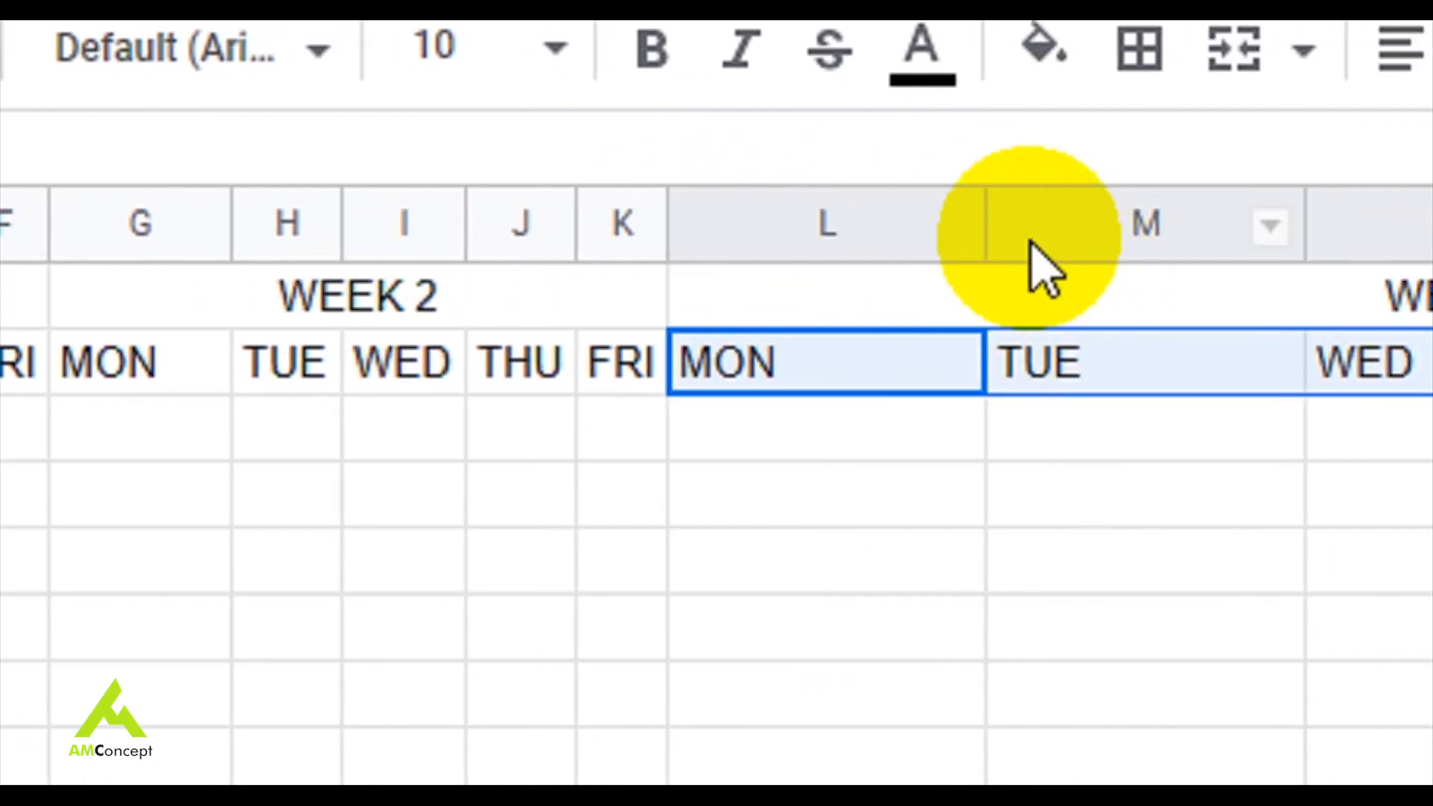
Narrow the WEEK 3 weekday columns L through P to fit their labels.
left_click_drag(1025, 224, 1020, 224)
double_click(979, 224)
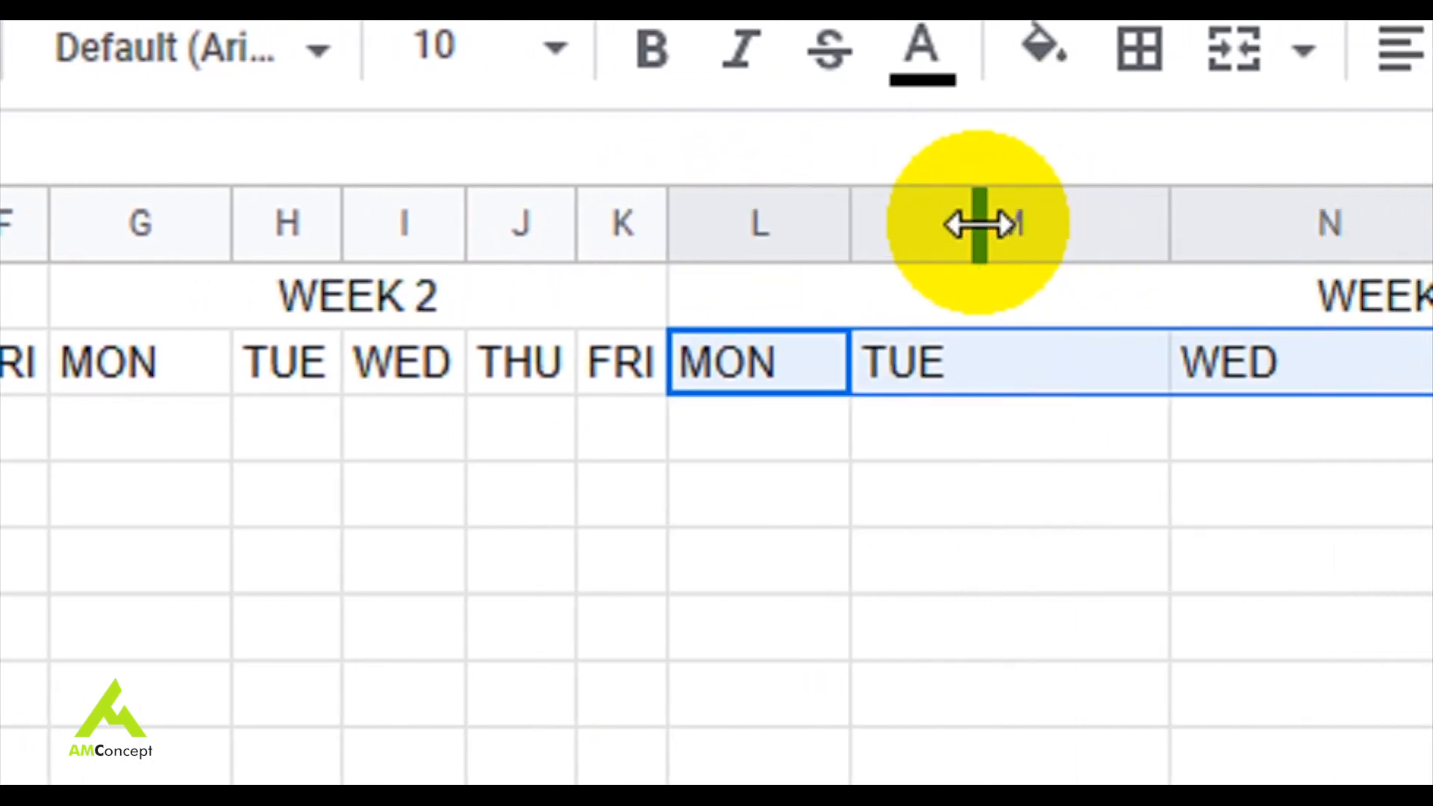
double_click(1076, 221)
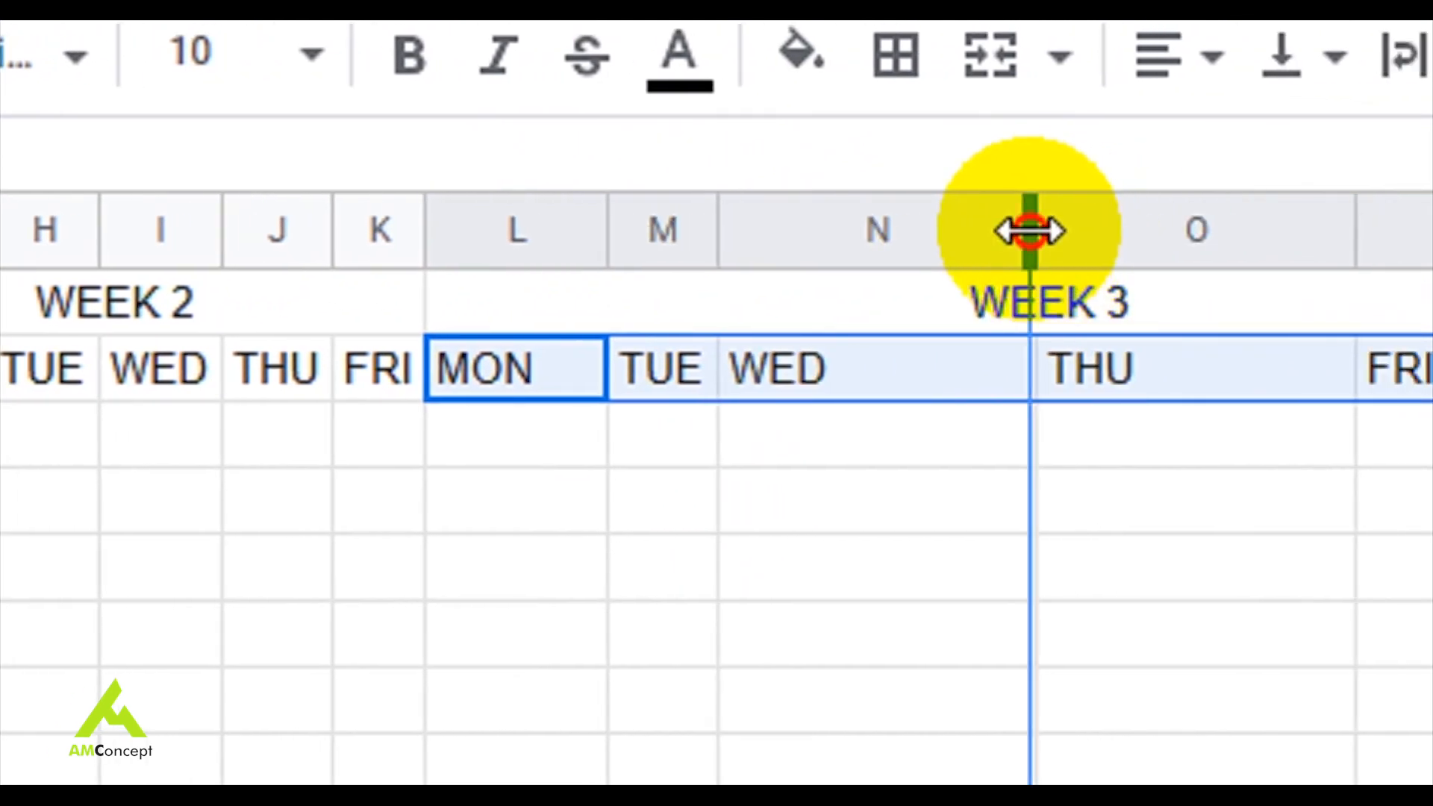
double_click(1030, 229)
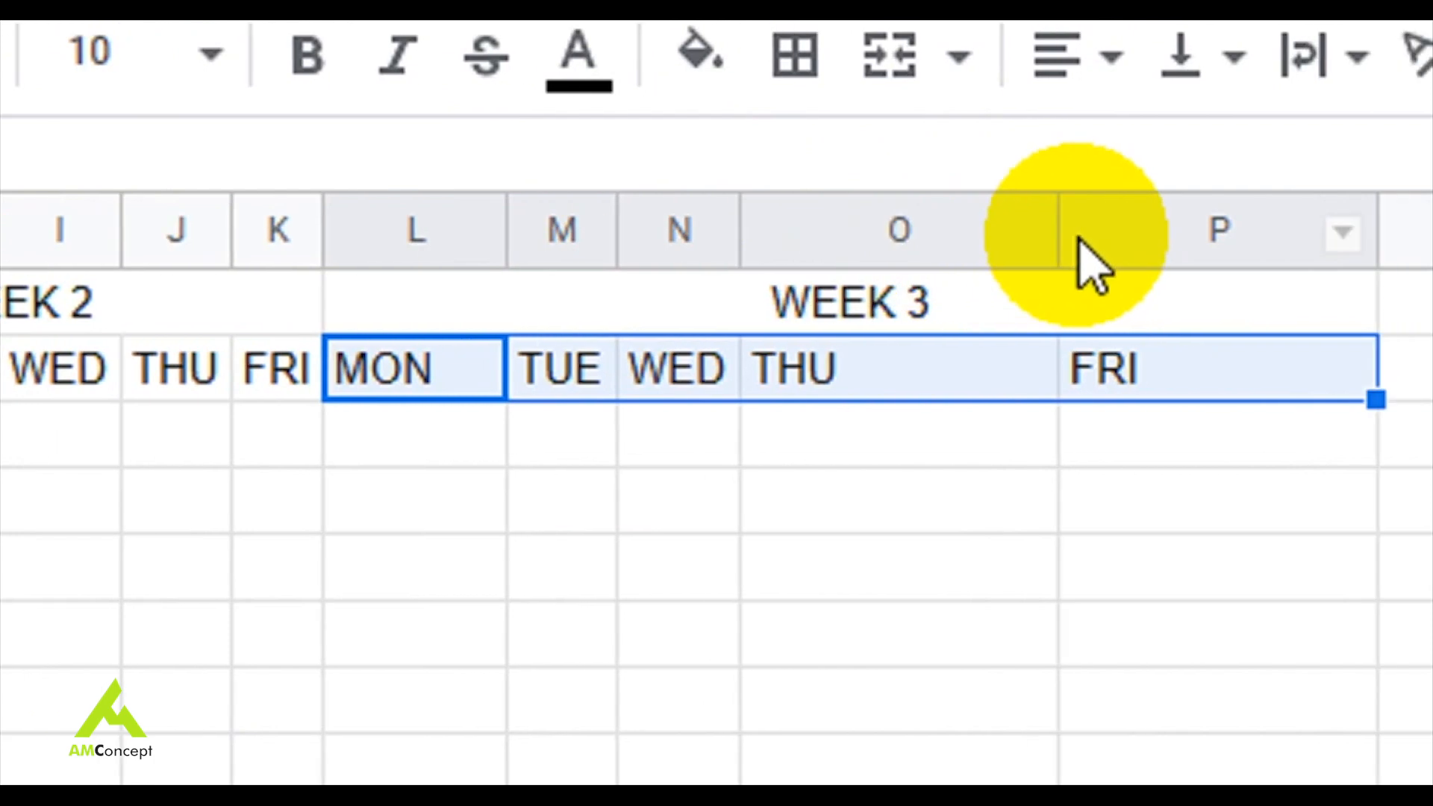
double_click(1054, 237)
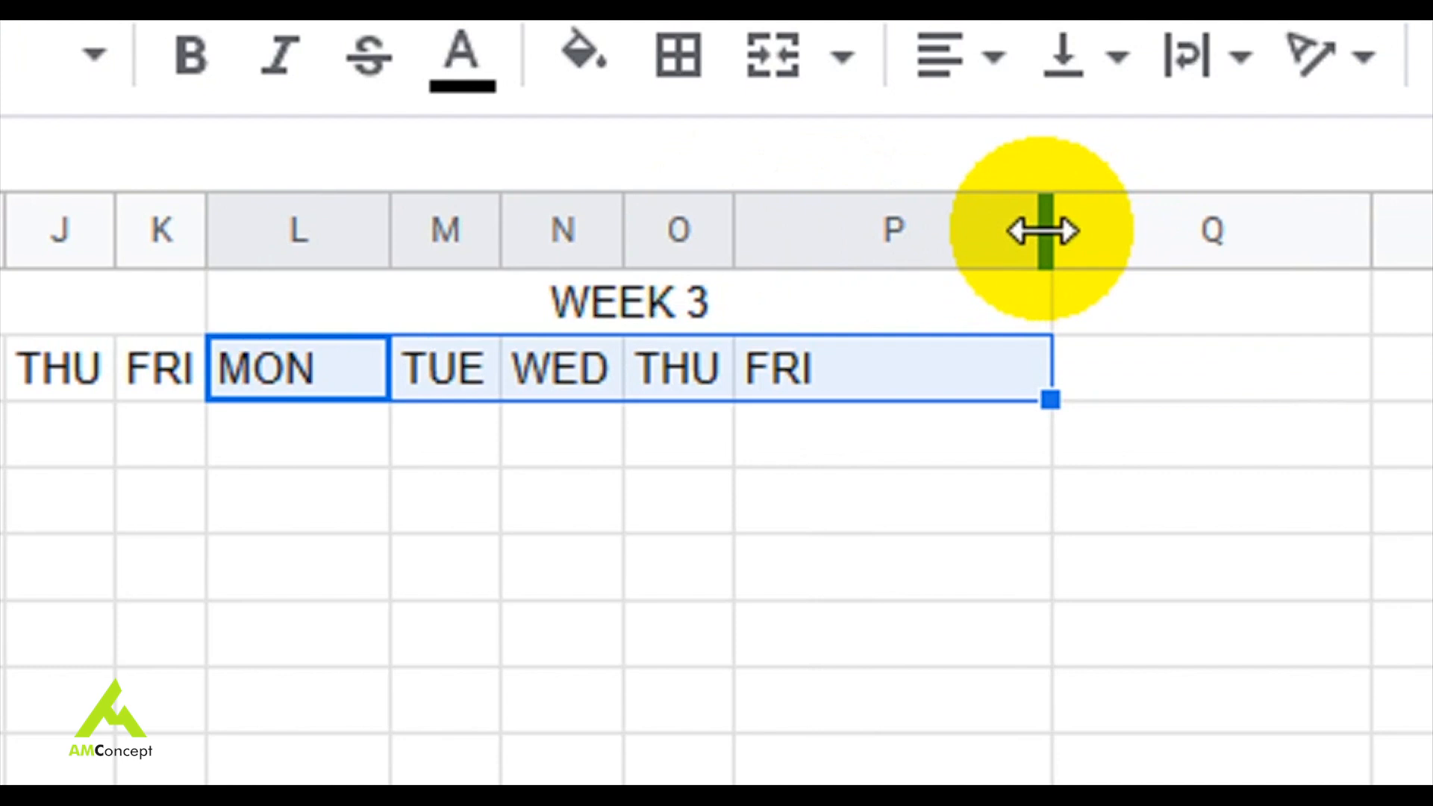
double_click(1046, 231)
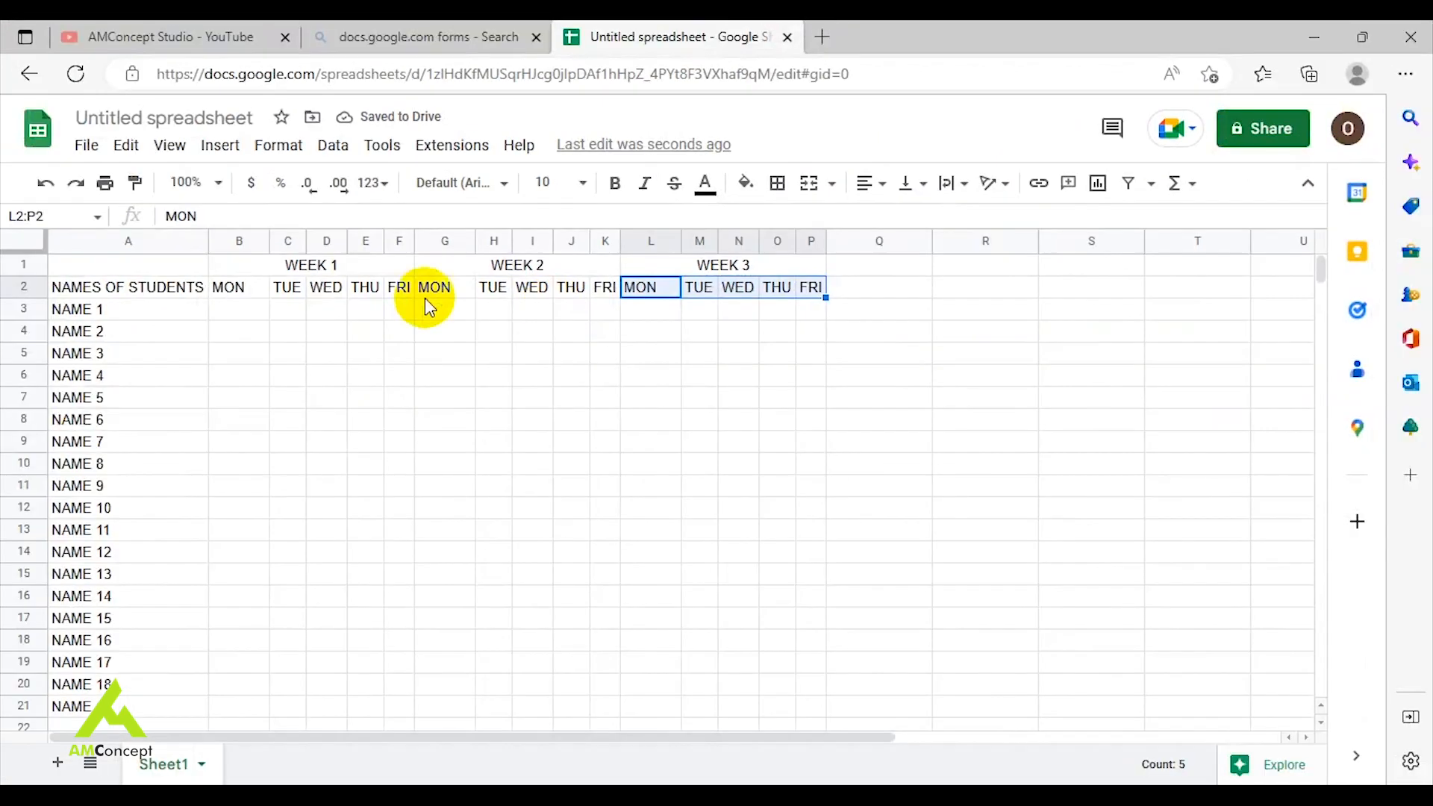
Autofill the week headings to add WEEK 4 over columns Q to U and paste the MON to FRI labels from Q2.
left_click(817, 266)
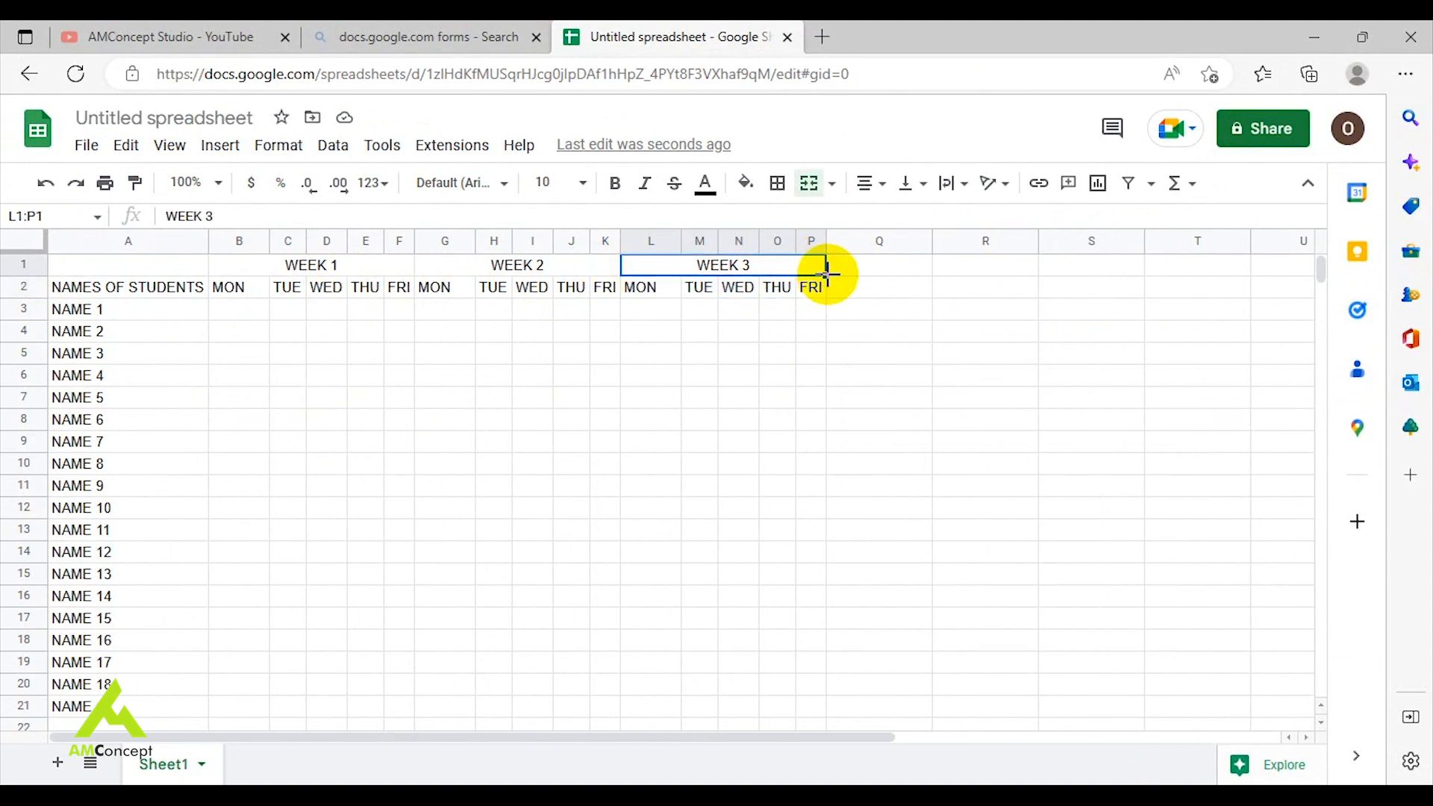
left_click_drag(828, 274, 1101, 273)
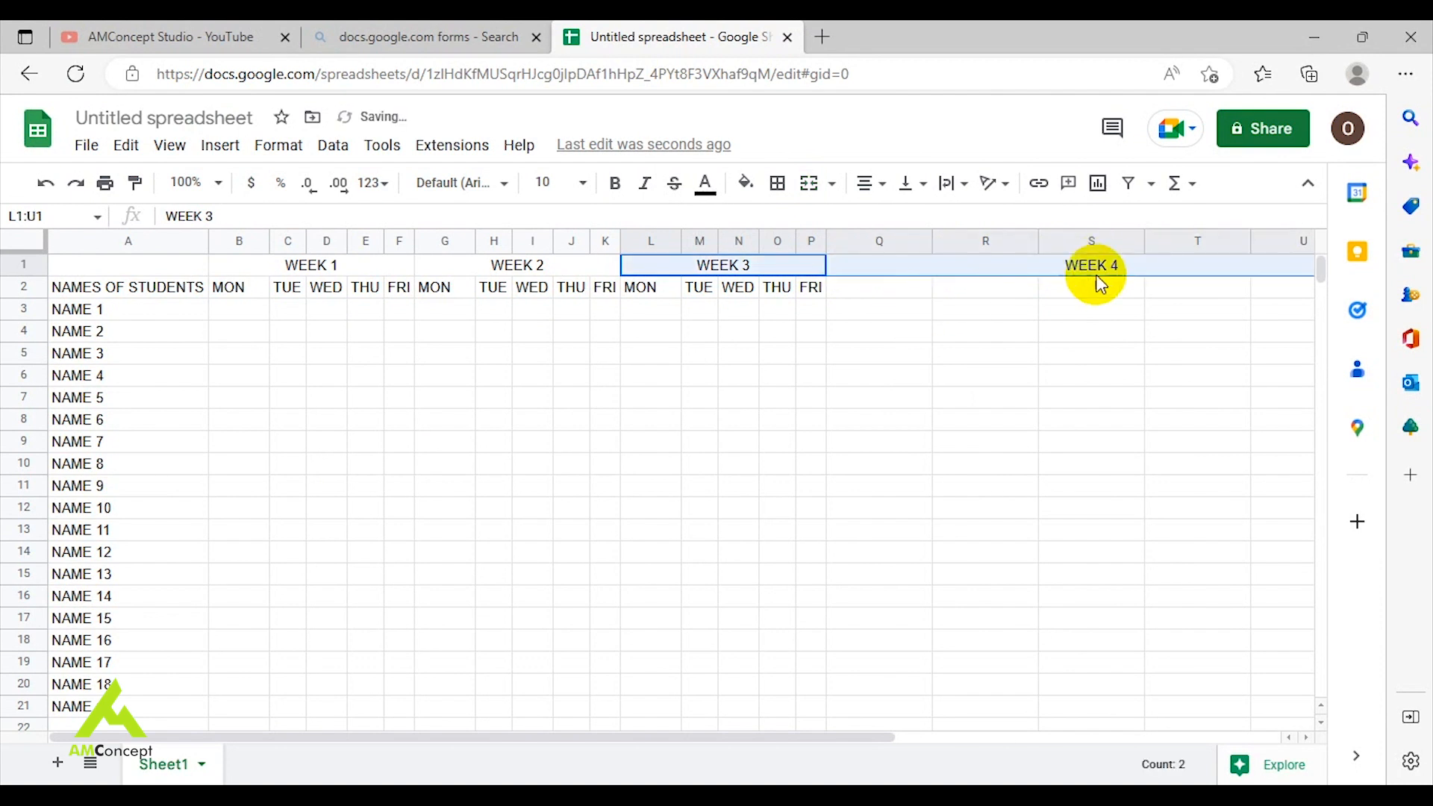
left_click(835, 290)
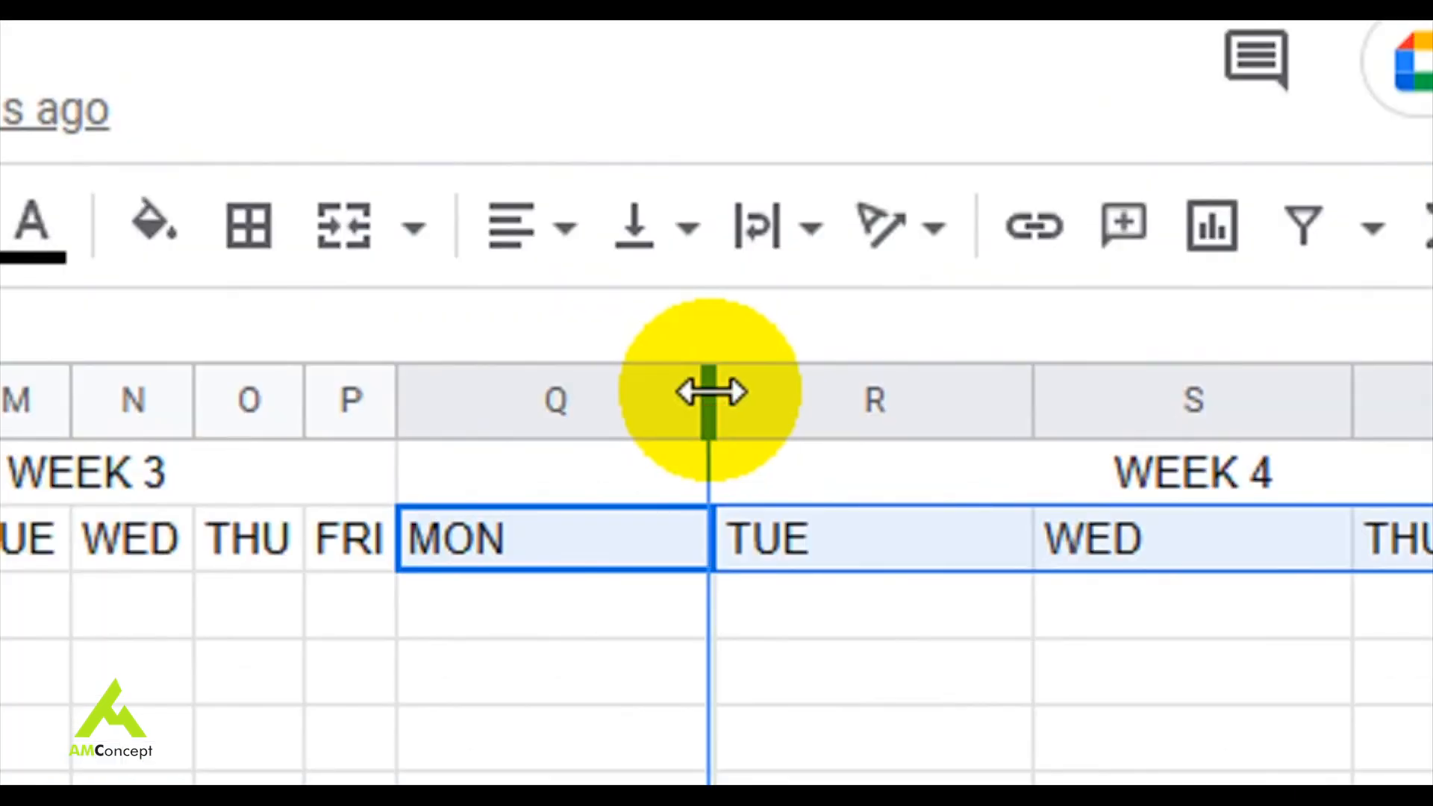
Narrow the WEEK 4 weekday columns Q through U to fit their labels.
double_click(930, 239)
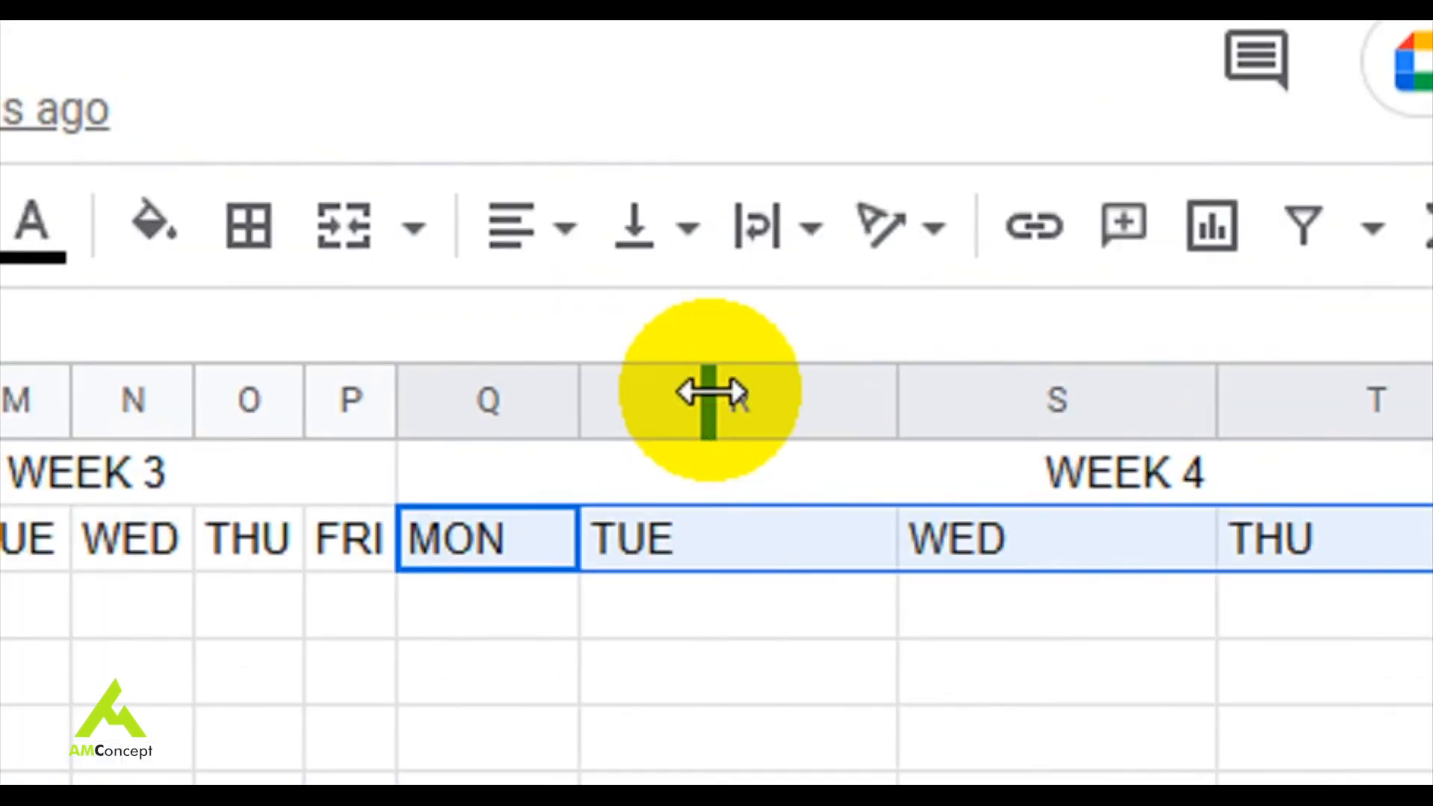
left_click_drag(891, 399, 891, 399)
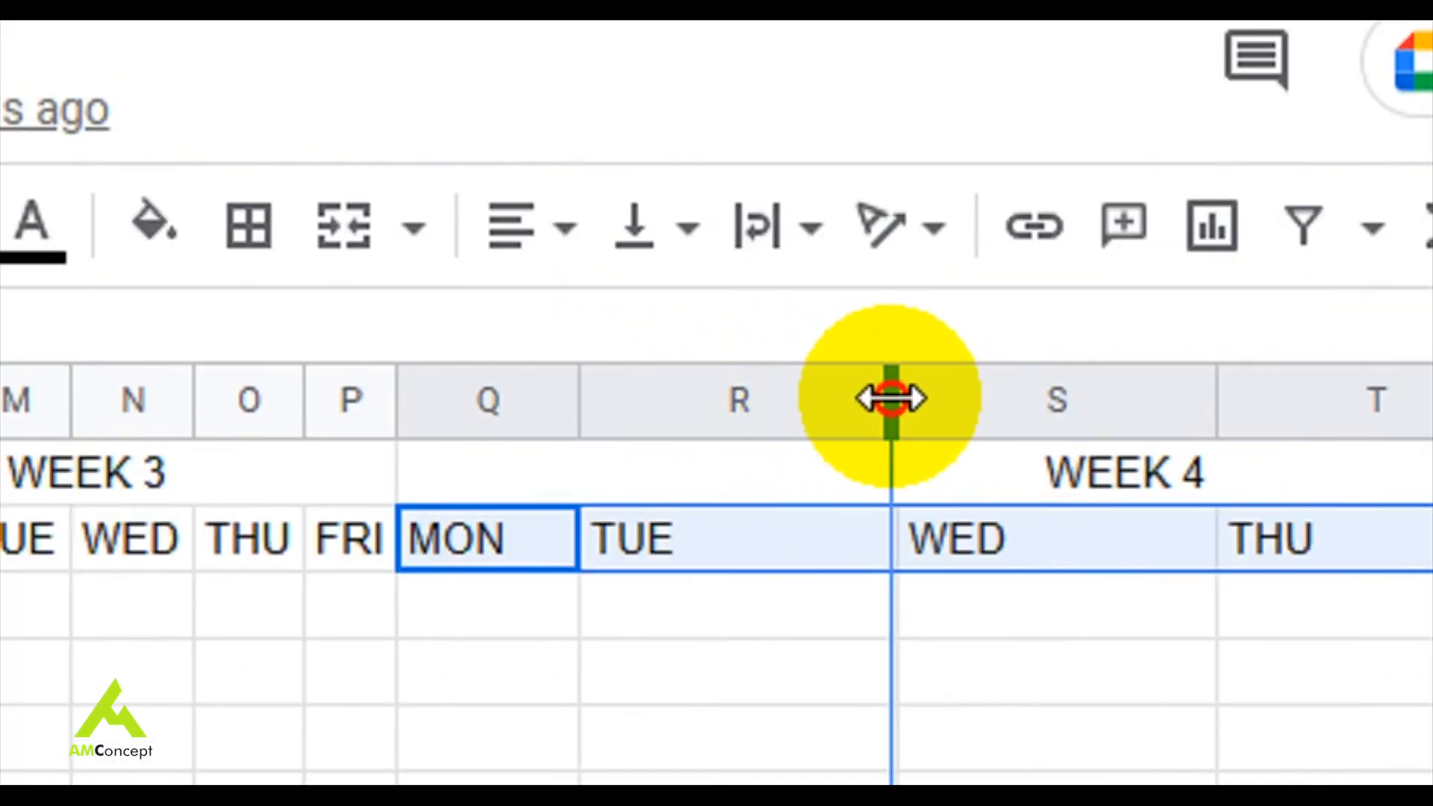
double_click(891, 399)
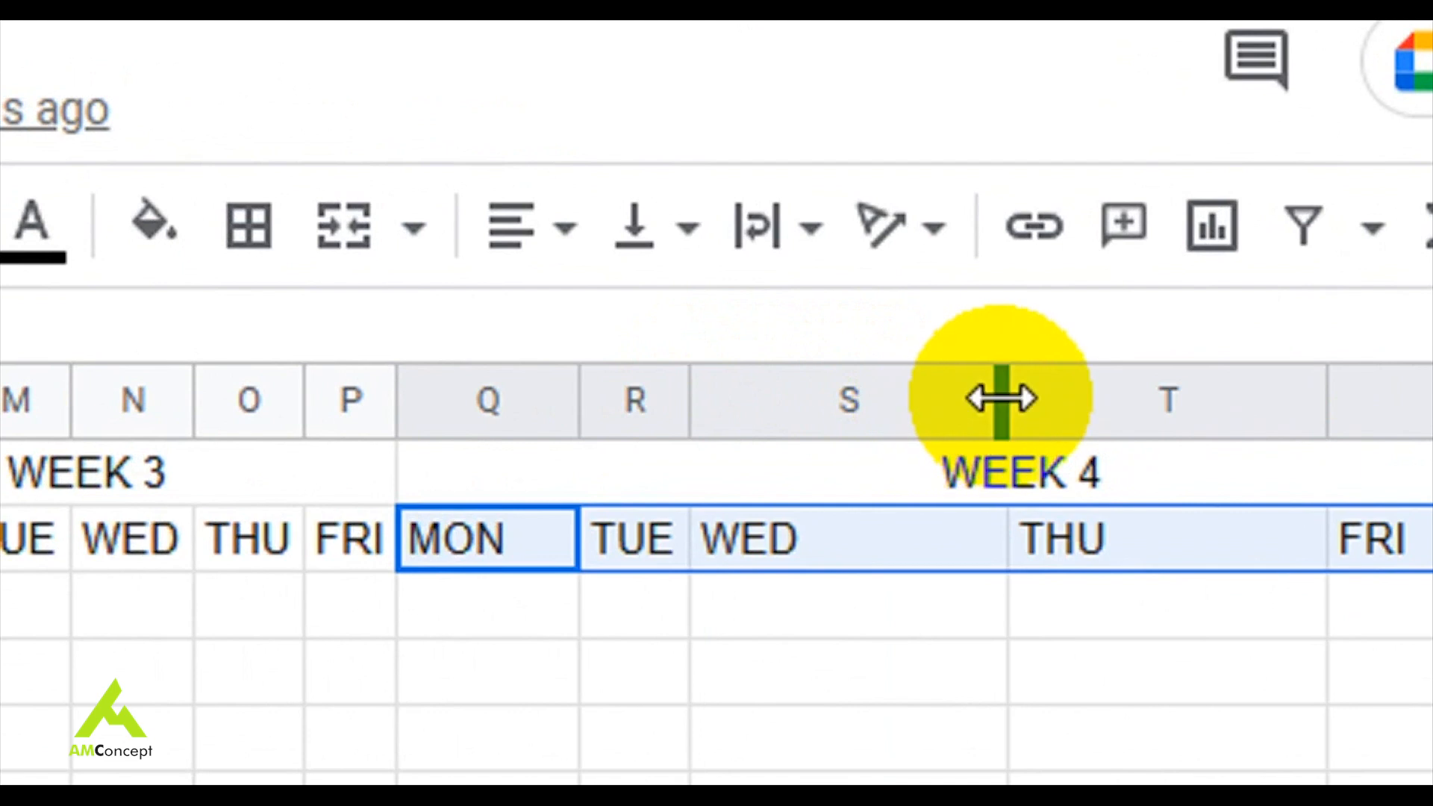
double_click(1001, 399)
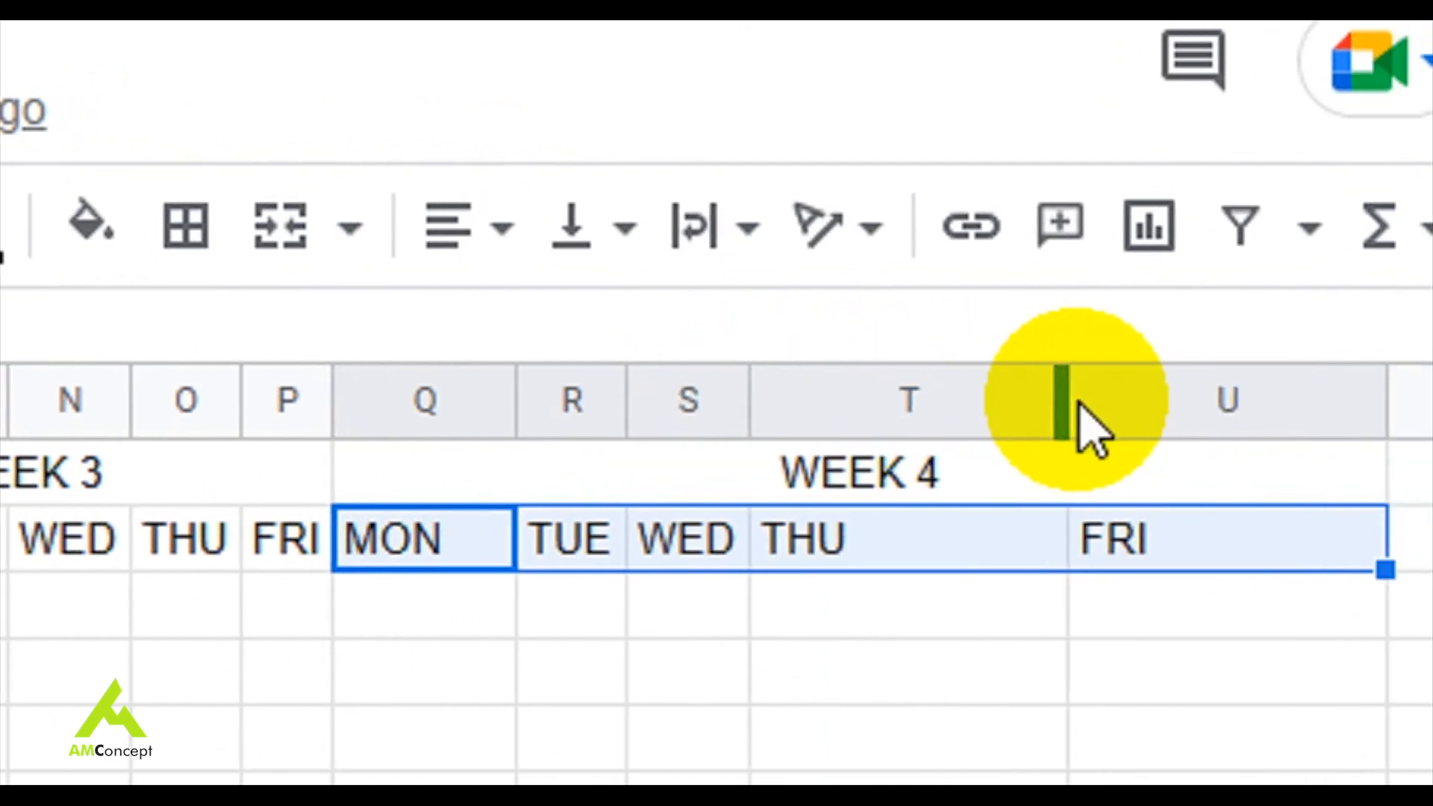
double_click(1060, 400)
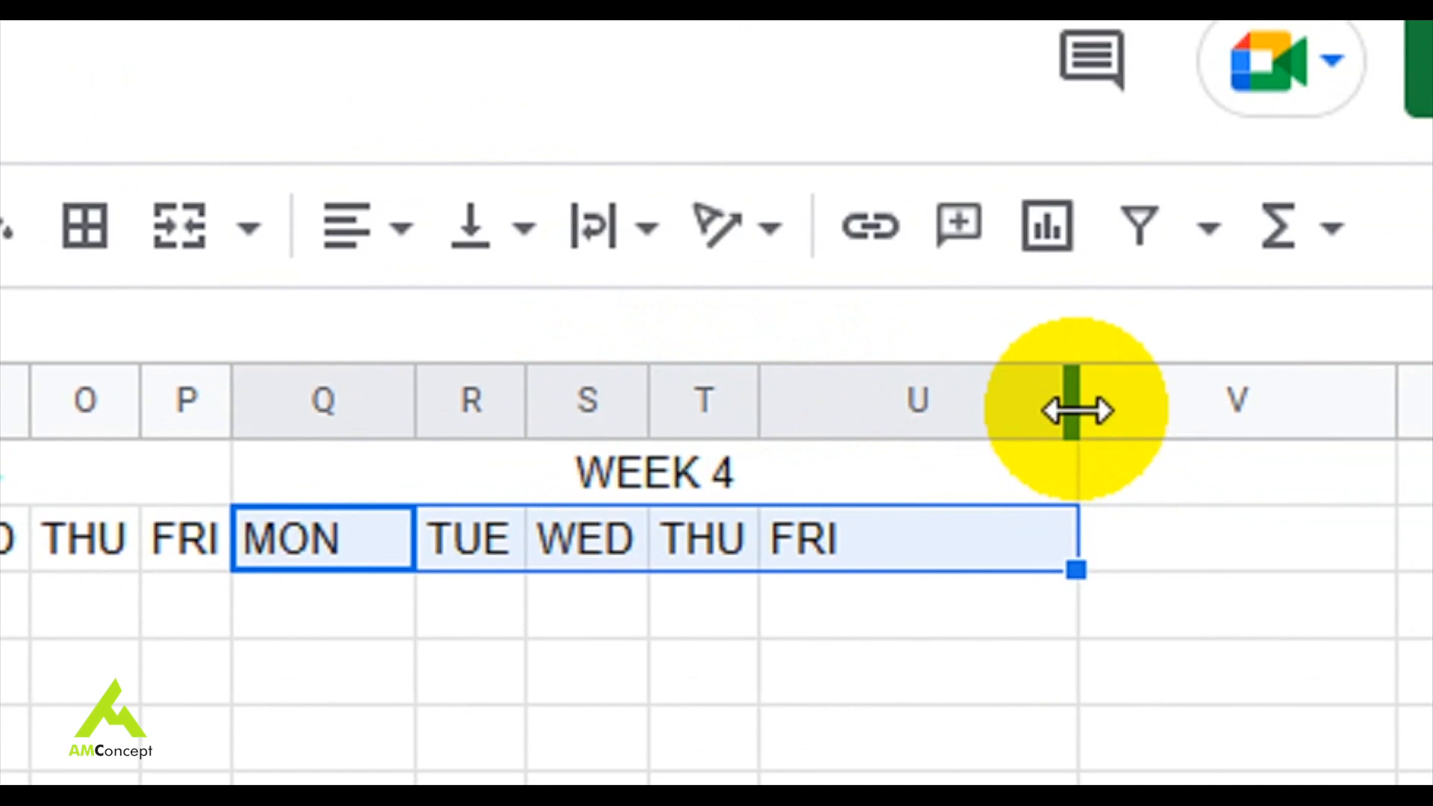
double_click(1072, 400)
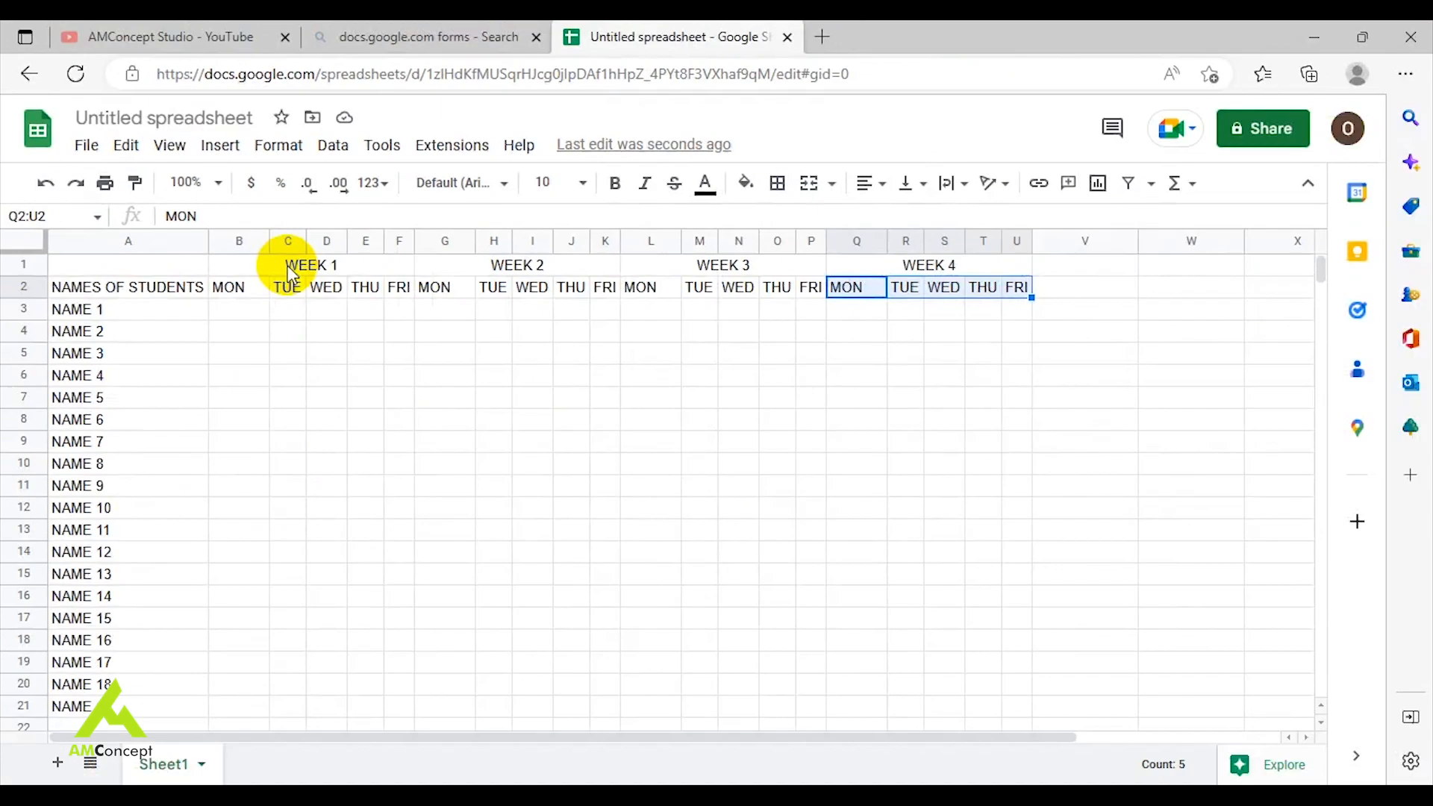
Fill the merged WEEK 1 heading cell with a light salmon color.
left_click(288, 267)
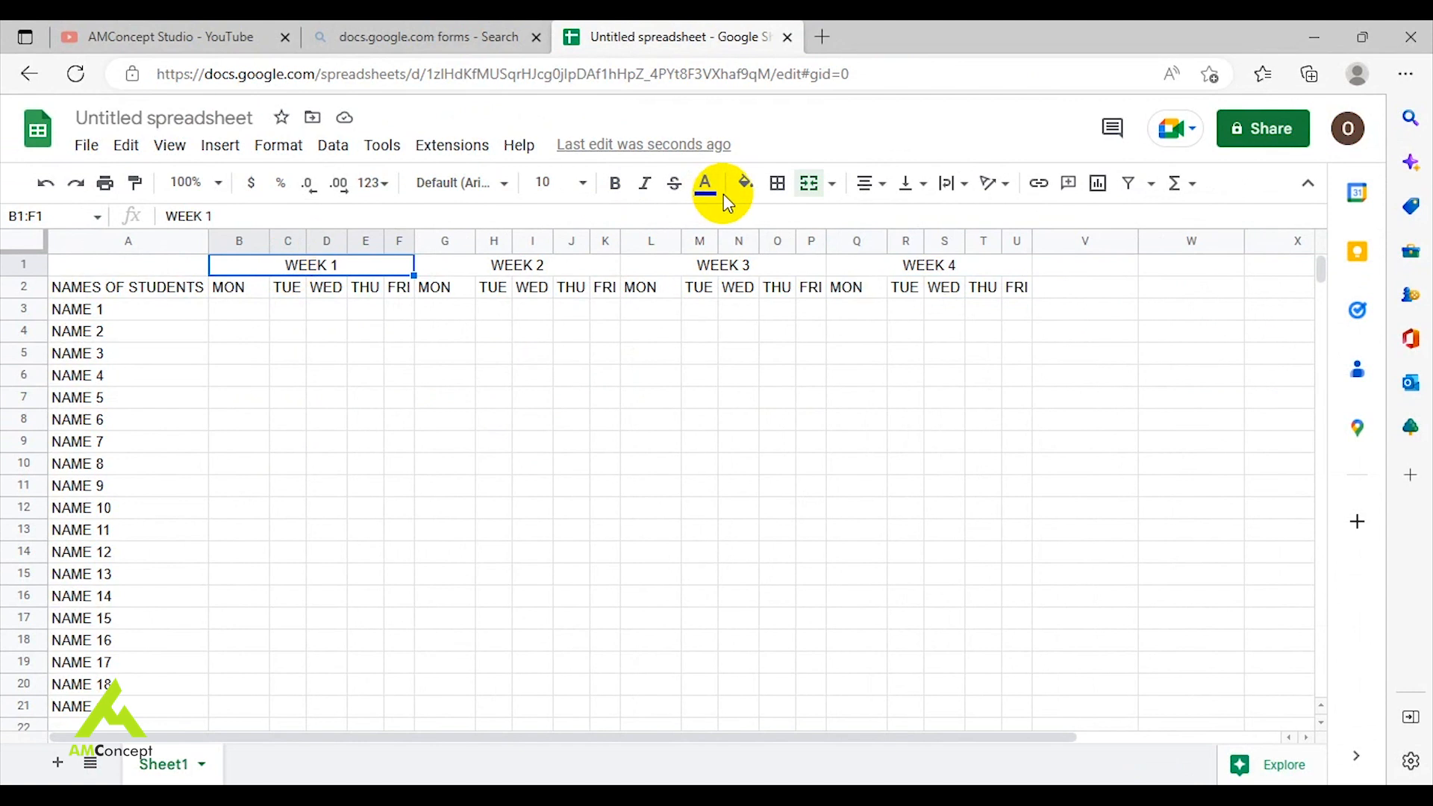
left_click(747, 183)
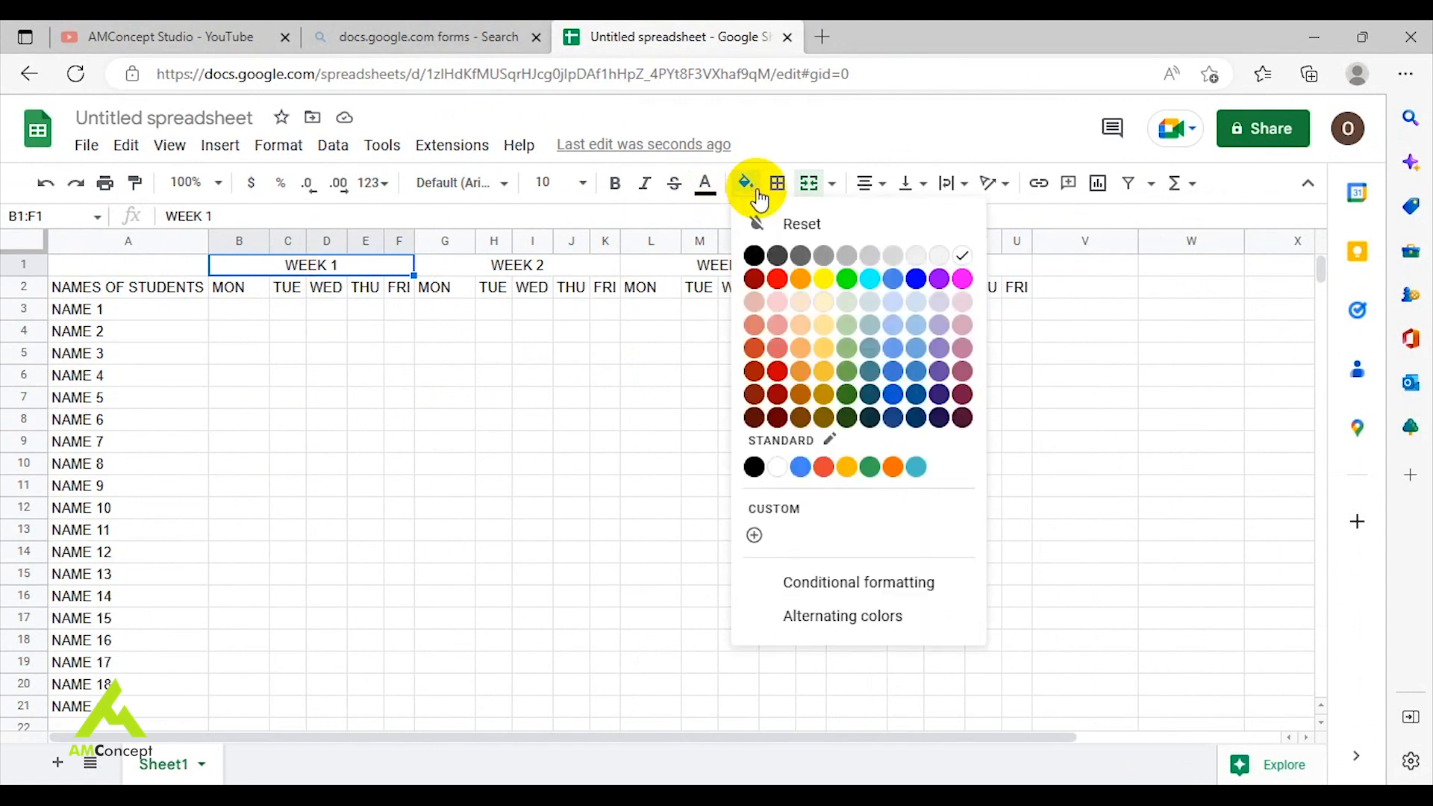
left_click(754, 303)
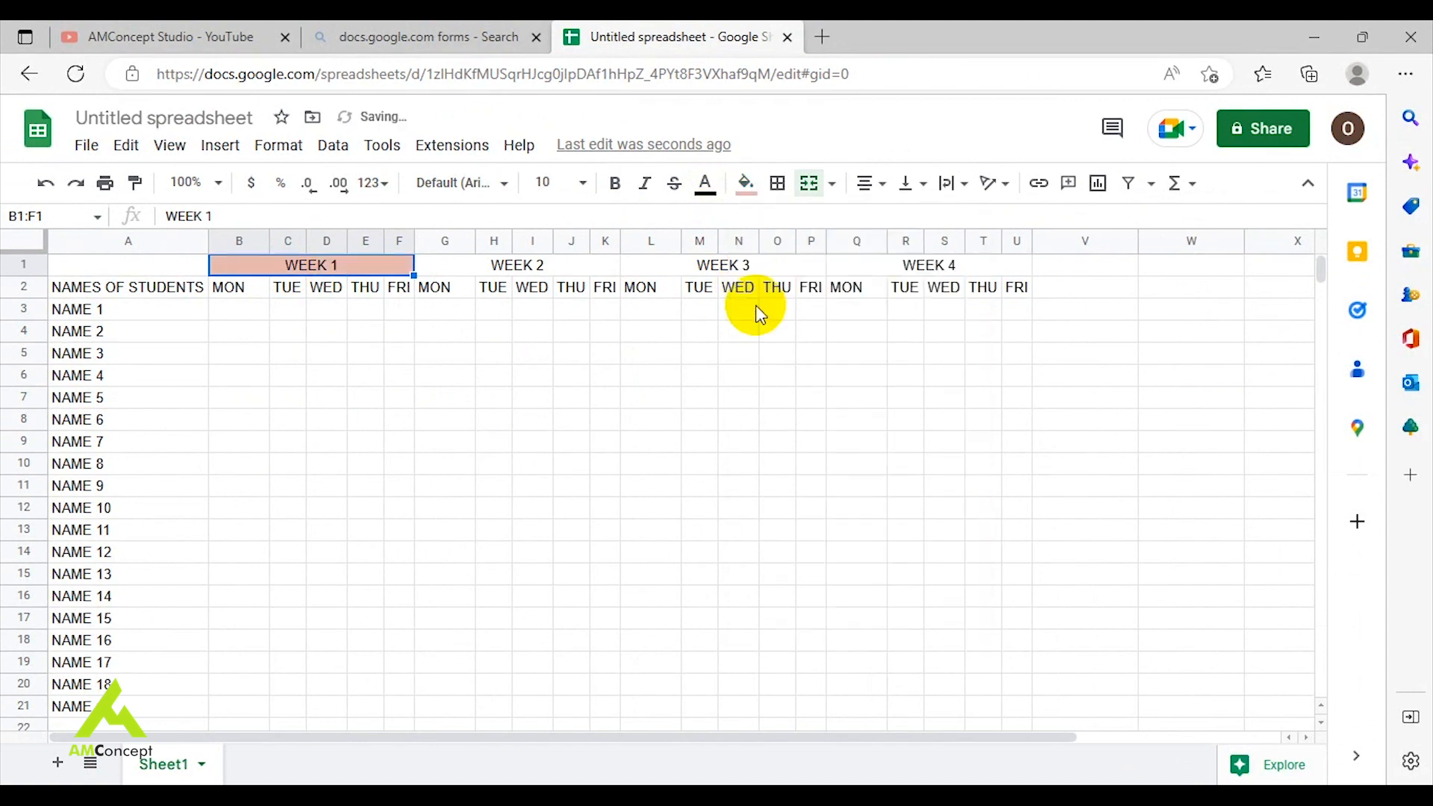
Fill the merged WEEK 2 heading cell with orange.
left_click(571, 264)
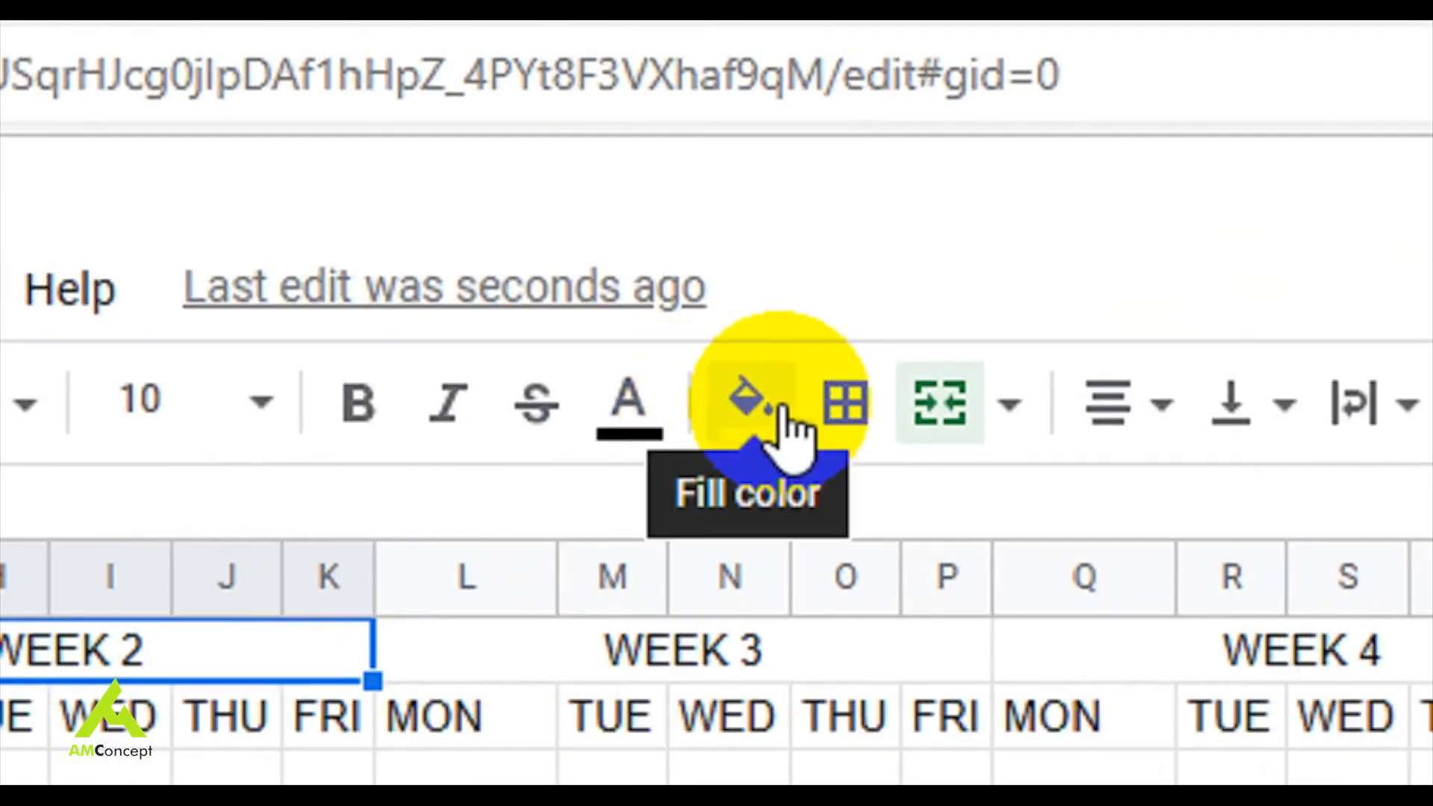
left_click(781, 408)
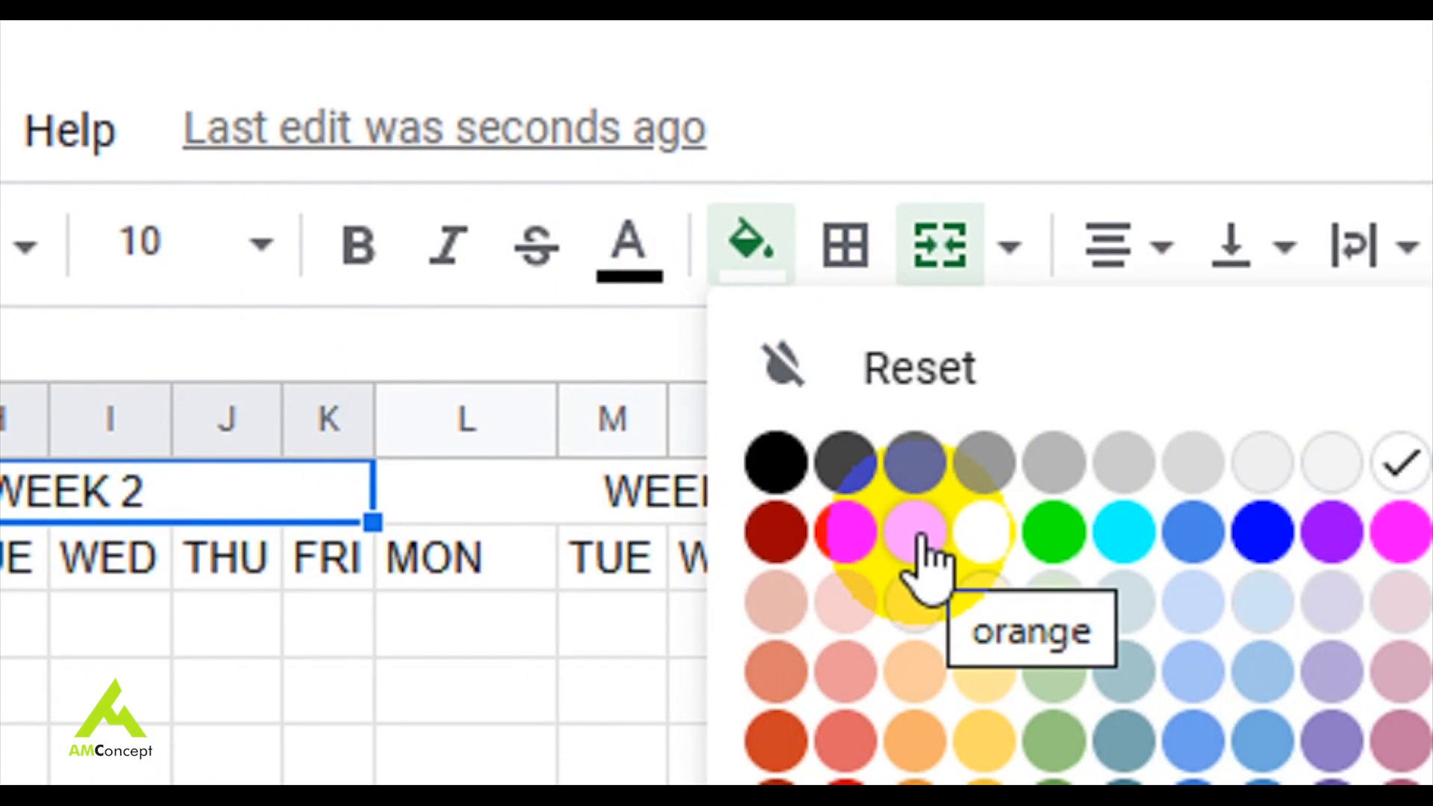
left_click(919, 539)
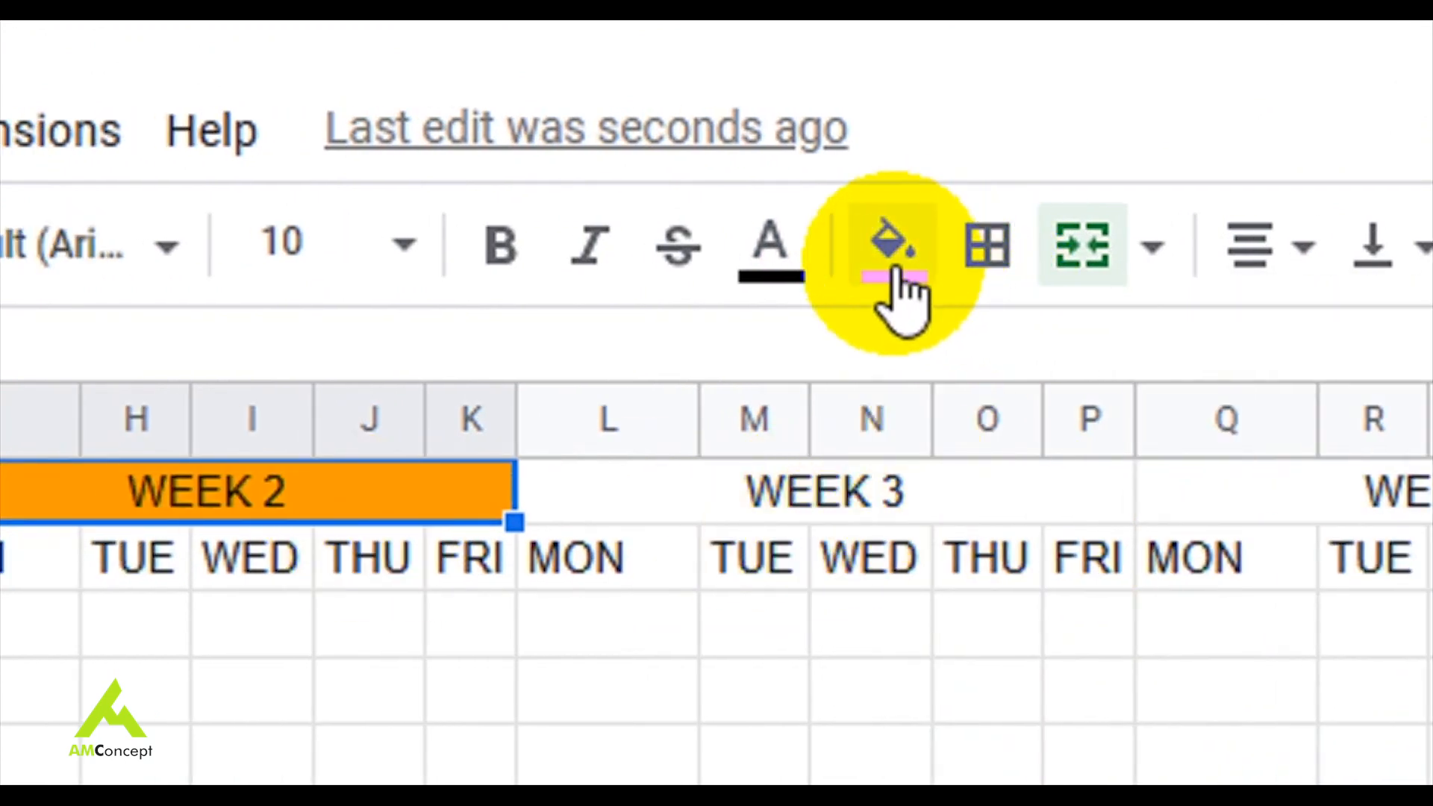
Fill the merged WEEK 3 heading cell with a light green color.
left_click(909, 477)
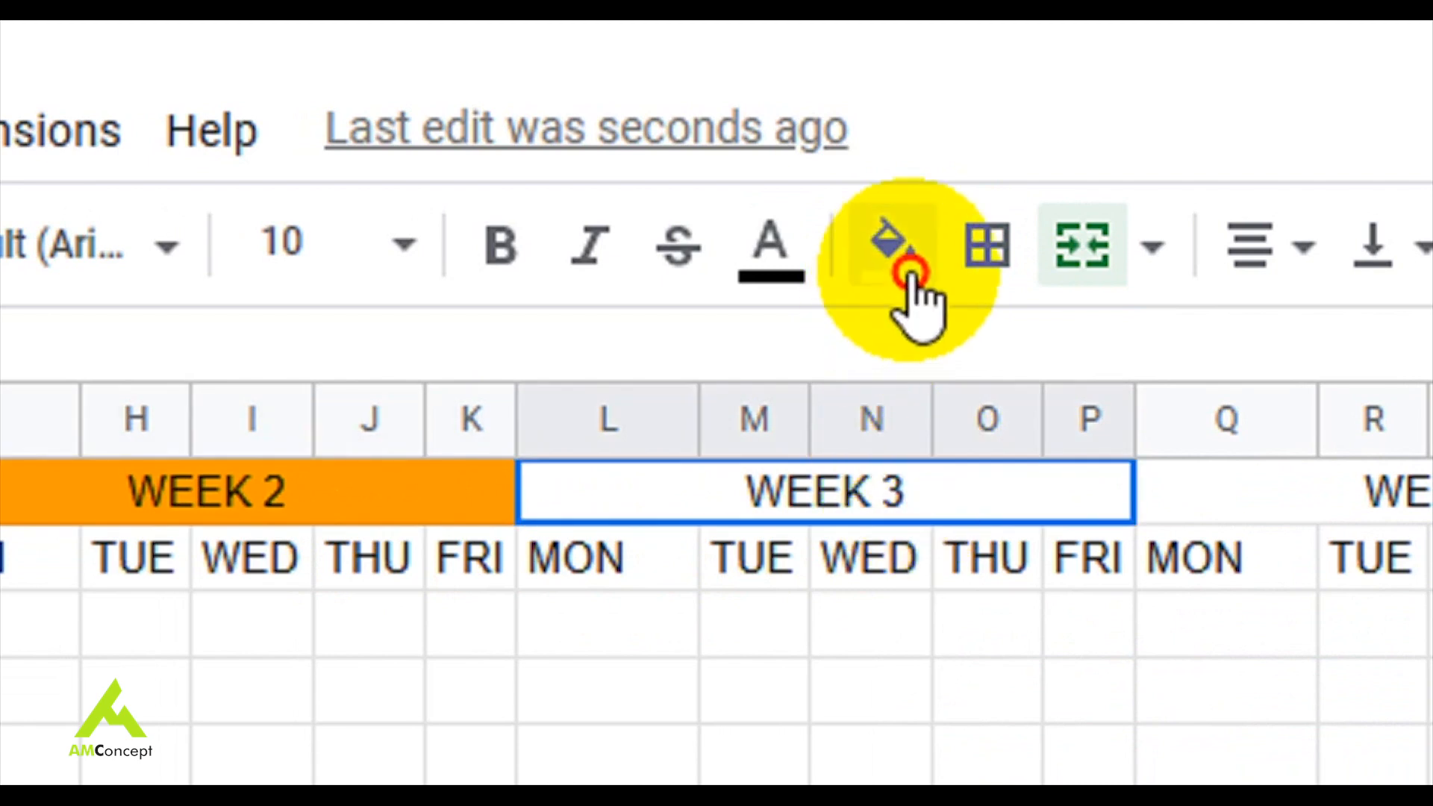
left_click(907, 258)
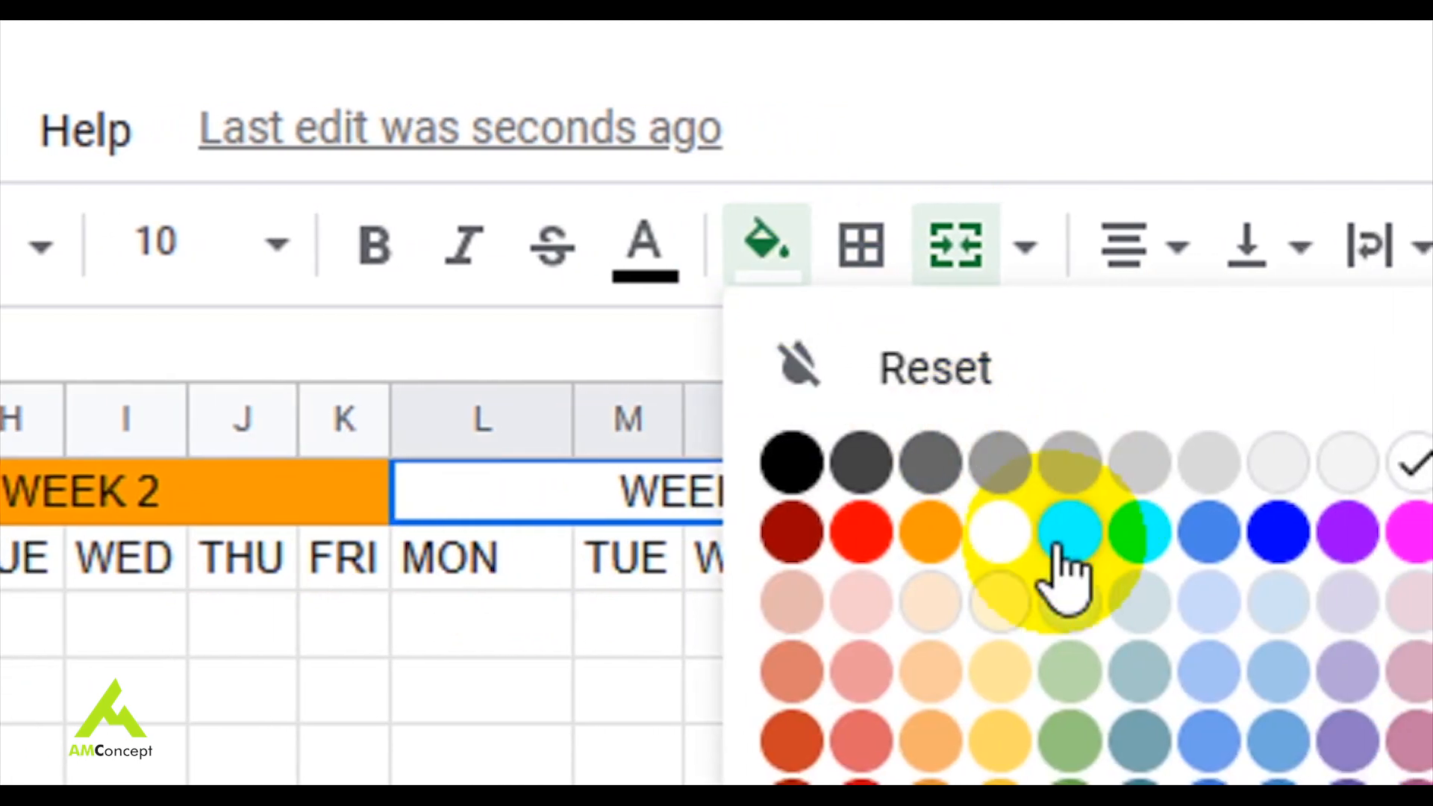
left_click(1052, 601)
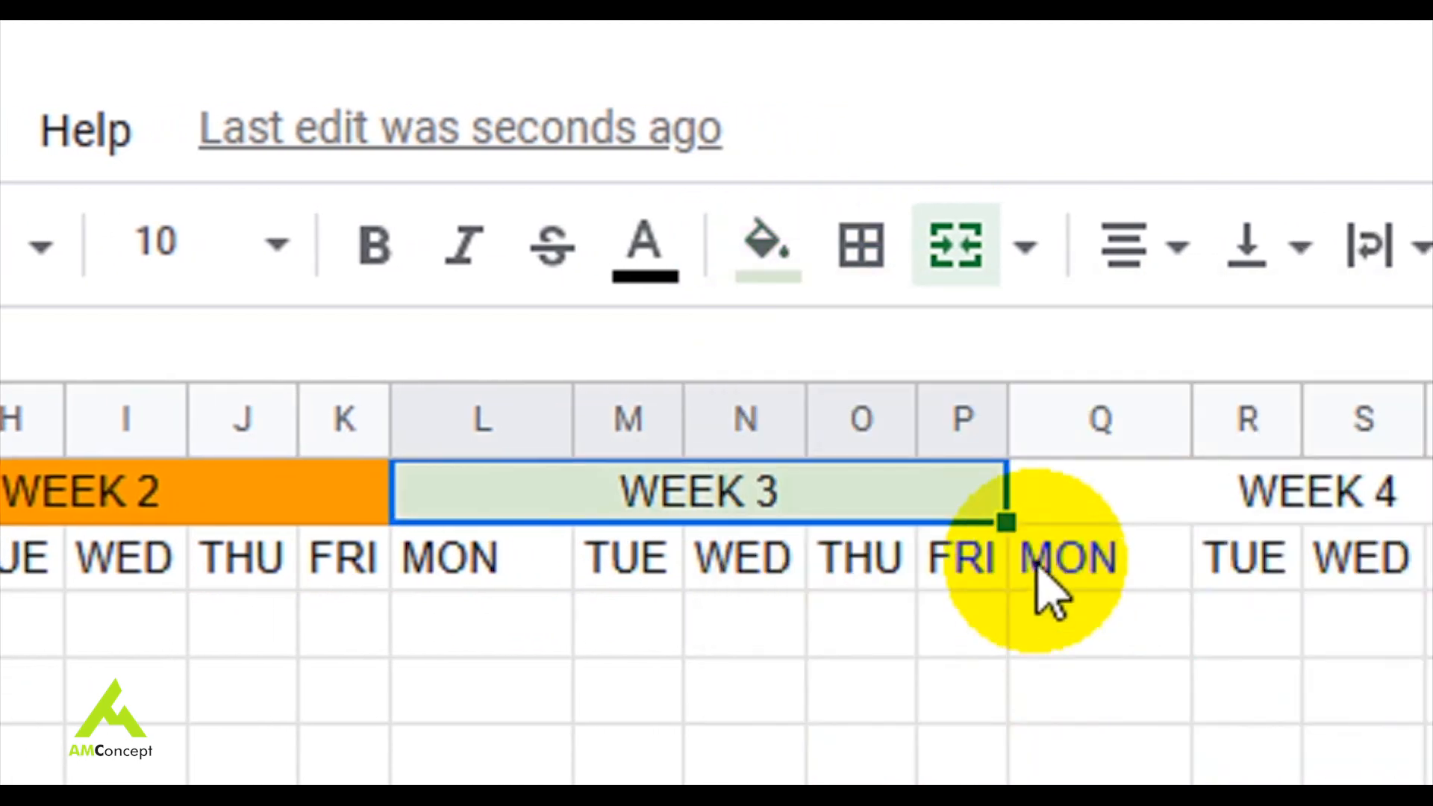
Fill the merged WEEK 4 heading cell with a medium blue color.
left_click(1147, 505)
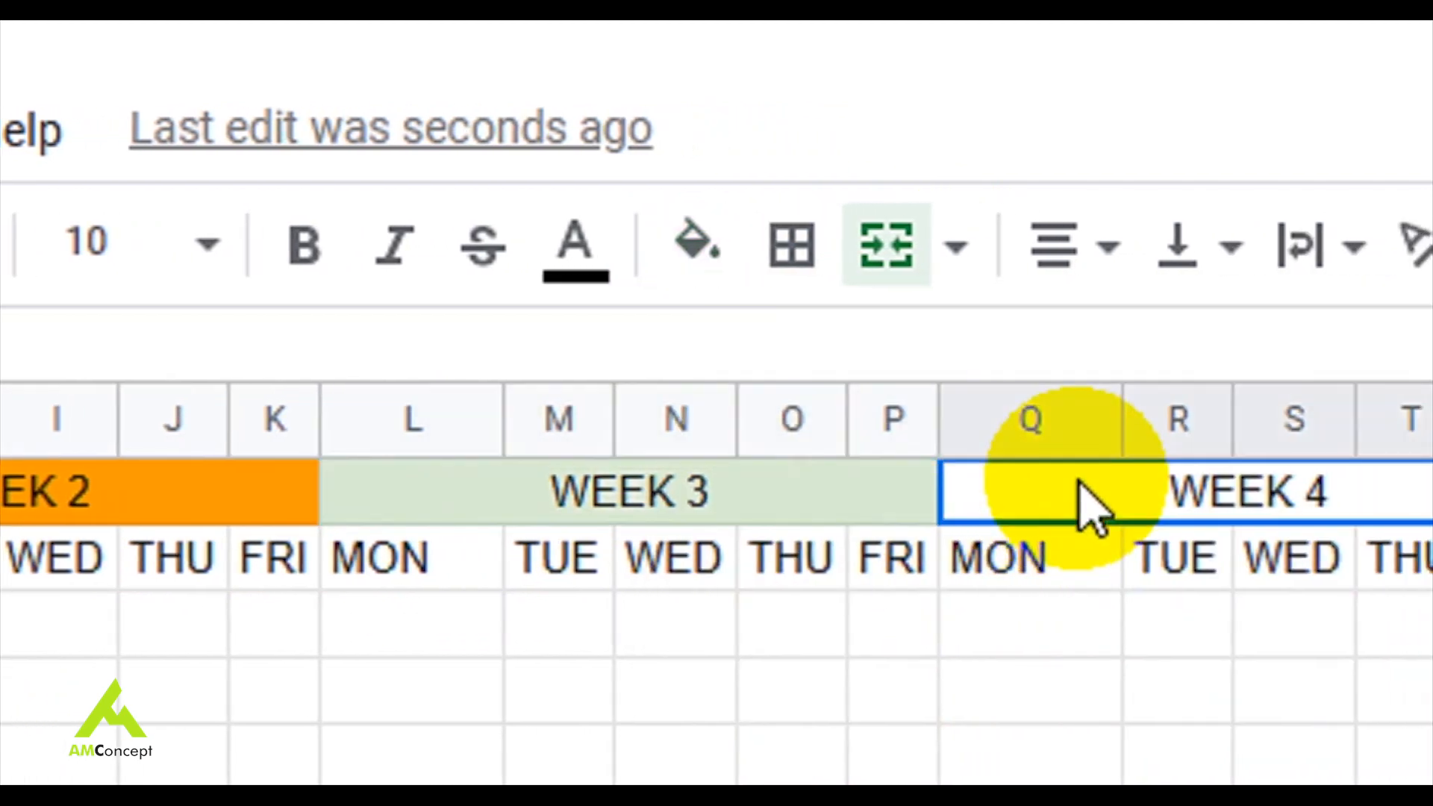
left_click(691, 254)
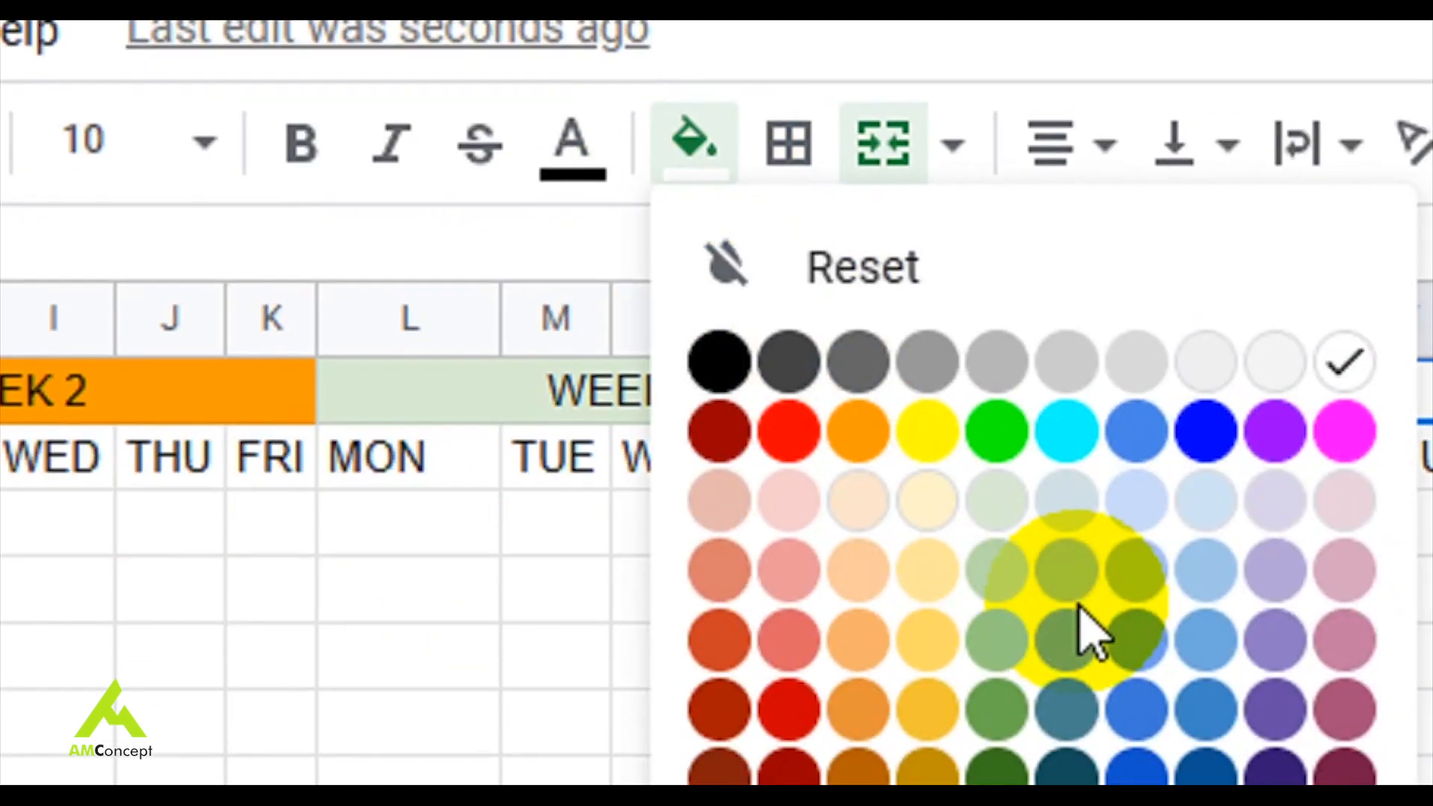
left_click(1111, 638)
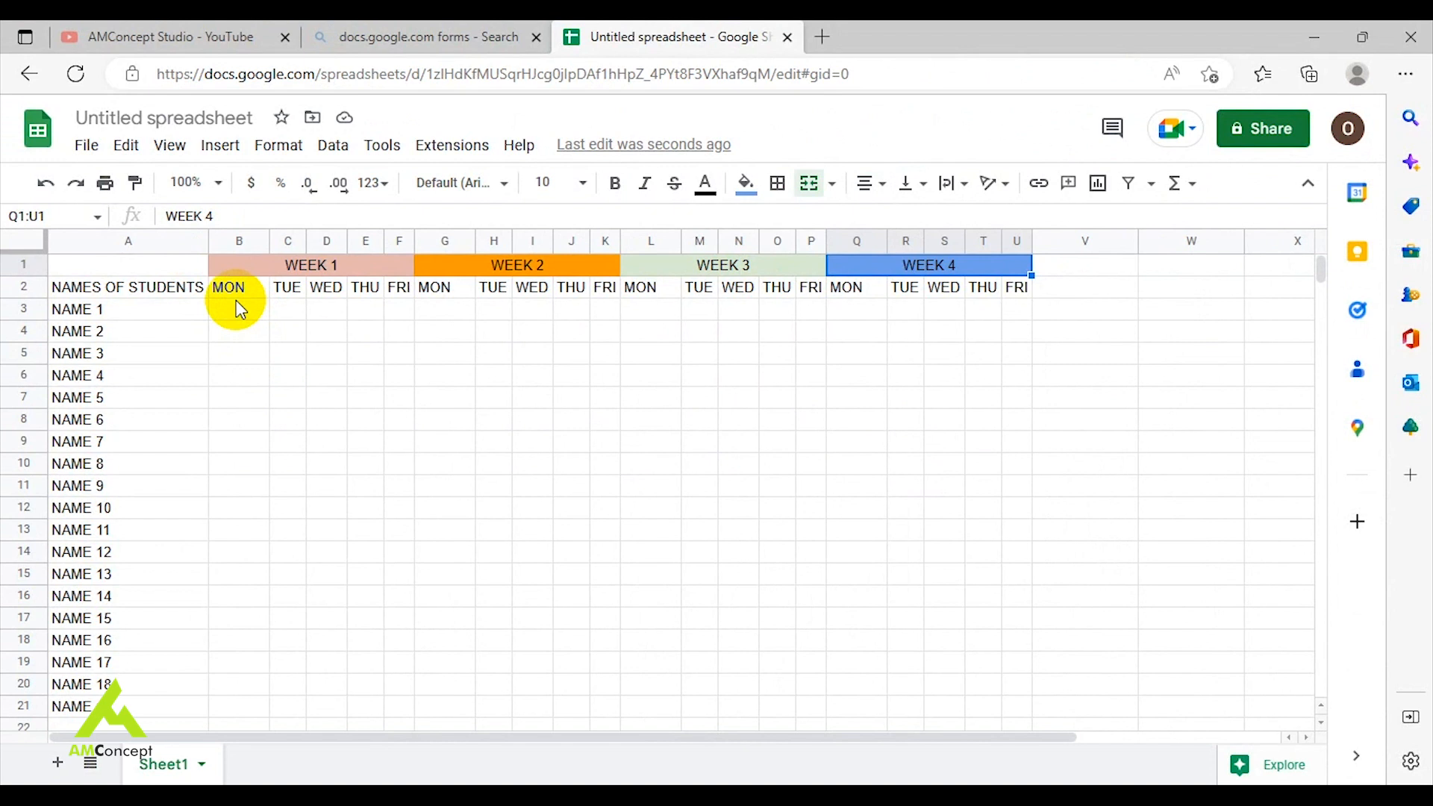
Insert checkboxes in every weekday cell beside the student names, range B3:U21.
left_click_drag(236, 300, 1014, 718)
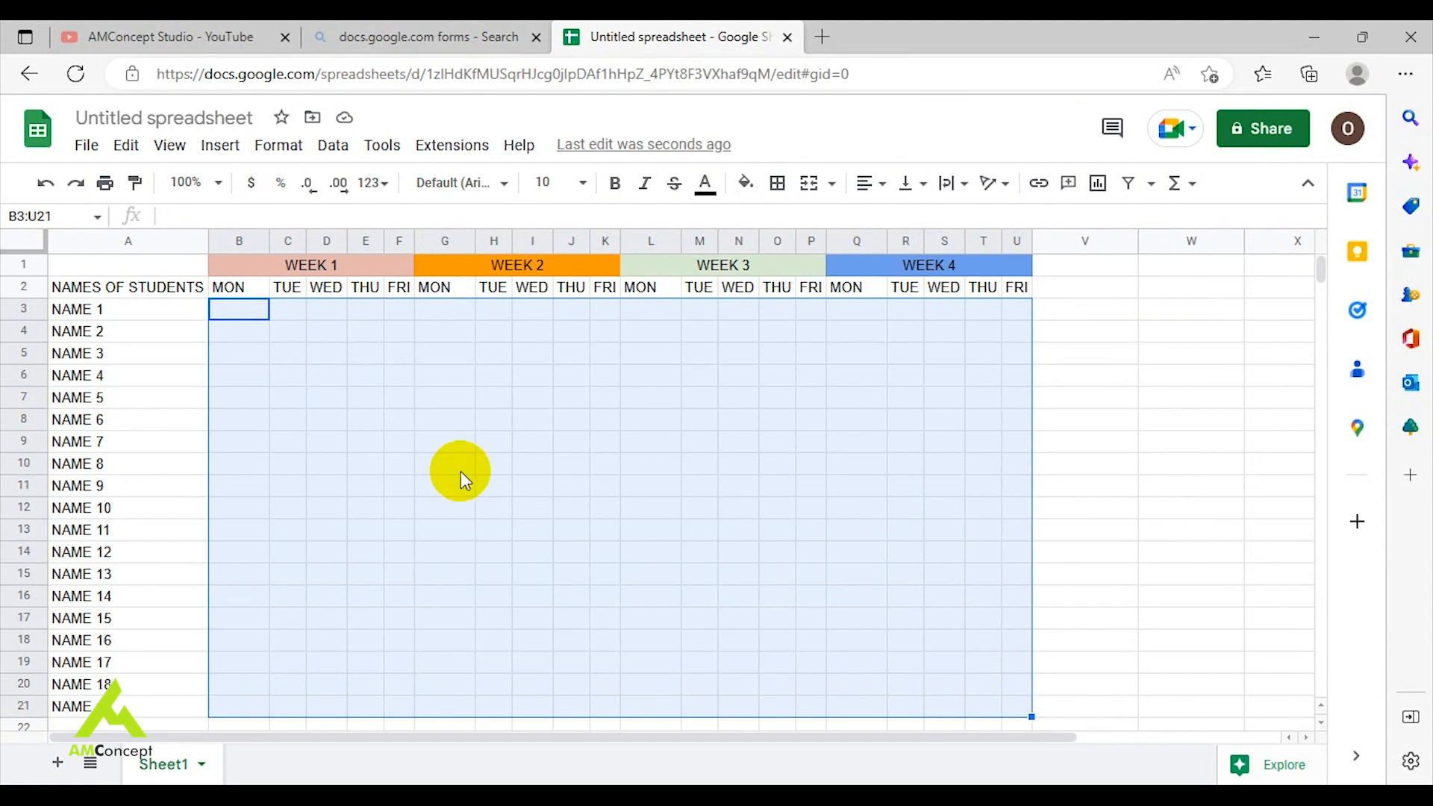
left_click(244, 197)
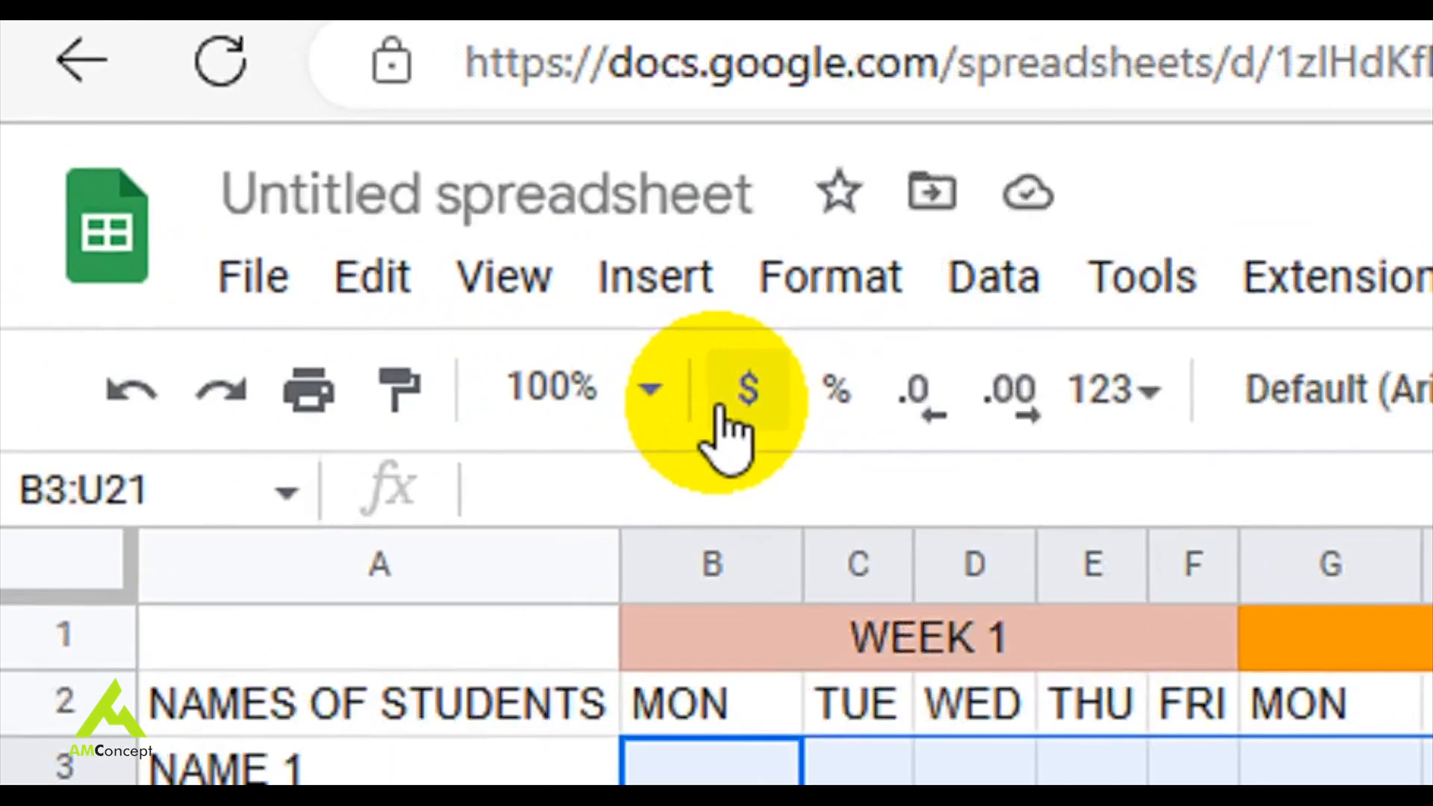
left_click(223, 139)
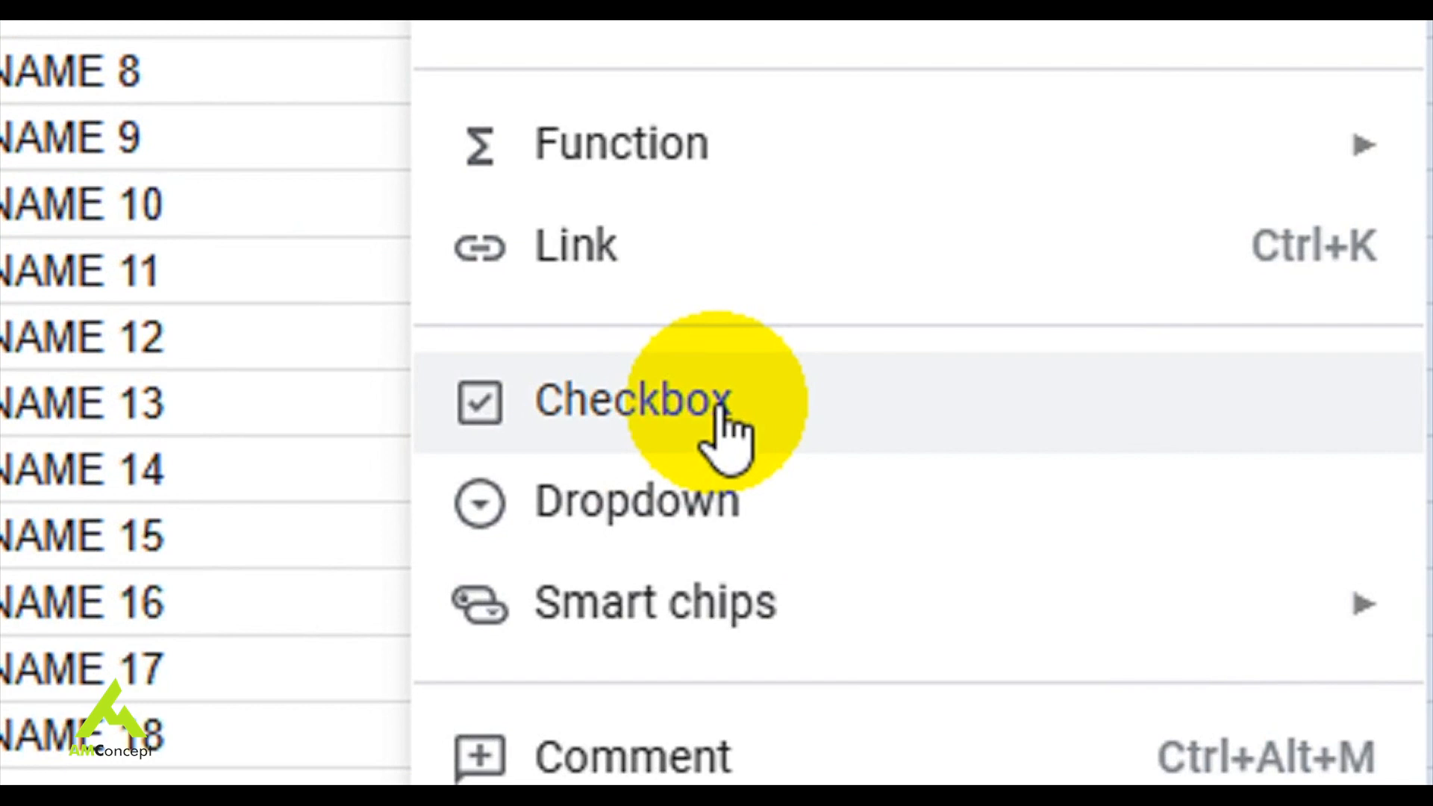
left_click(720, 415)
left_click(295, 575)
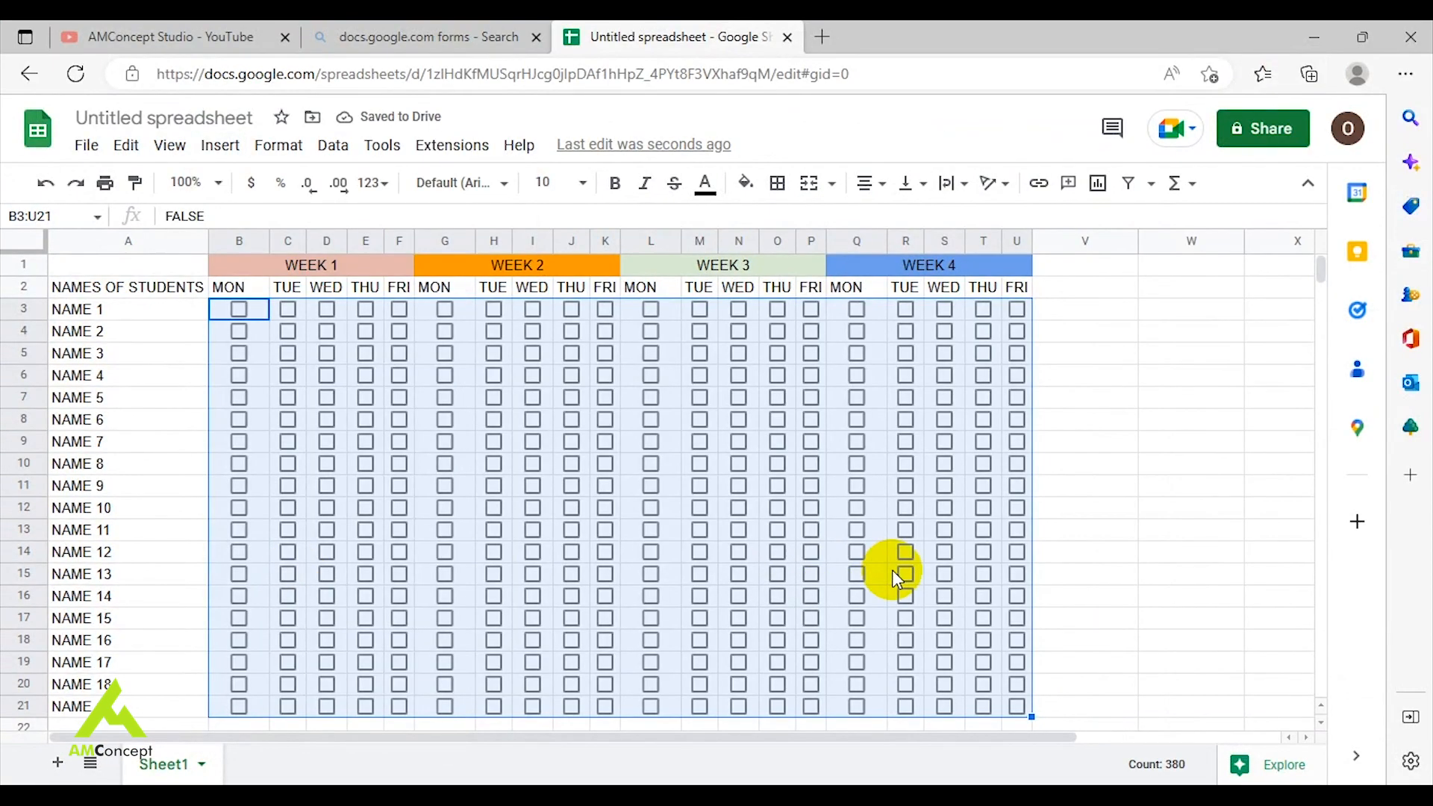
Enter the column headings PRESENT in V2 and ABSENT in W2, beside the WEEK 4 weekdays.
left_click(1081, 291)
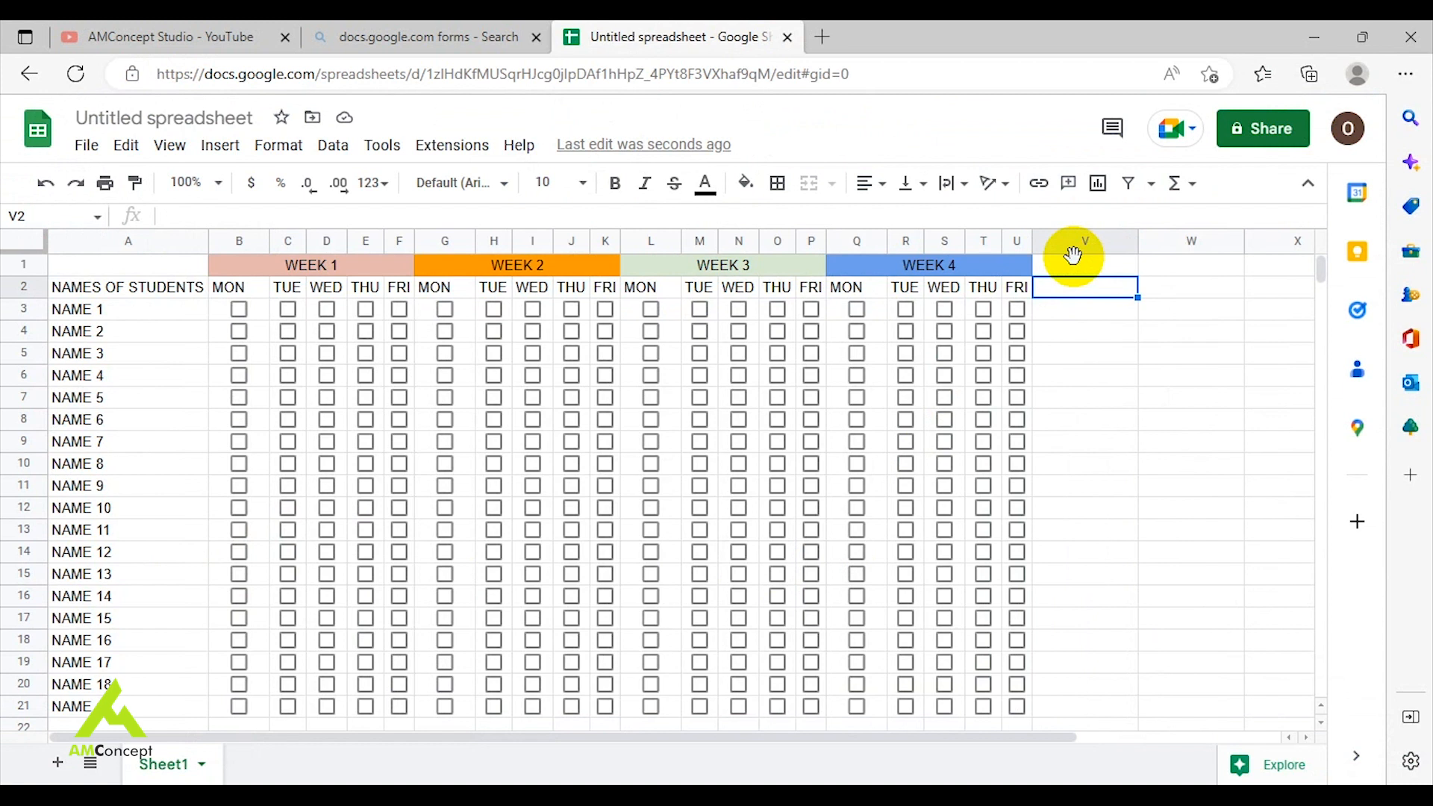
left_click(1074, 261)
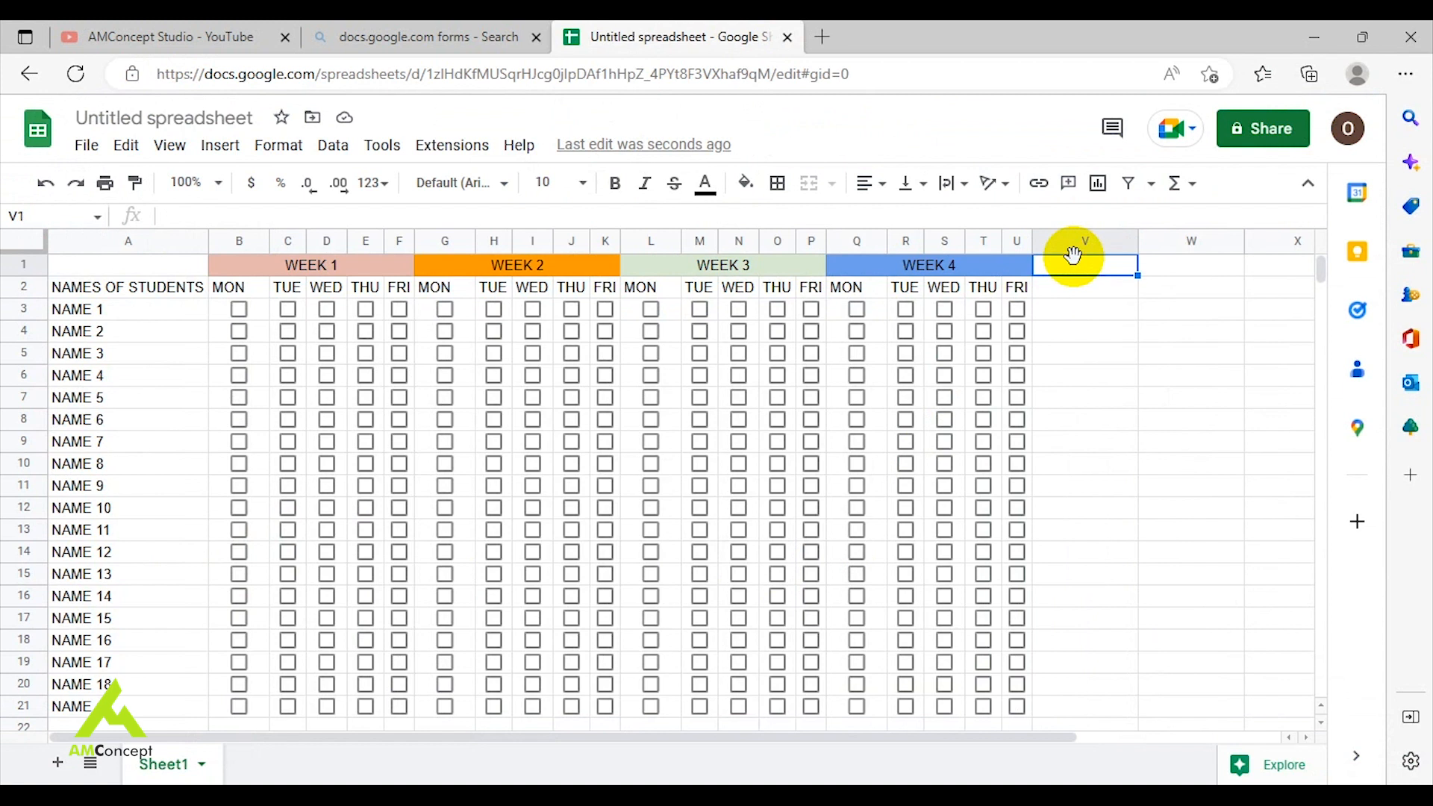
left_click(1079, 291)
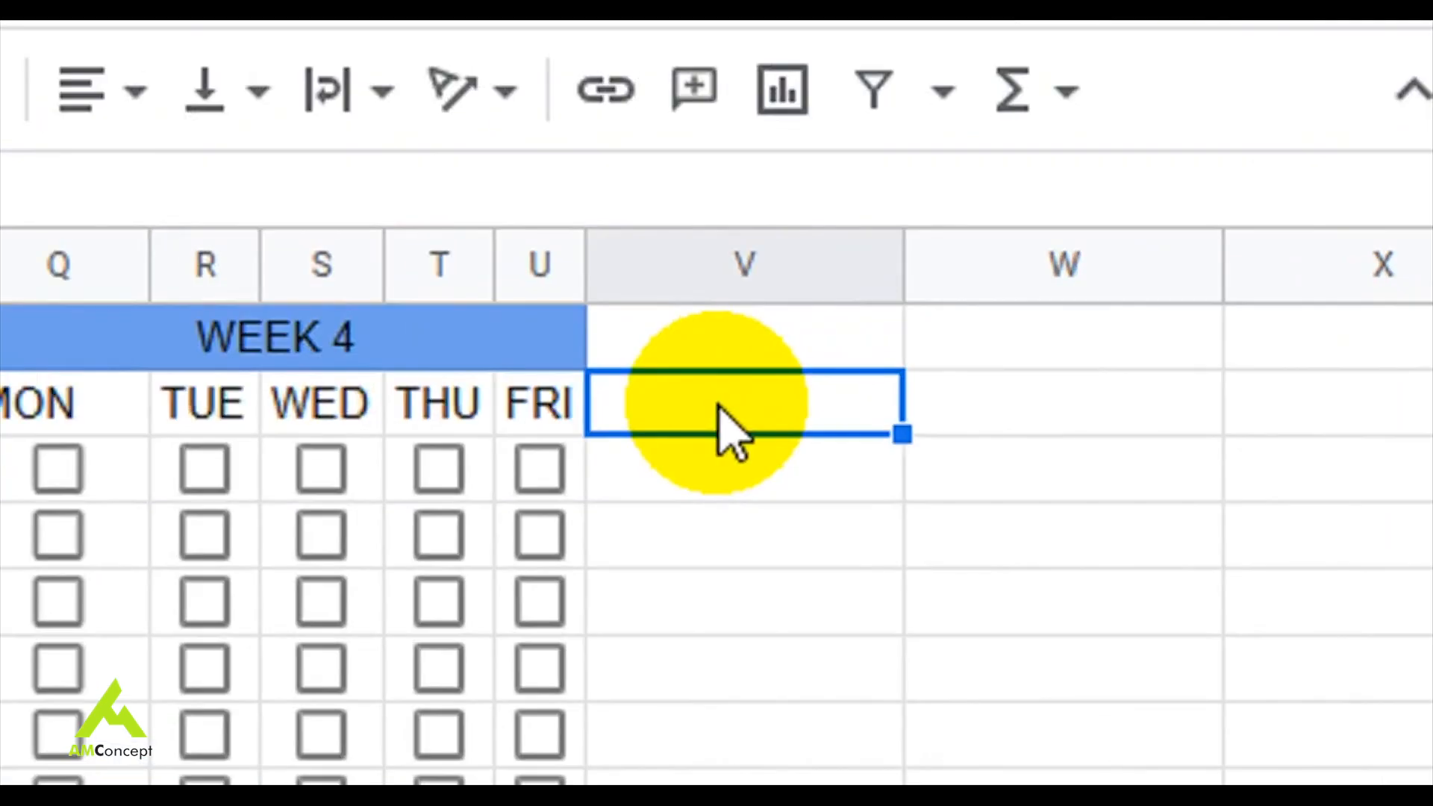
left_click(719, 408)
type("p")
key("BackSpace")
type("PRESENT")
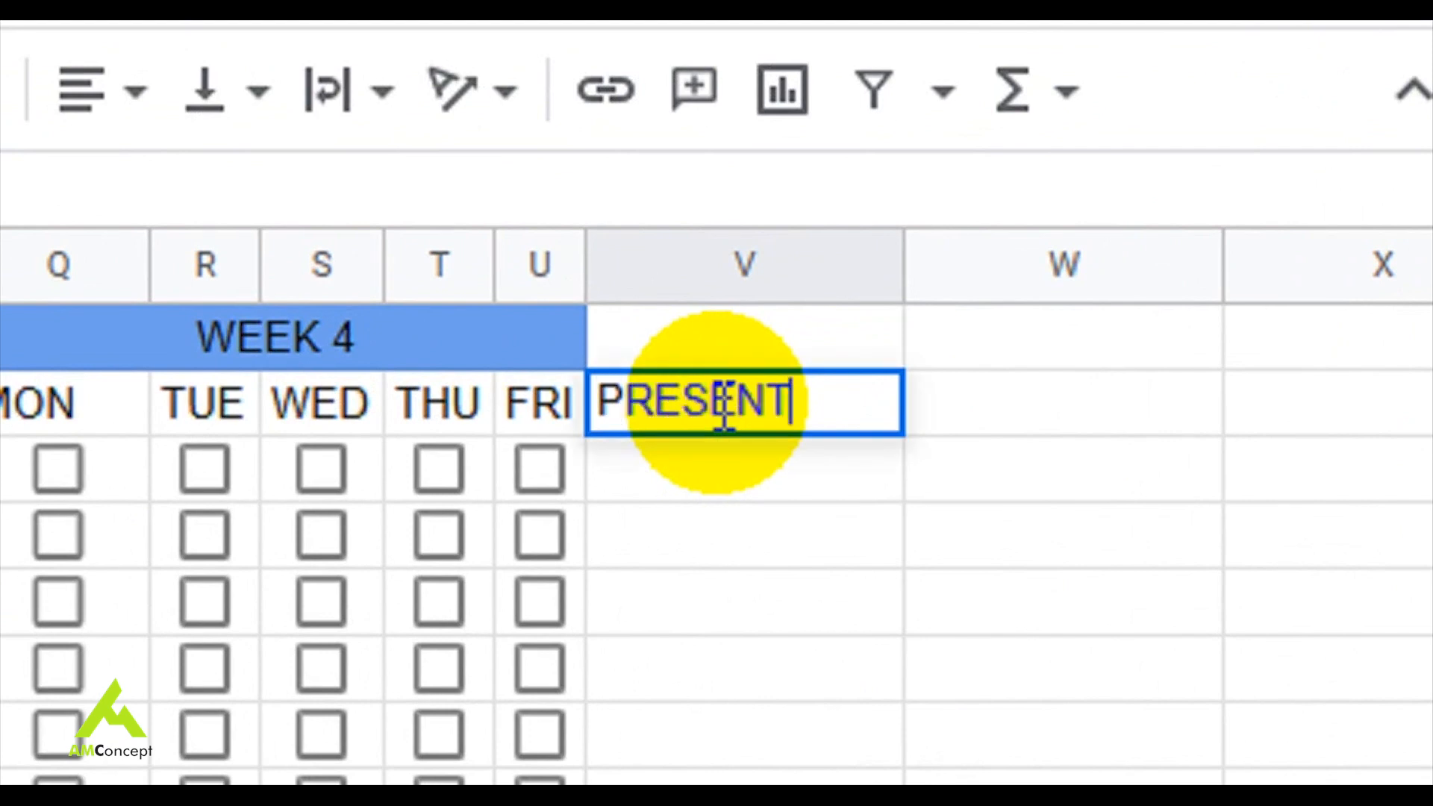
left_click(1068, 435)
type("ABS")
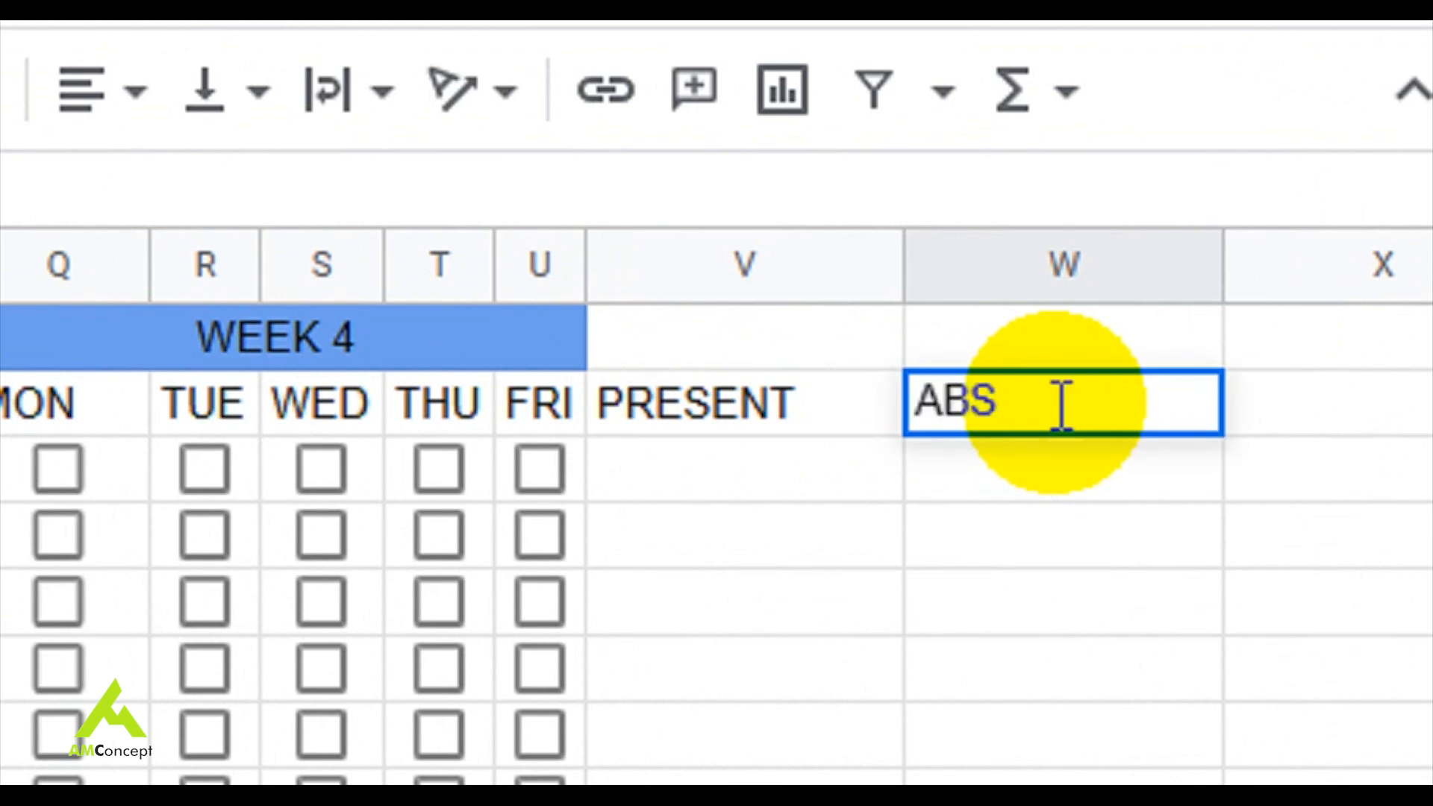
type("ENT")
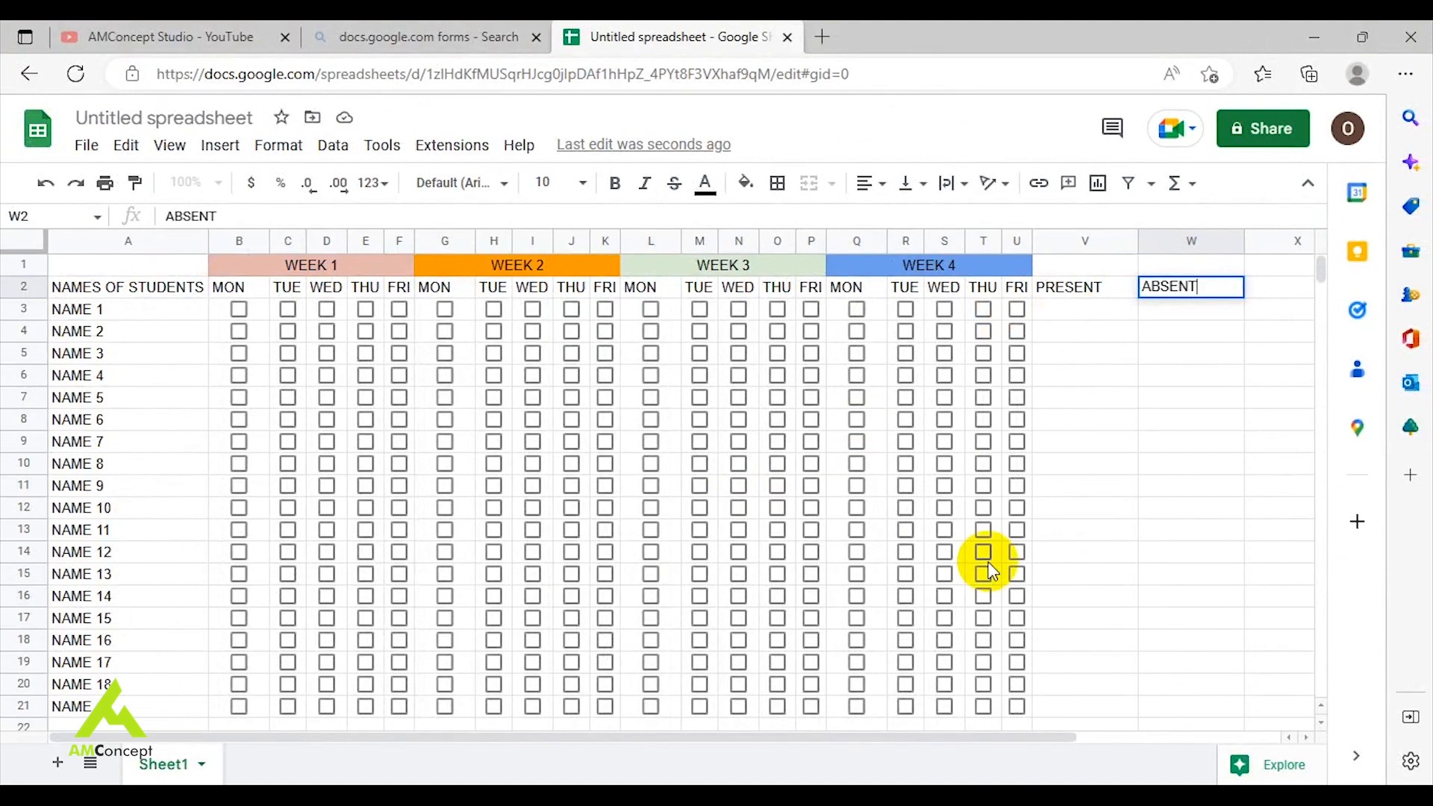
Enter the row labels PRESENT in A22 and ABSENT in A23, below the last student name.
left_click(1318, 373)
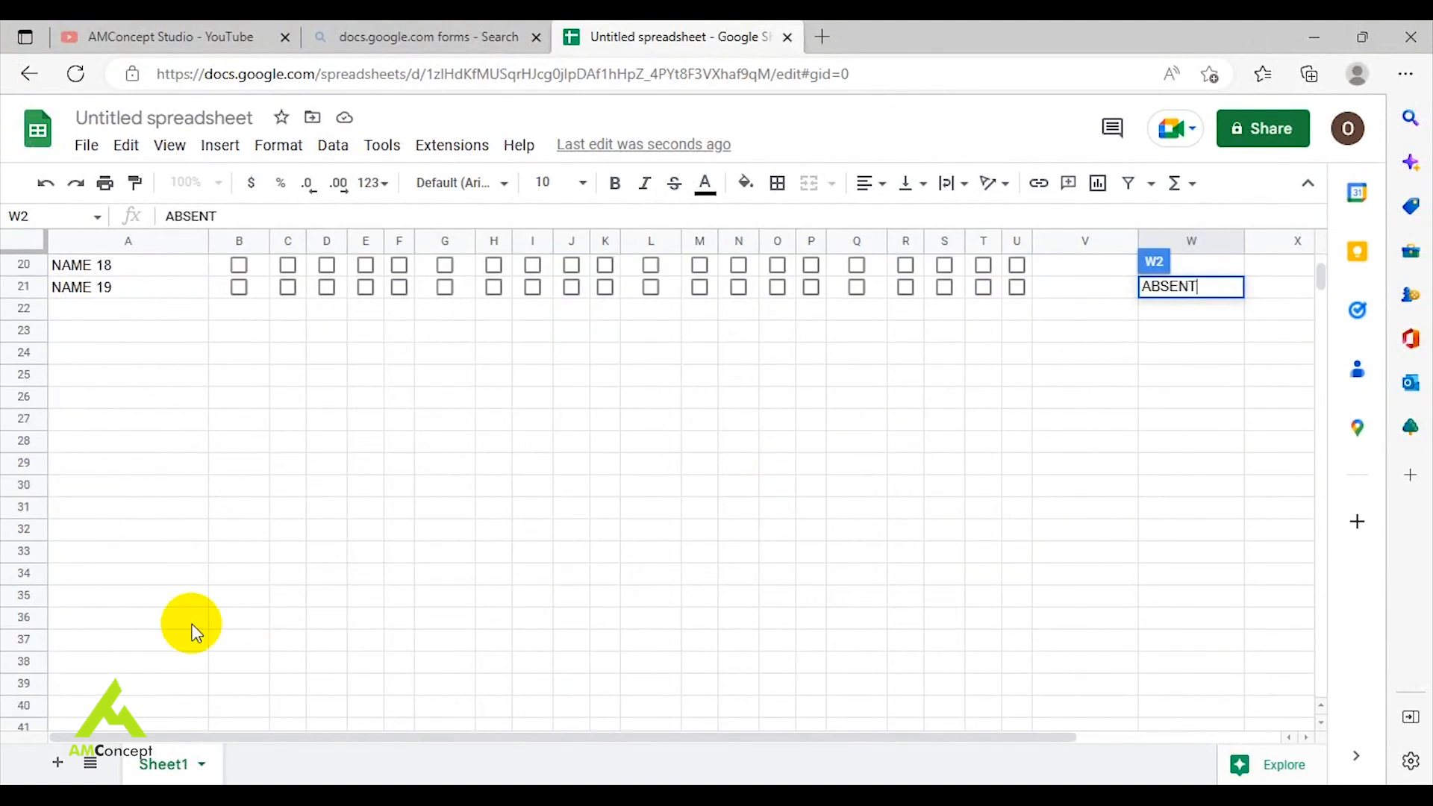
left_click(136, 310)
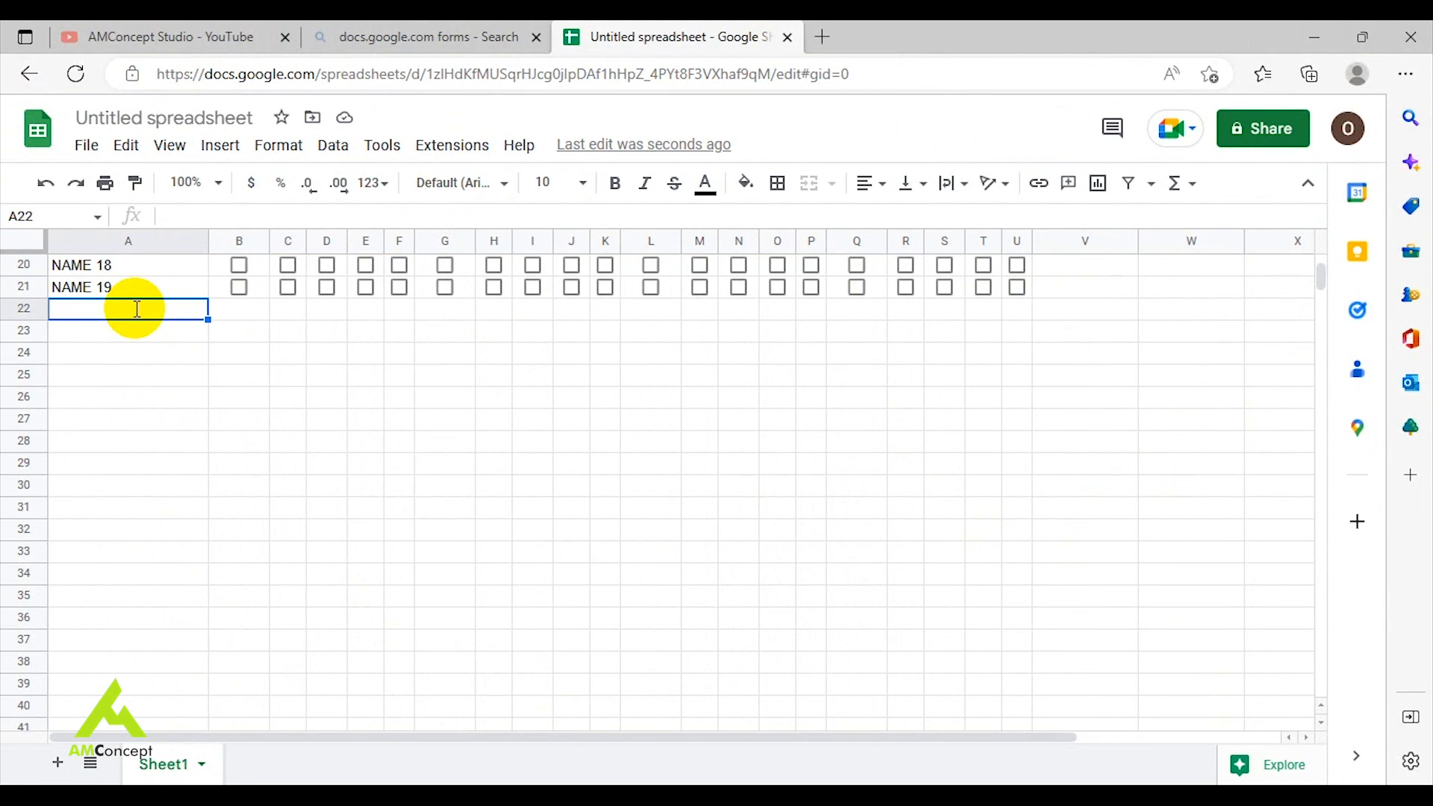
type("PRESE")
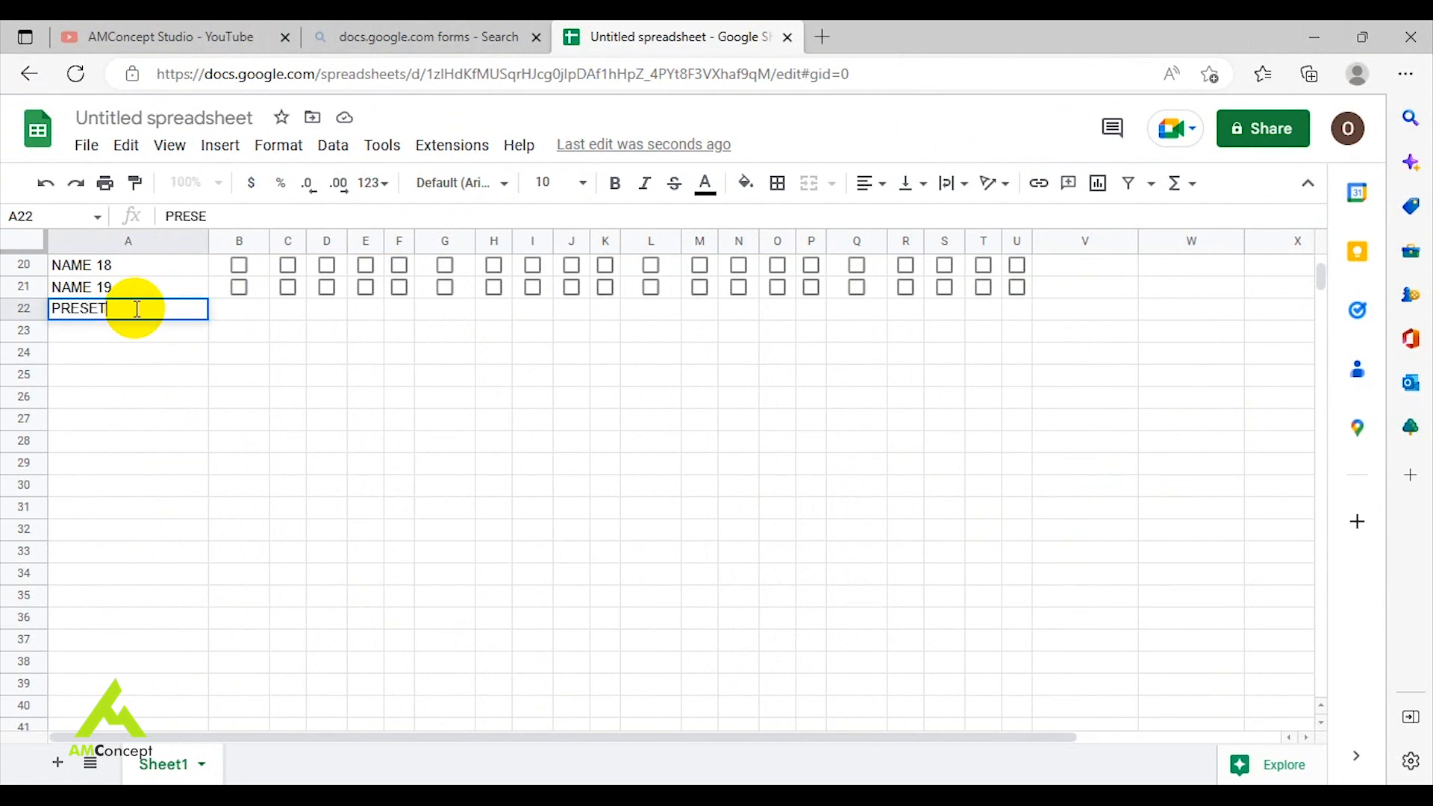
type("NT")
key("Return")
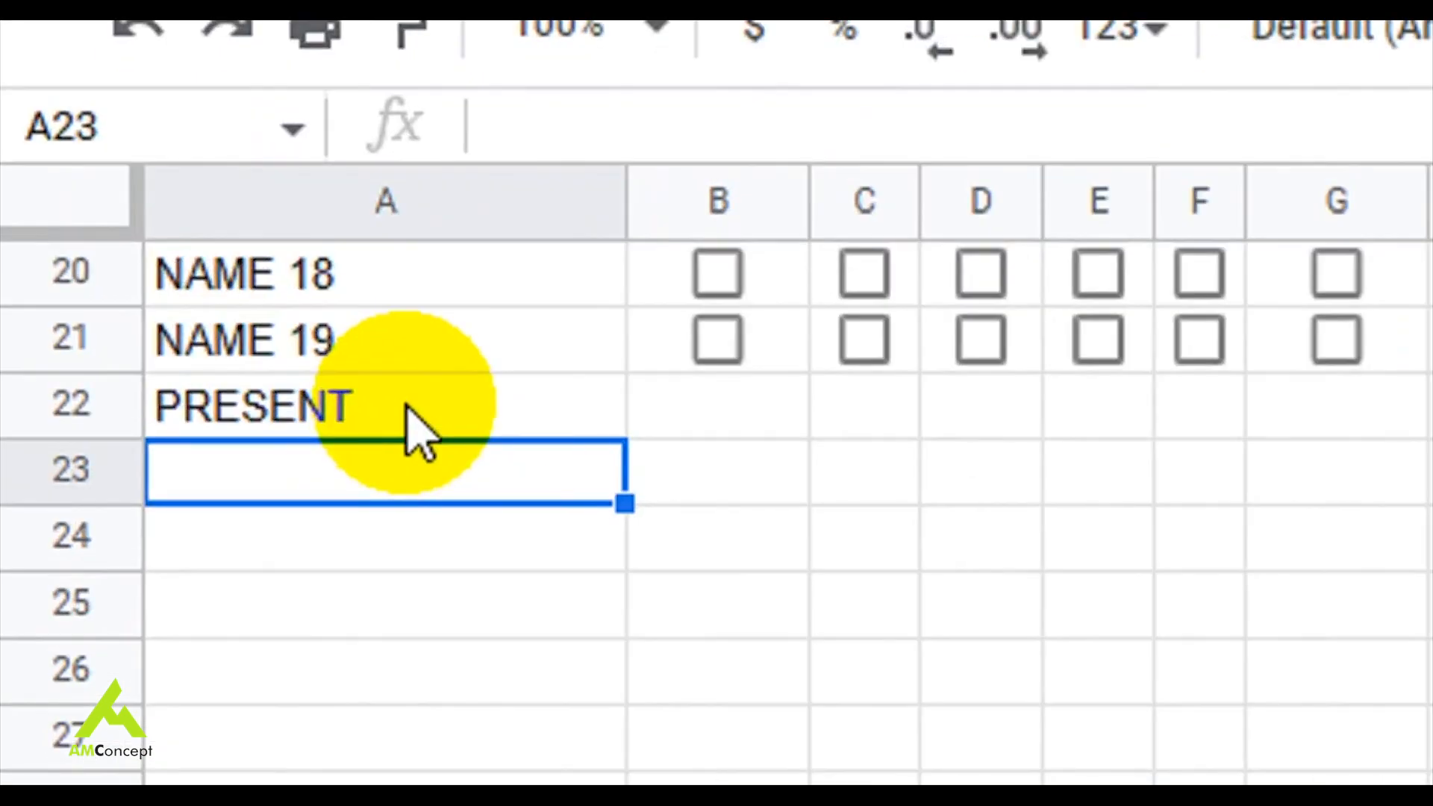
type("ABSENT")
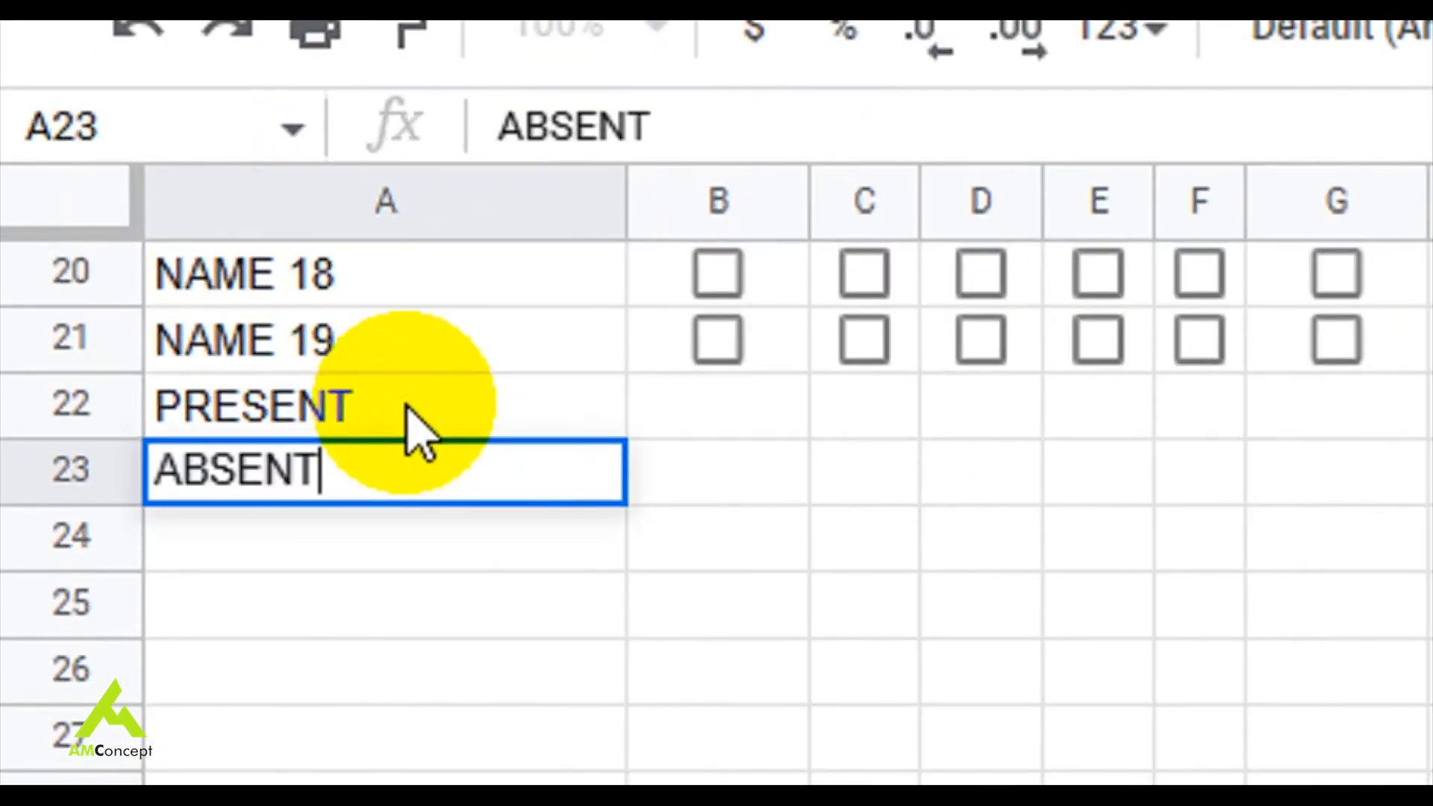
left_click(690, 404)
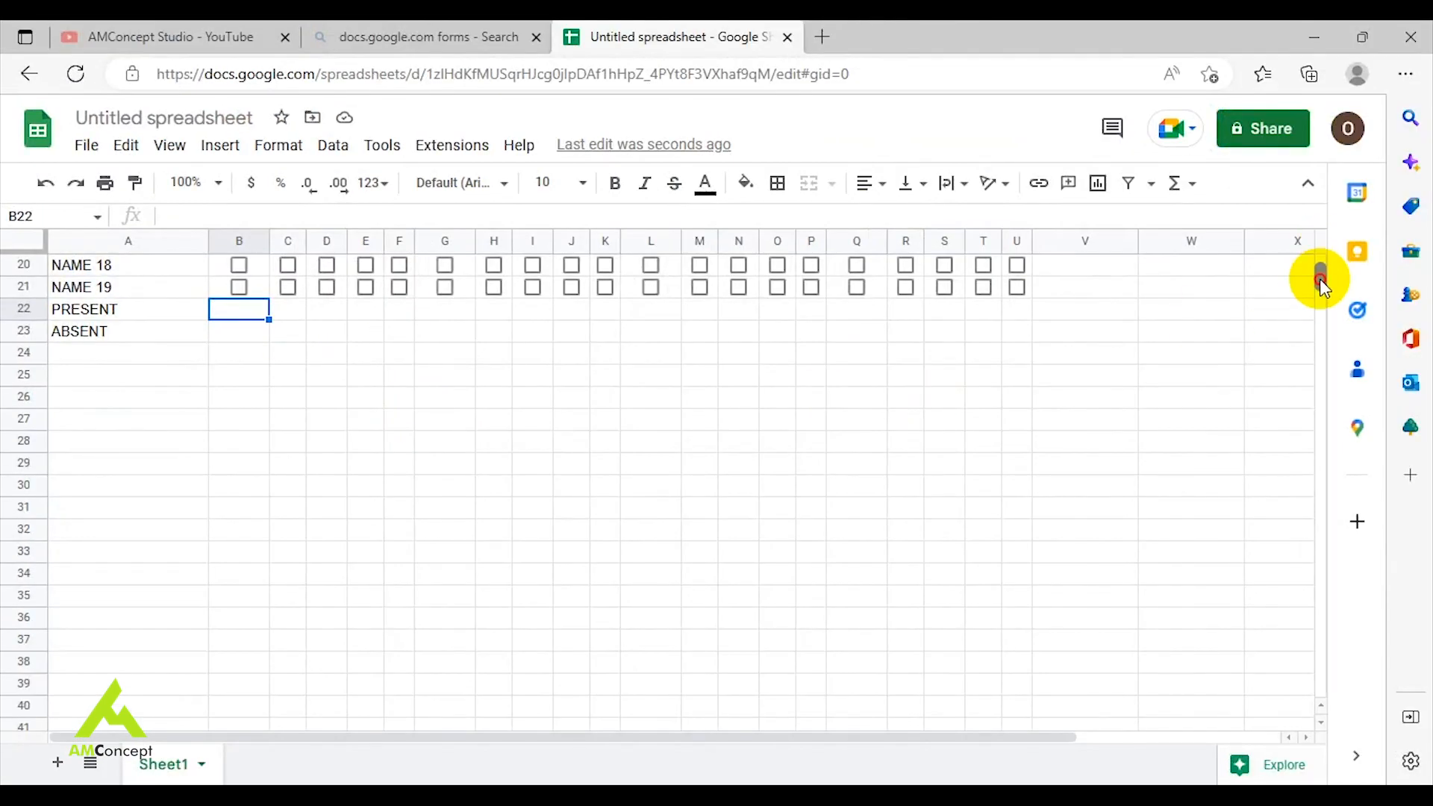
Begin a COUNTIF formula in V3, under PRESENT, with the first student's checkboxes B3:U3 as its range.
left_click_drag(1319, 279, 1314, 257)
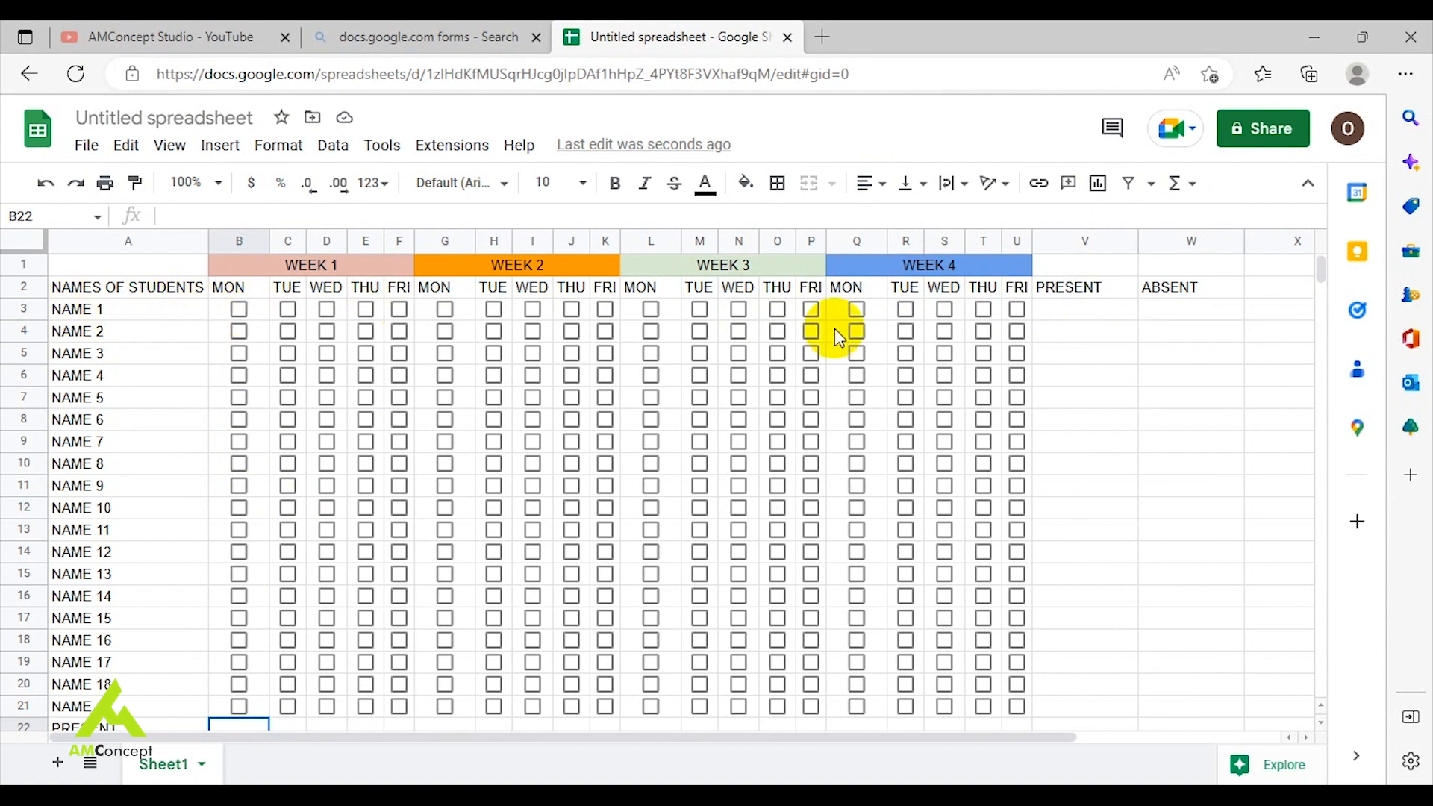
left_click(1074, 302)
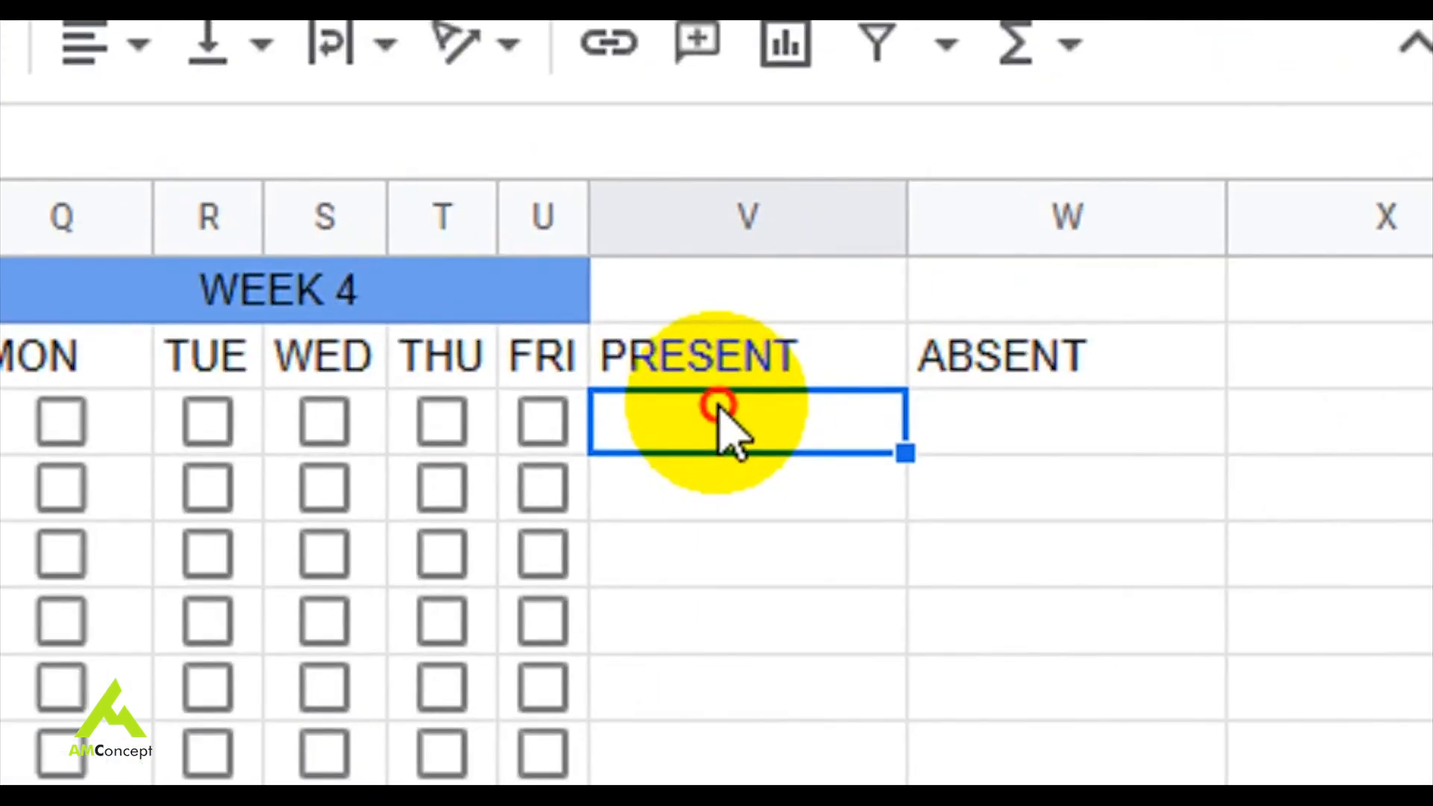
type("=")
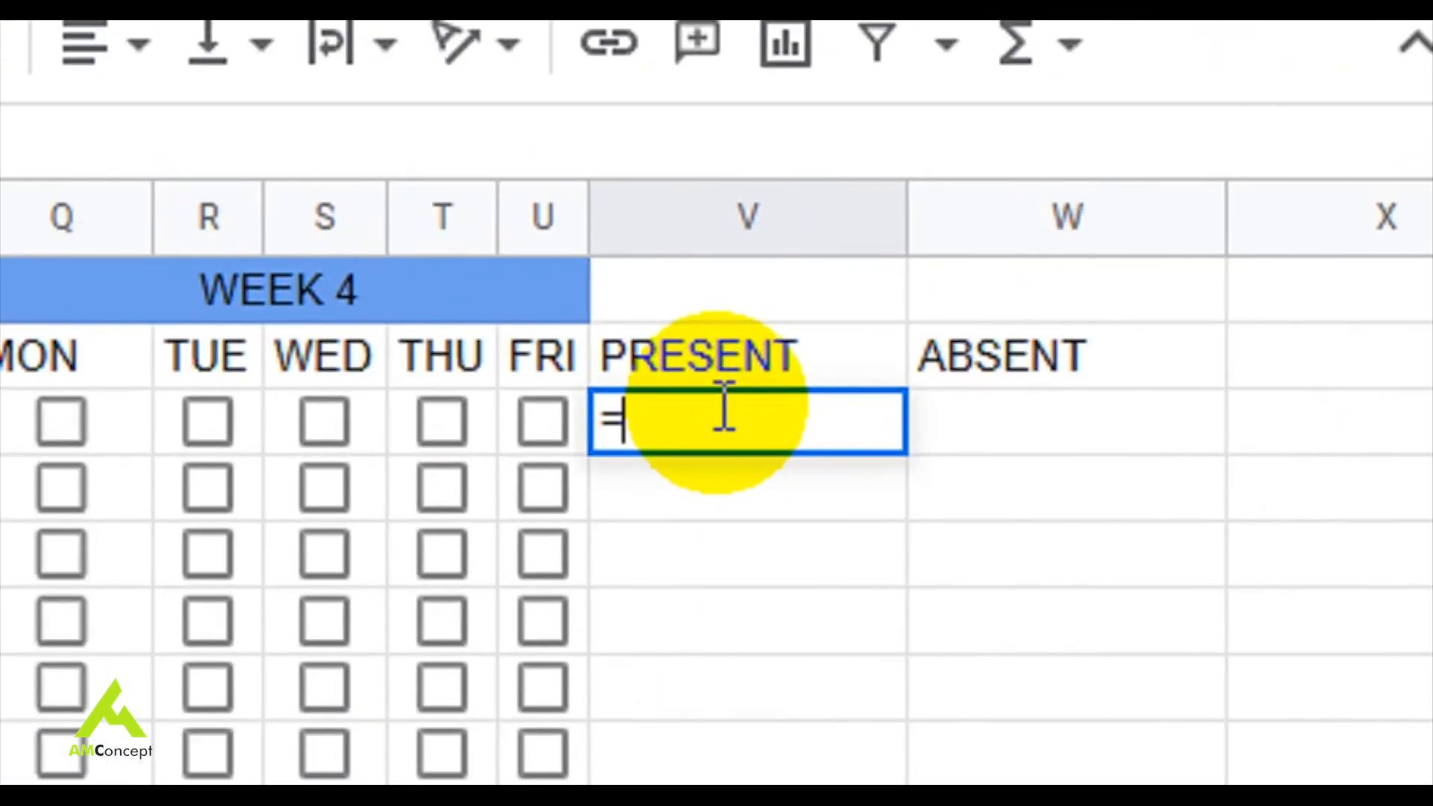
type("COUNT")
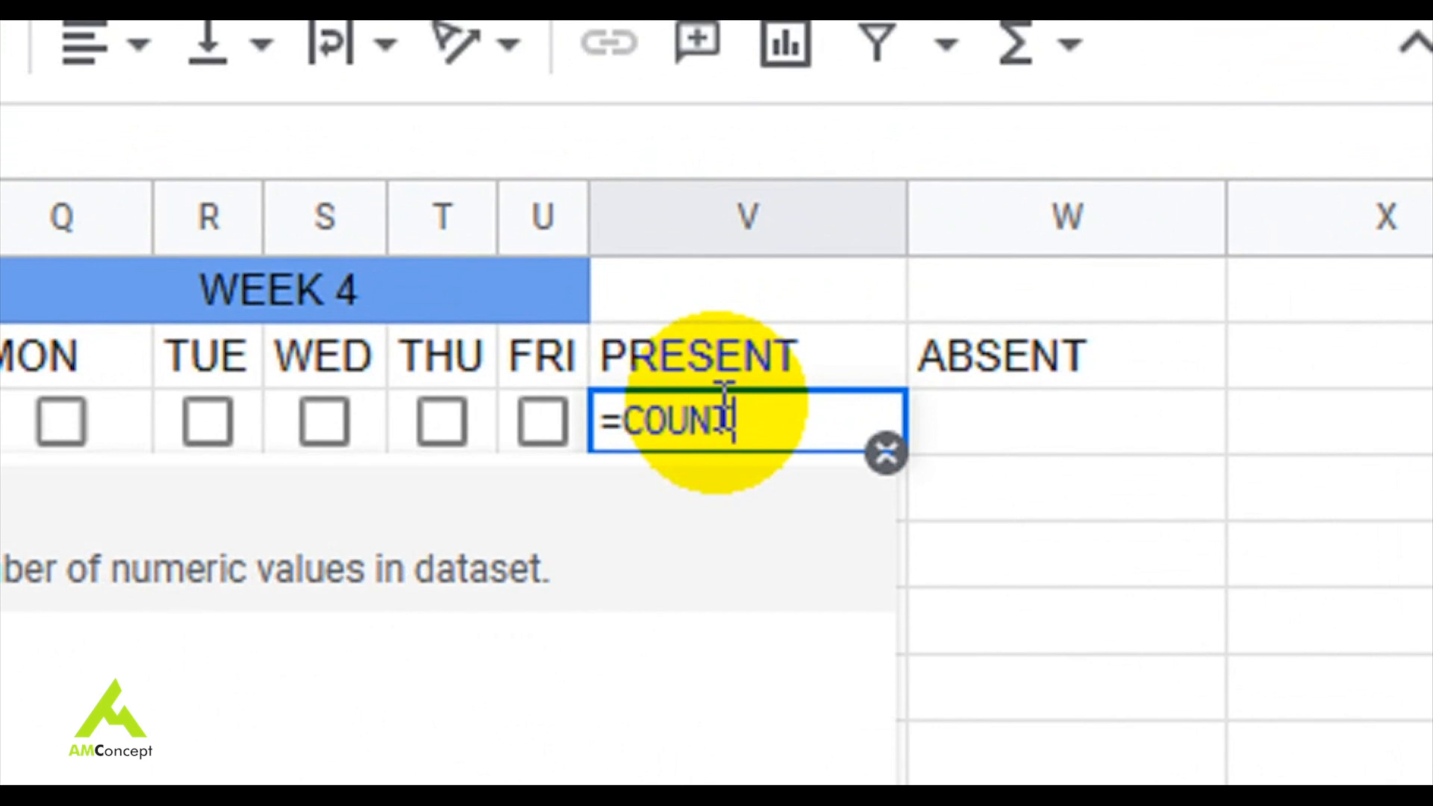
type("IF")
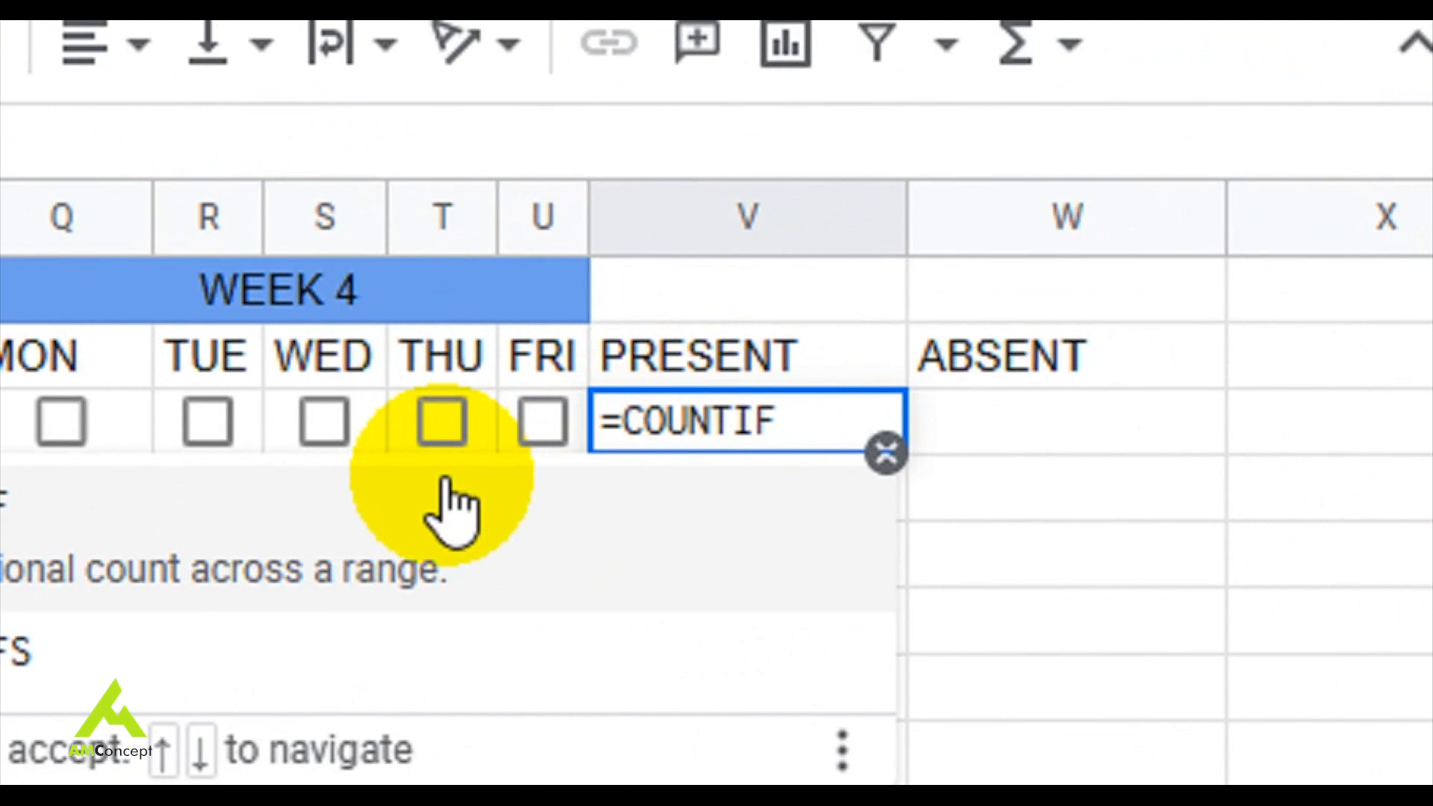
type("(")
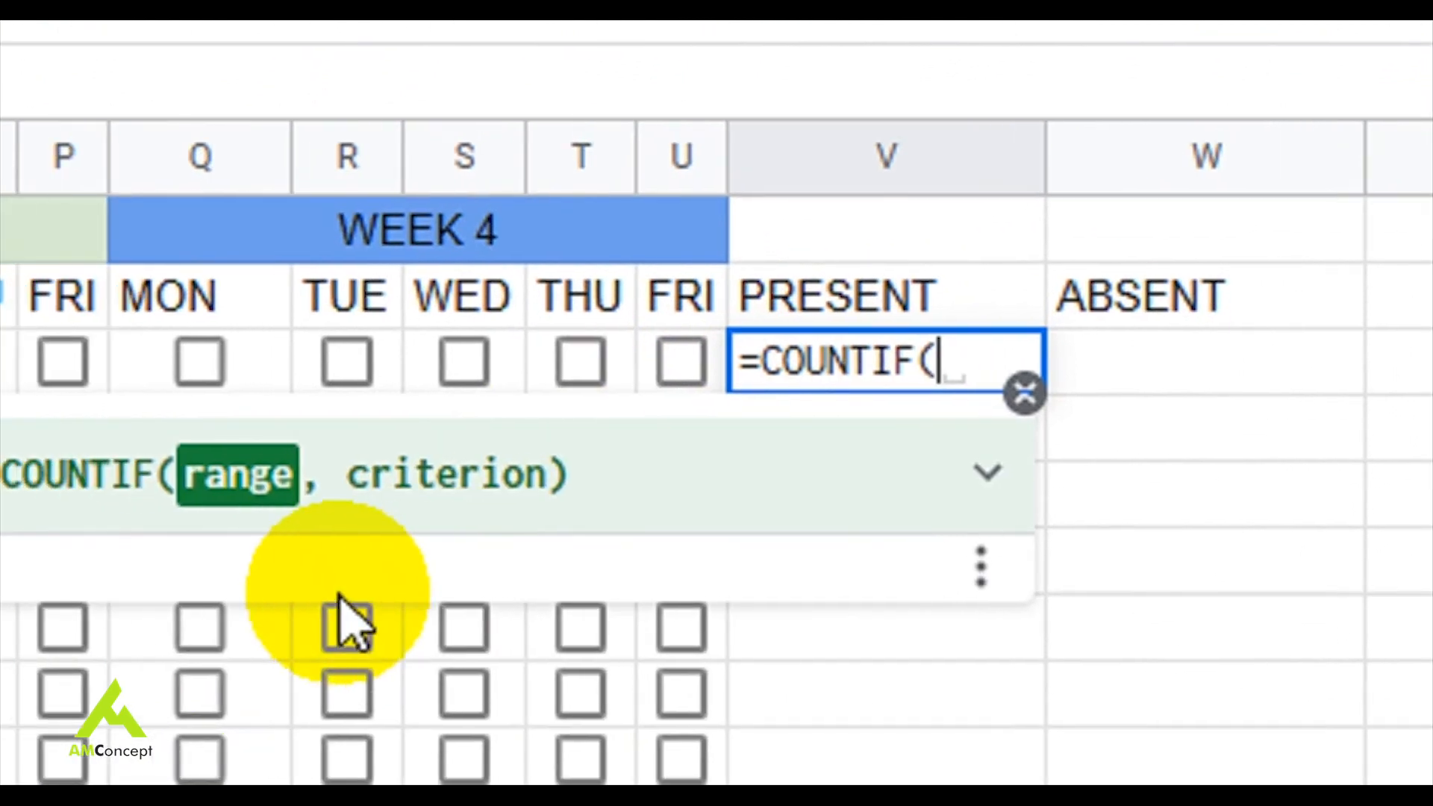
double_click(237, 477)
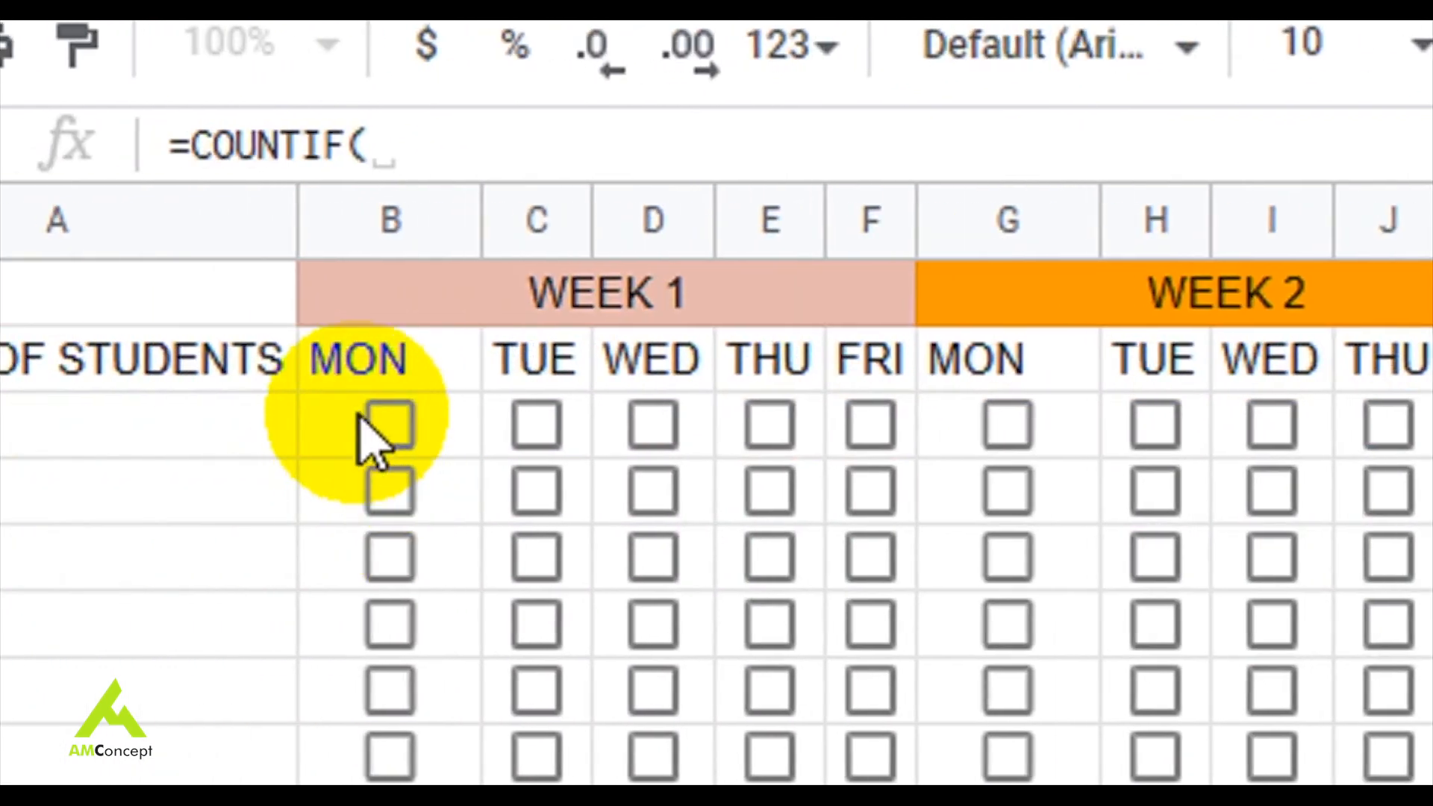
left_click_drag(358, 403, 1432, 433)
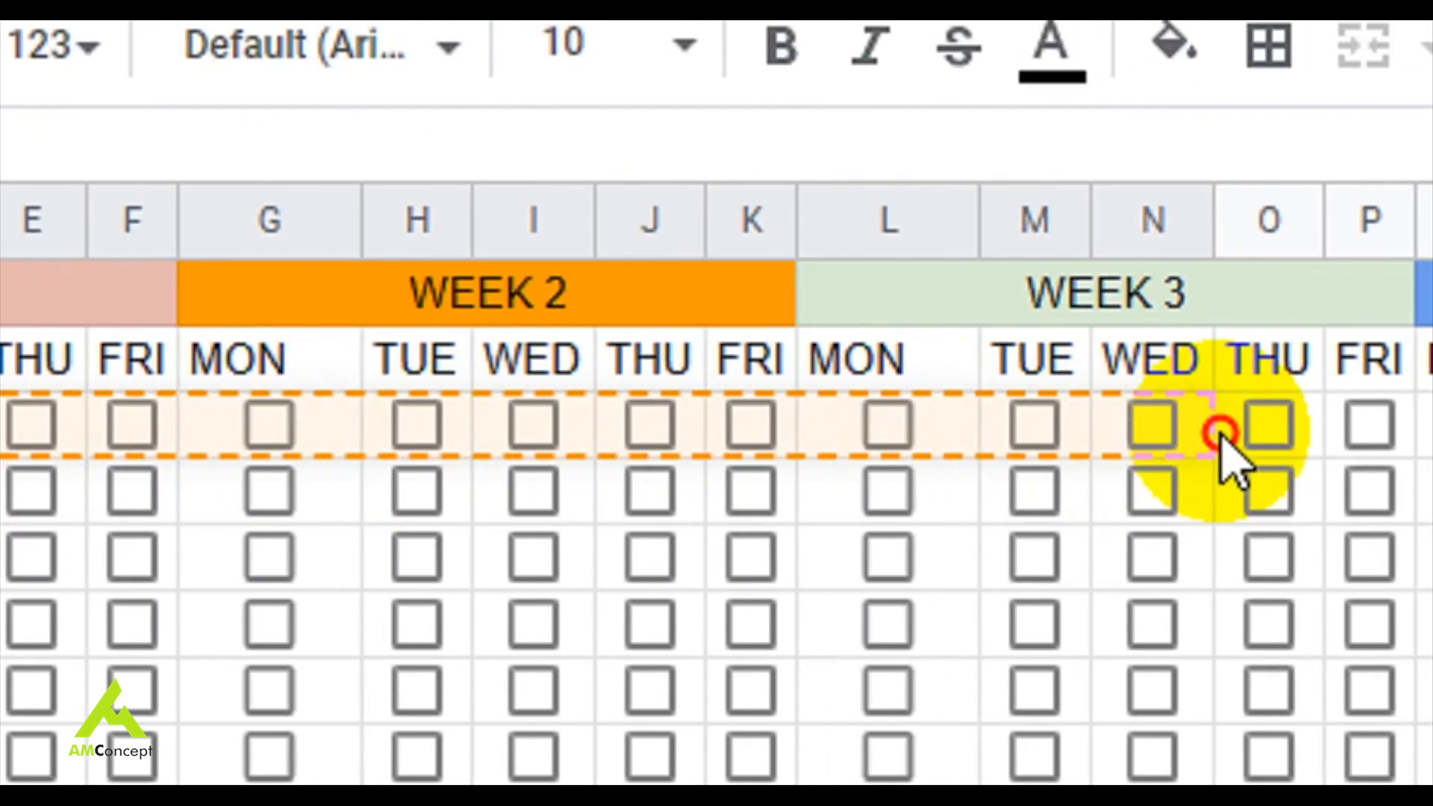
left_click_drag(1228, 455, 1432, 473)
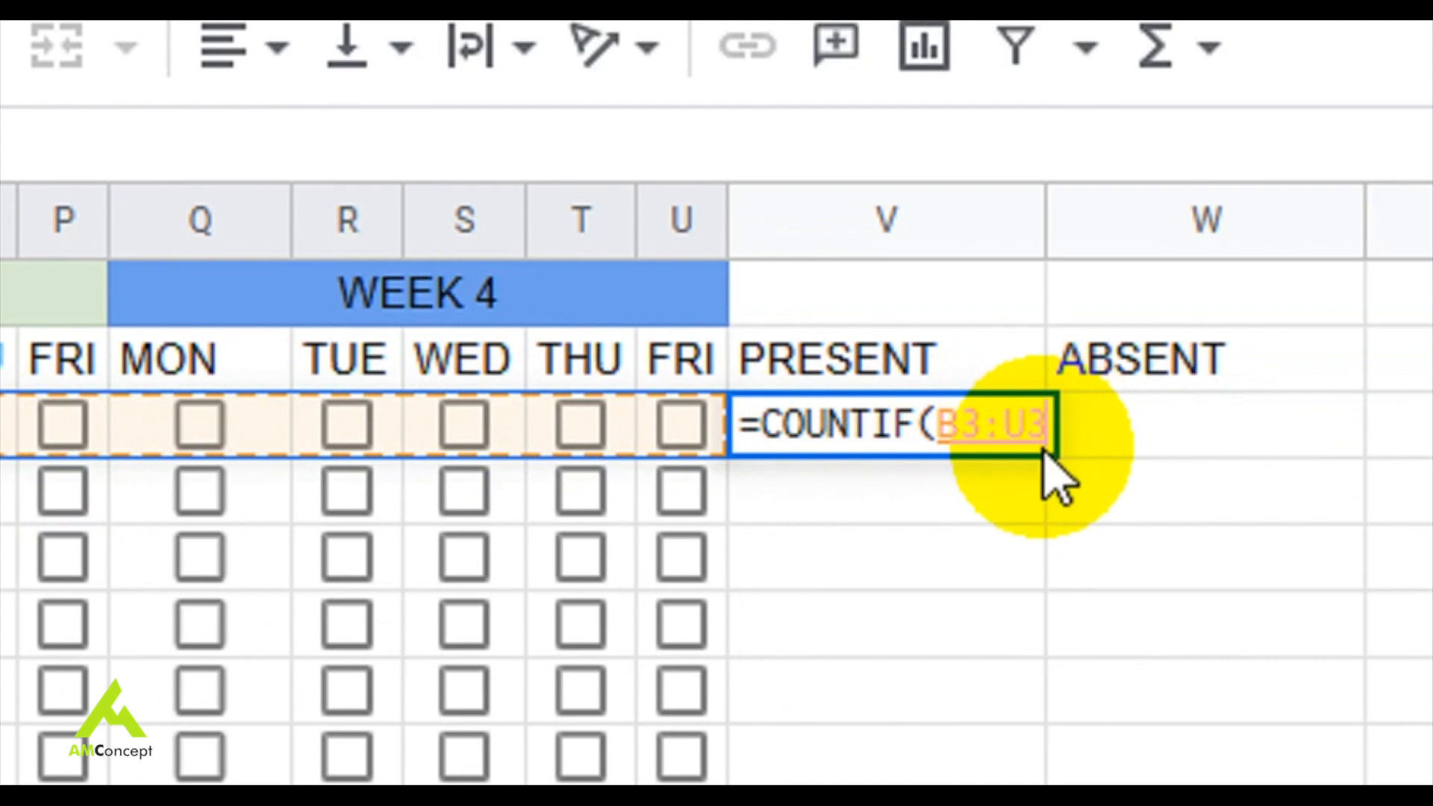
Complete the V3 formula with the criterion "TRUE" and fill it down the PRESENT column to V21.
type(",")
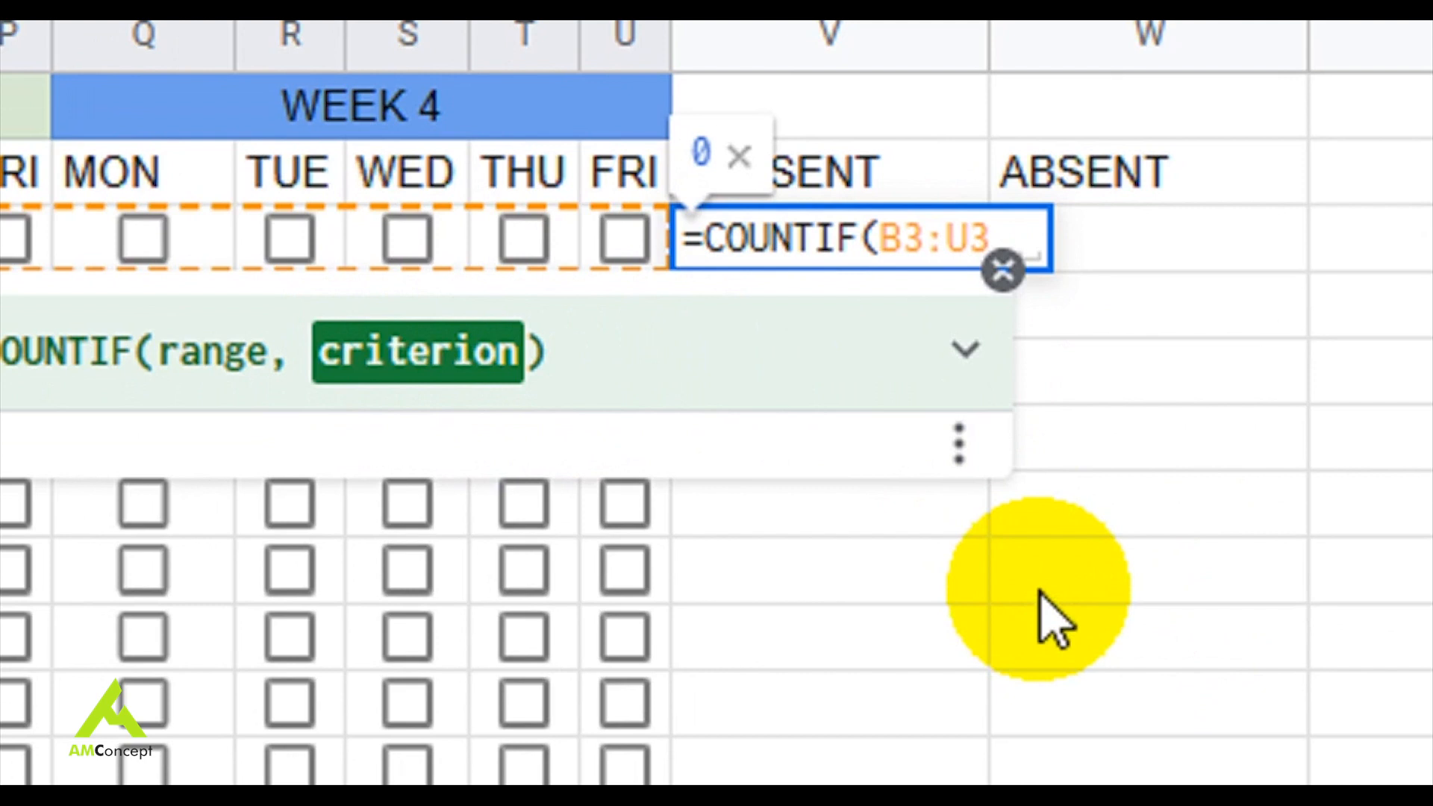
type(",\"")
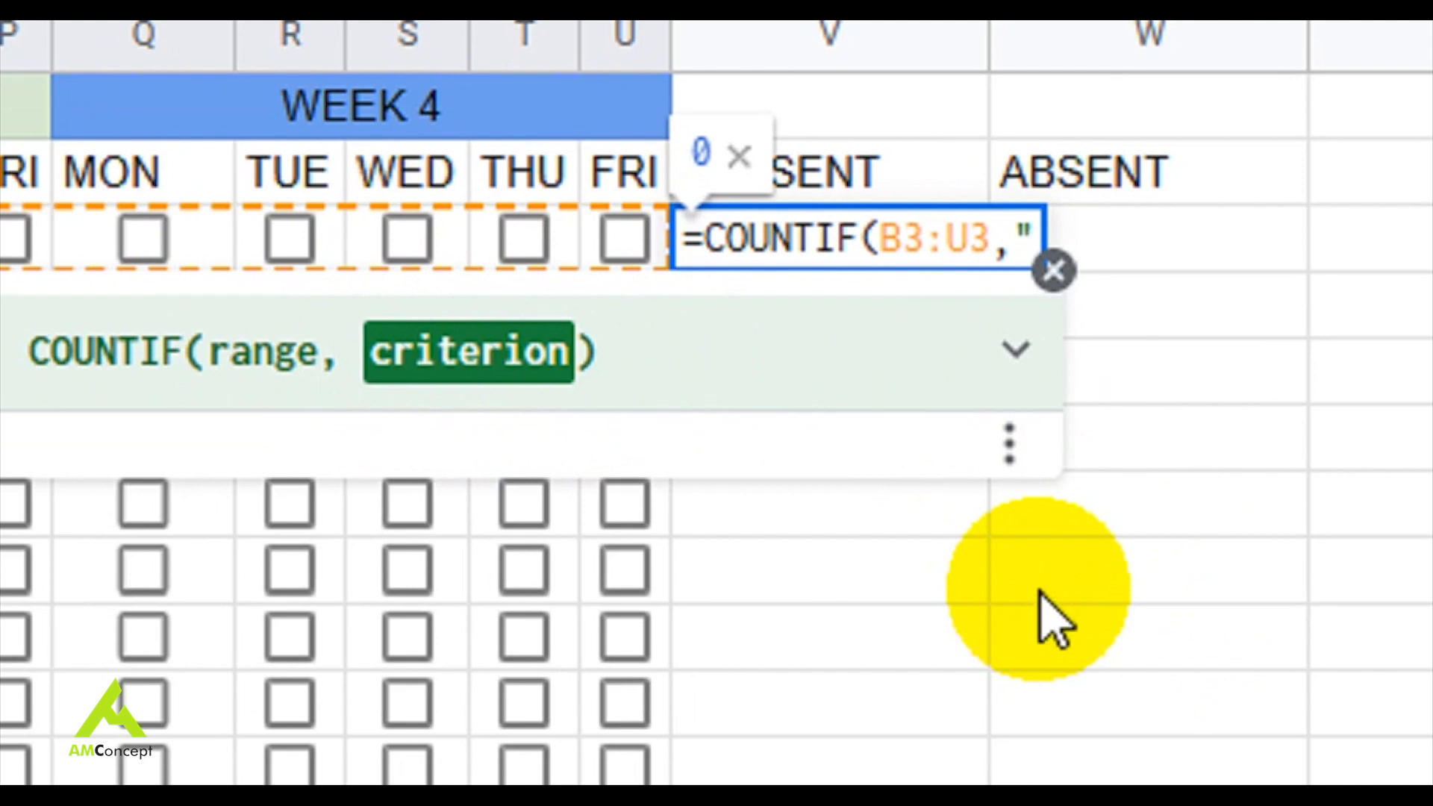
type("TRUE")
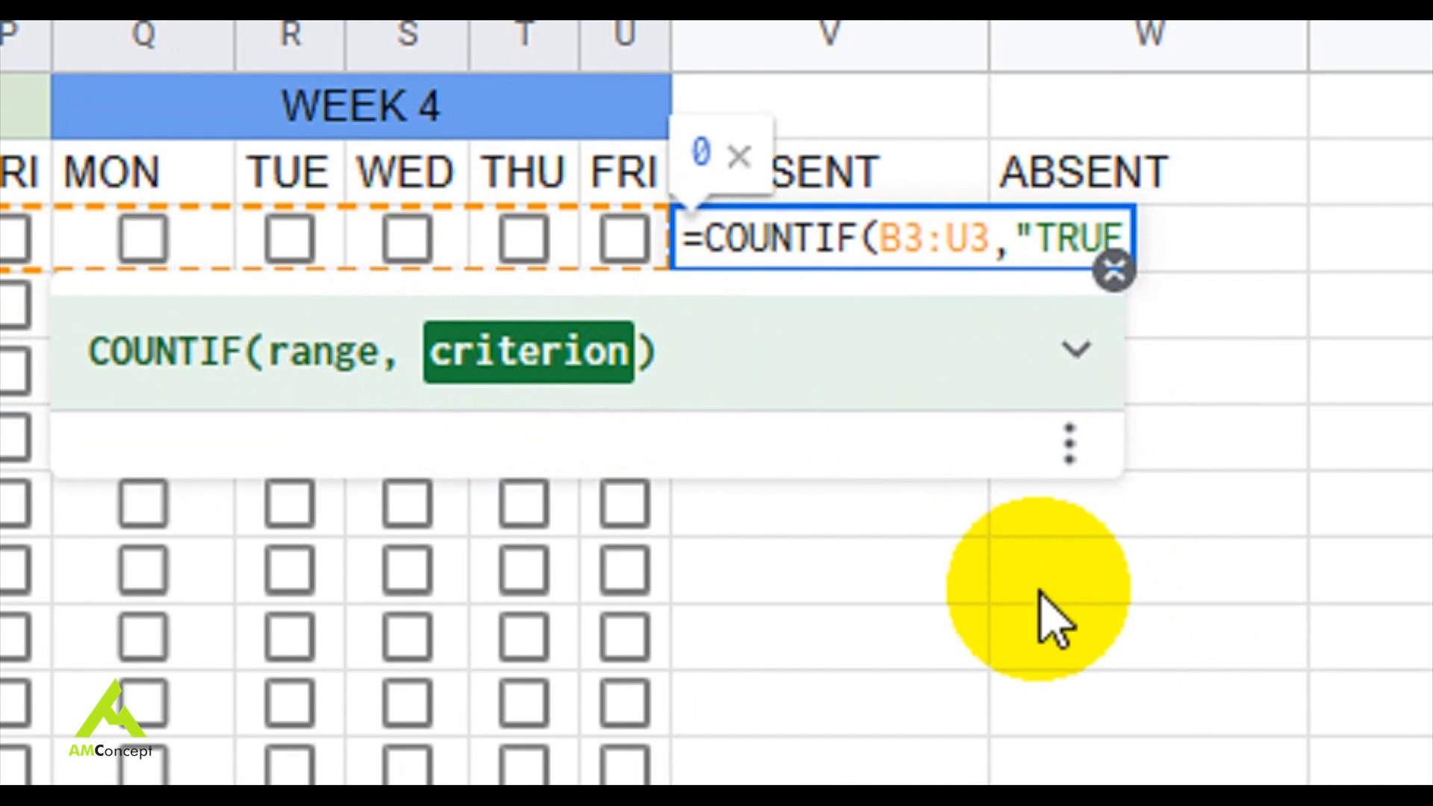
type("\"")
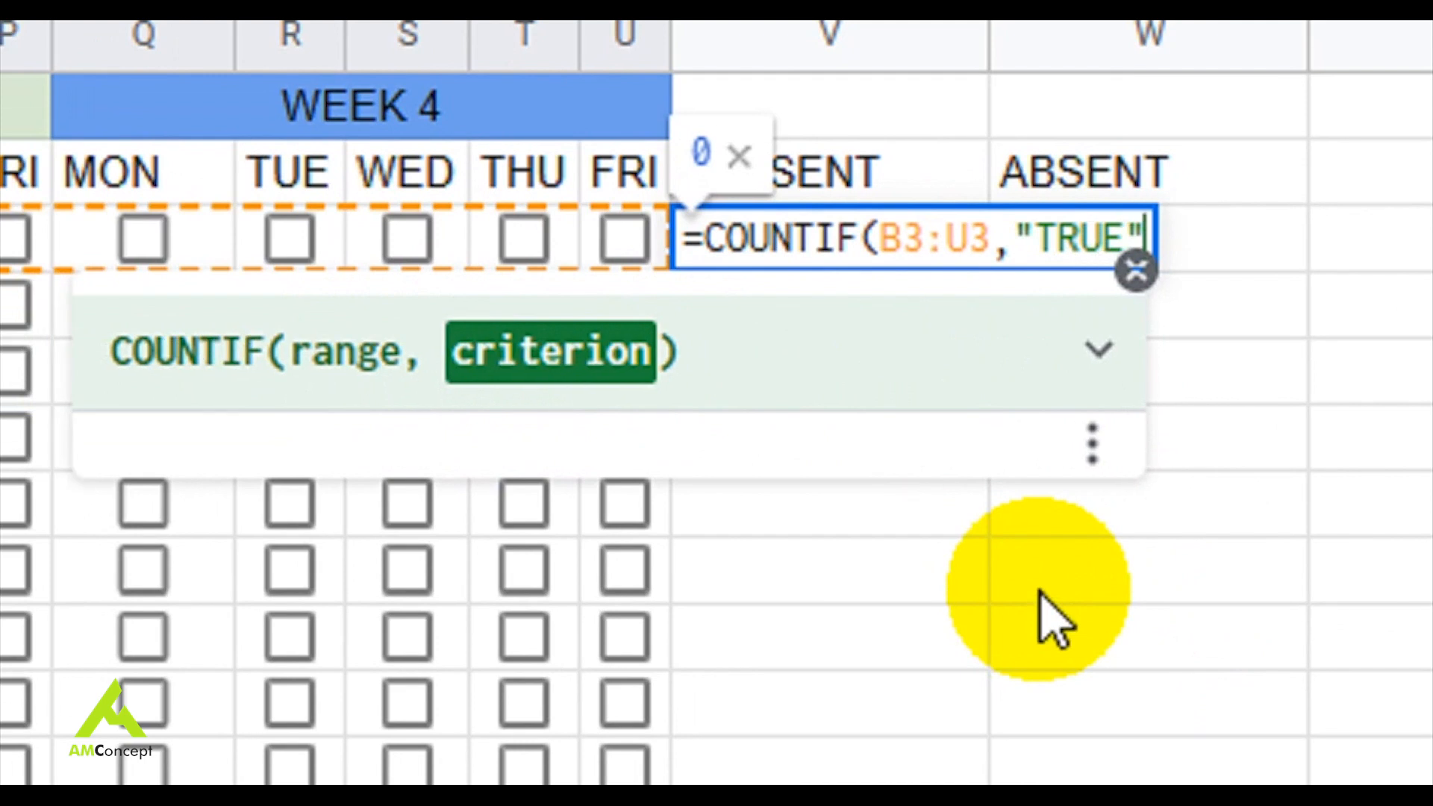
type(")")
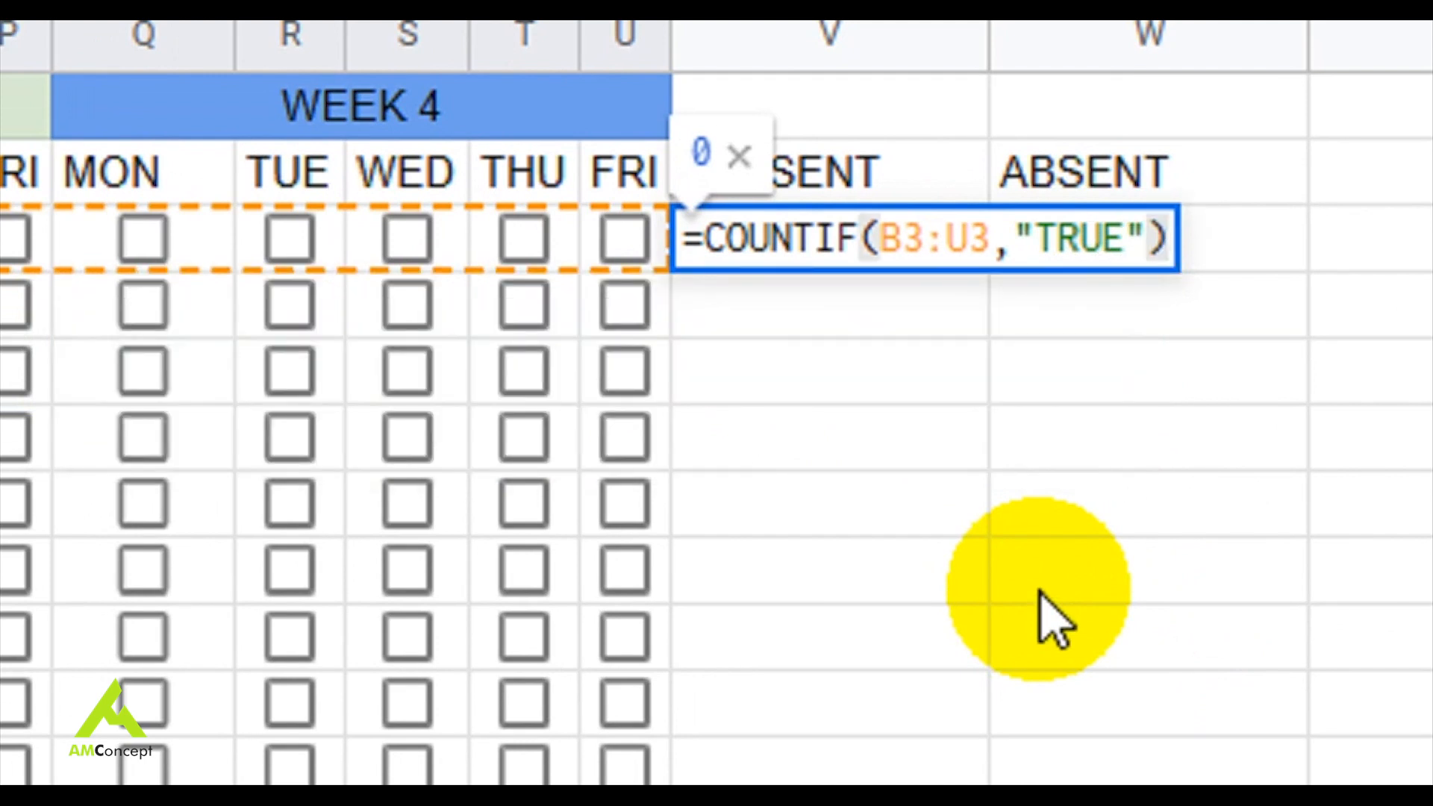
key("Return")
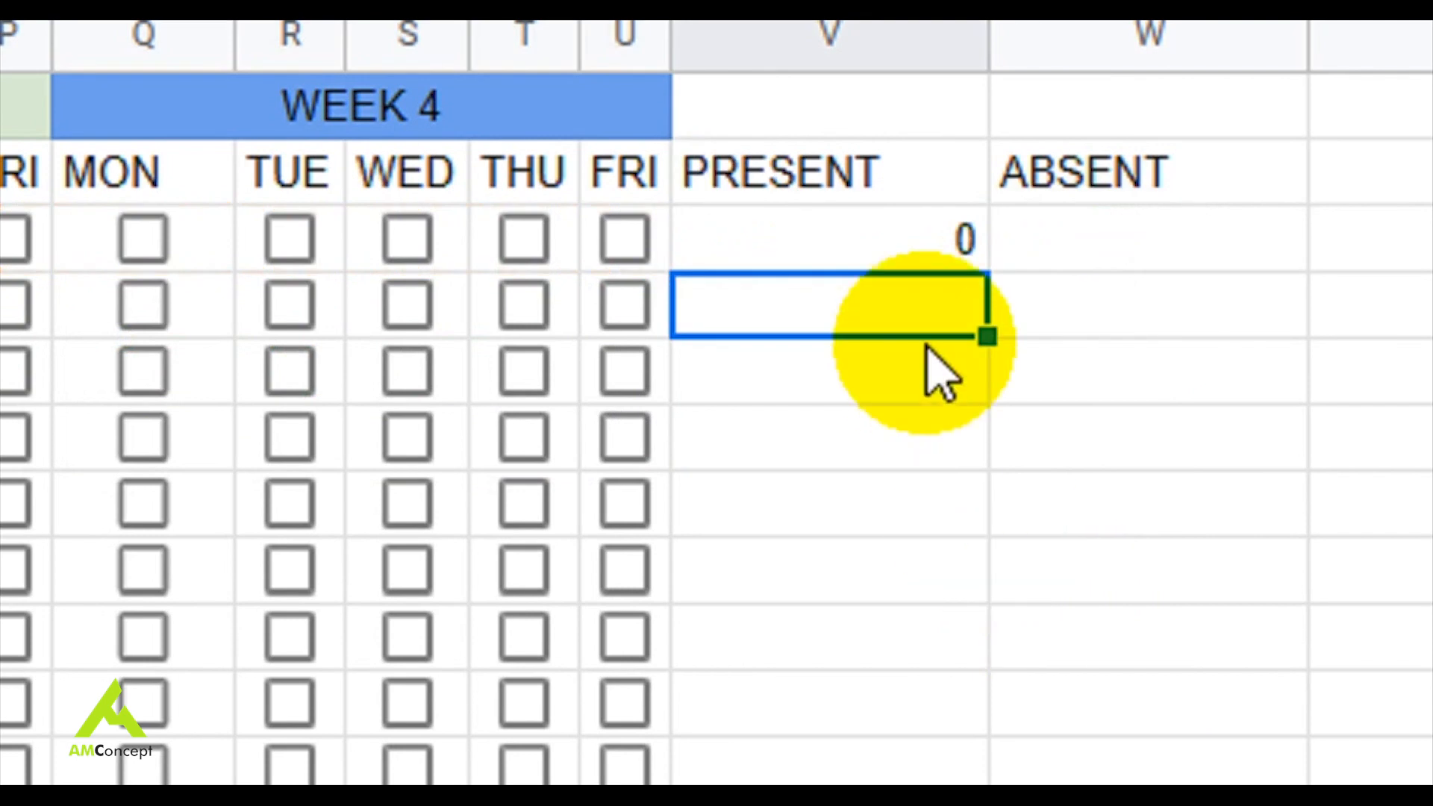
left_click(937, 238)
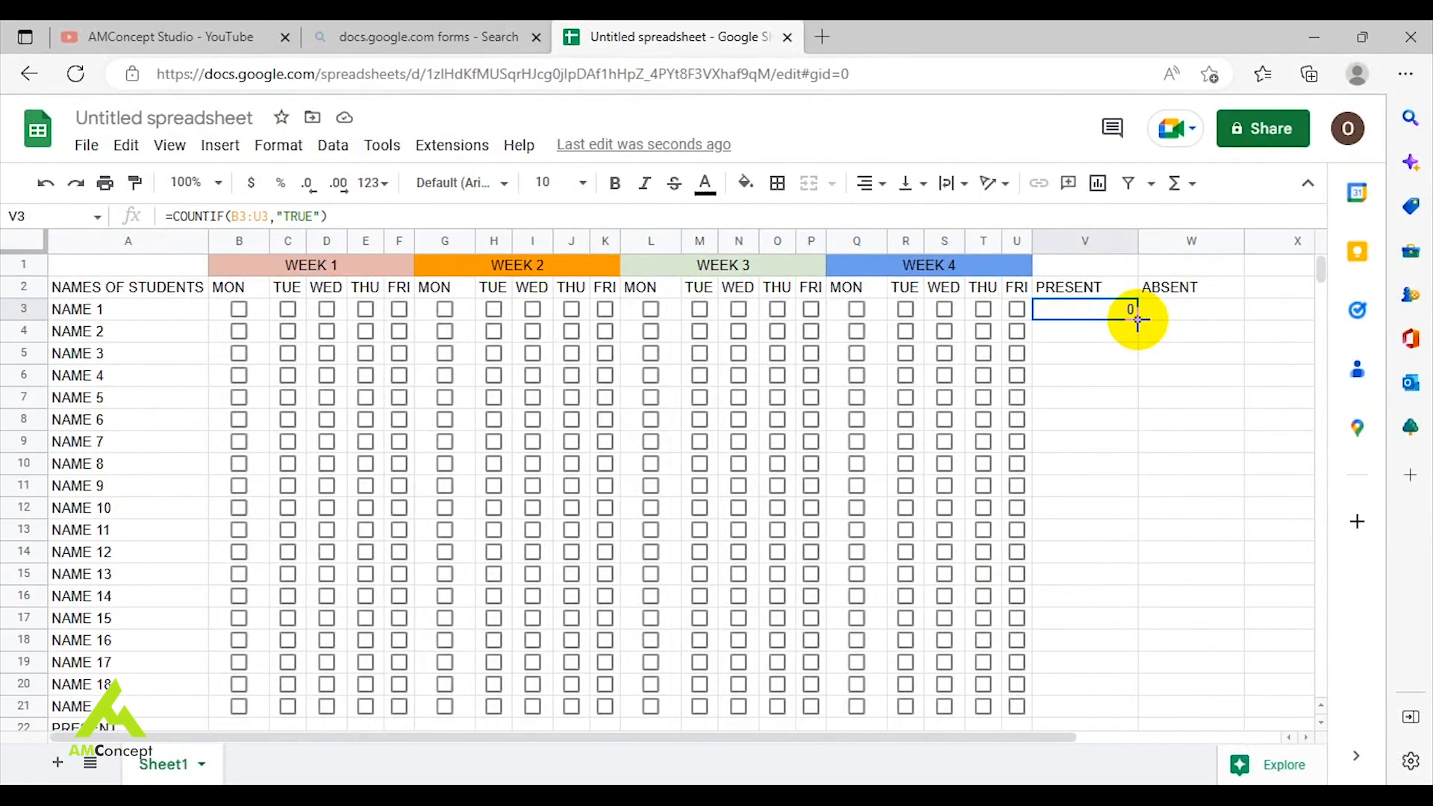
double_click(1137, 319)
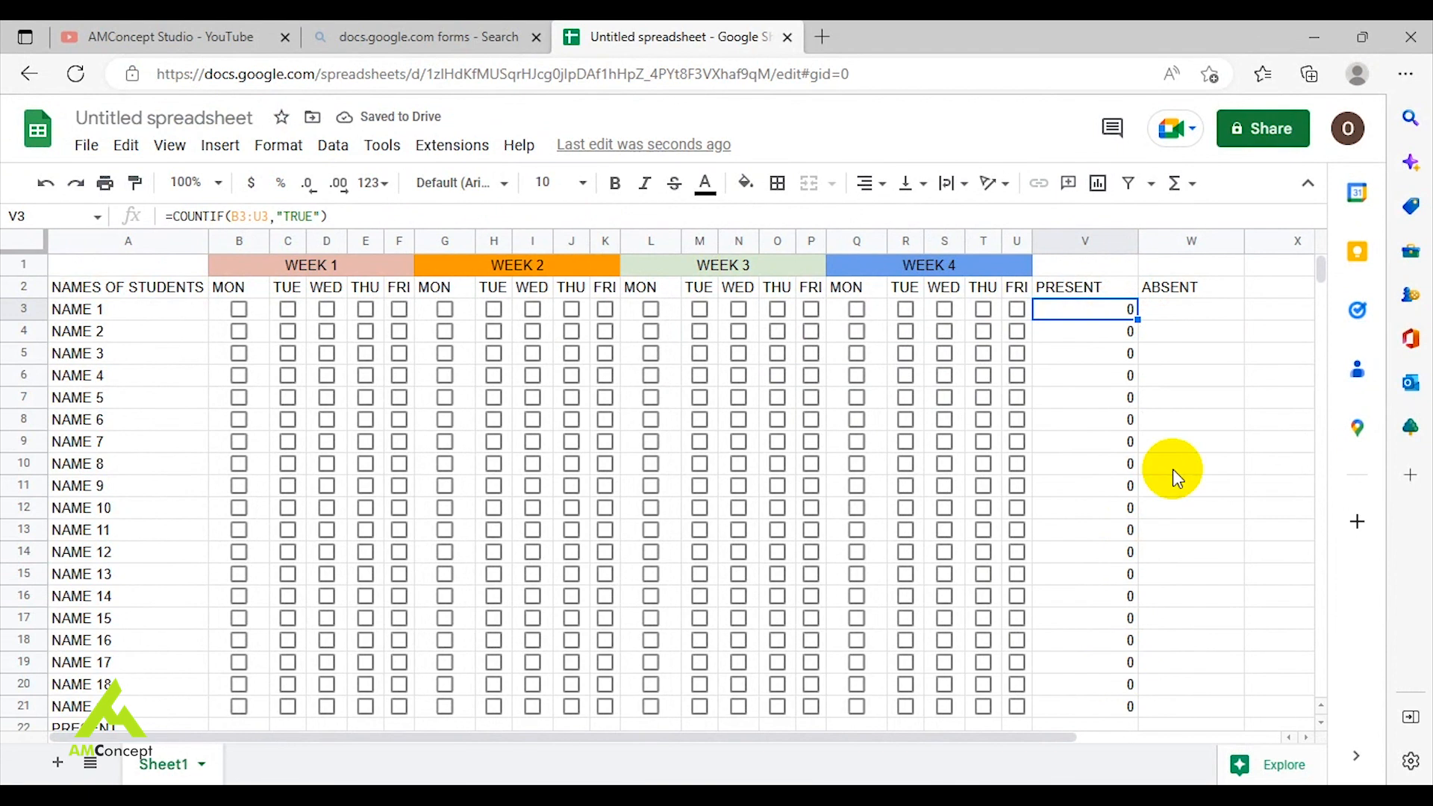
Enter =COUNTIF(B3:U3,"FALSE") in W3, under ABSENT, and fill it down the column to W21.
left_click(1190, 307)
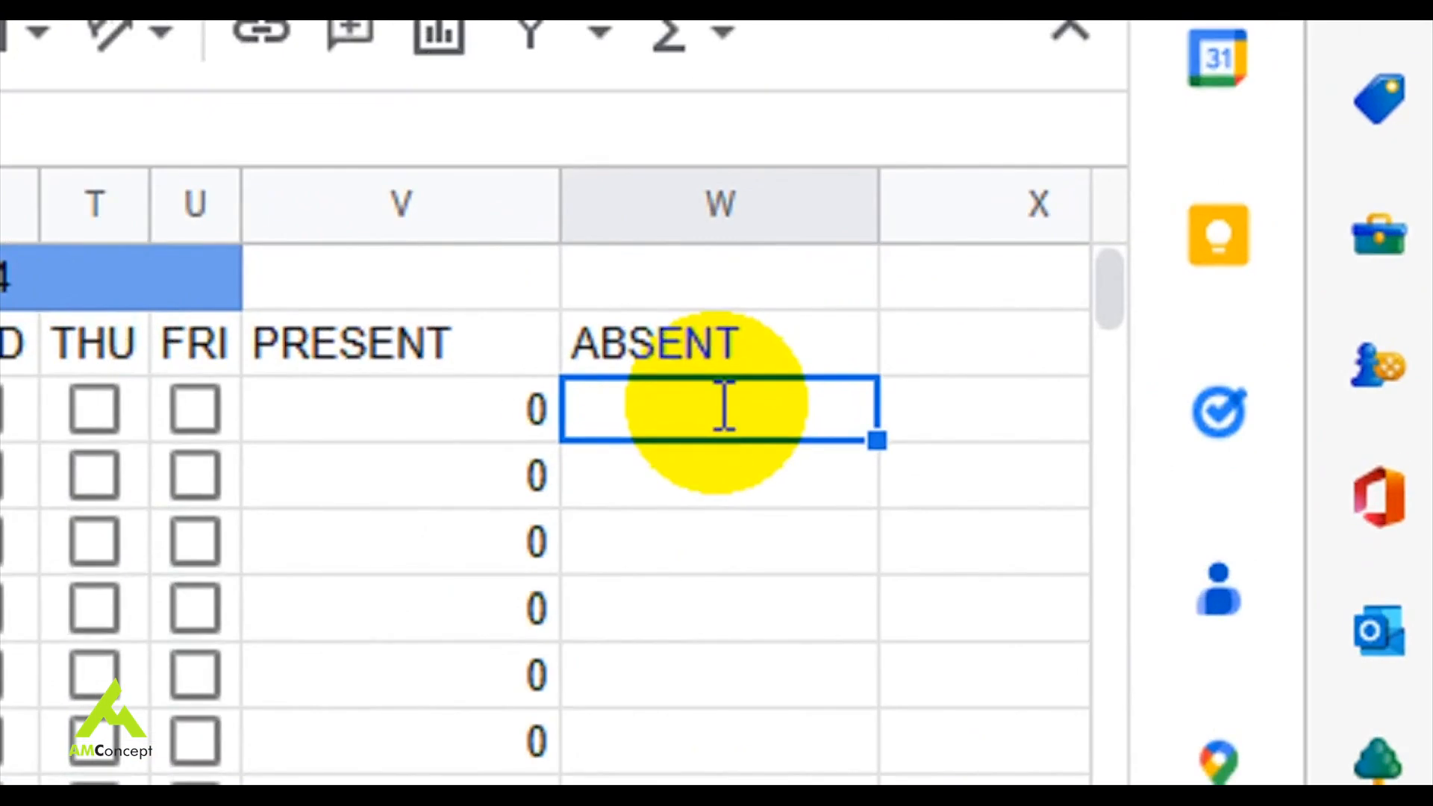
type("=COUNTIF")
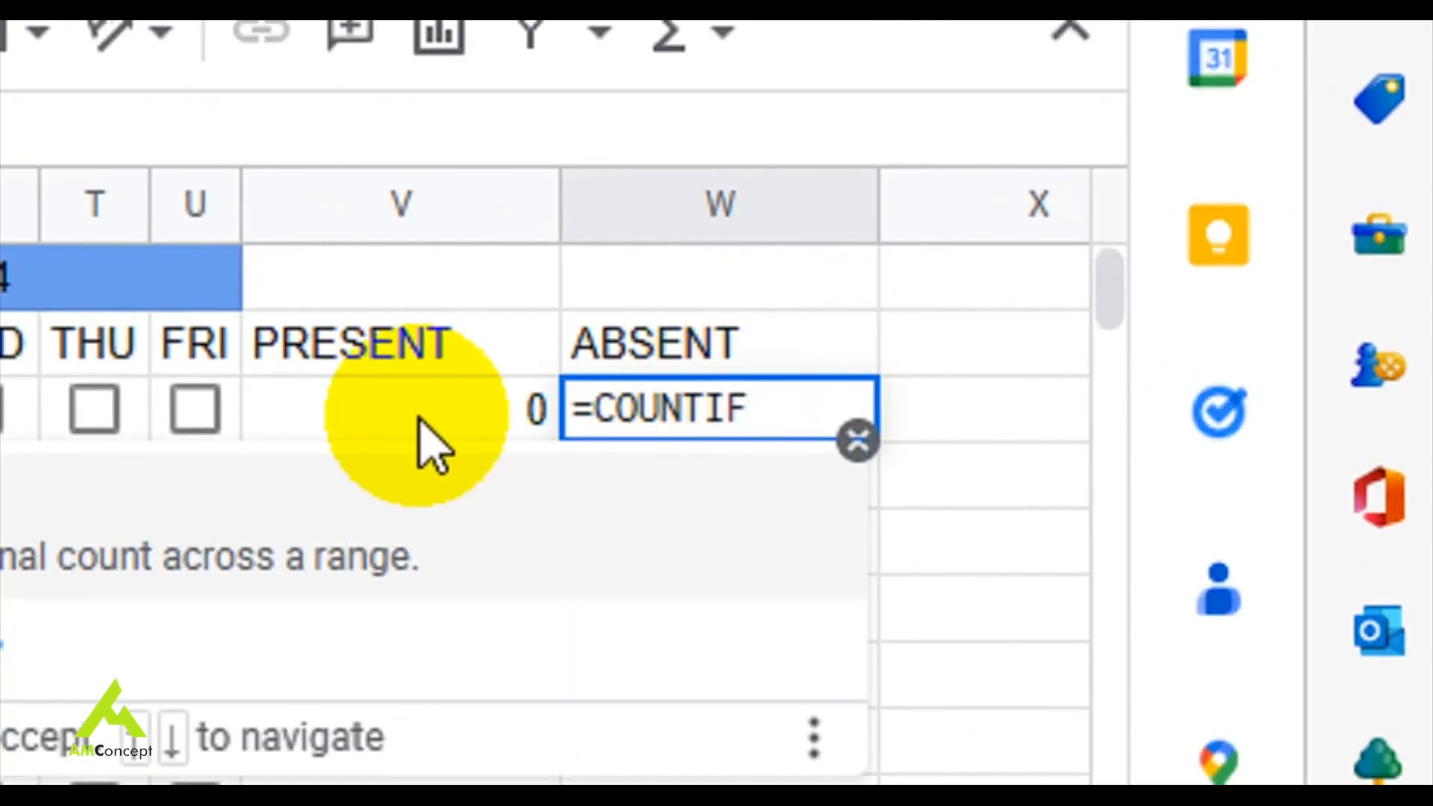
type("(")
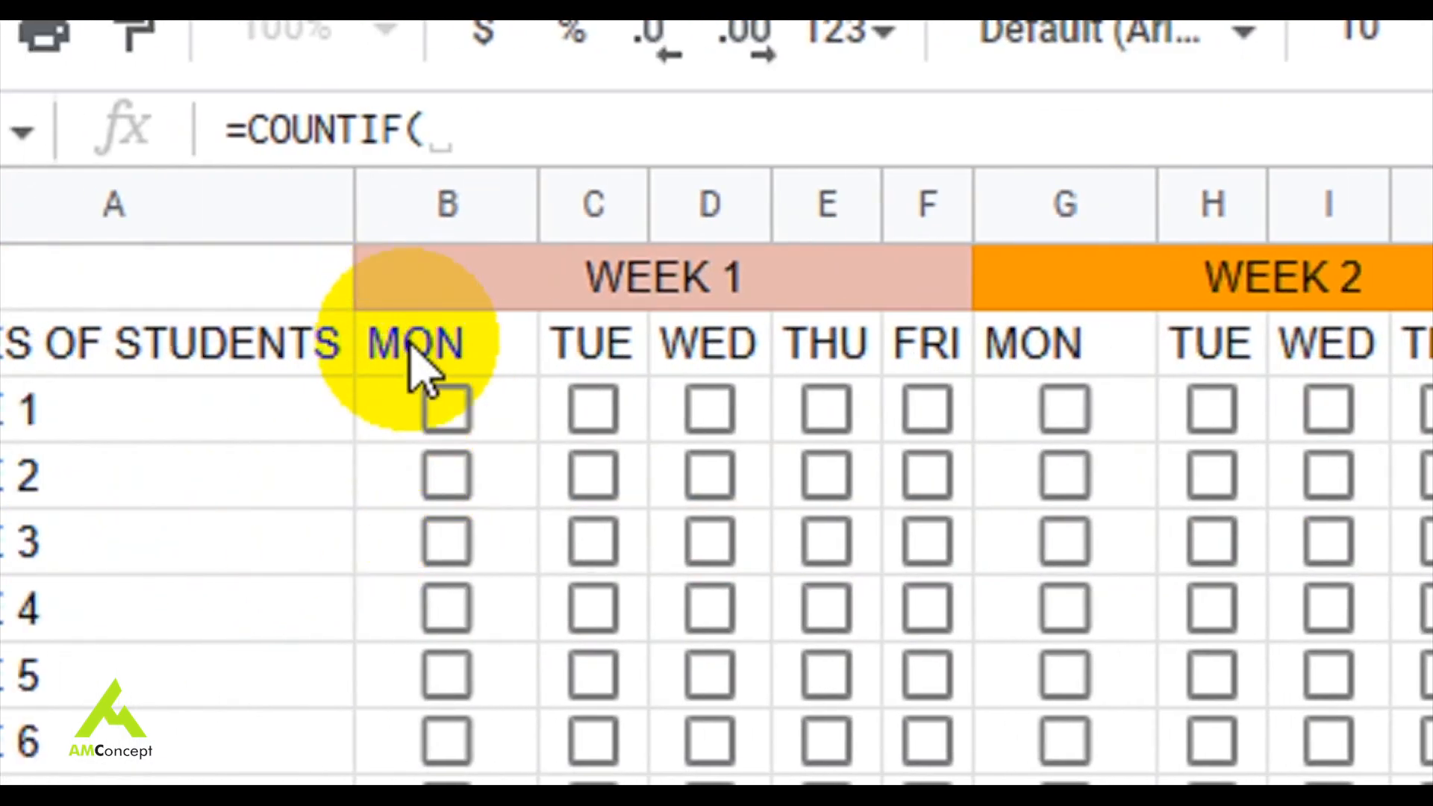
mouse_move(401, 403)
left_mouse_down()
mouse_move(768, 407)
mouse_move(1311, 441)
mouse_move(1279, 495)
mouse_move(1116, 470)
mouse_move(1078, 410)
left_mouse_up()
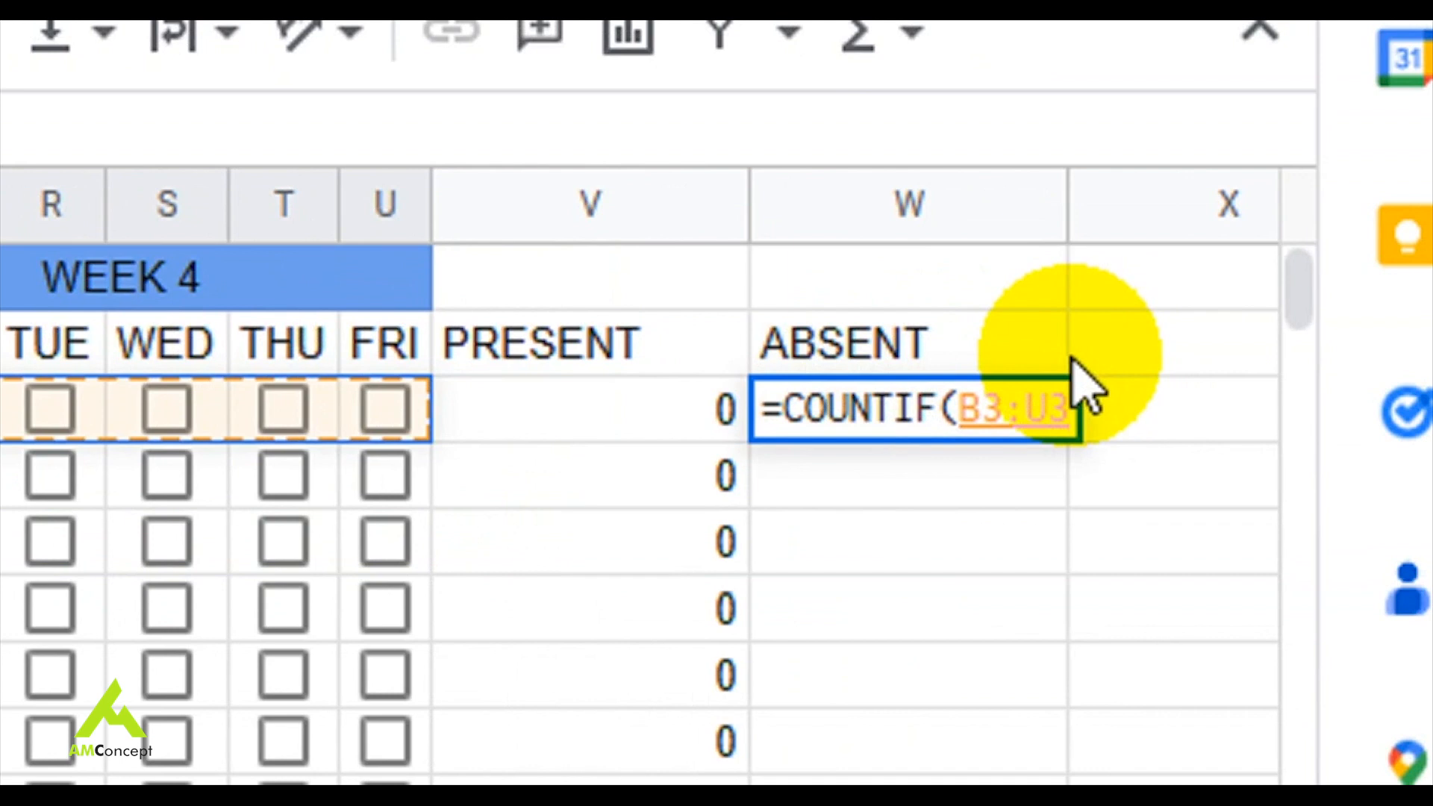
type(",")
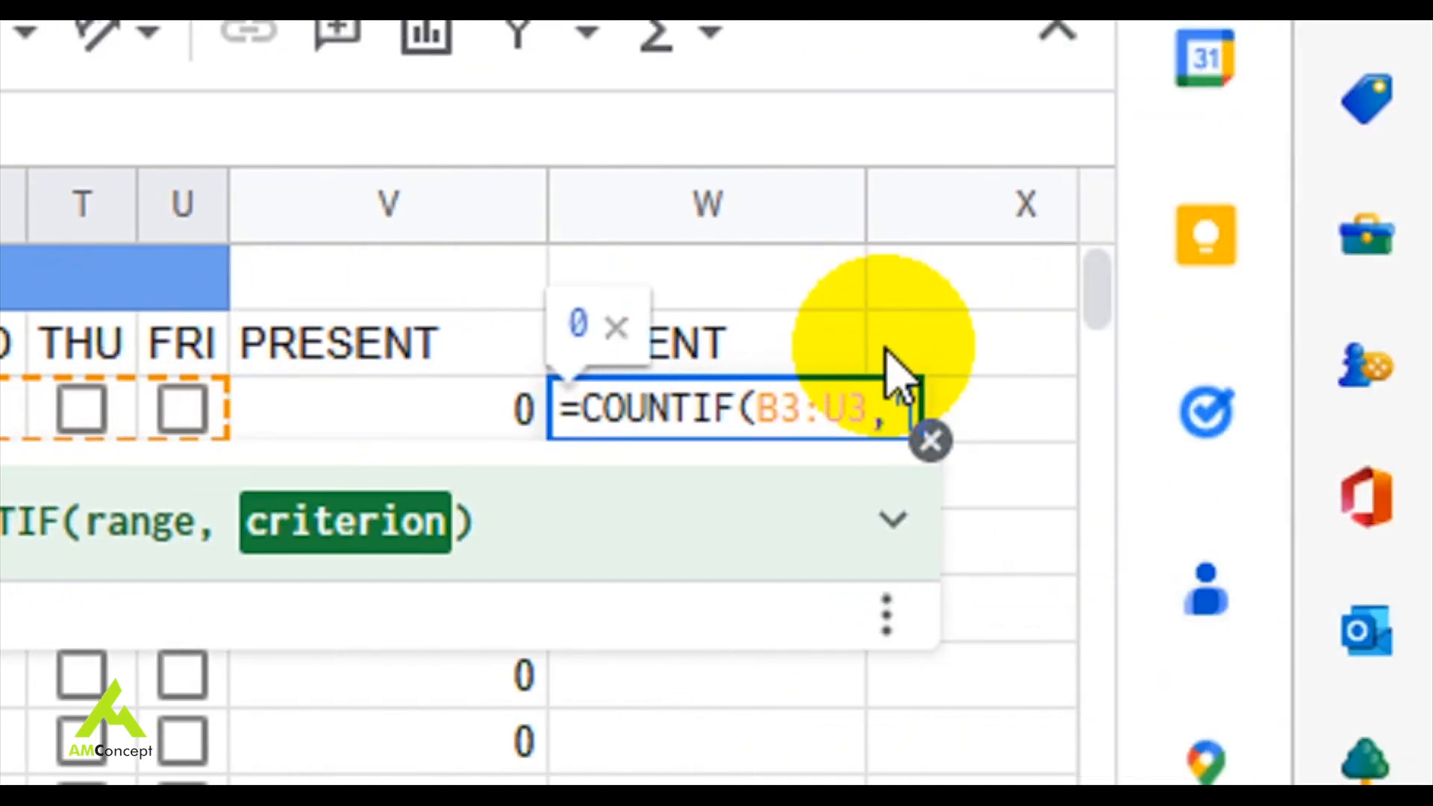
type("\"")
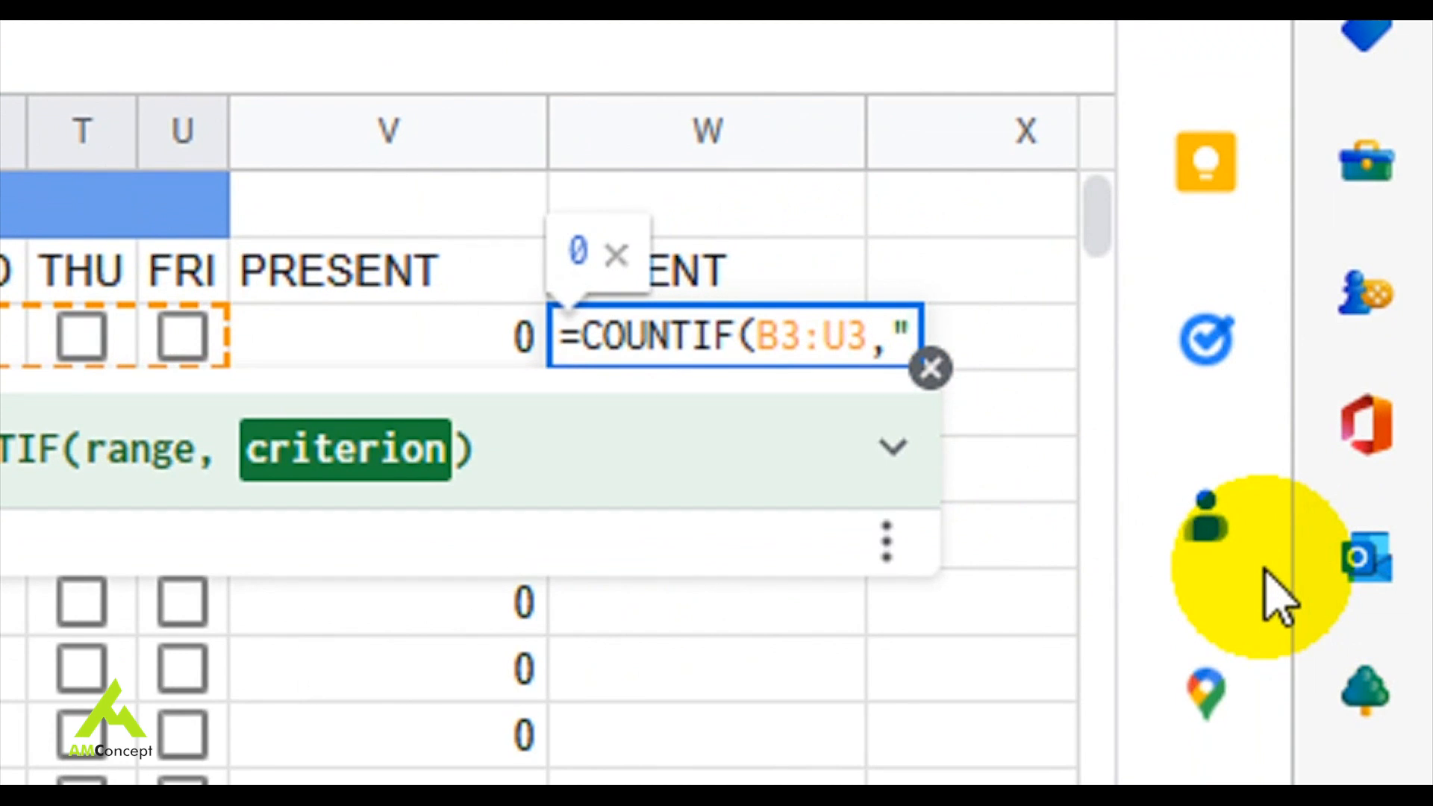
type("FALSE\"")
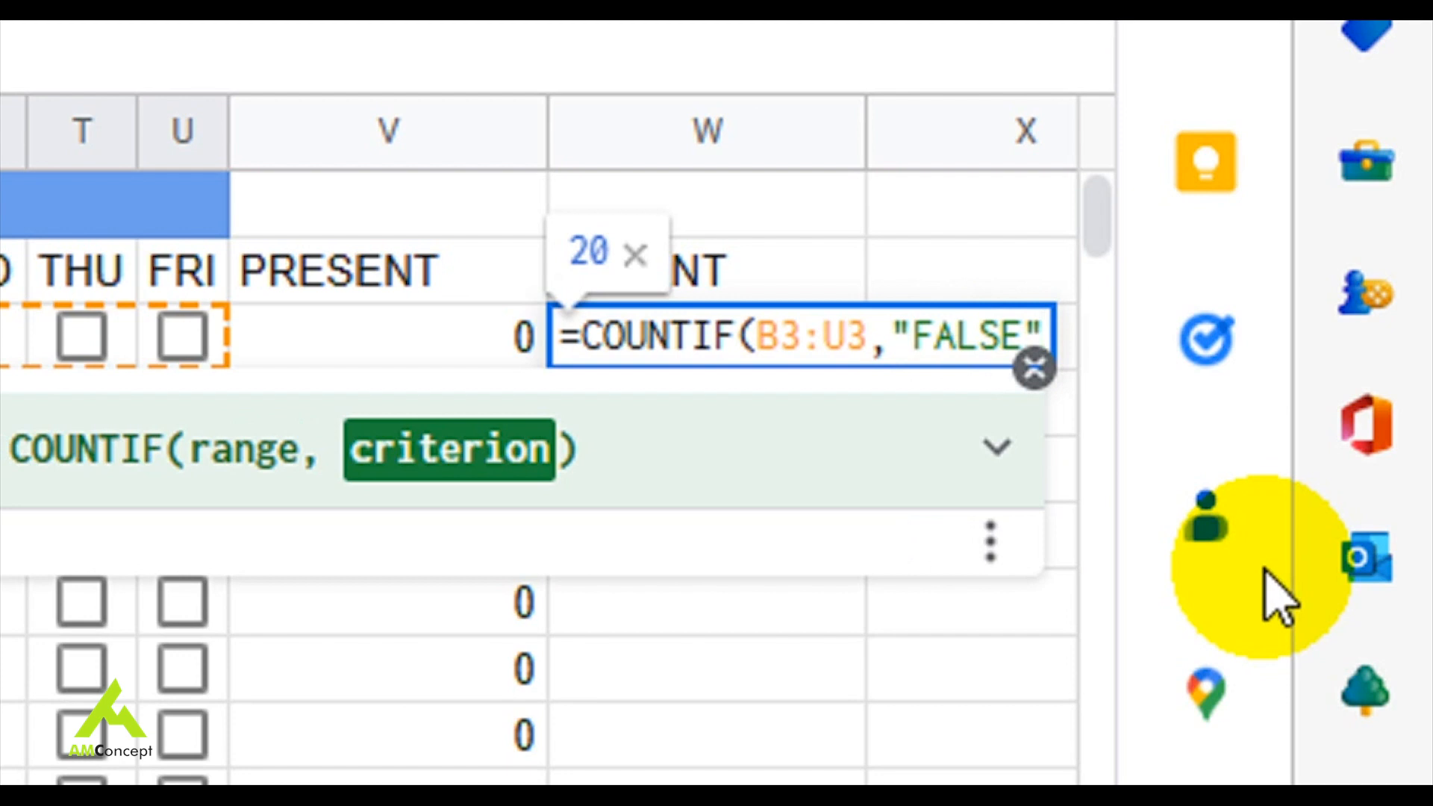
type(")")
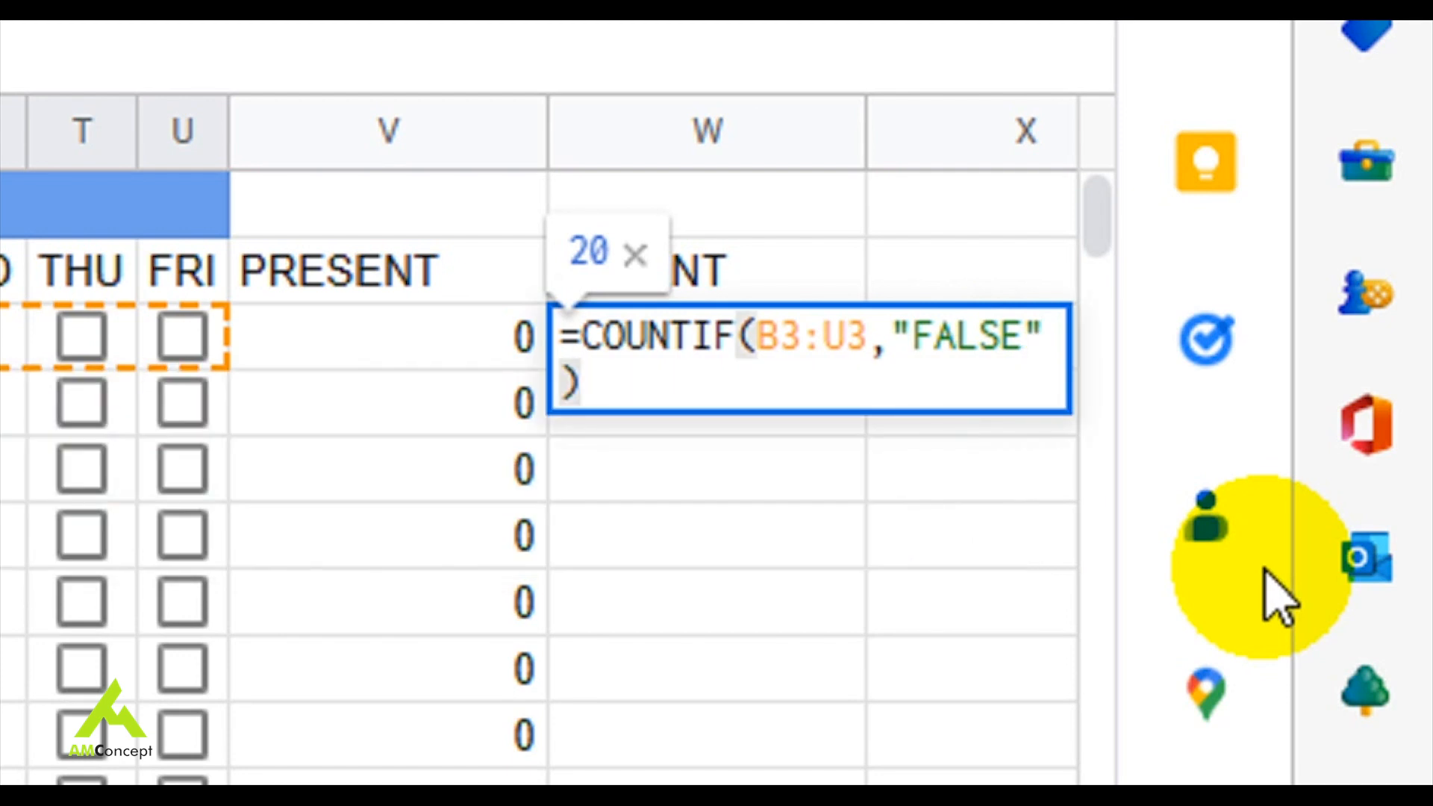
key("Return")
left_click(817, 335)
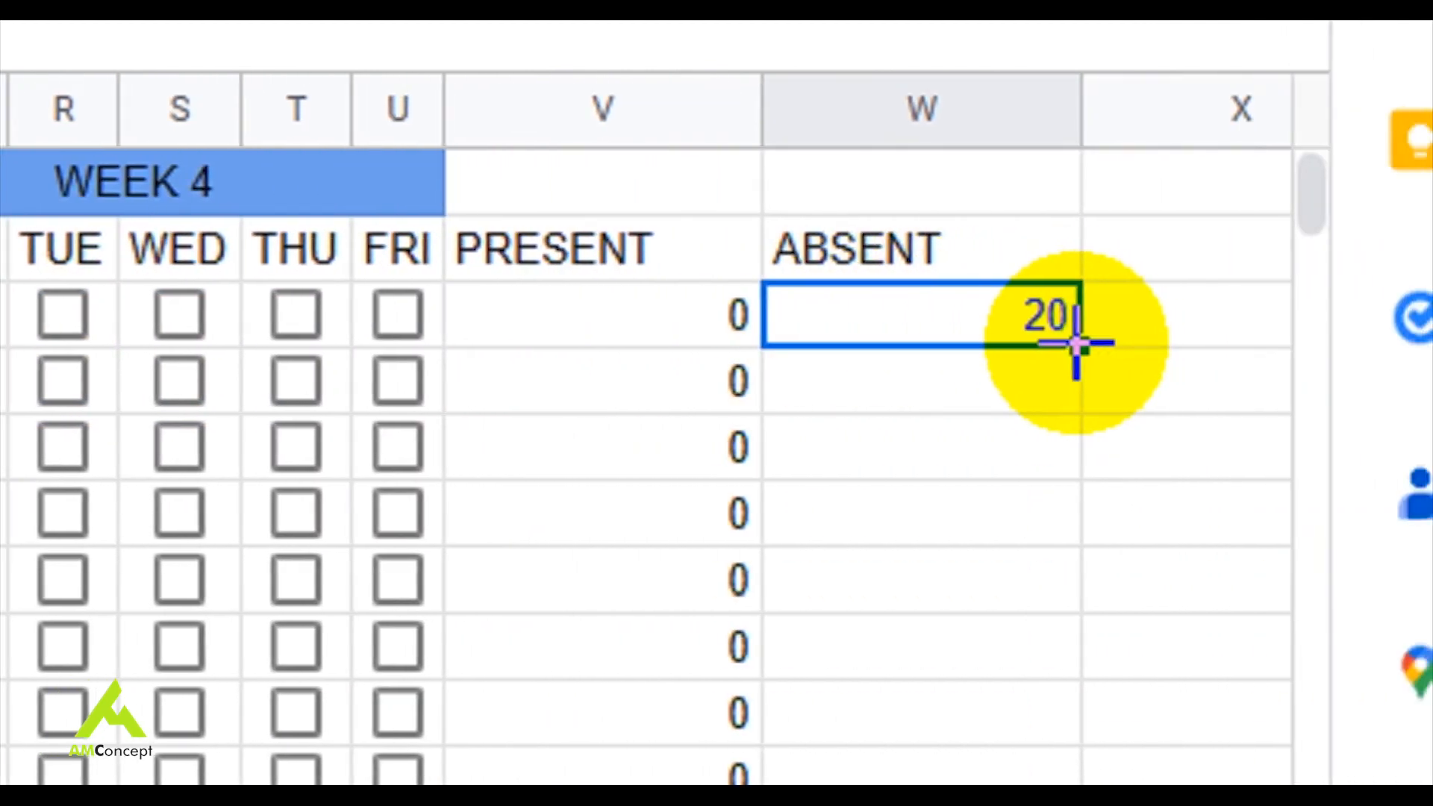
double_click(1077, 343)
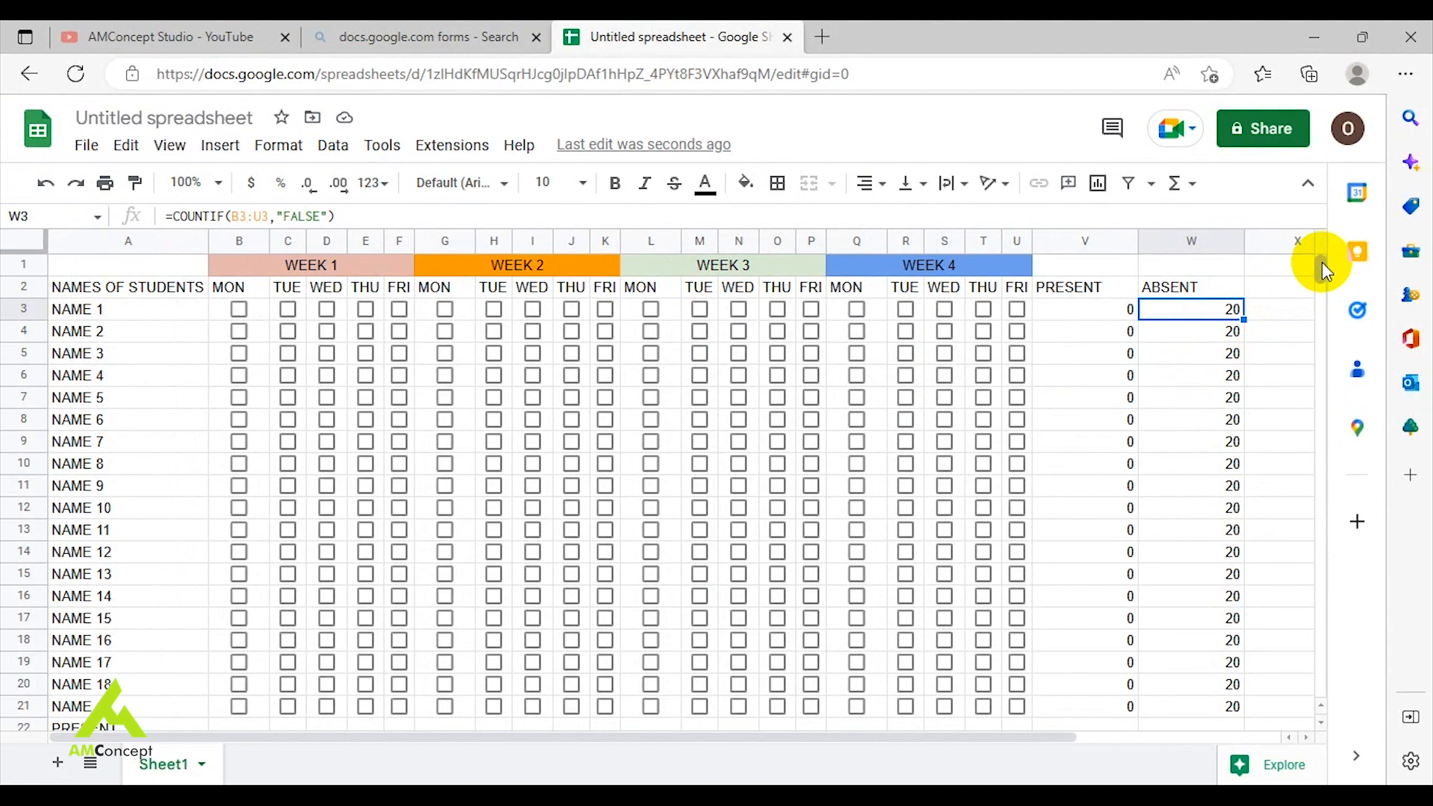
Begin a COUNTIF formula in B22, in the PRESENT row, with the first Monday's checkboxes B3:B21 as its range.
left_click_drag(1312, 186, 1313, 230)
mouse_move(1322, 279)
left_mouse_down()
mouse_move(1319, 300)
mouse_move(1320, 273)
left_mouse_up()
left_click(242, 424)
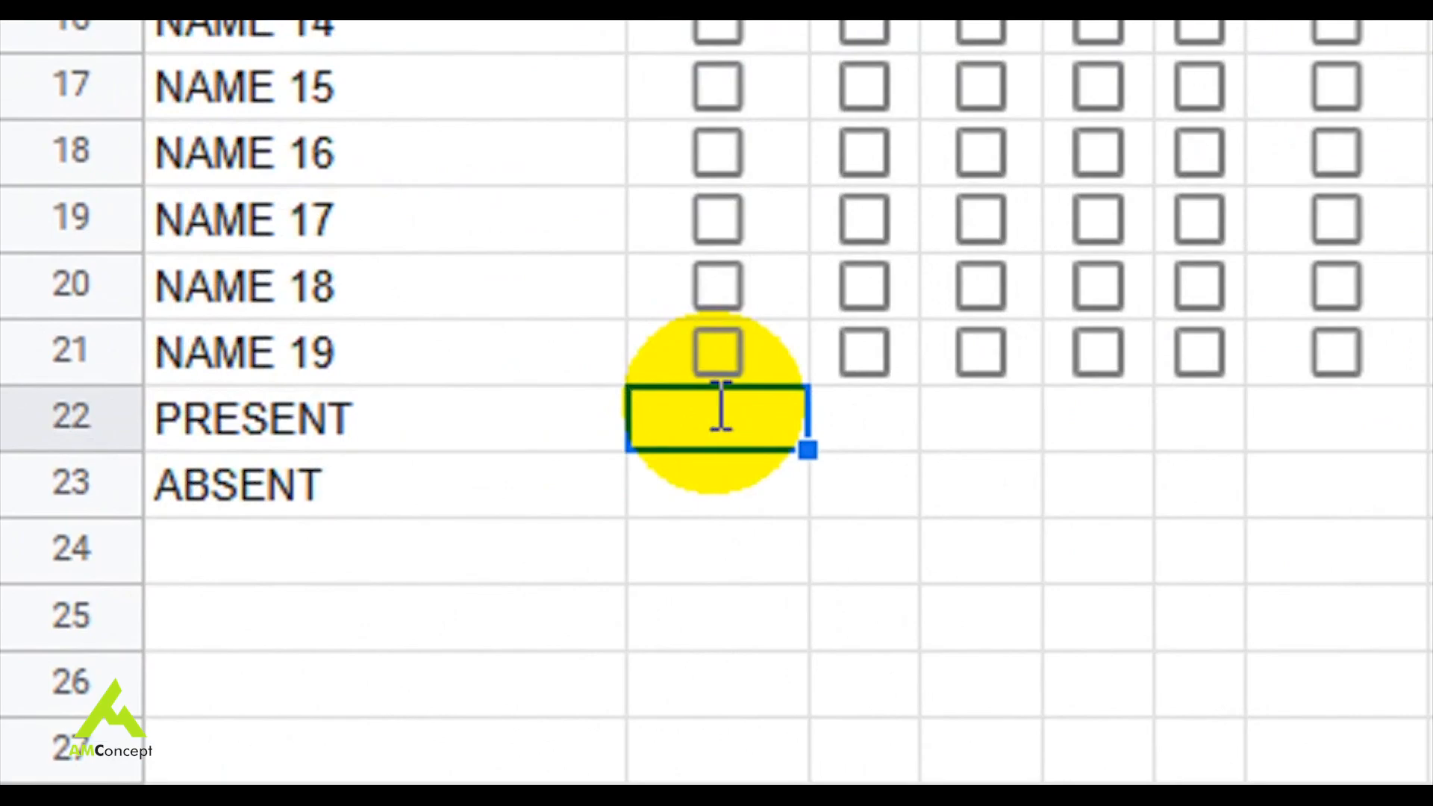
type("=")
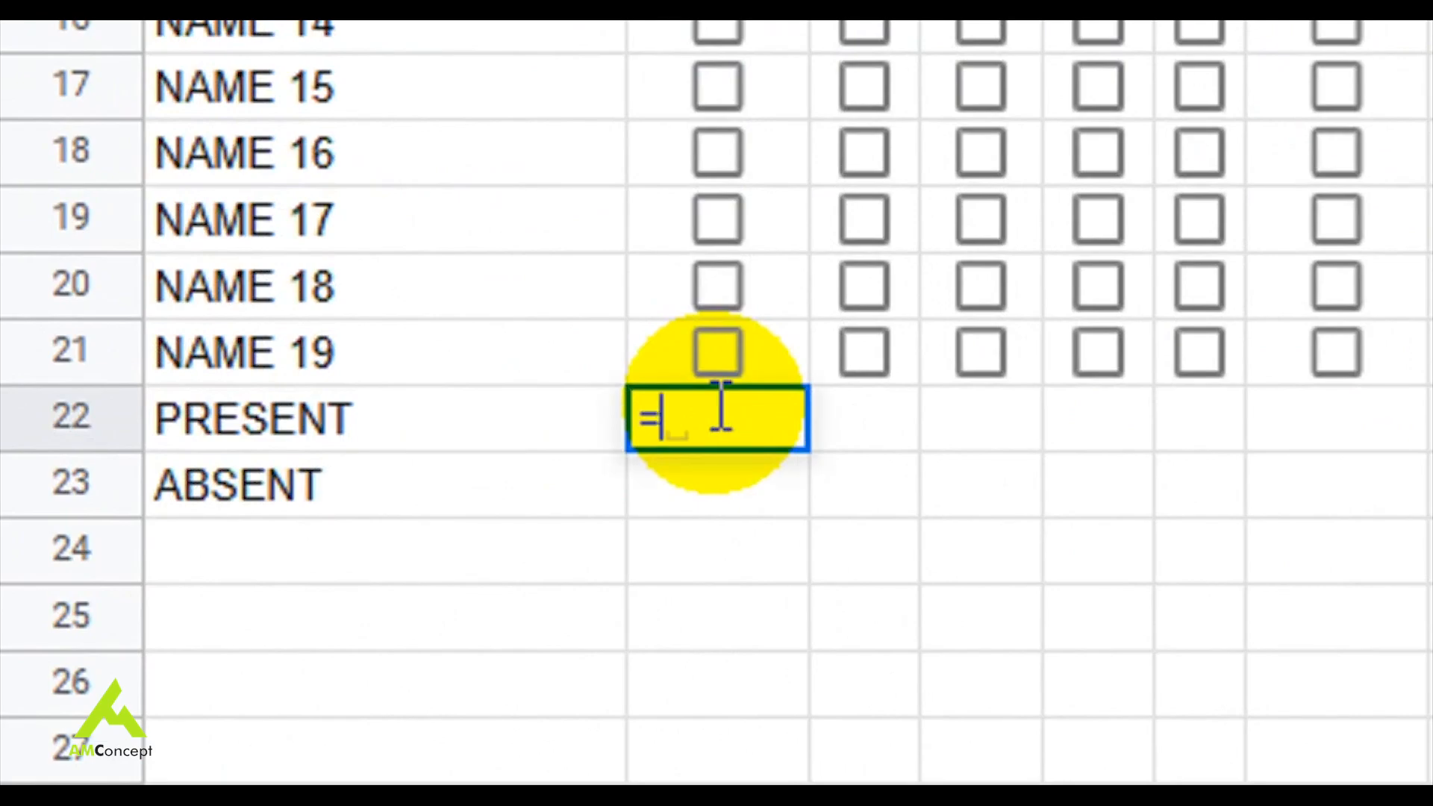
type("COUNT")
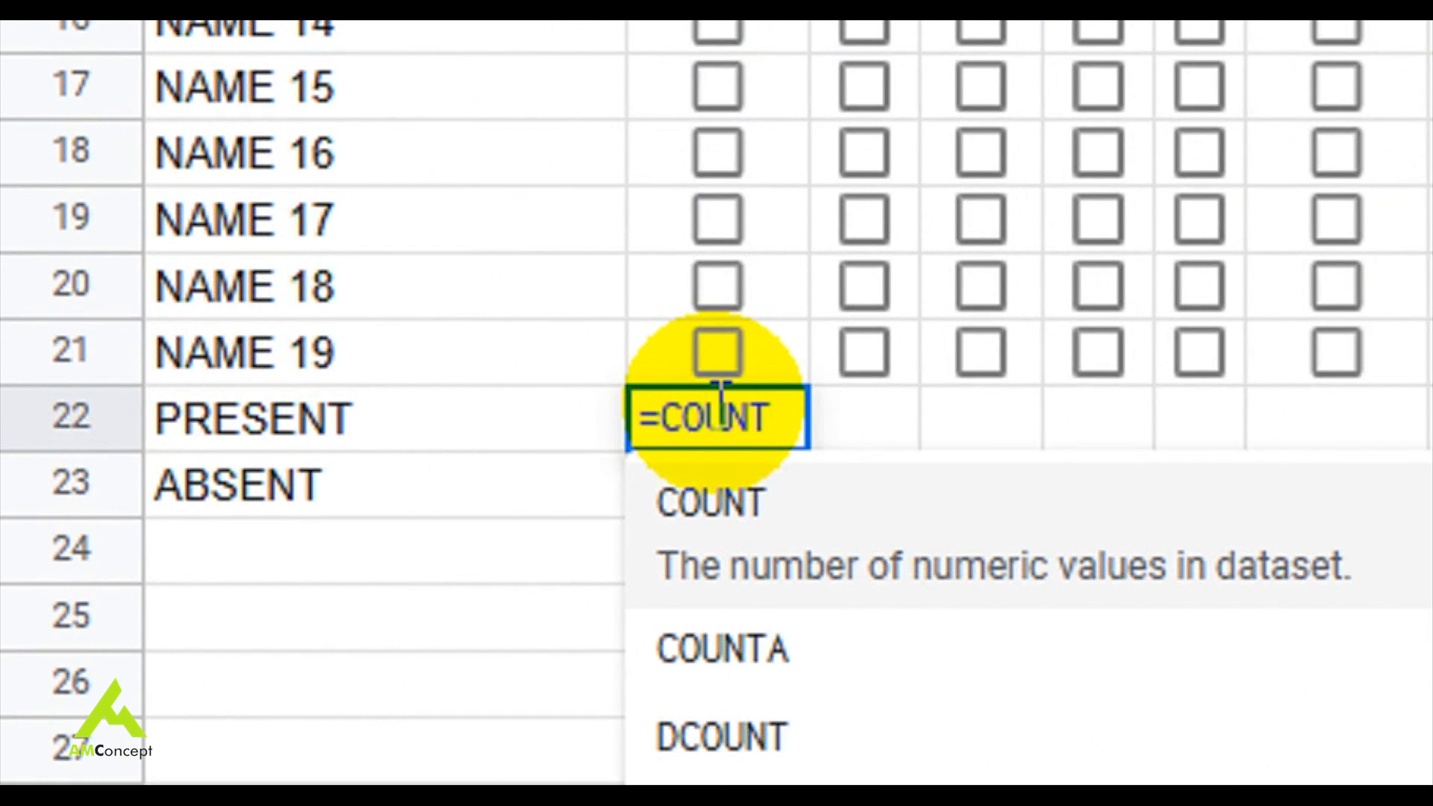
type("IF")
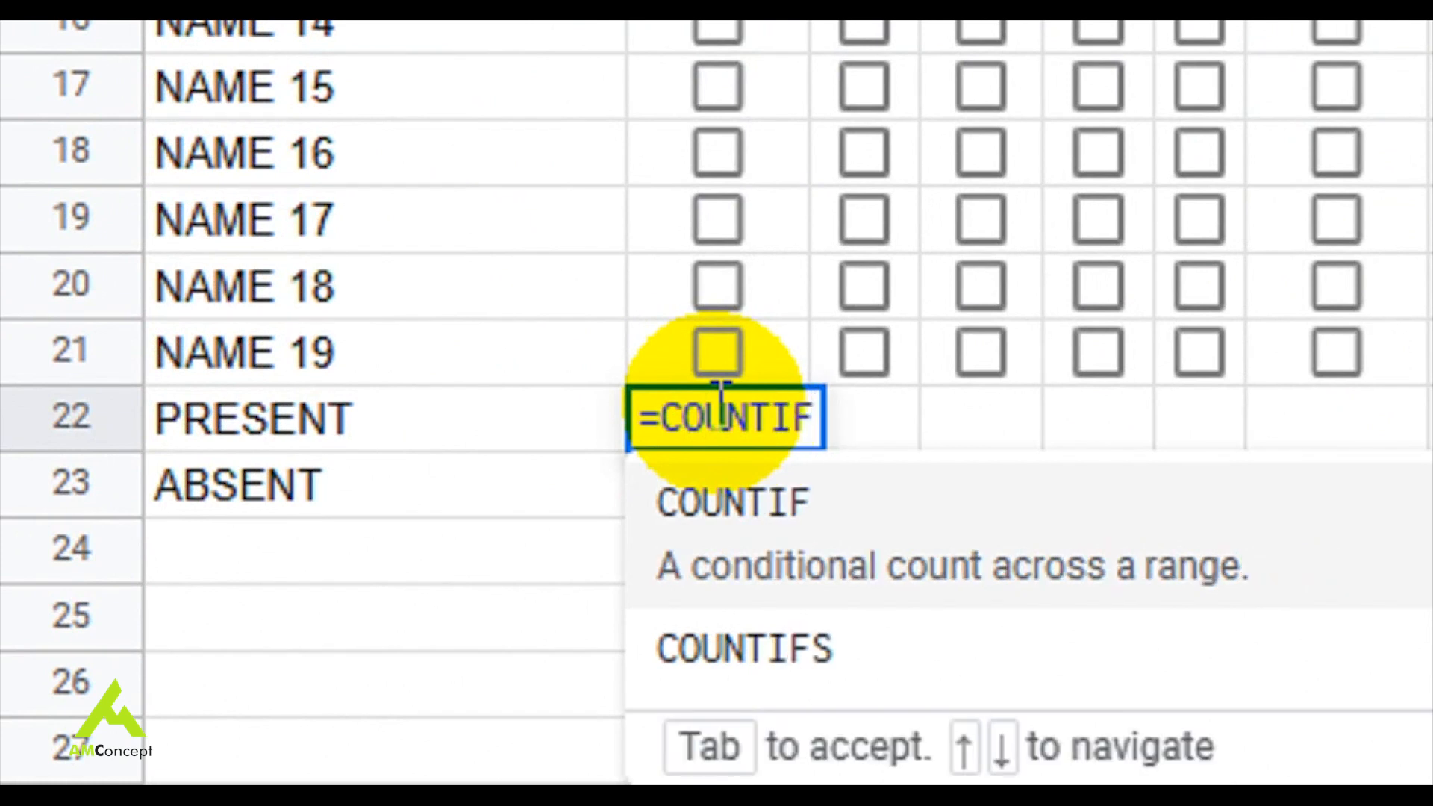
type("(")
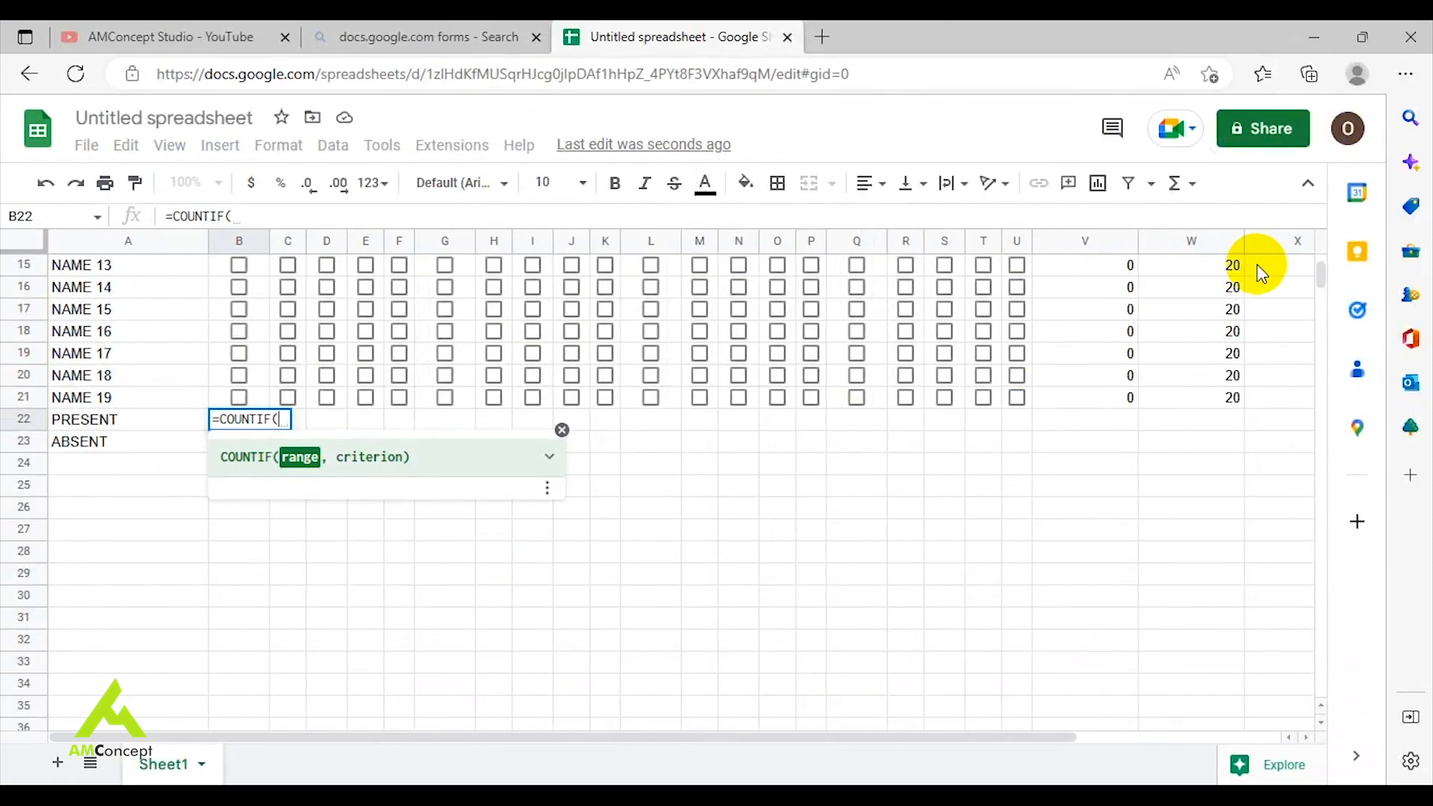
left_click_drag(1320, 273, 1319, 259)
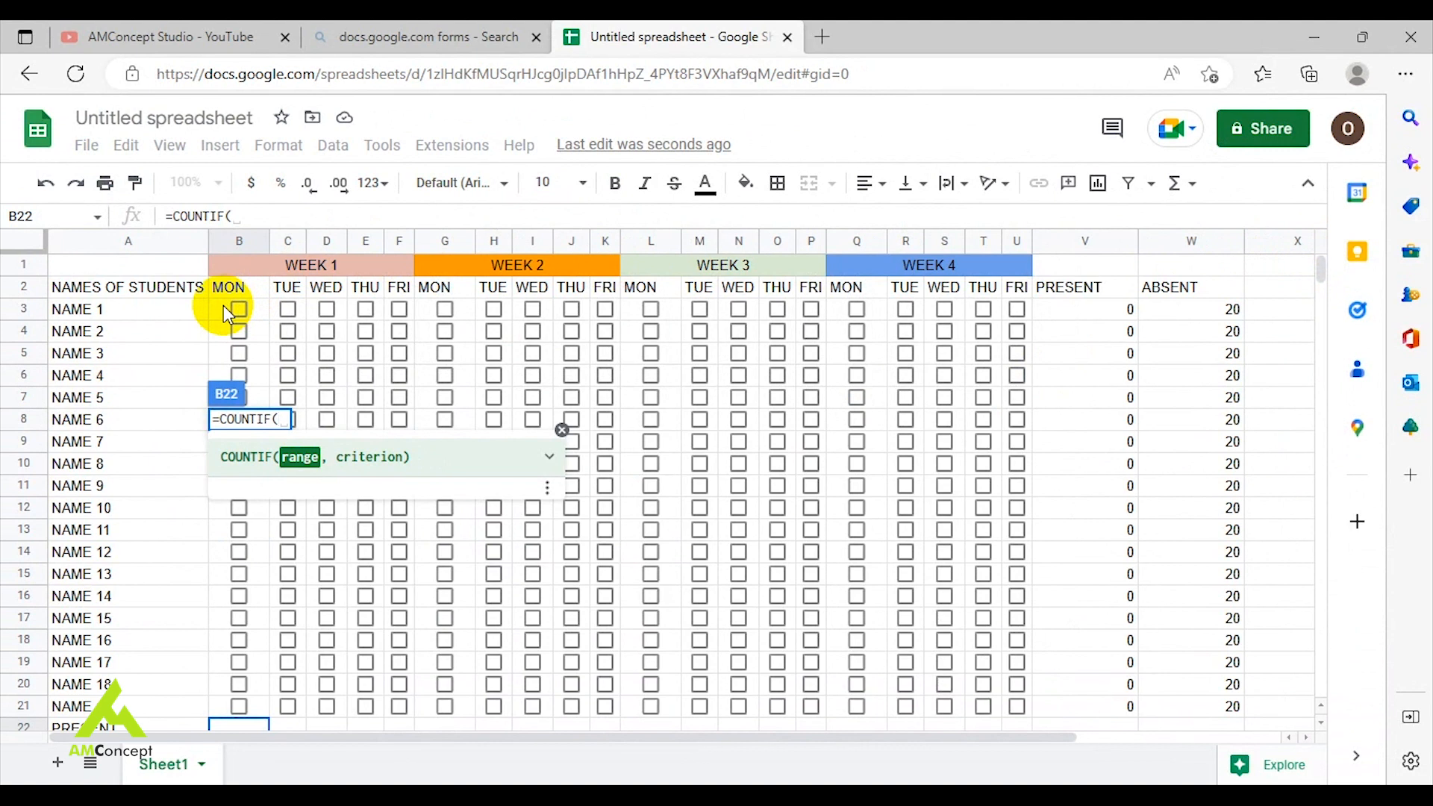
left_click_drag(224, 308, 239, 485)
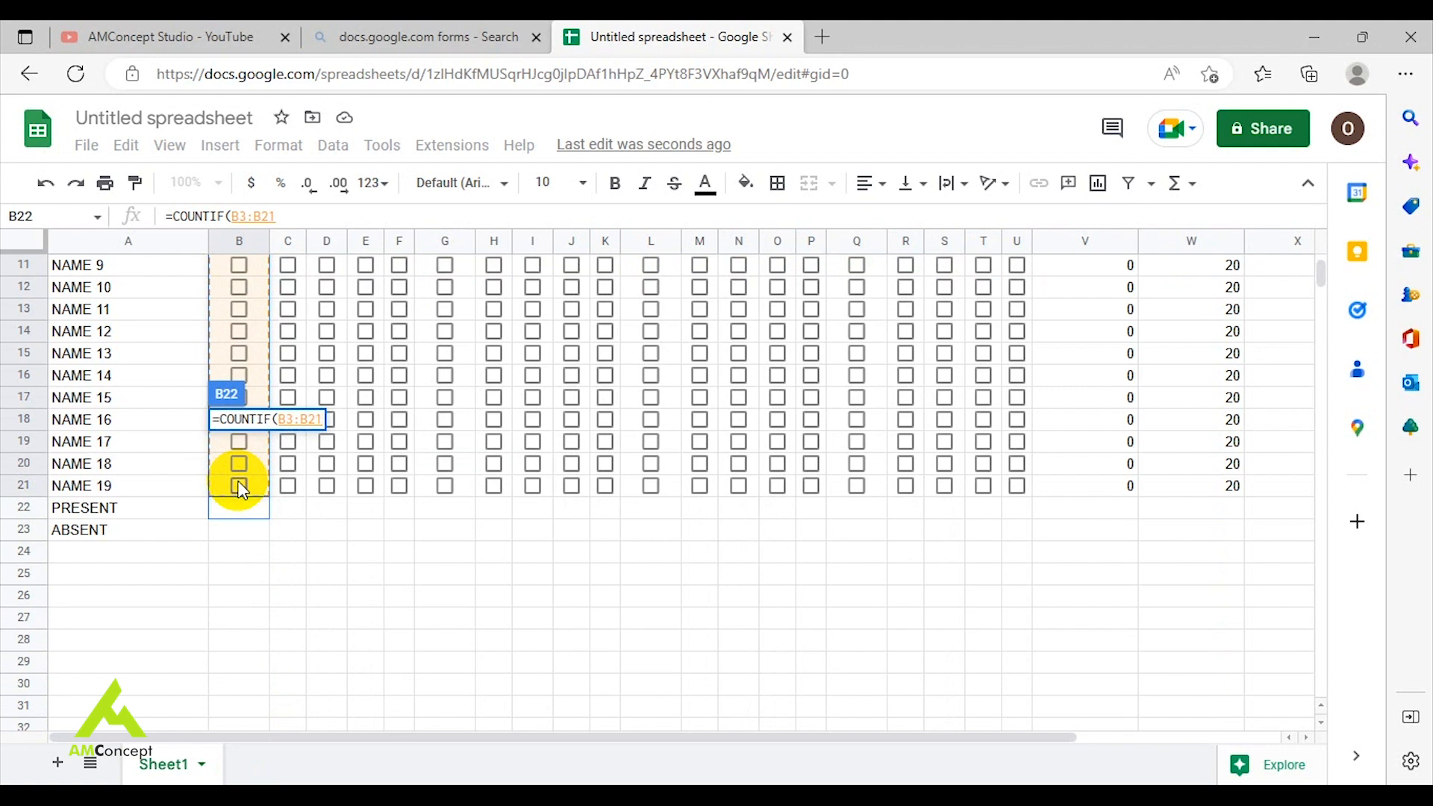
Complete the B22 formula with the criterion "TRUE" and fill it across the PRESENT row to U22.
type(",")
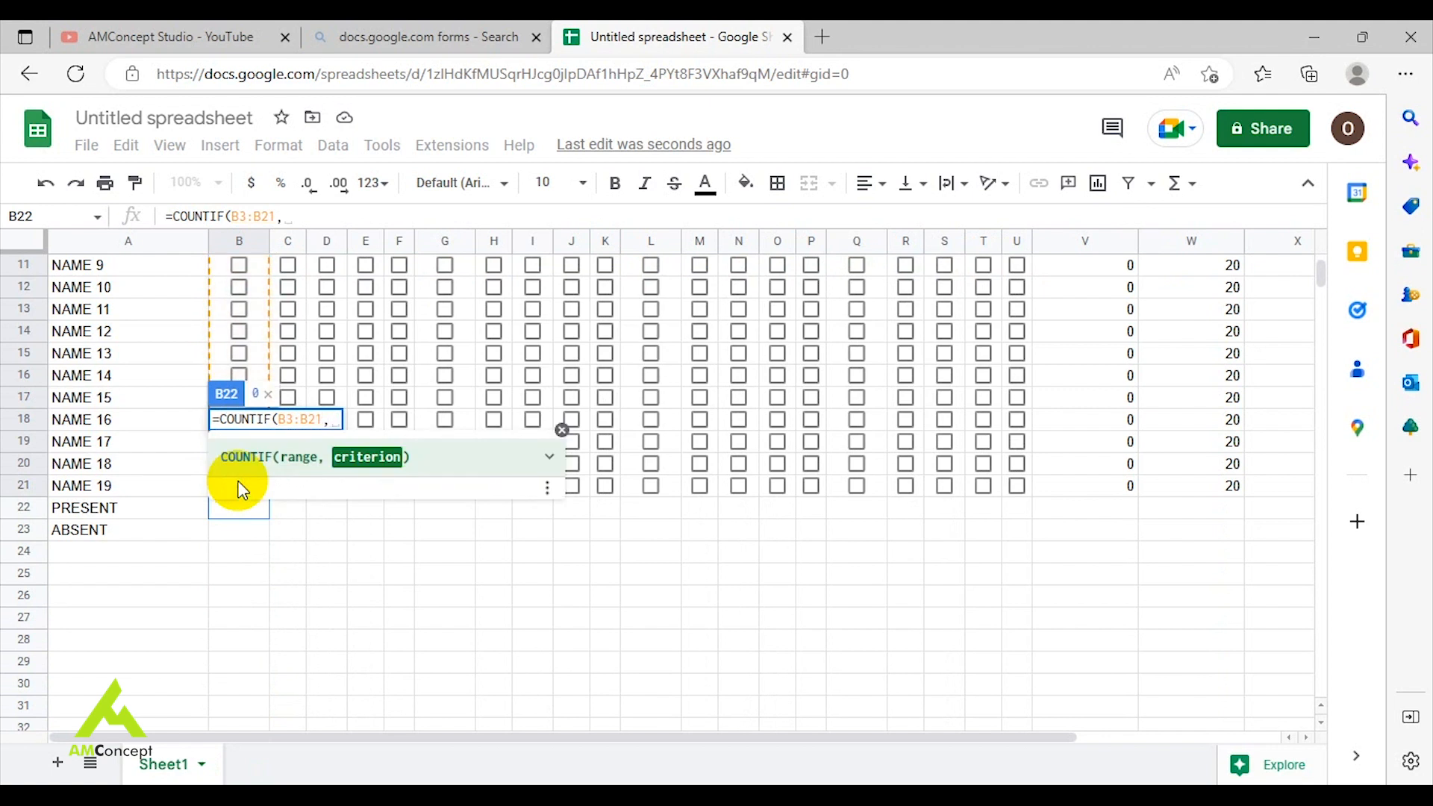
type("\"")
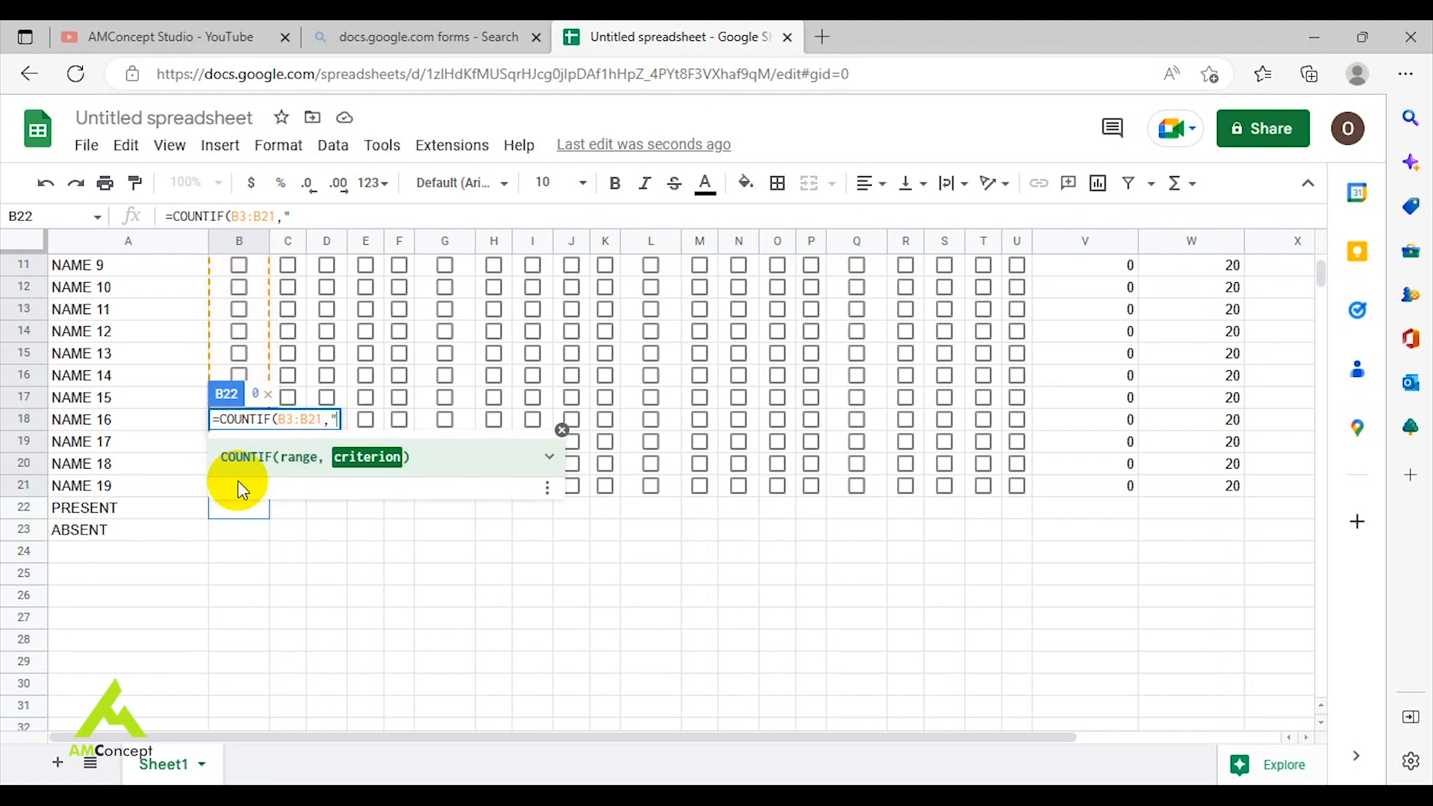
type("TRUE")
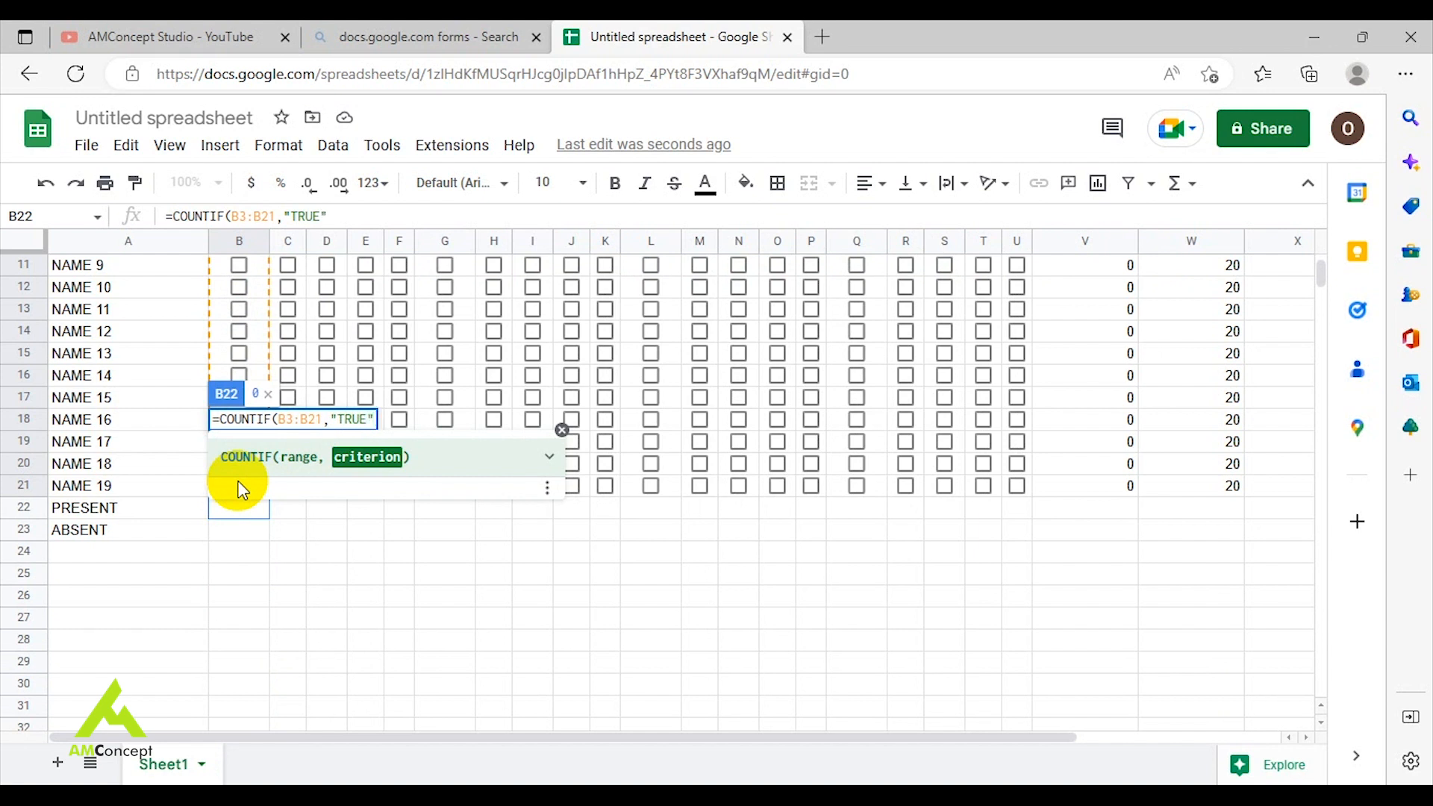
type("\")")
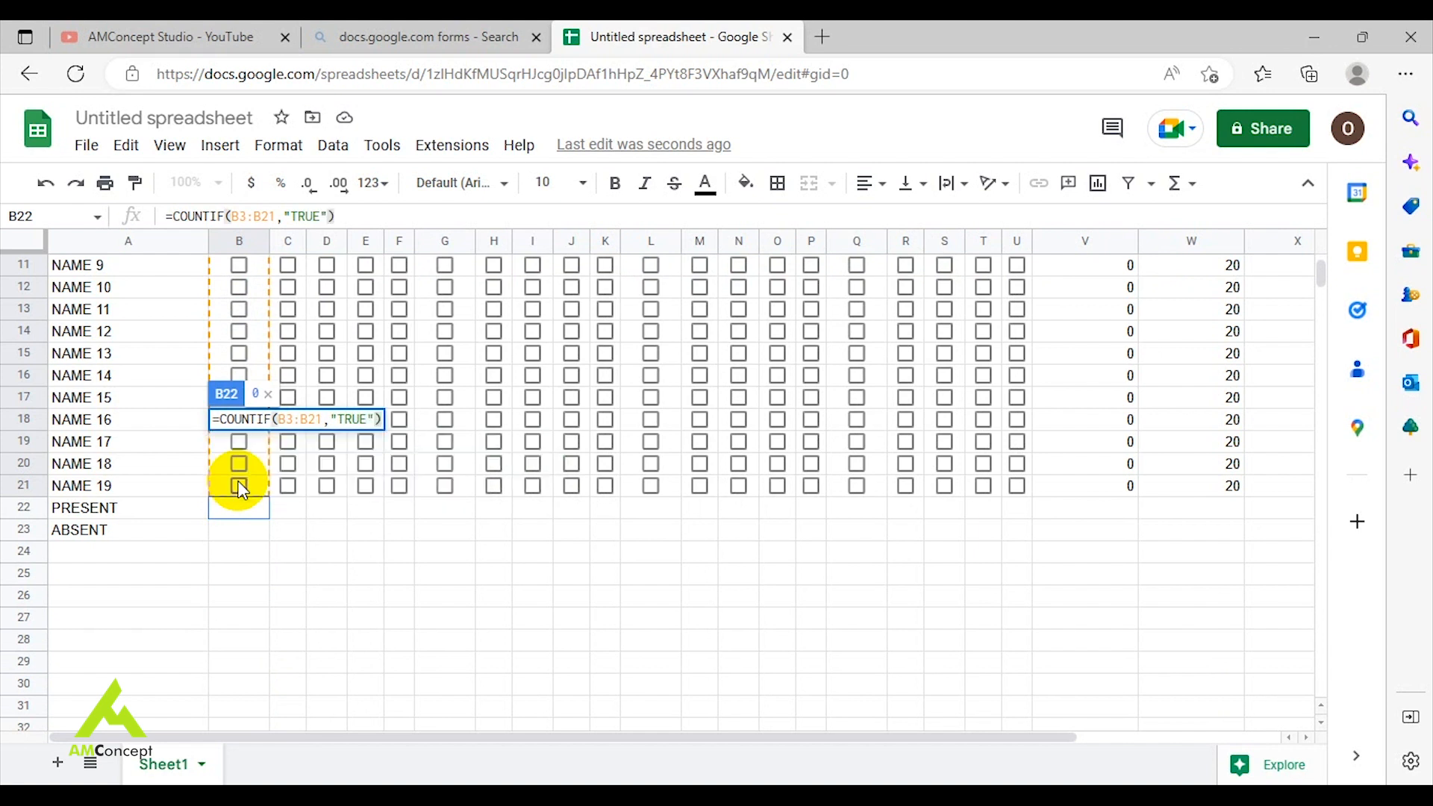
key("Return")
left_click(251, 508)
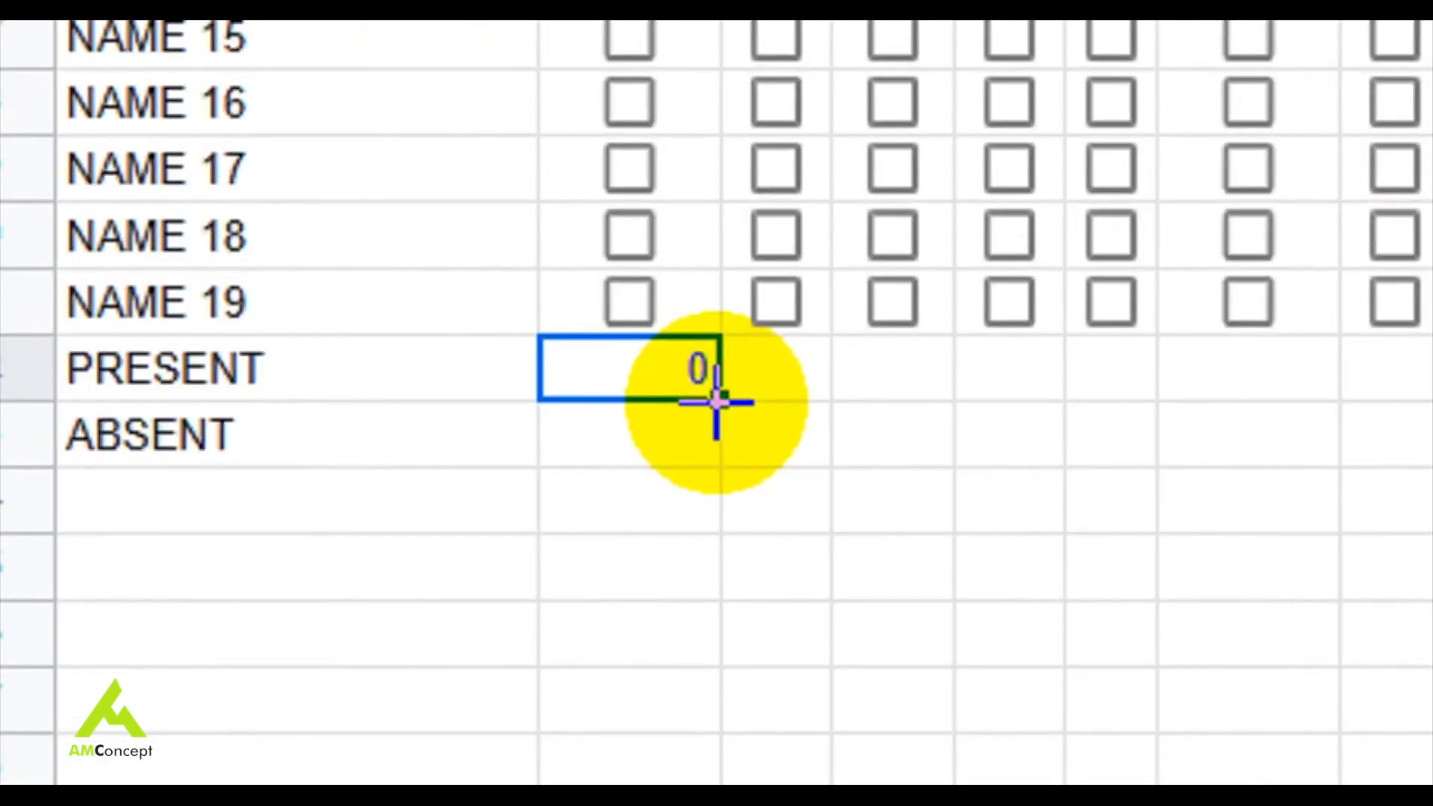
left_click_drag(716, 403, 1079, 381)
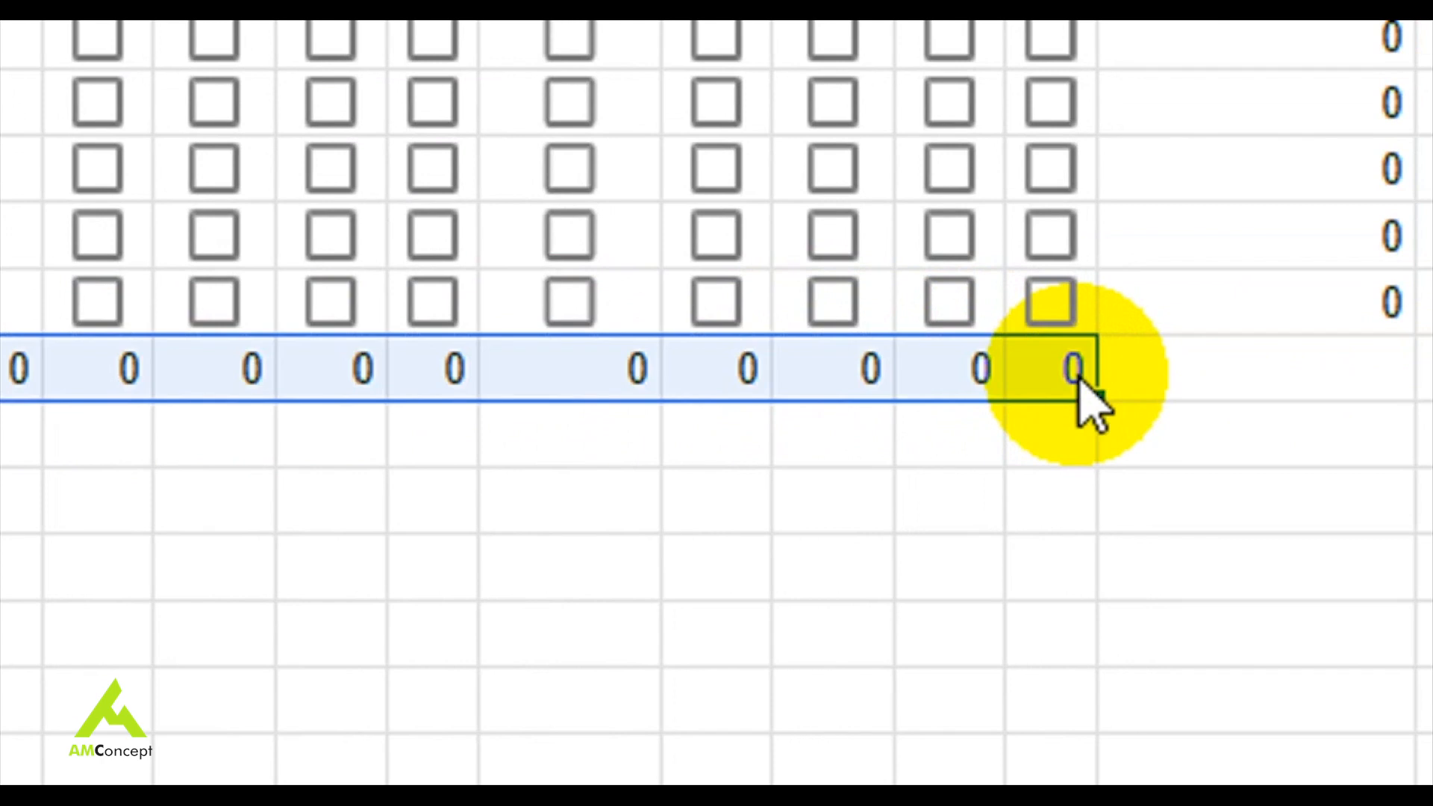
Begin a COUNTIF formula in B23, in the ABSENT row, with B3:B21 as its range.
left_click(239, 612)
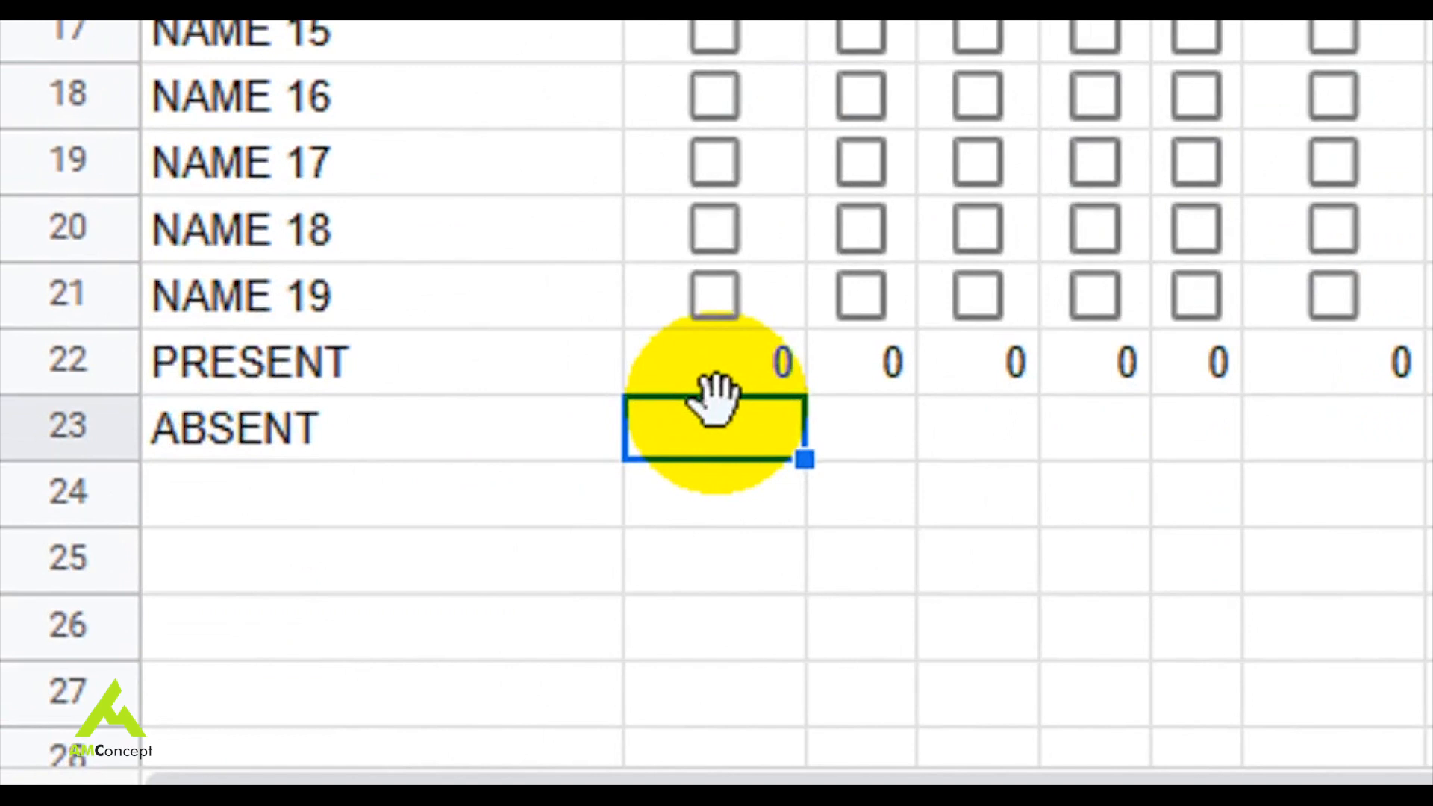
type("=")
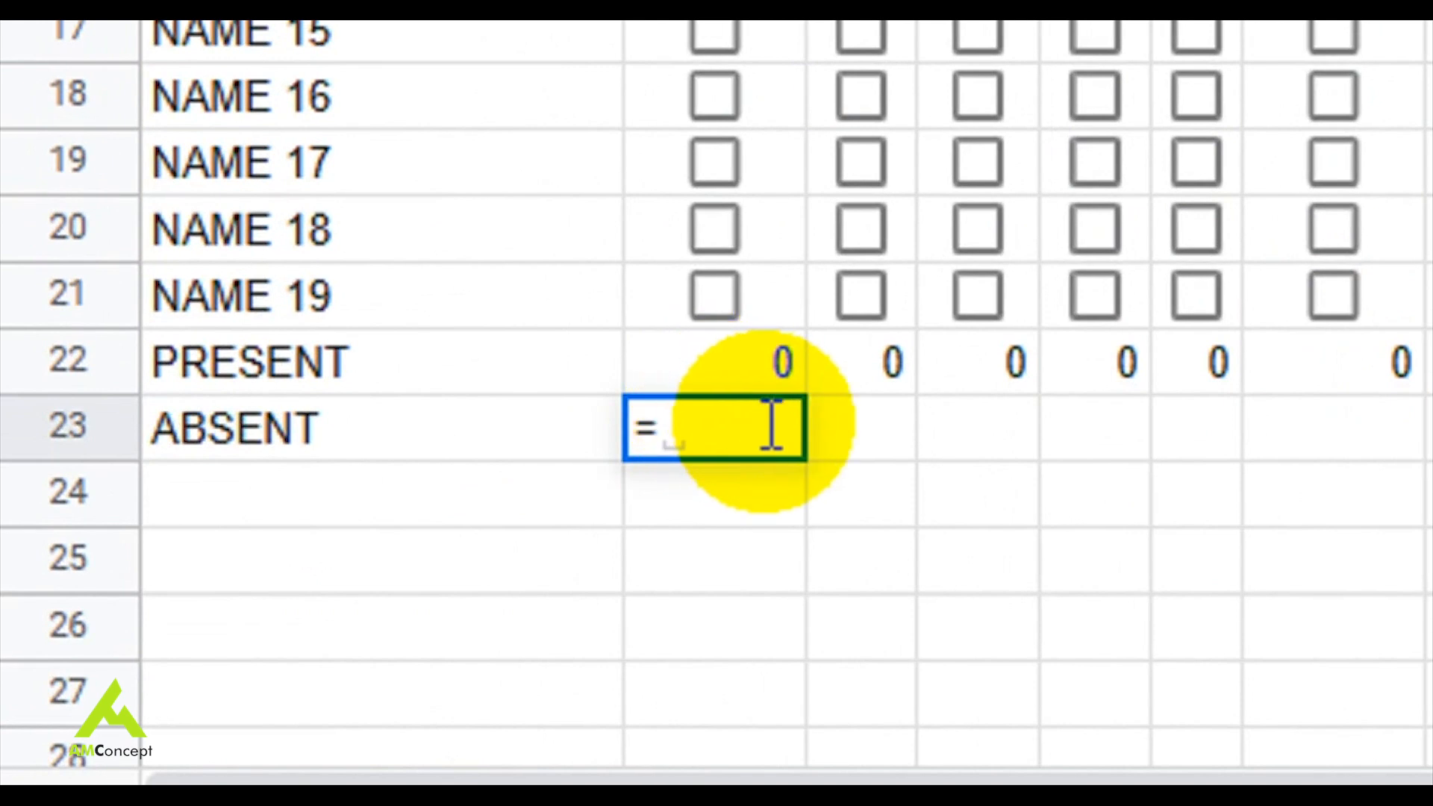
type("COUNT")
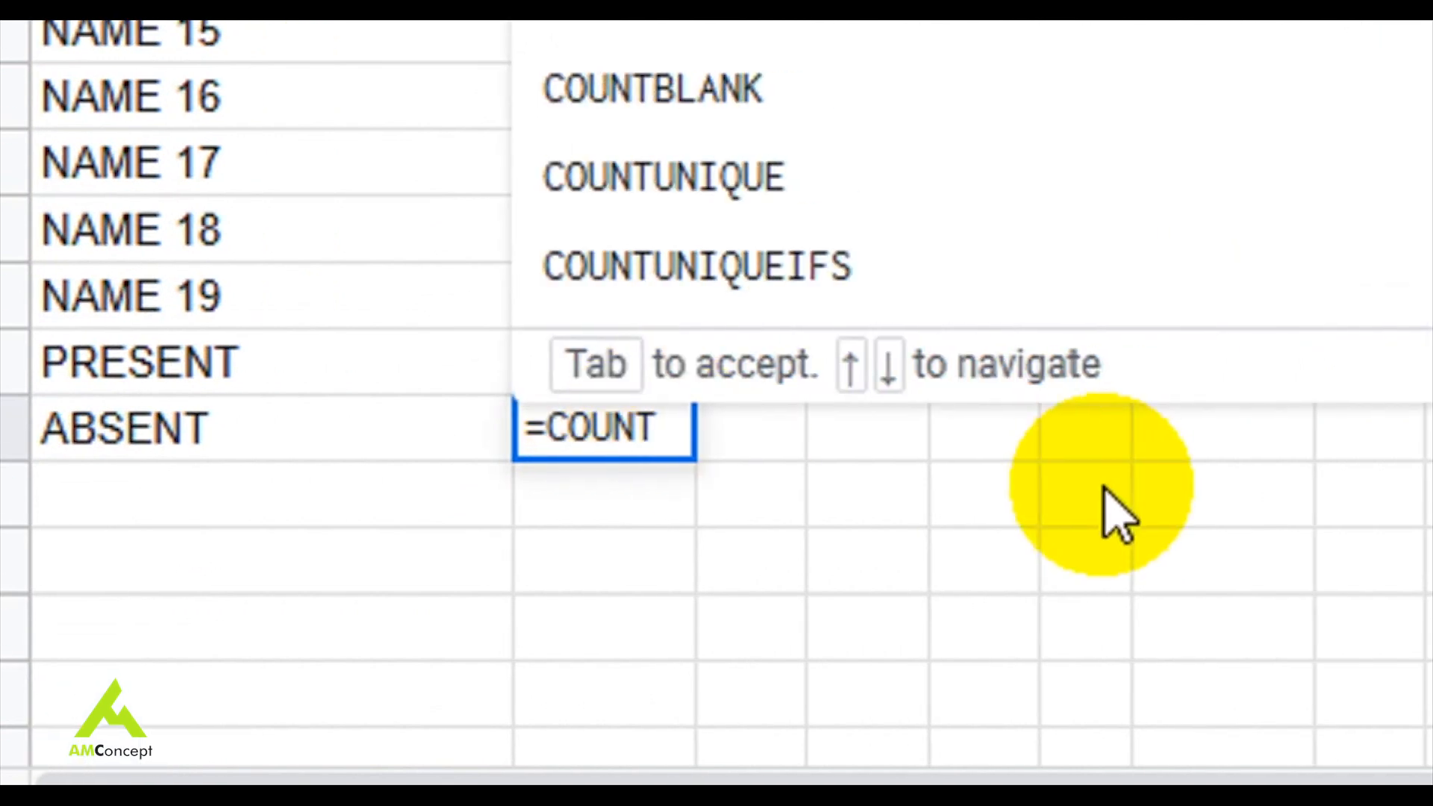
type("IF")
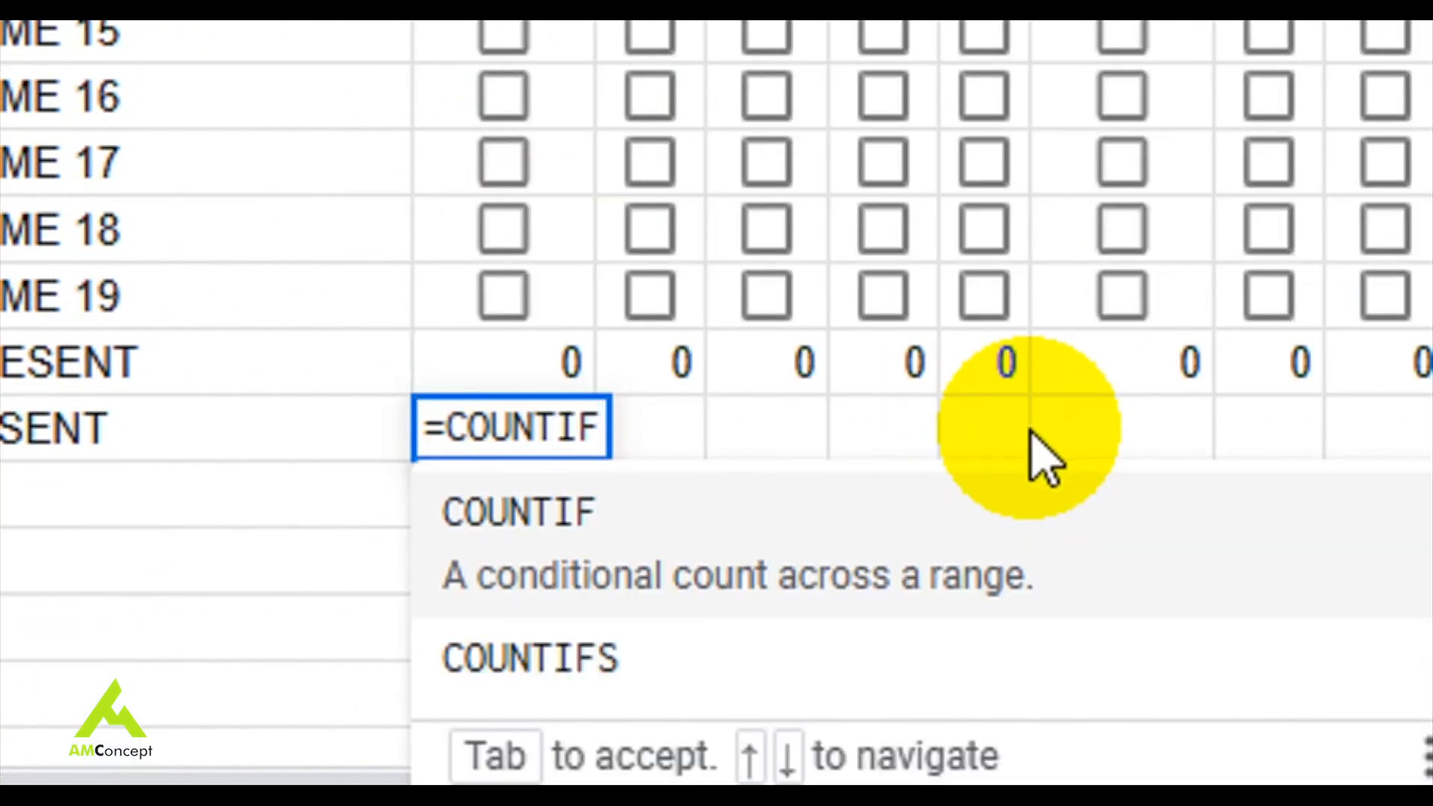
type("(")
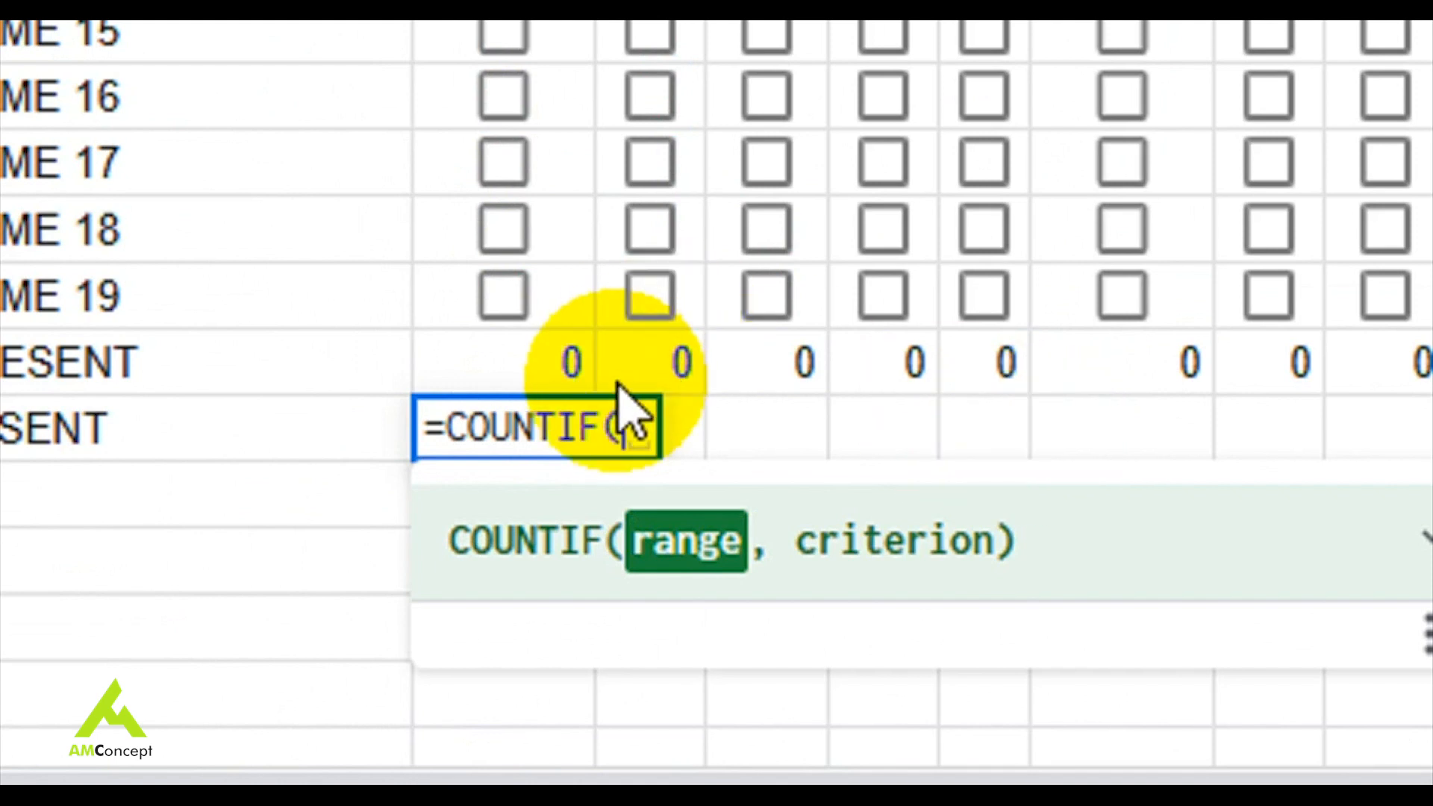
type("B3")
type(":")
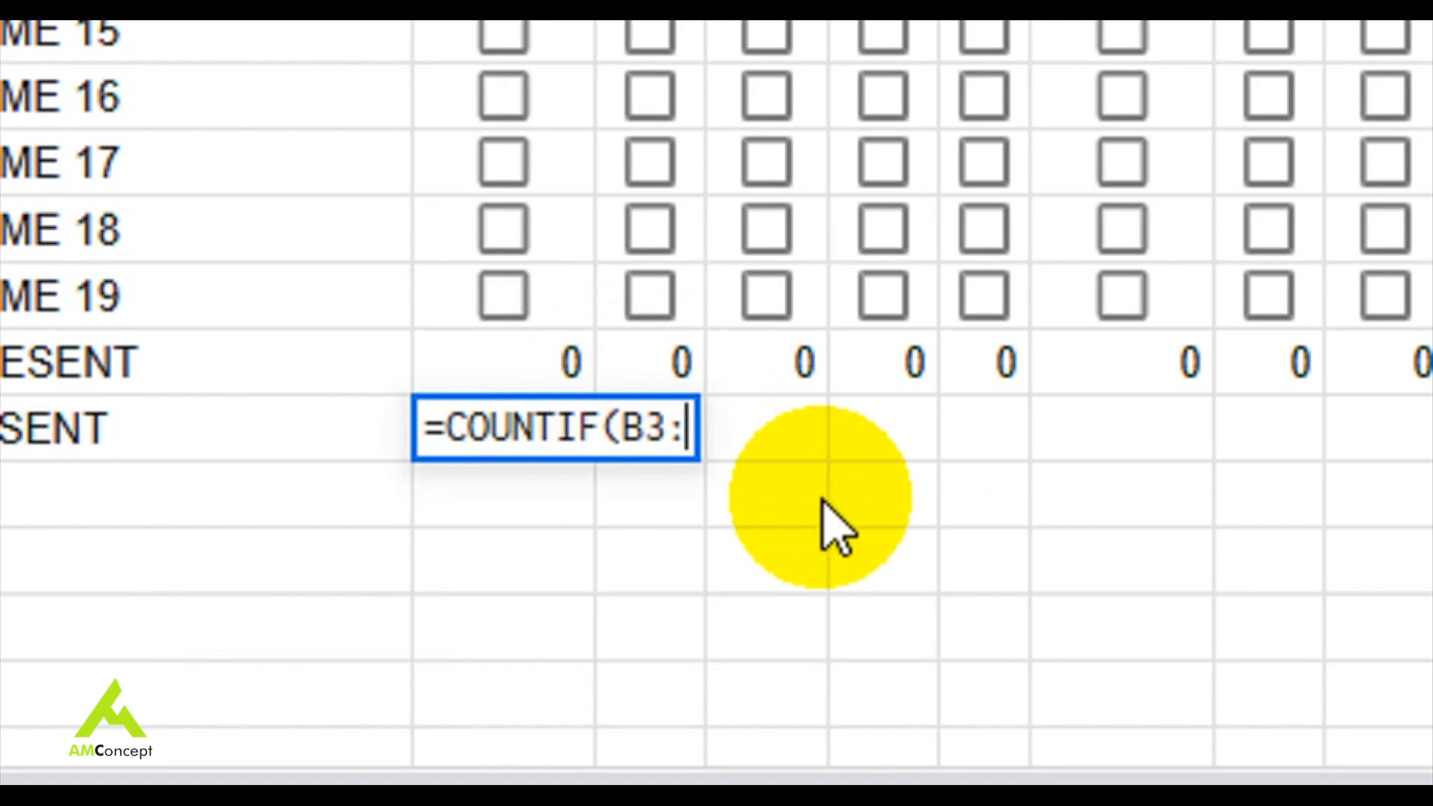
type("B21")
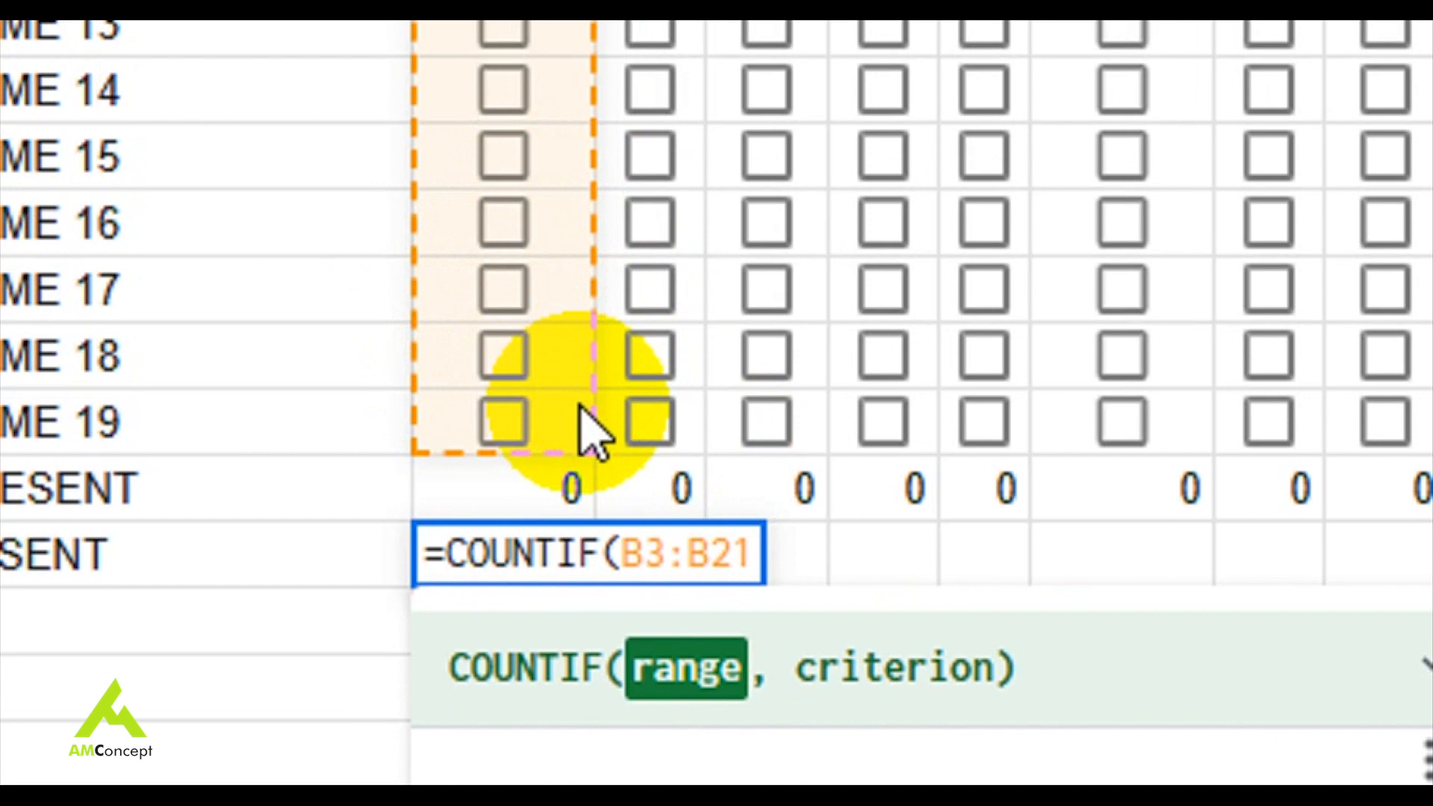
Complete the B23 formula with the criterion "FALSE" and fill it across the ABSENT row to U23.
type(", ")
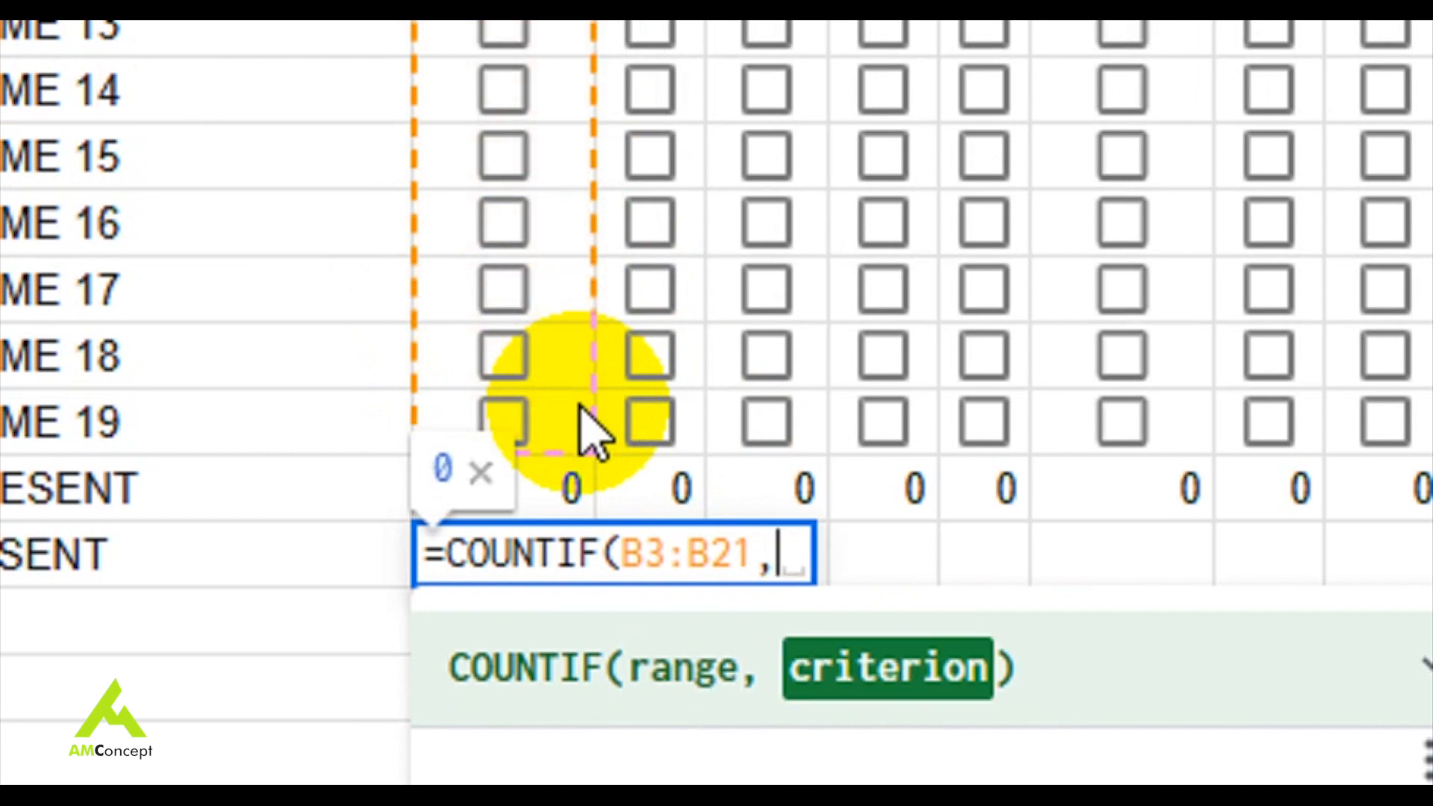
type("\"")
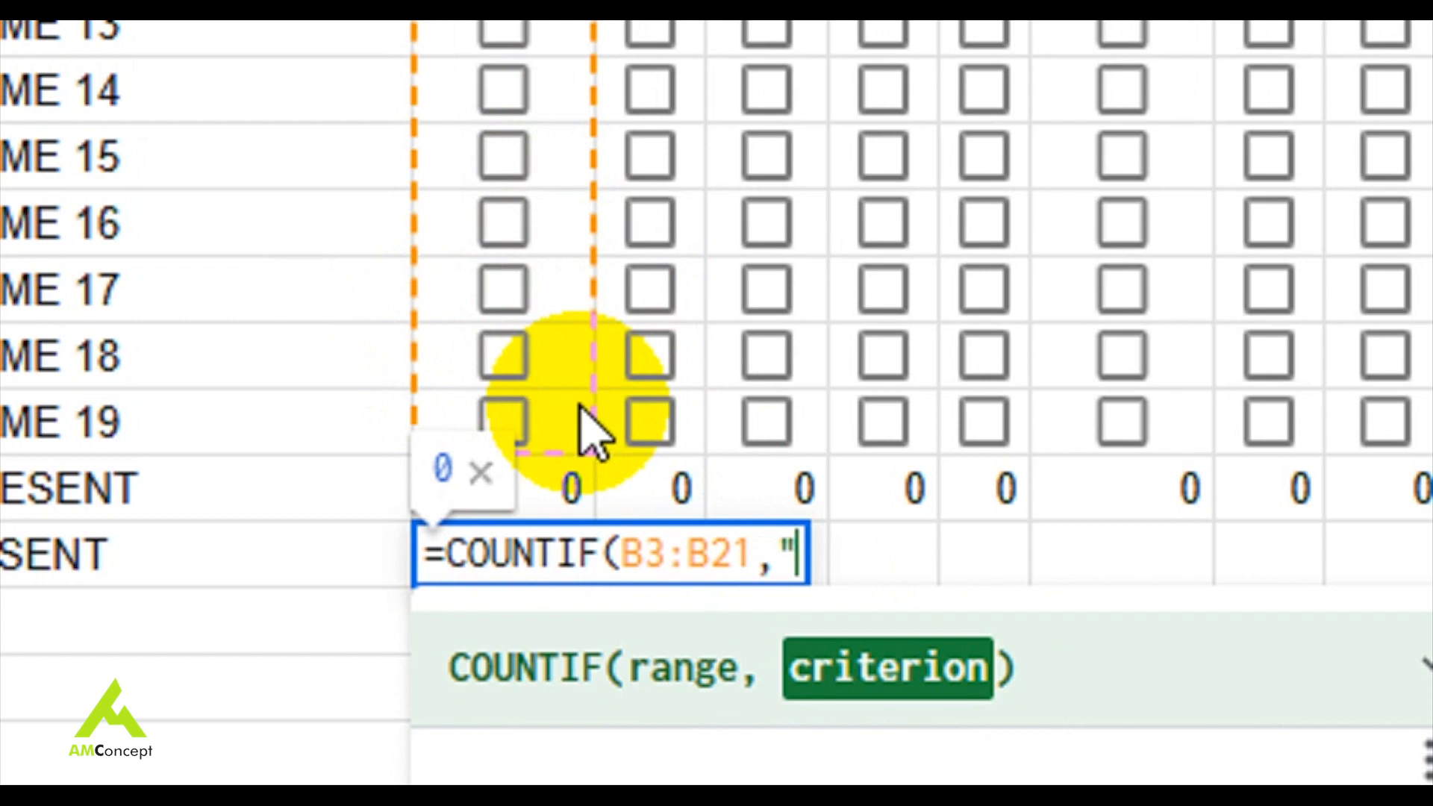
type("F")
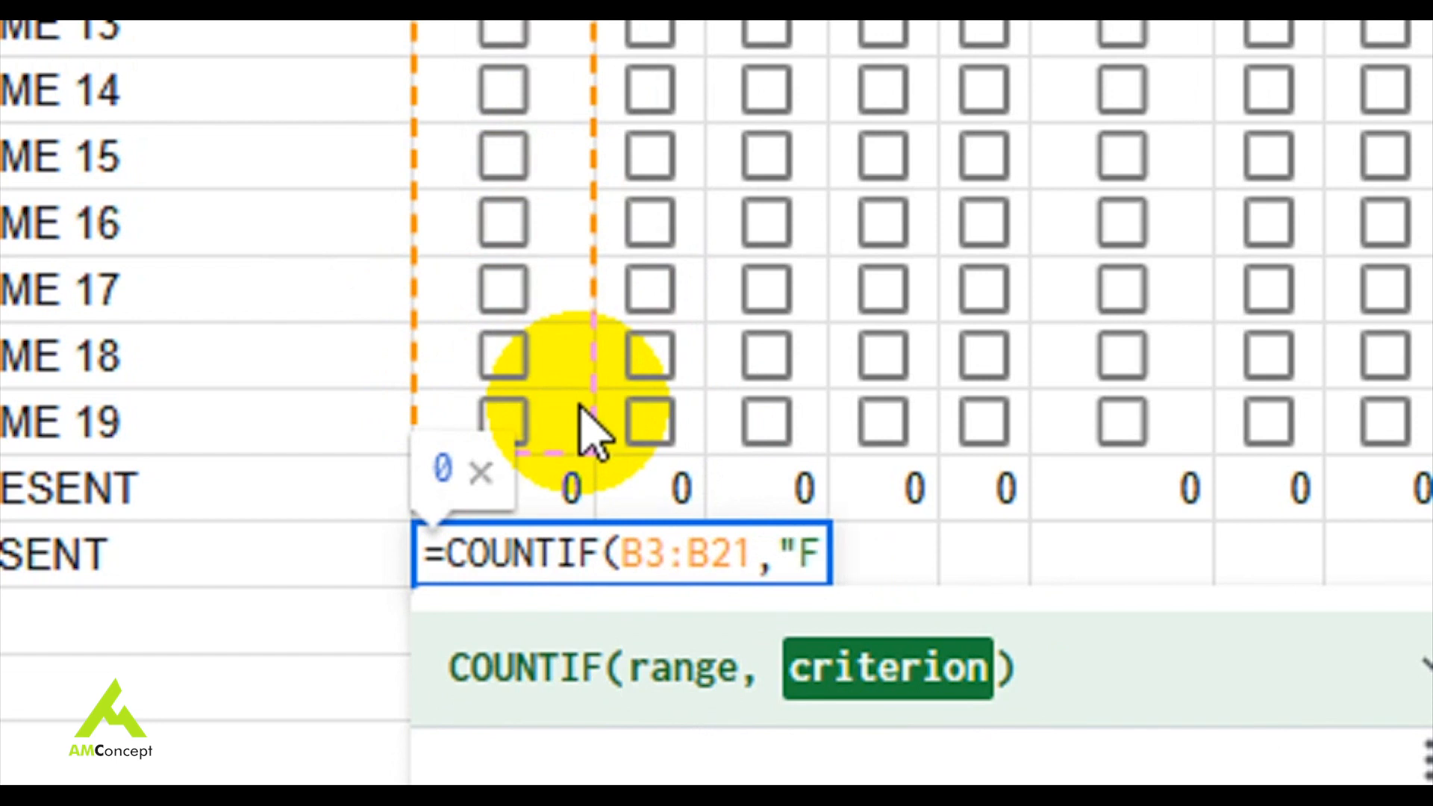
type("ALSE")
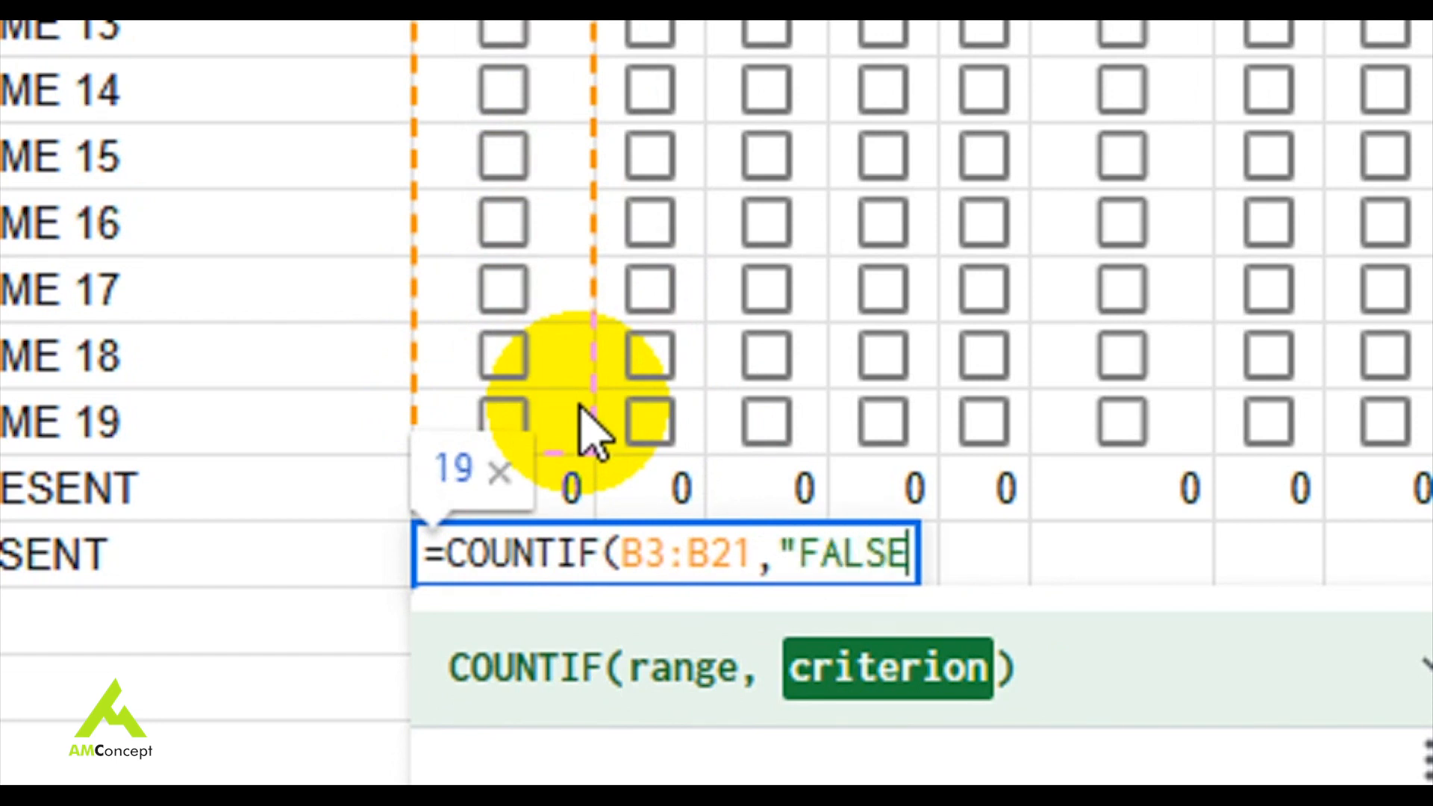
type("\"")
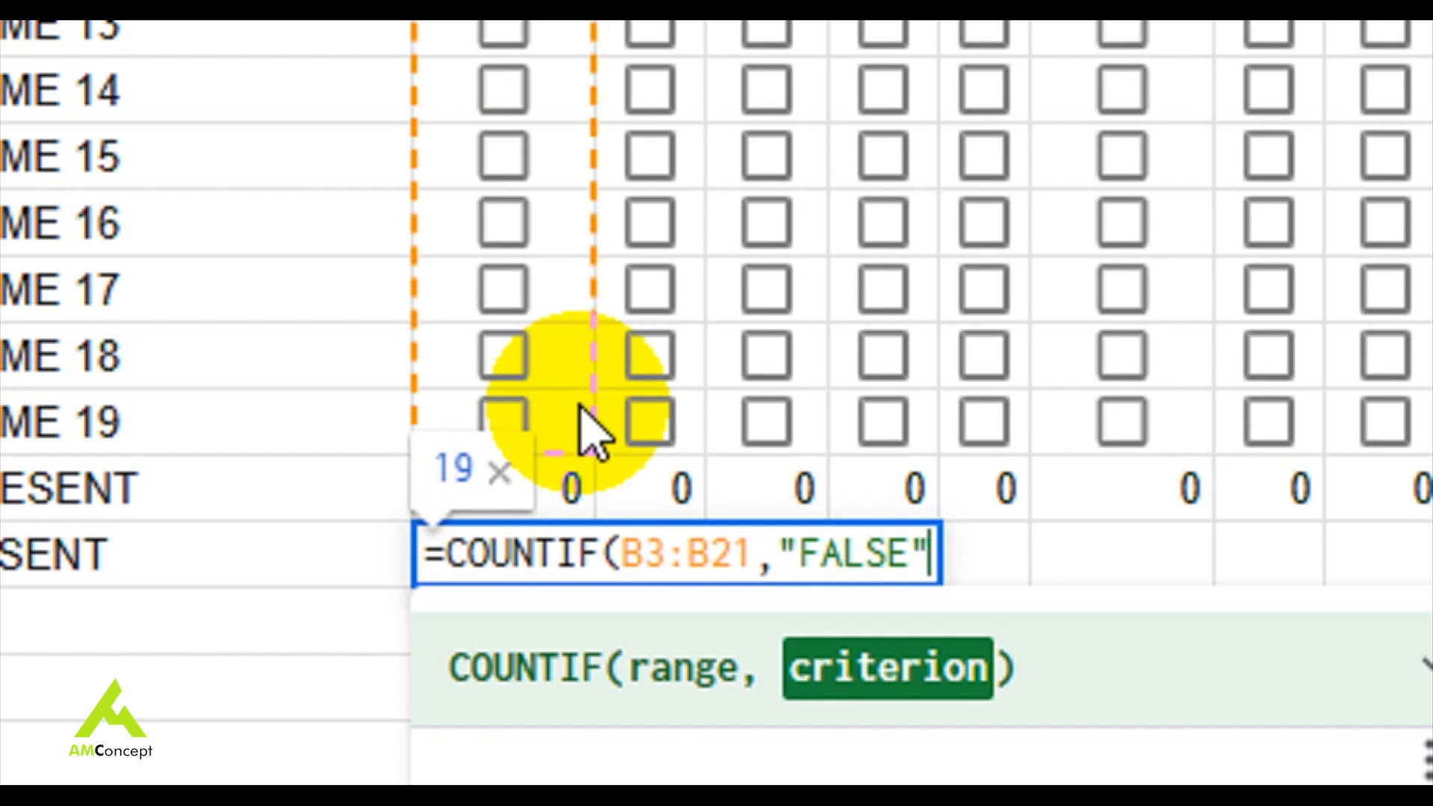
type(")")
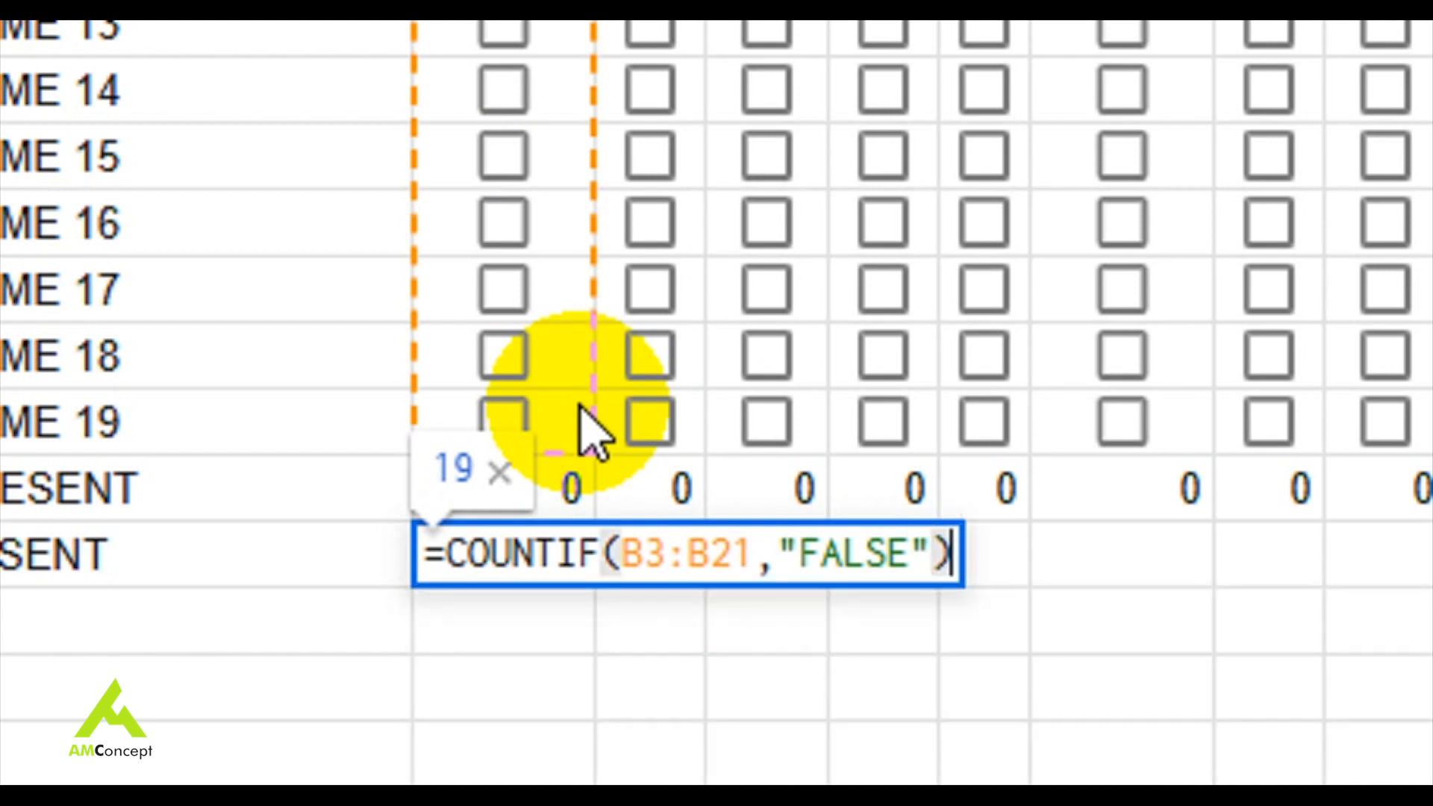
key("Return")
left_click(574, 556)
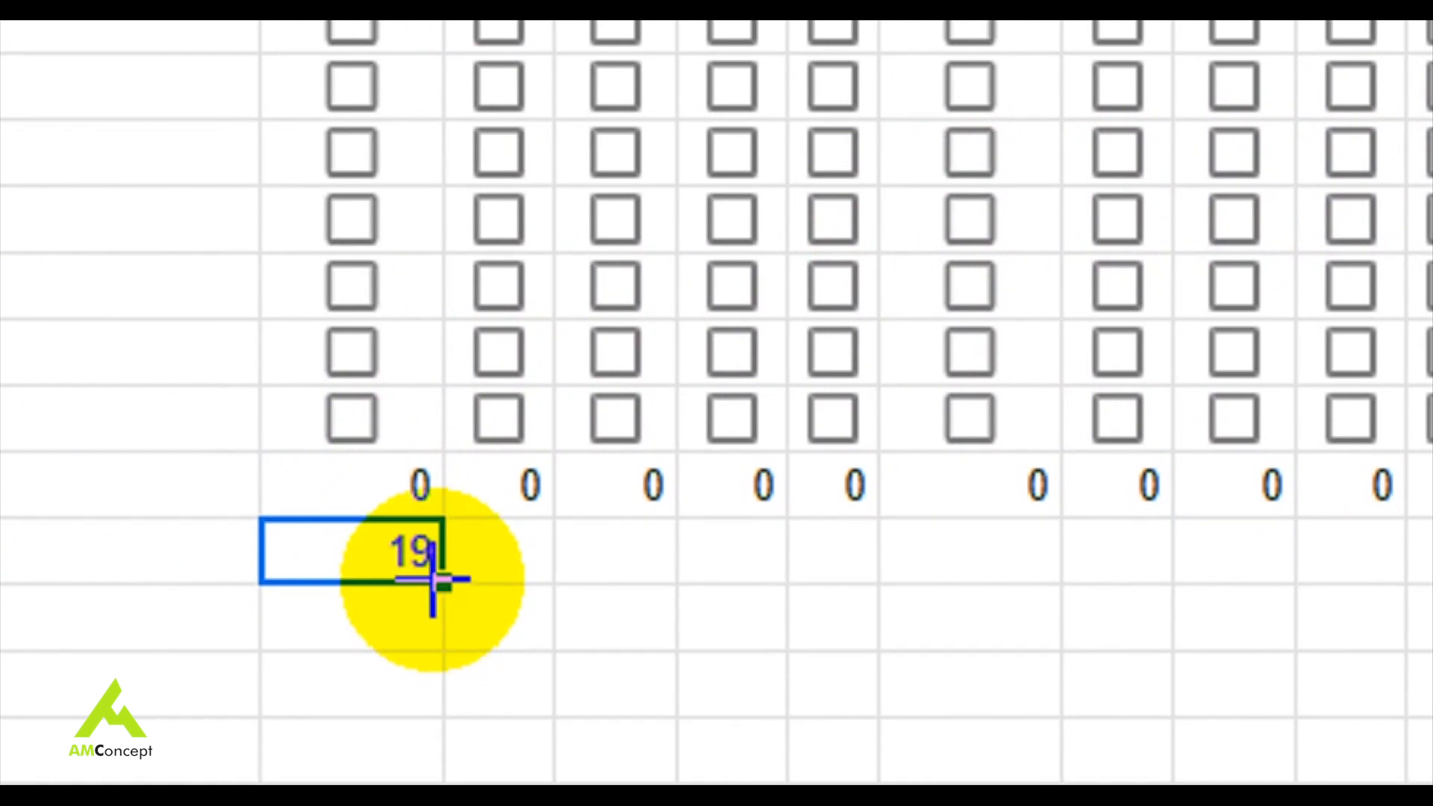
left_click_drag(442, 582, 1184, 531)
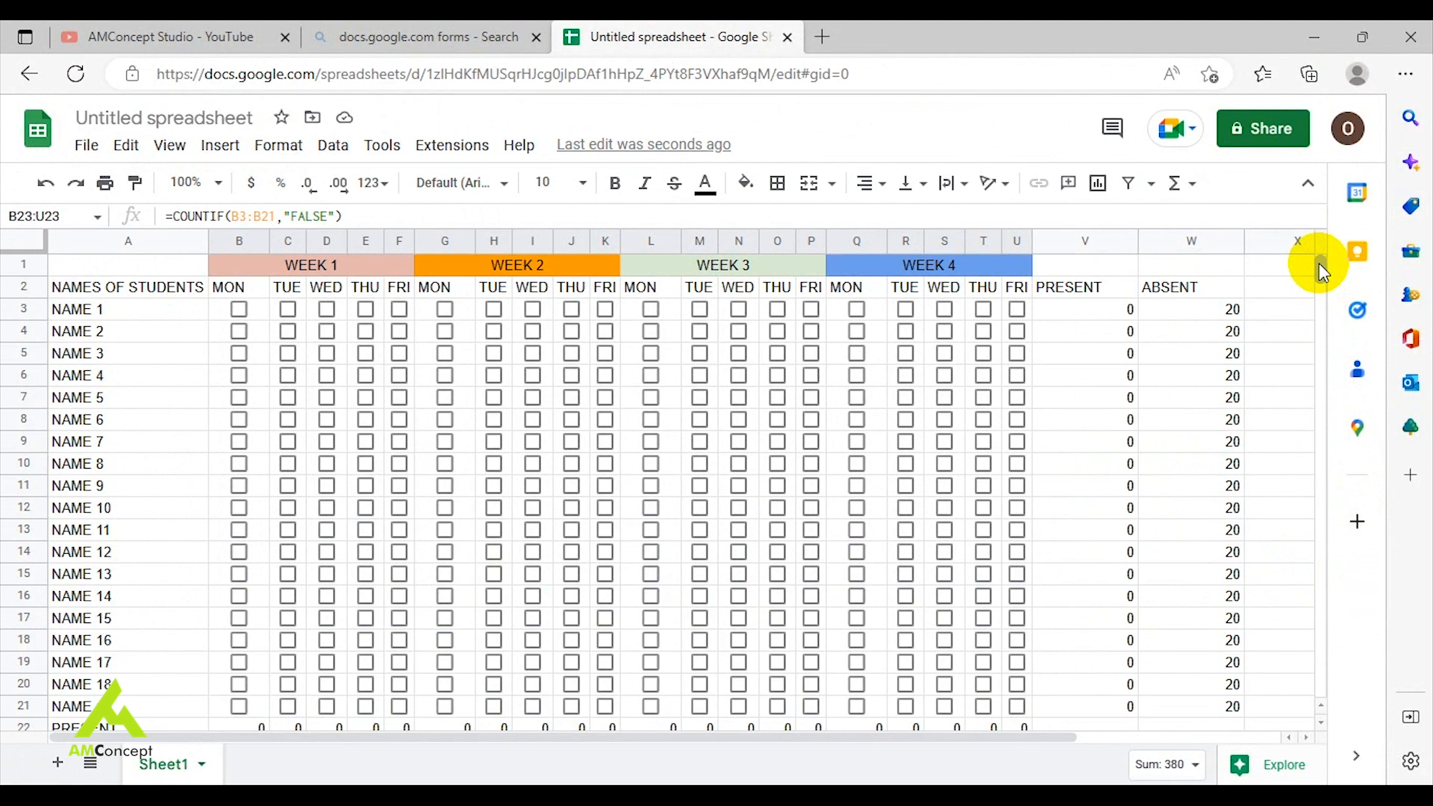
Mark NAME 1 present on Monday of WEEK 1 and check the daily totals in rows 22 and 23.
left_click(239, 309)
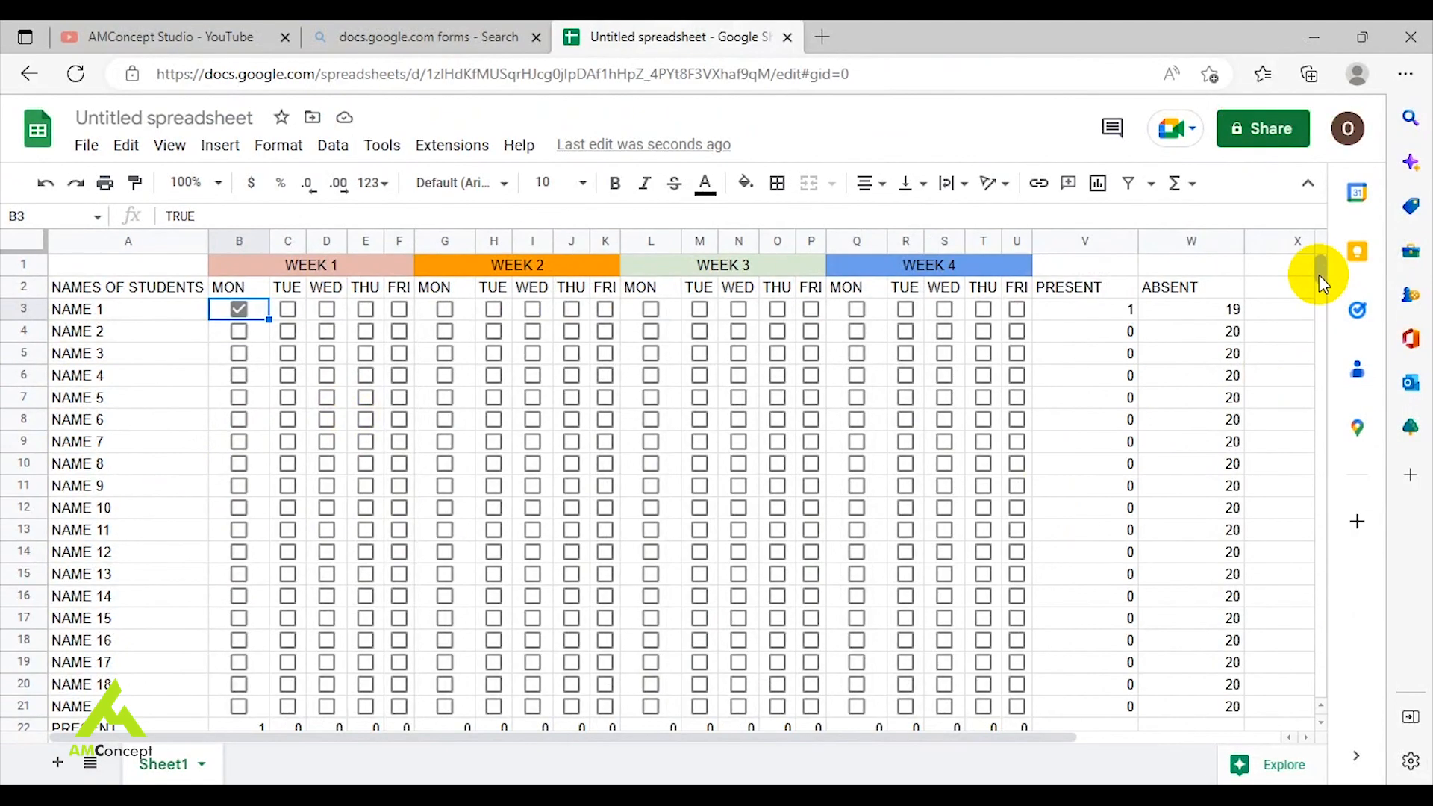
scroll(1317, 298, "down", 2)
scroll(1317, 298, "down", 5)
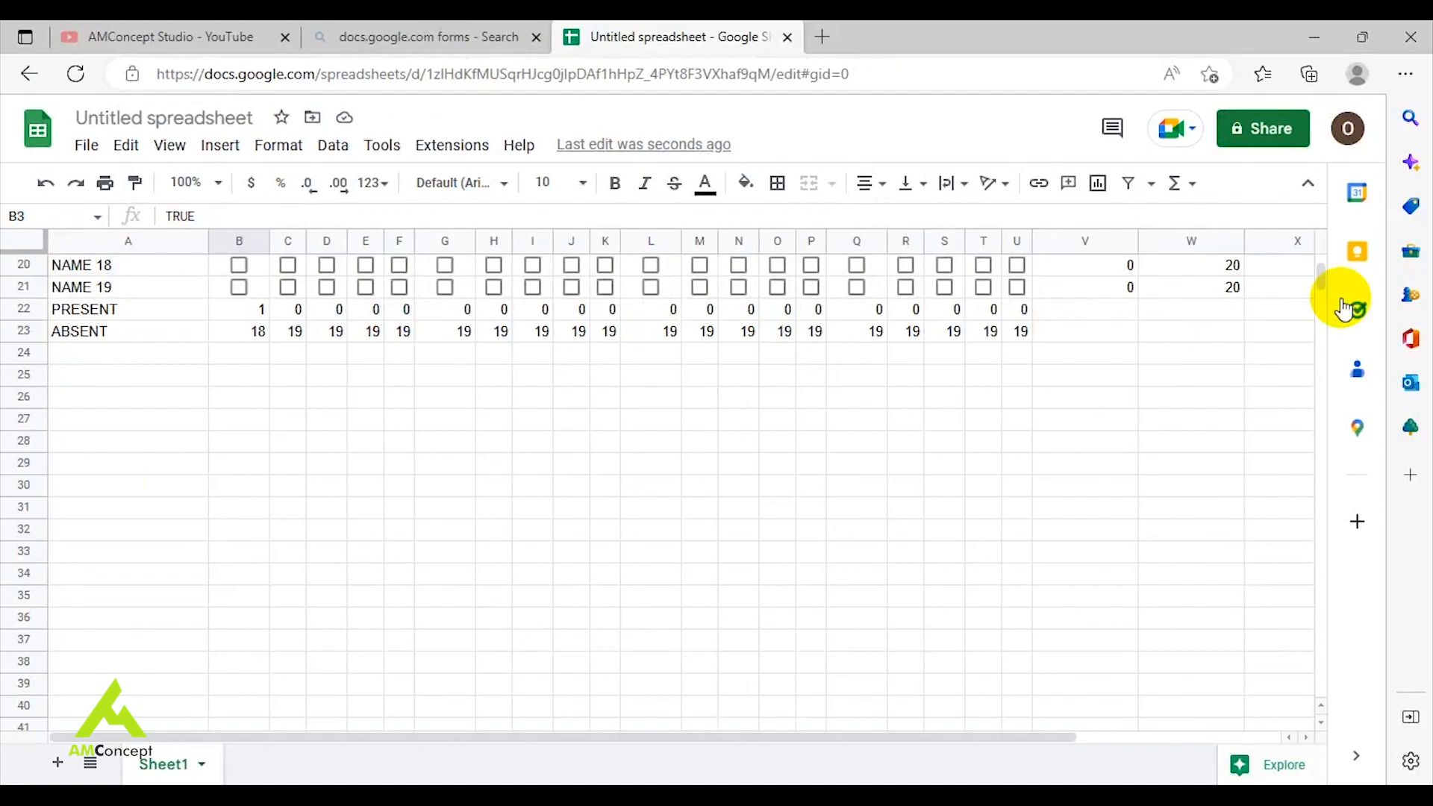
left_click_drag(1320, 282, 1318, 267)
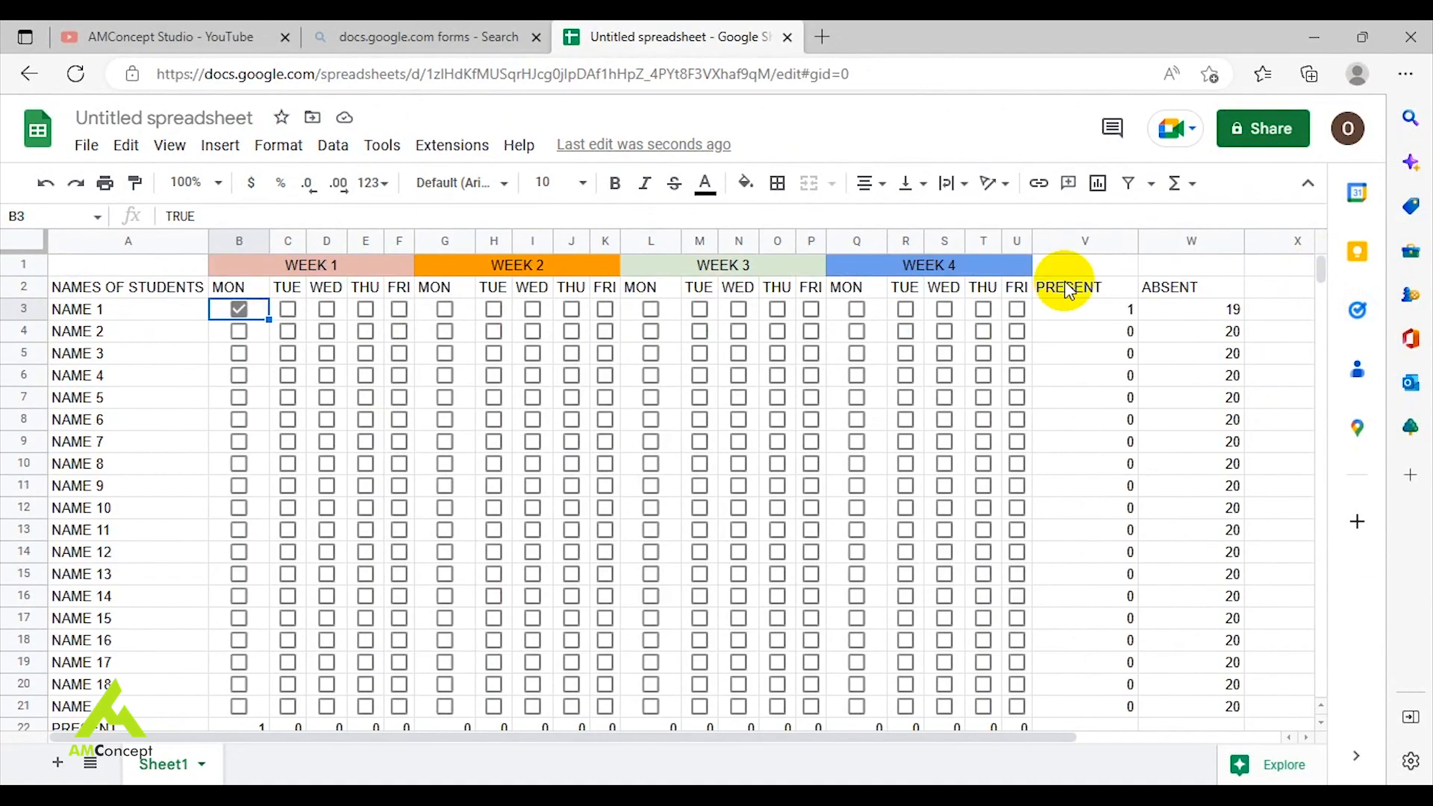
Mark NAME 2 through NAME 6 present on Monday of WEEK 1.
left_click(239, 329)
left_click_drag(239, 341, 238, 354)
left_click(236, 355)
left_click(240, 329)
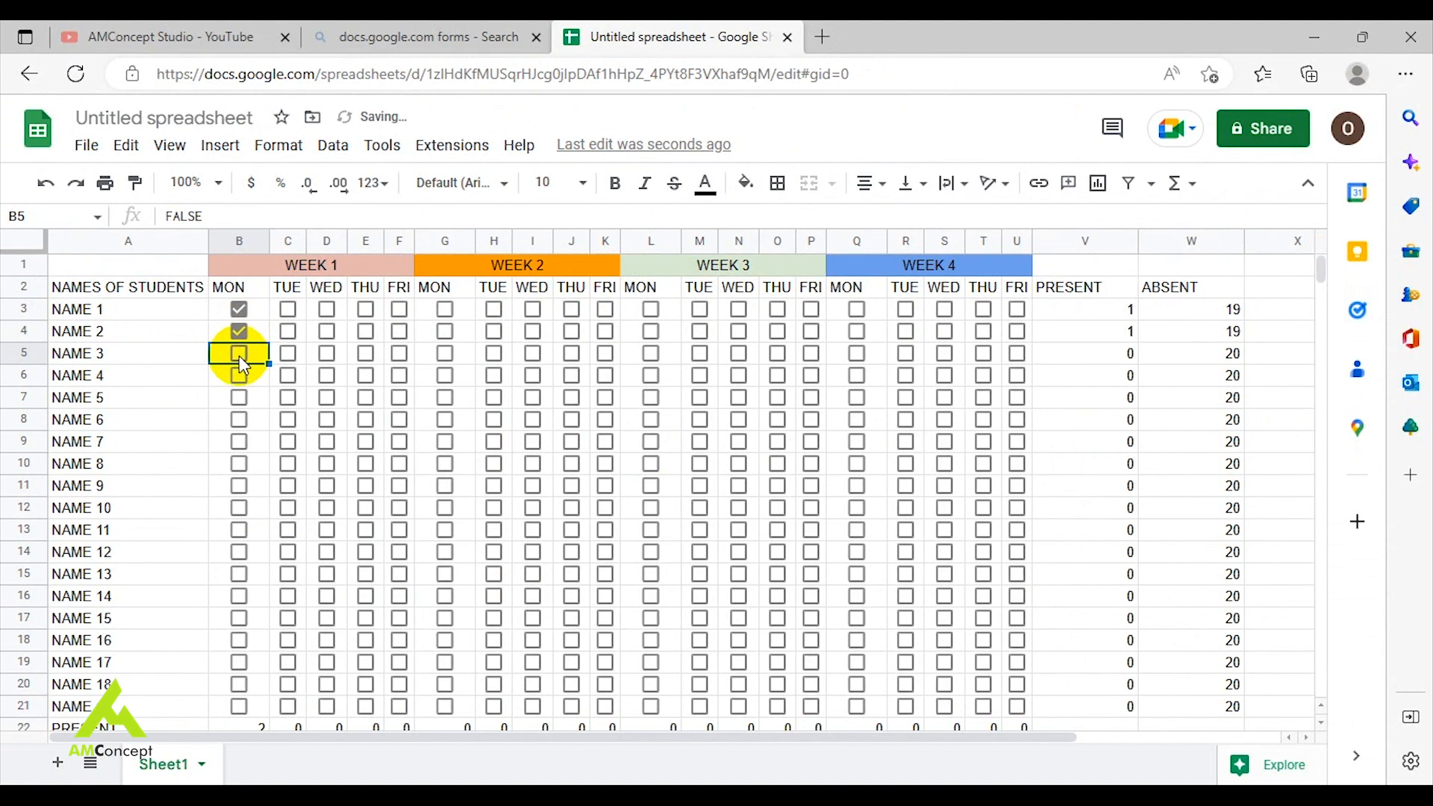
left_click(239, 355)
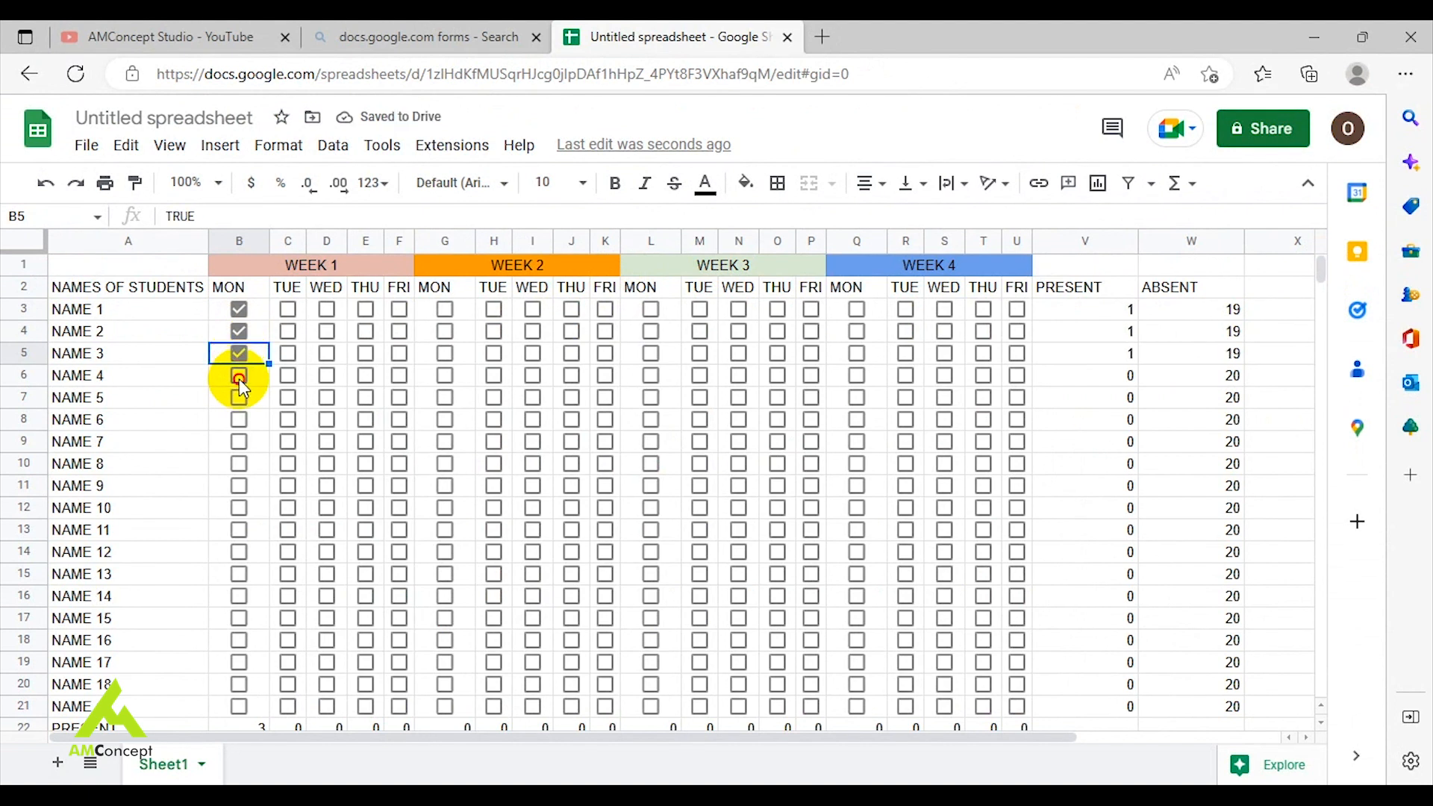
left_click(239, 377)
left_click(240, 405)
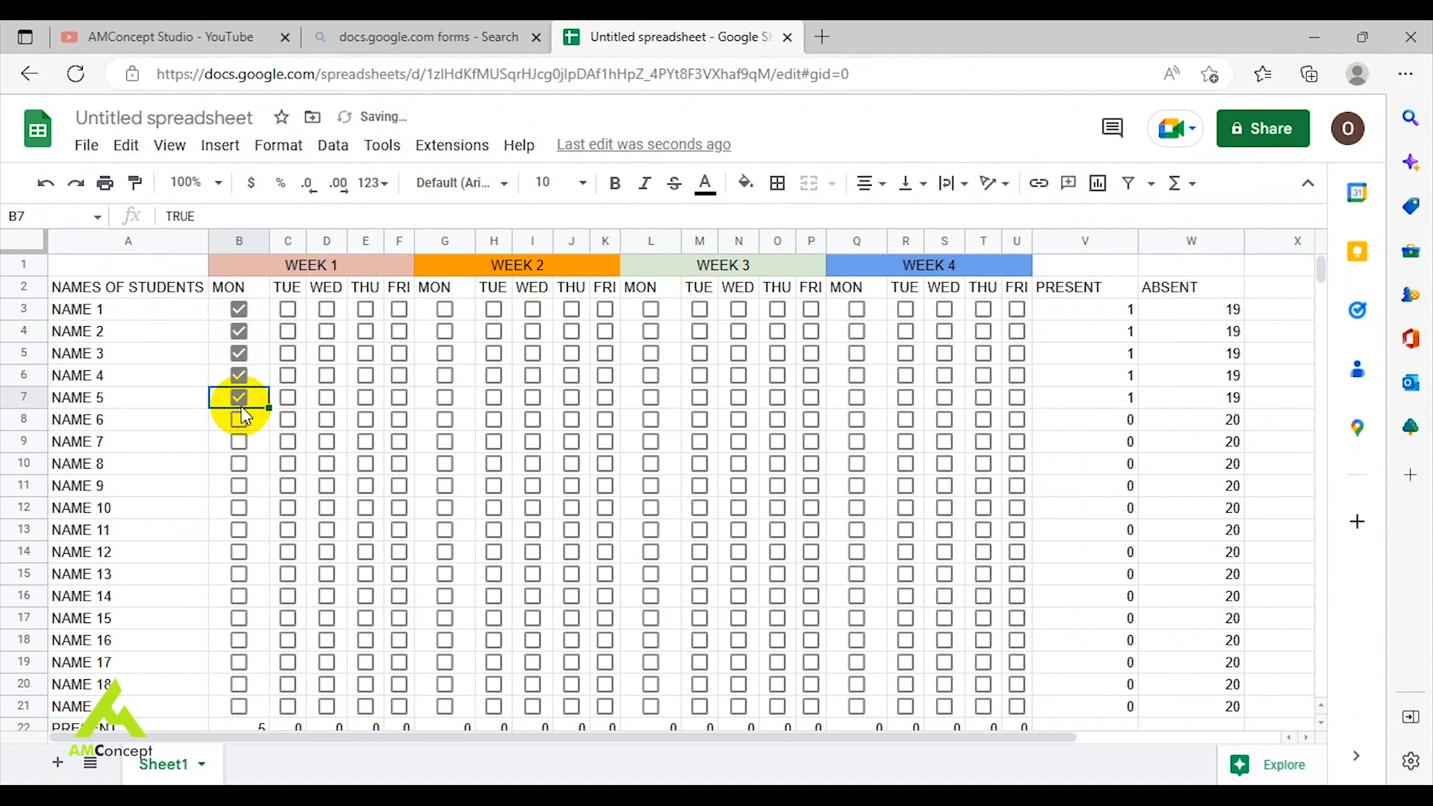
left_click(240, 418)
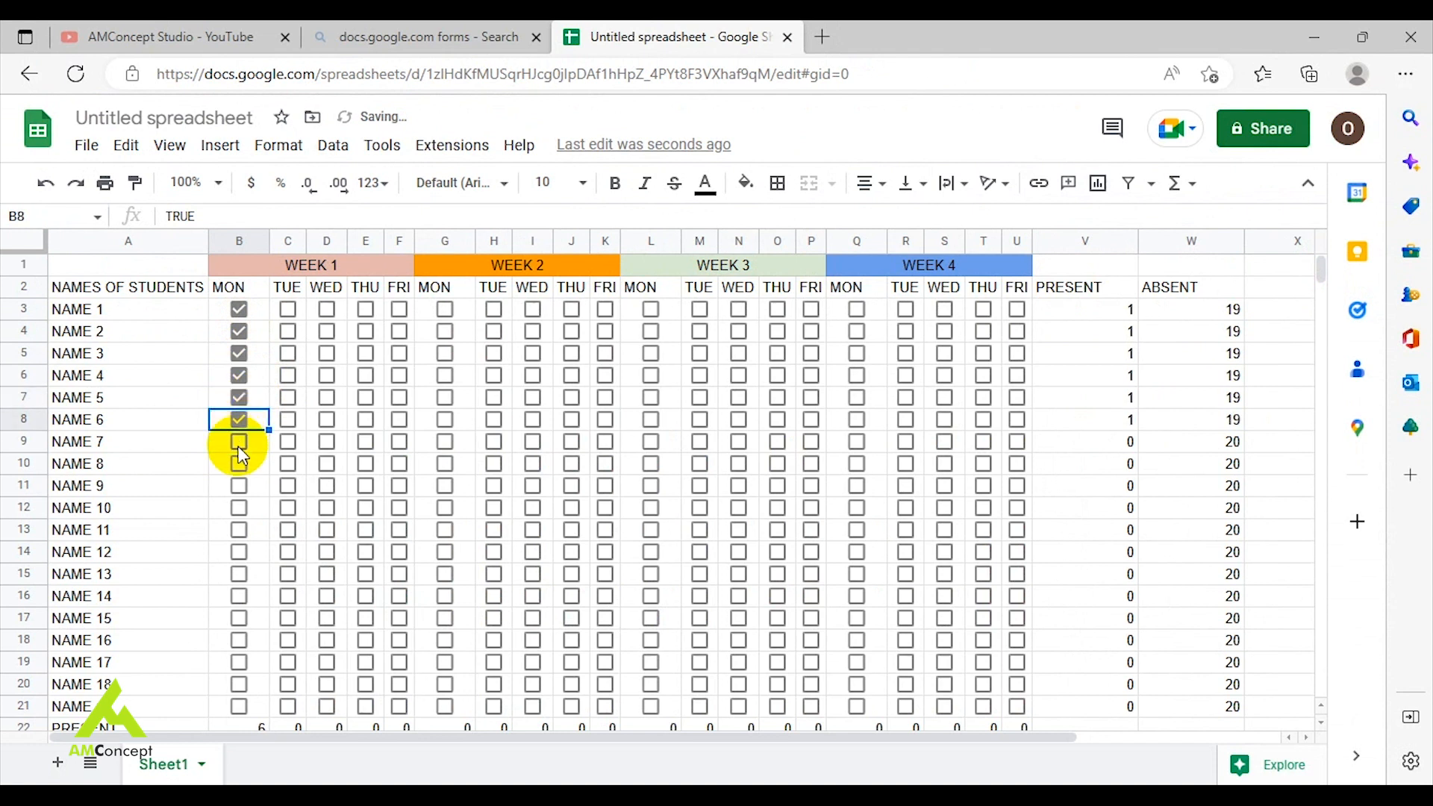
Mark NAME 7 through NAME 10 present on Monday of WEEK 1.
left_click(240, 446)
left_click(238, 464)
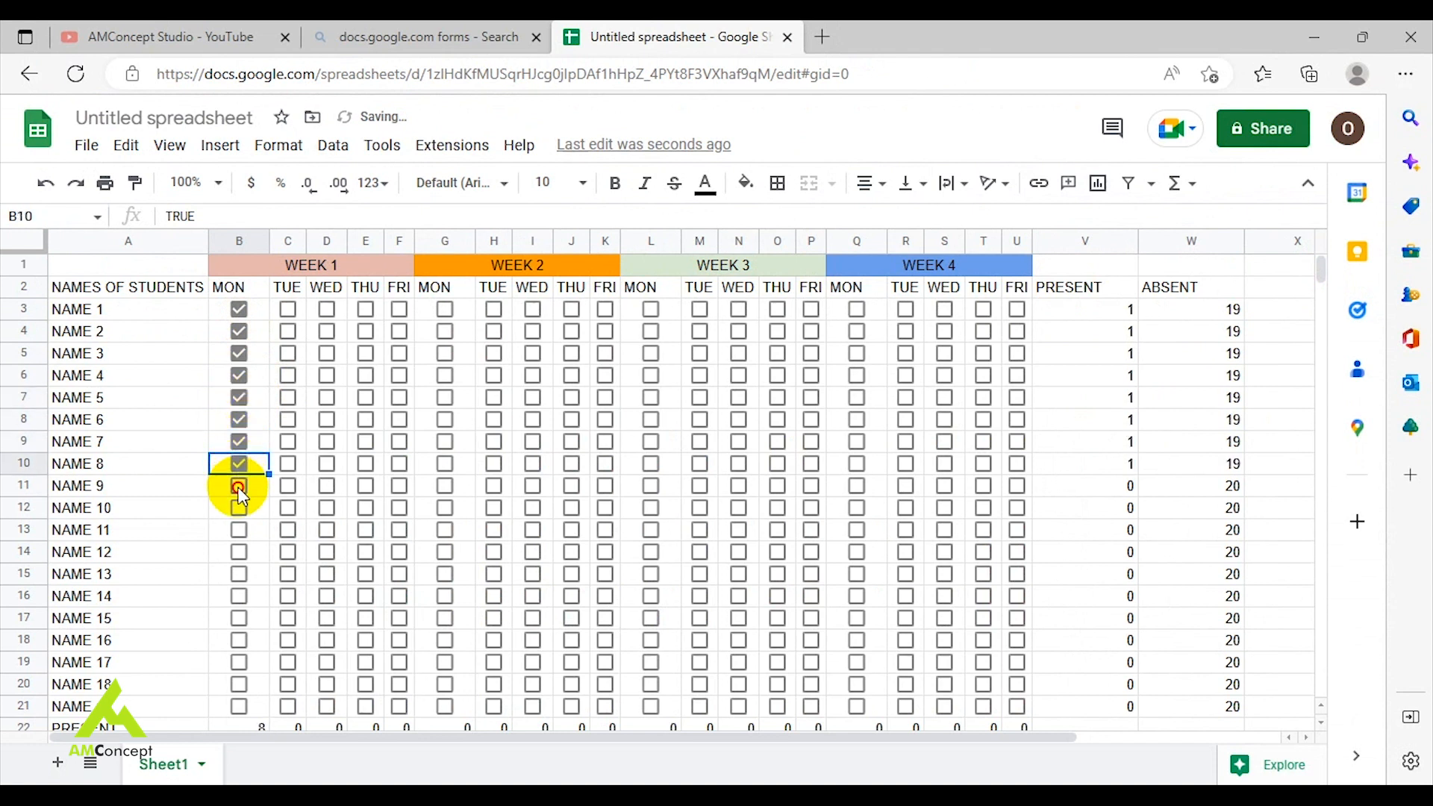
left_click(236, 487)
left_click(239, 510)
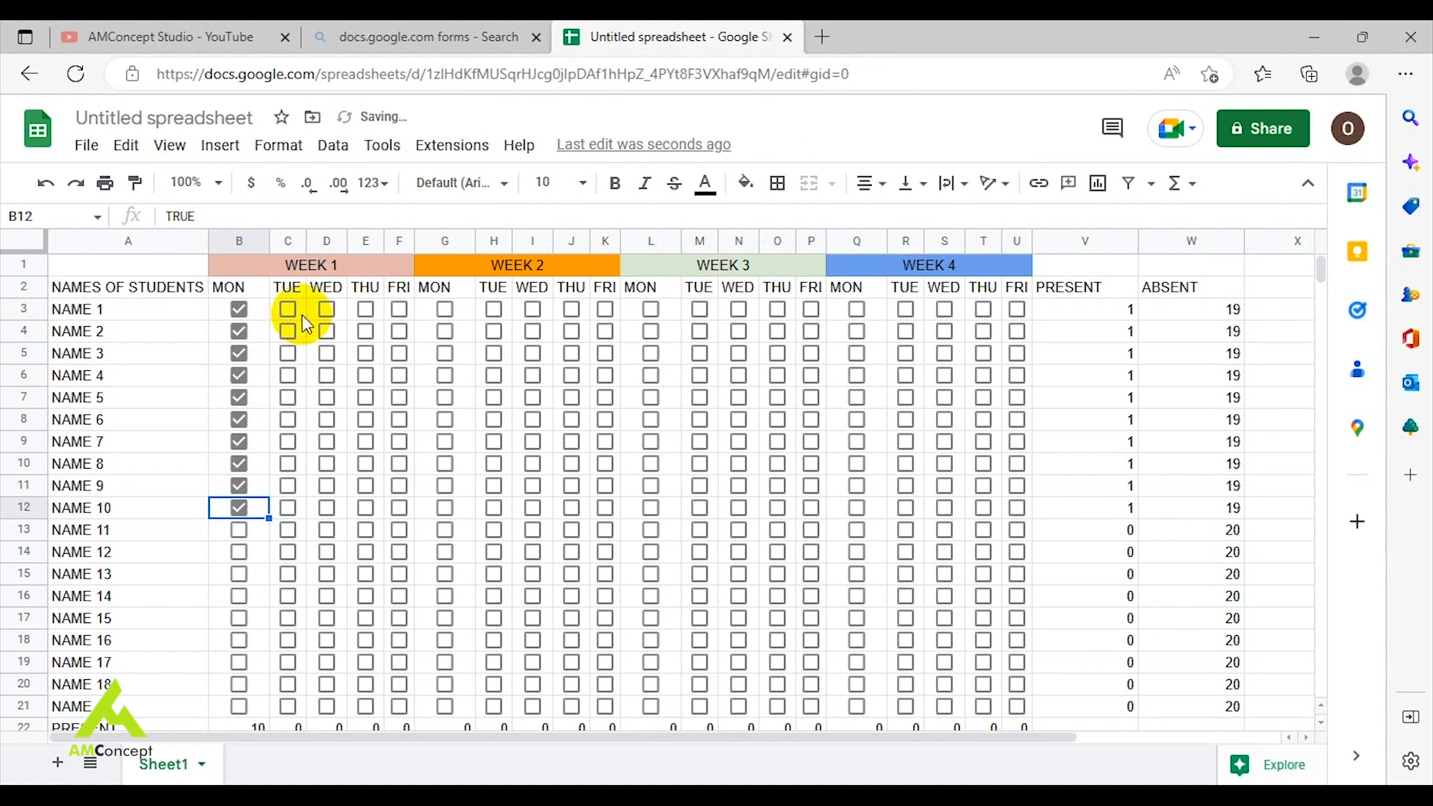
Mark NAME 1 present on Wednesday and Friday of WEEK 1, Tuesday and Thursday of WEEK 2, and Monday of WEEK 3.
left_click(328, 309)
left_click(400, 309)
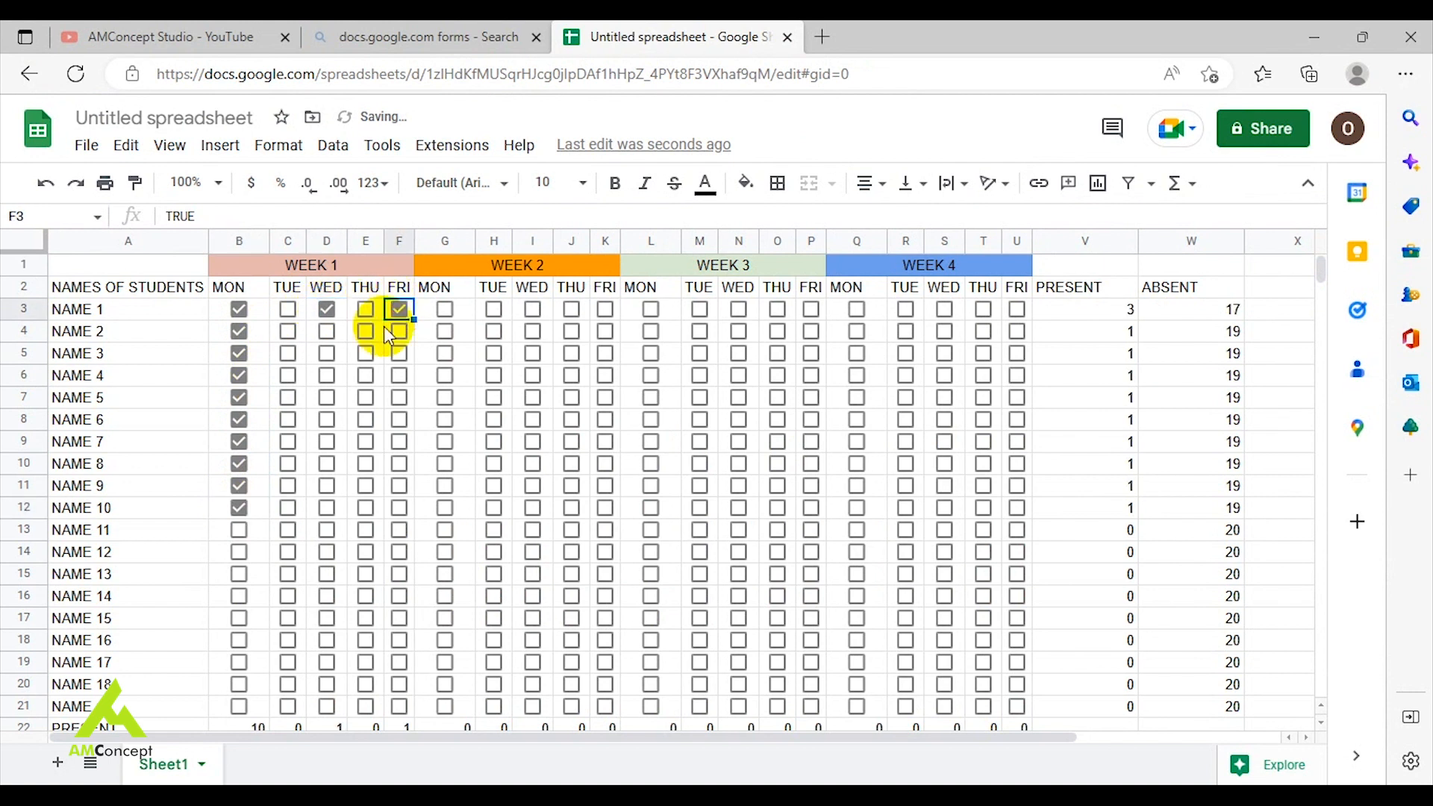
left_click(494, 309)
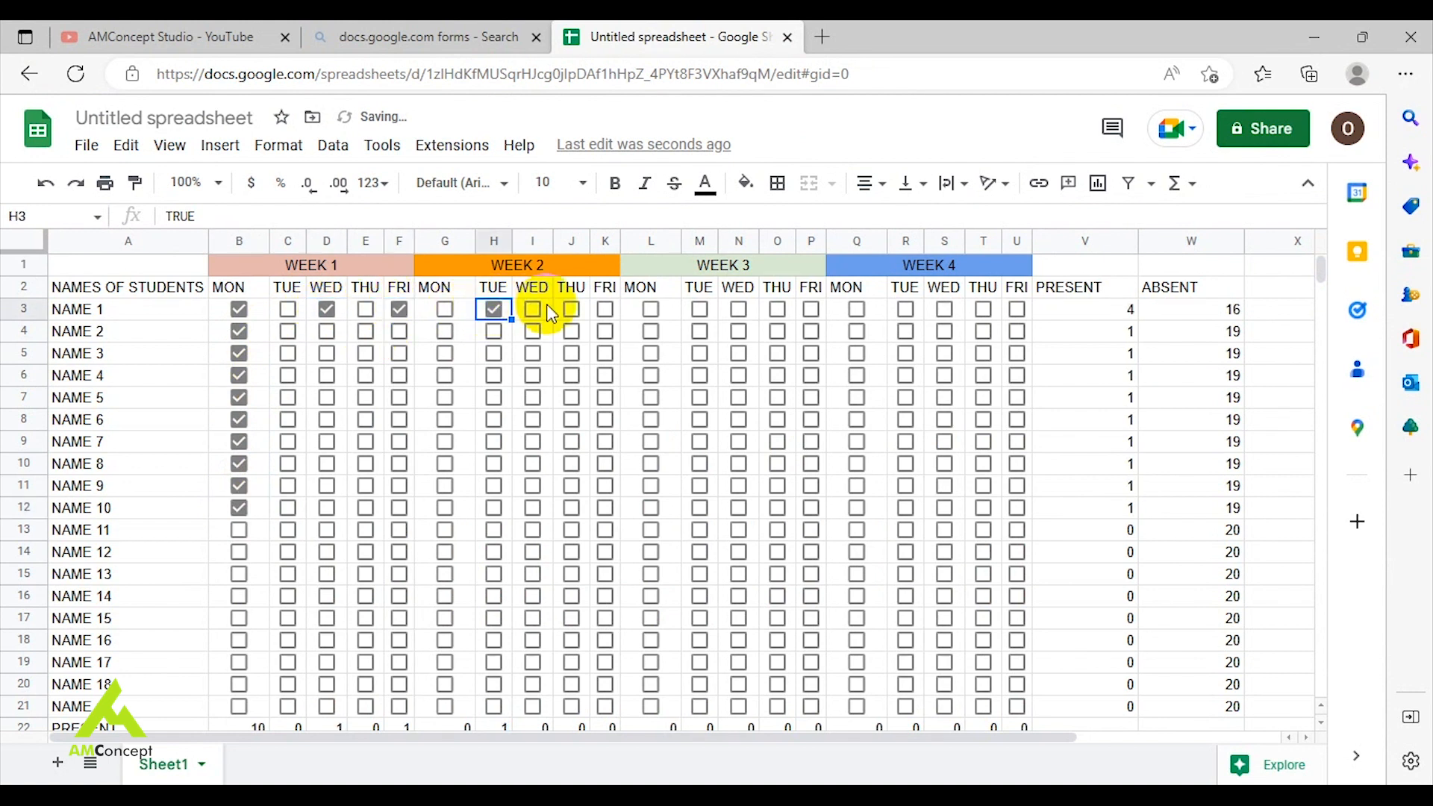
left_click(570, 309)
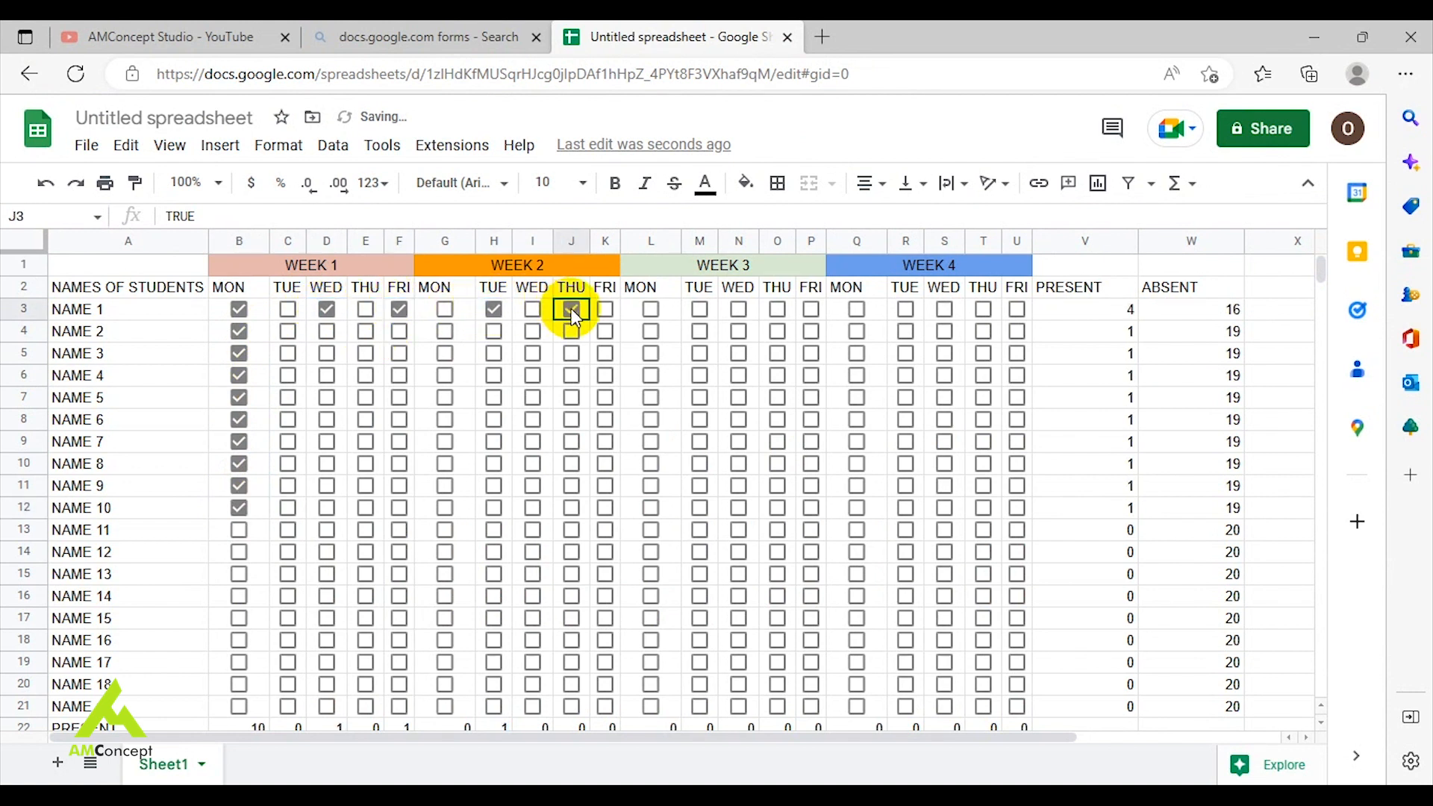
left_click(651, 310)
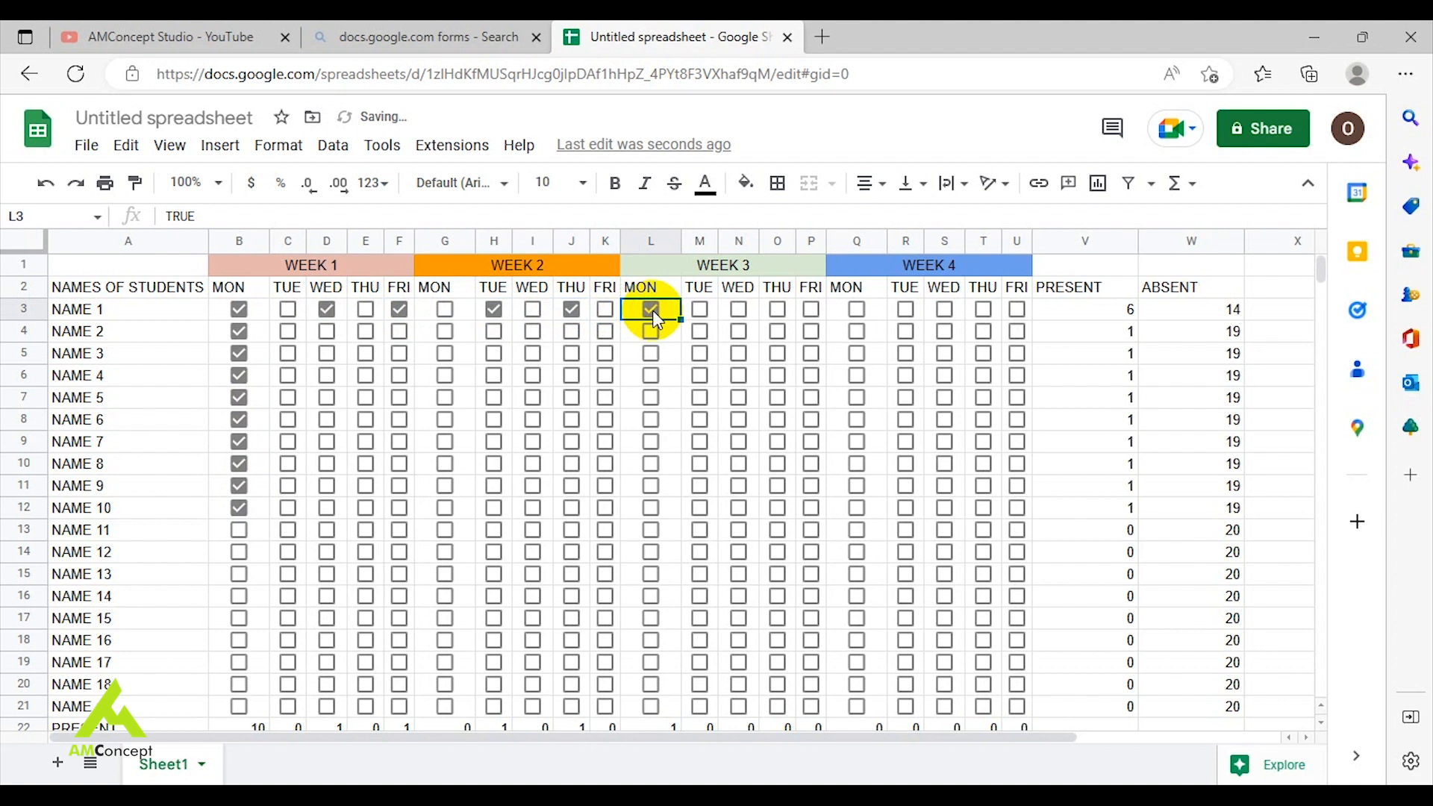
Mark NAME 2 present on Tuesday to Thursday of WEEK 1, Monday and Wednesday of WEEK 2, and Monday and Tuesday of WEEK 3.
left_click(290, 329)
left_click(326, 331)
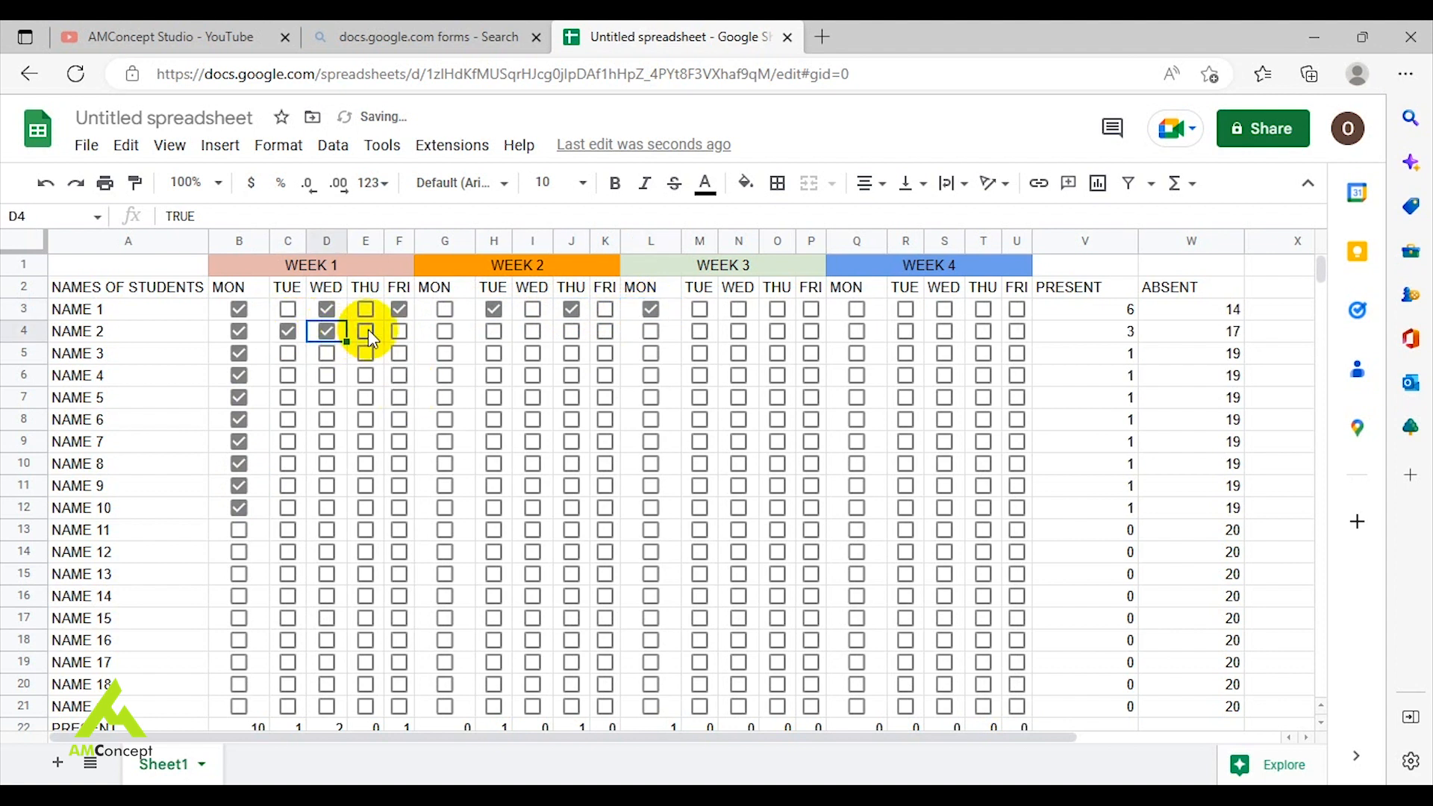
left_click(367, 330)
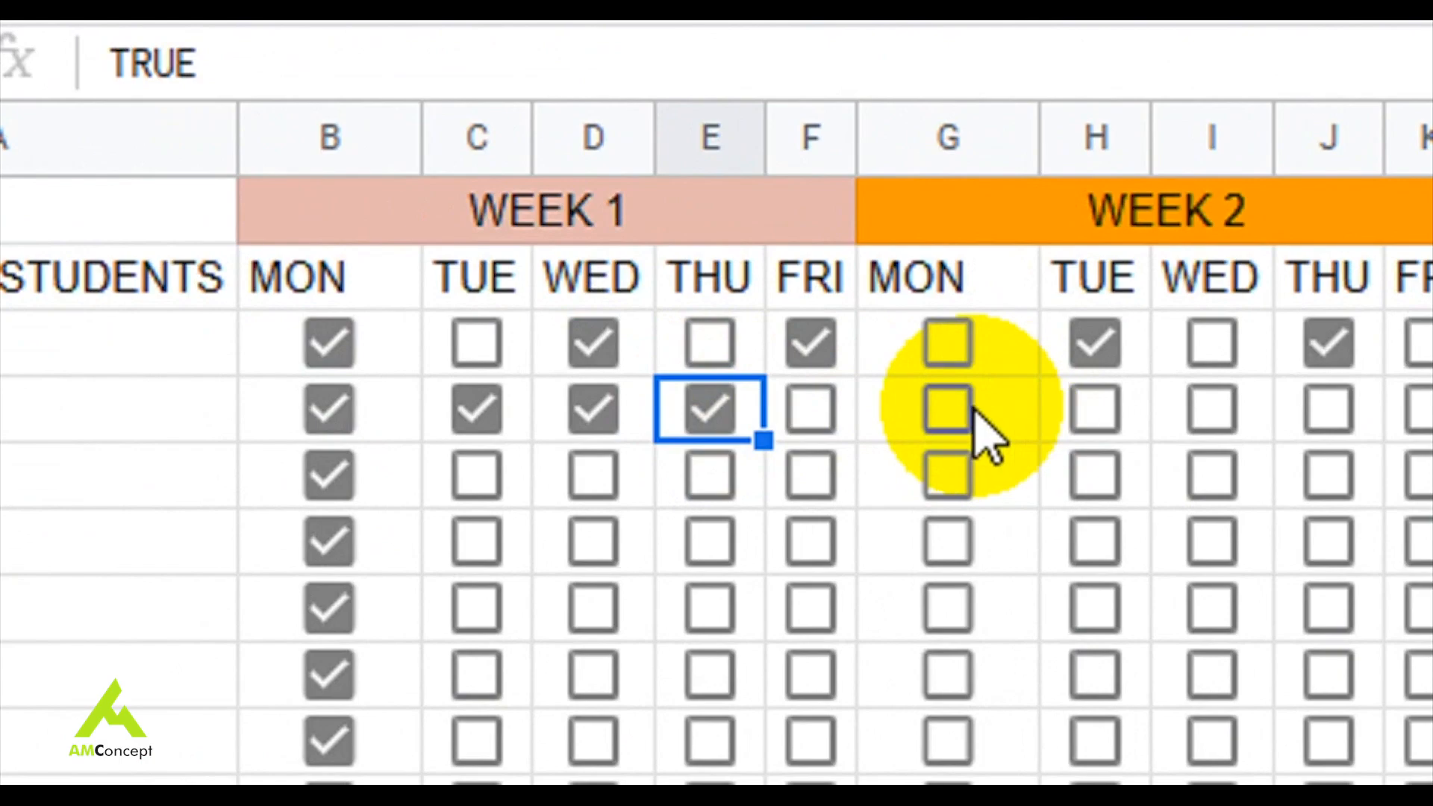
left_click(445, 332)
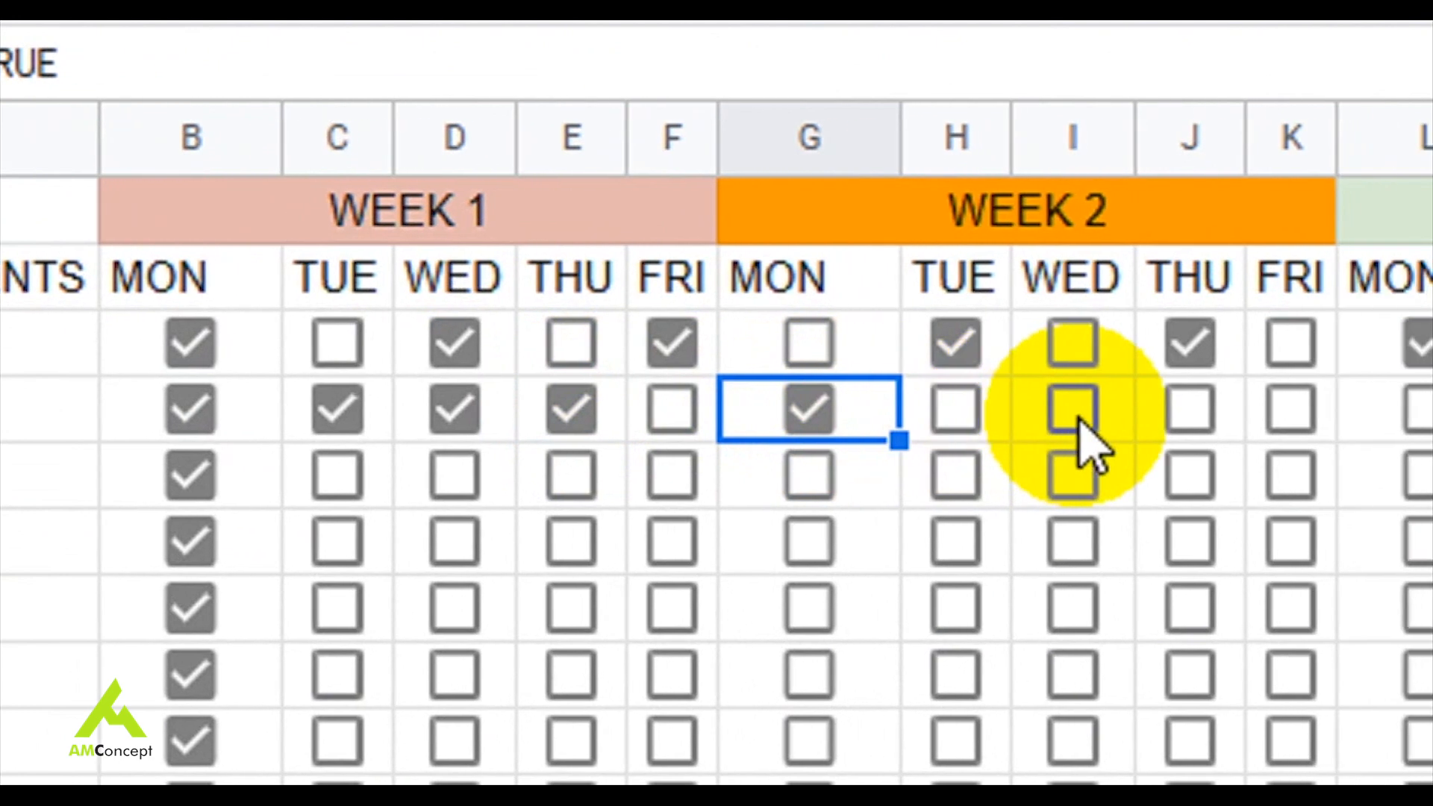
left_click(1078, 418)
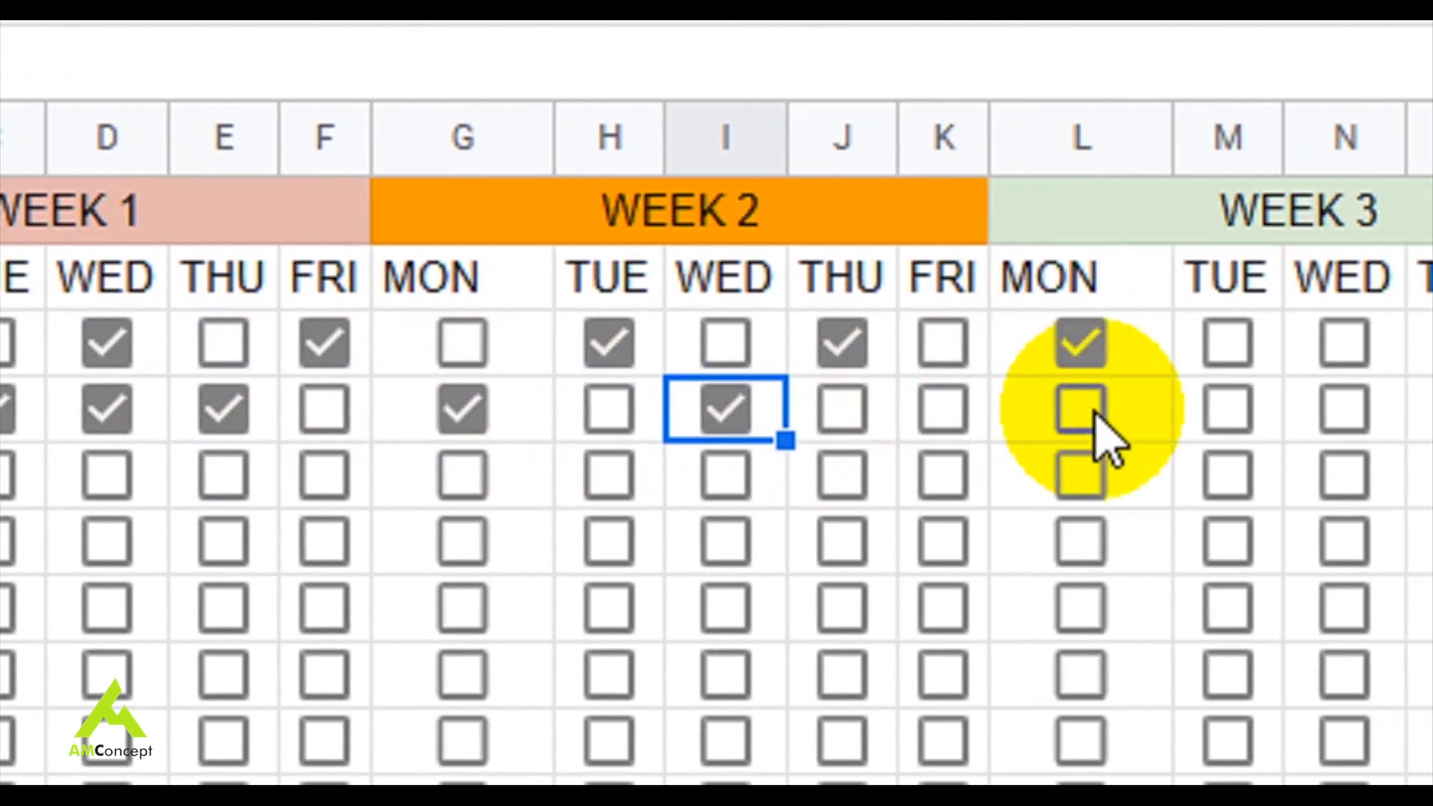
left_click(1422, 411)
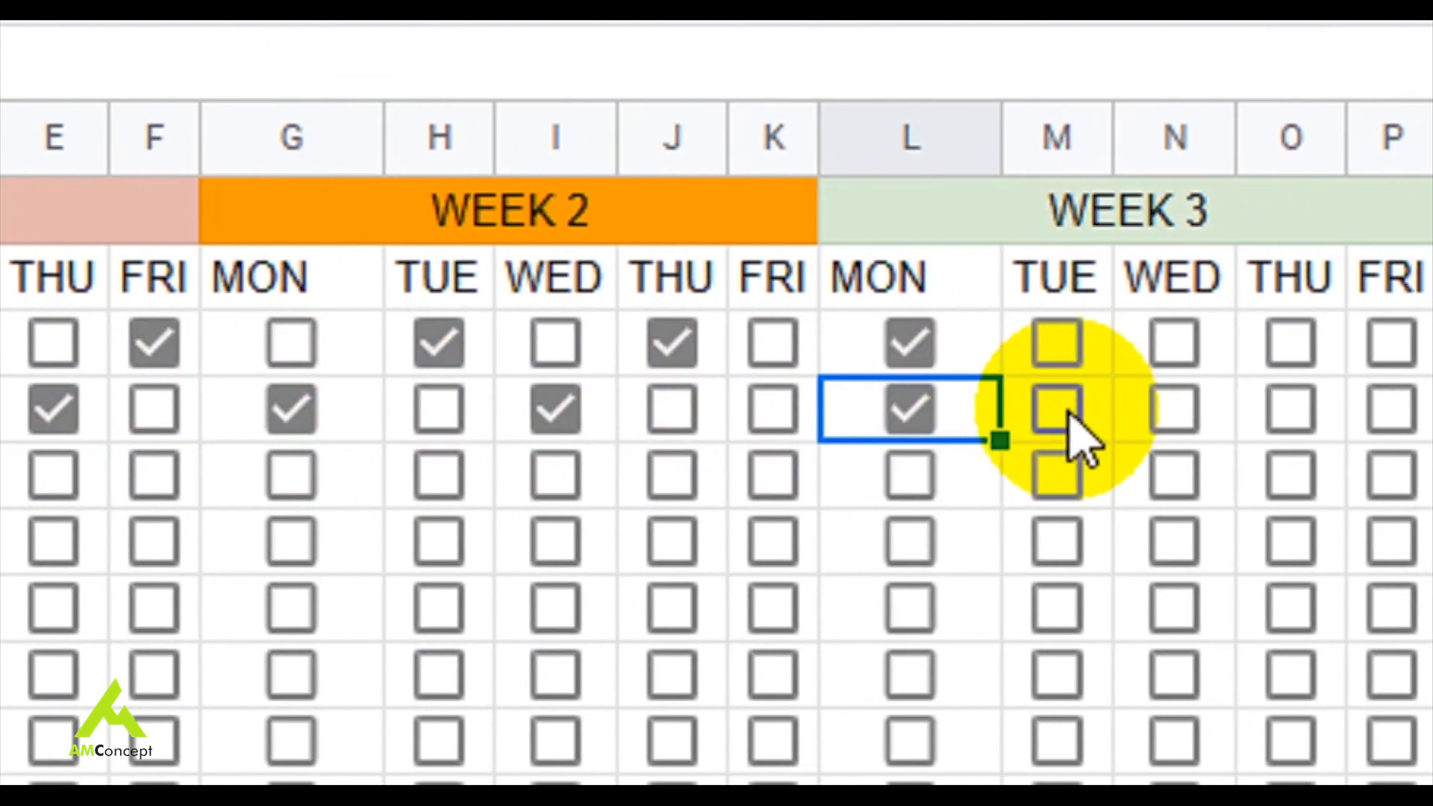
left_click(1214, 414)
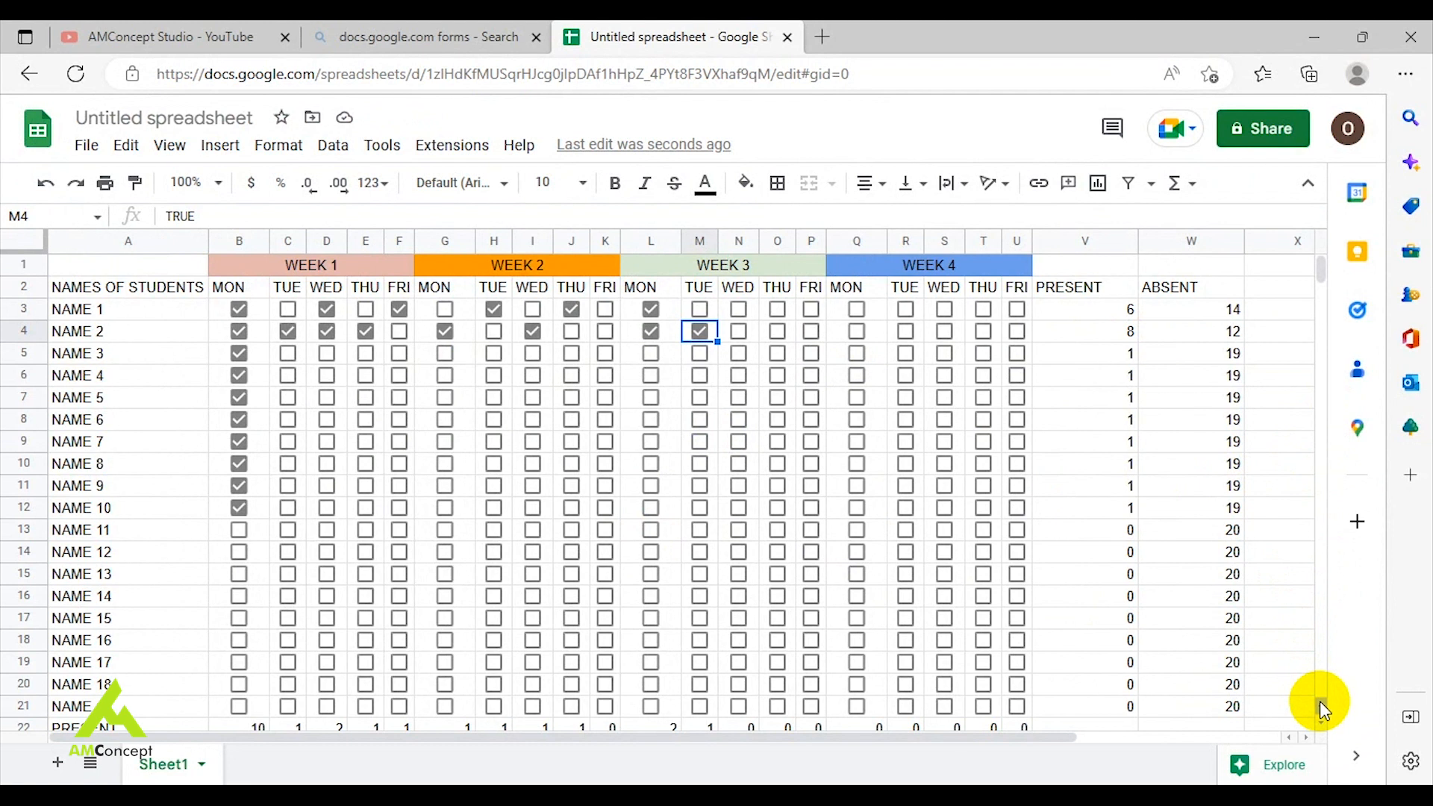
Mark NAME 11 and NAME 12 present on Monday of WEEK 1.
left_click(239, 529)
left_click(239, 551)
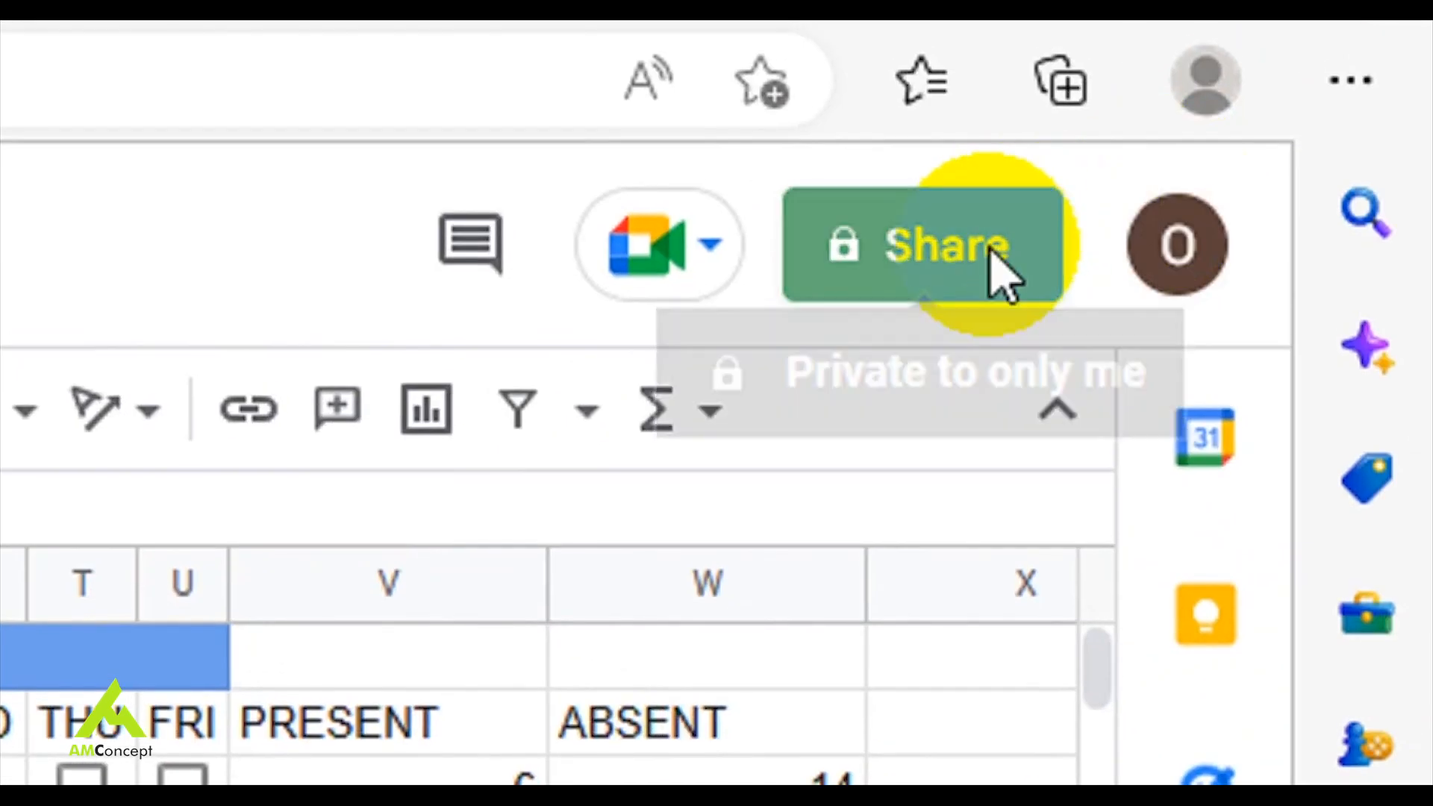
Start sharing the spreadsheet and save it under the name ATTENDANCE 2021.
left_click(1000, 276)
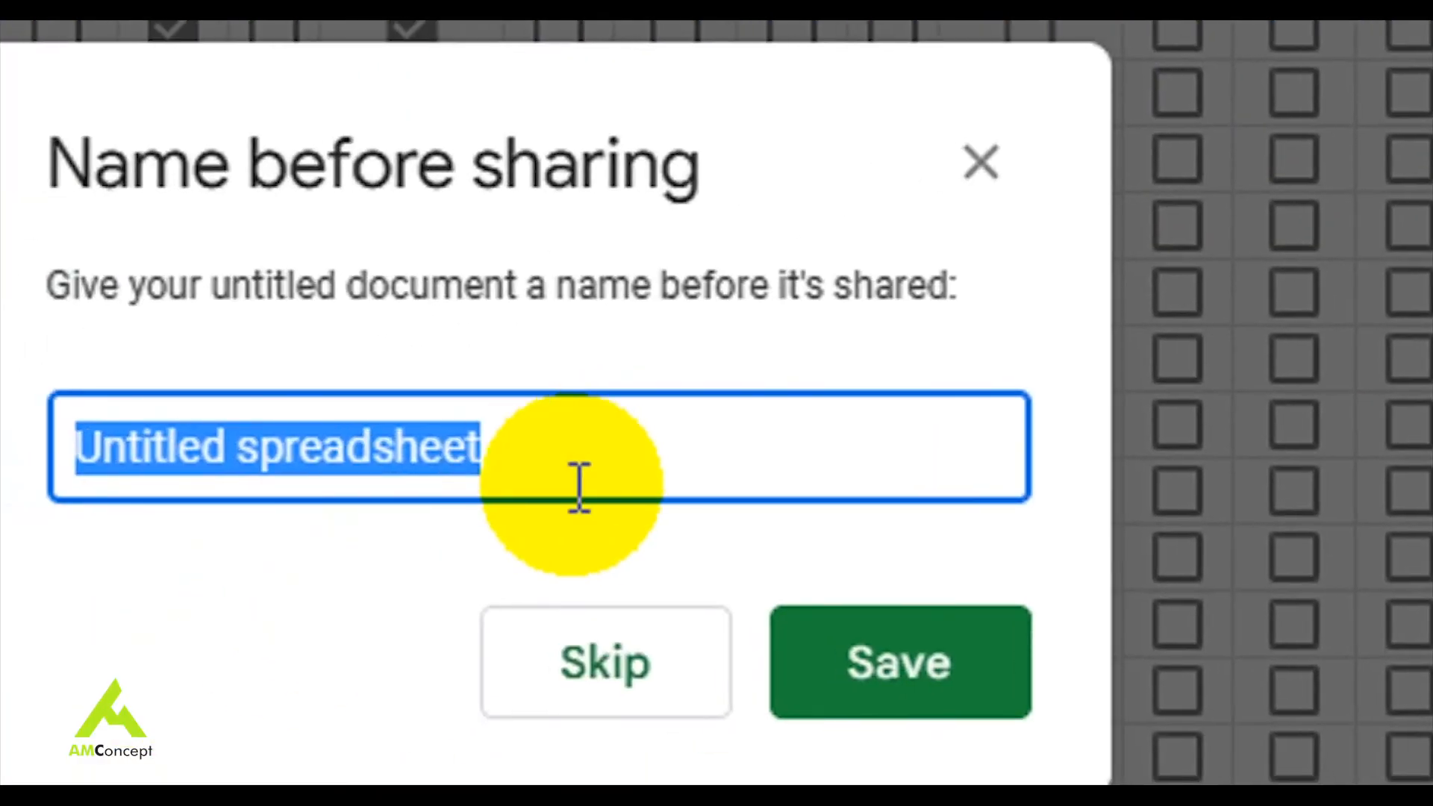
left_click(469, 450)
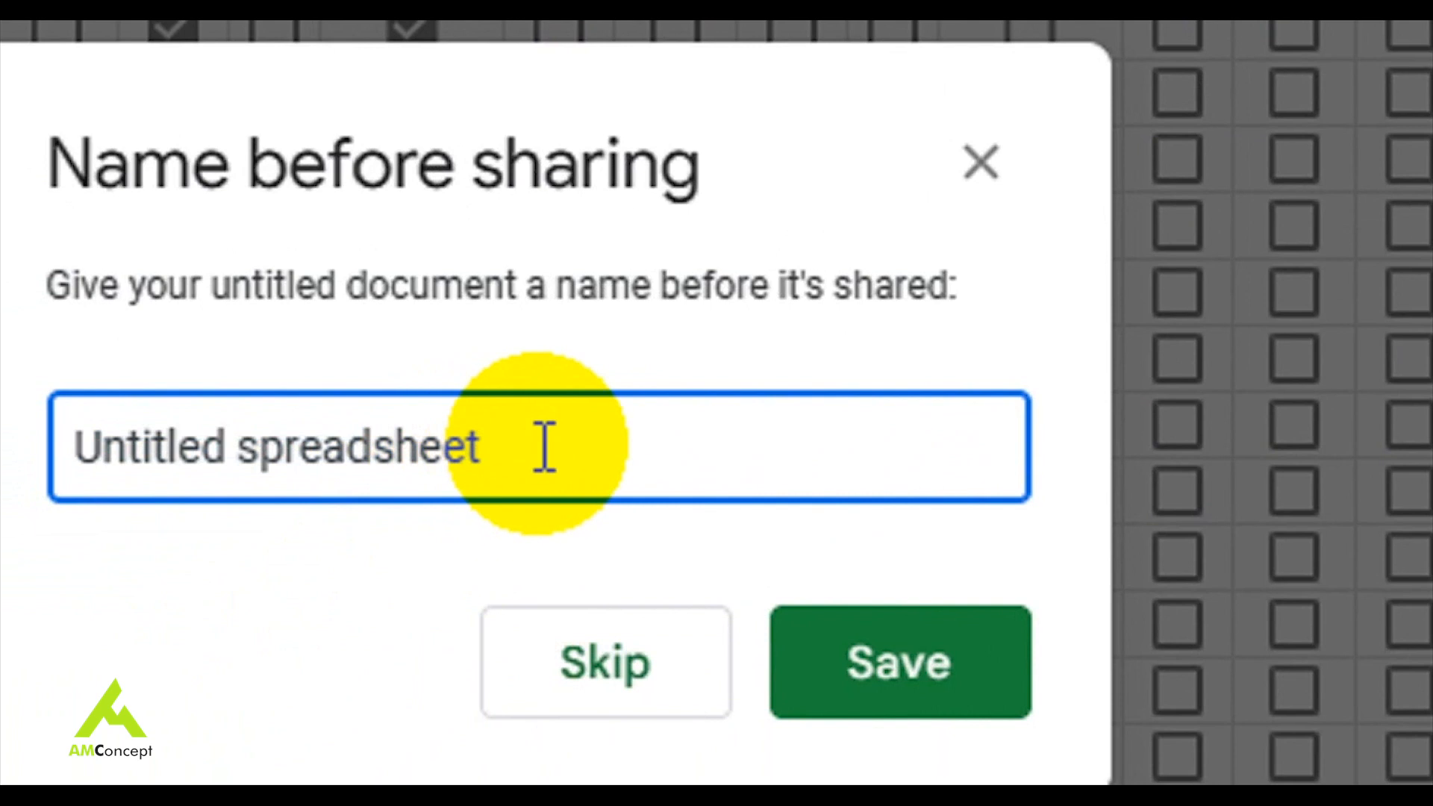
left_click_drag(544, 448, 43, 508)
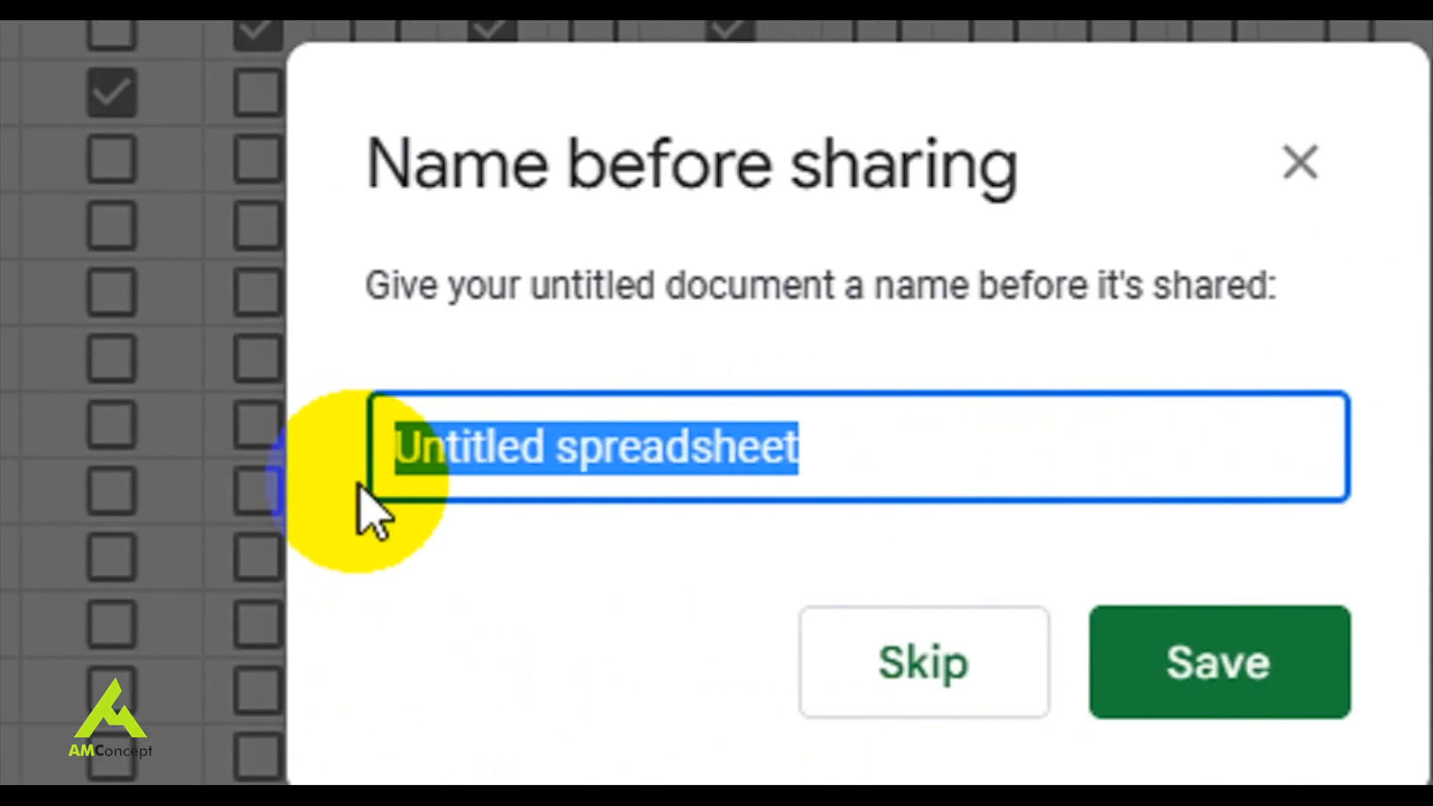
type("ATTENDANCE 2")
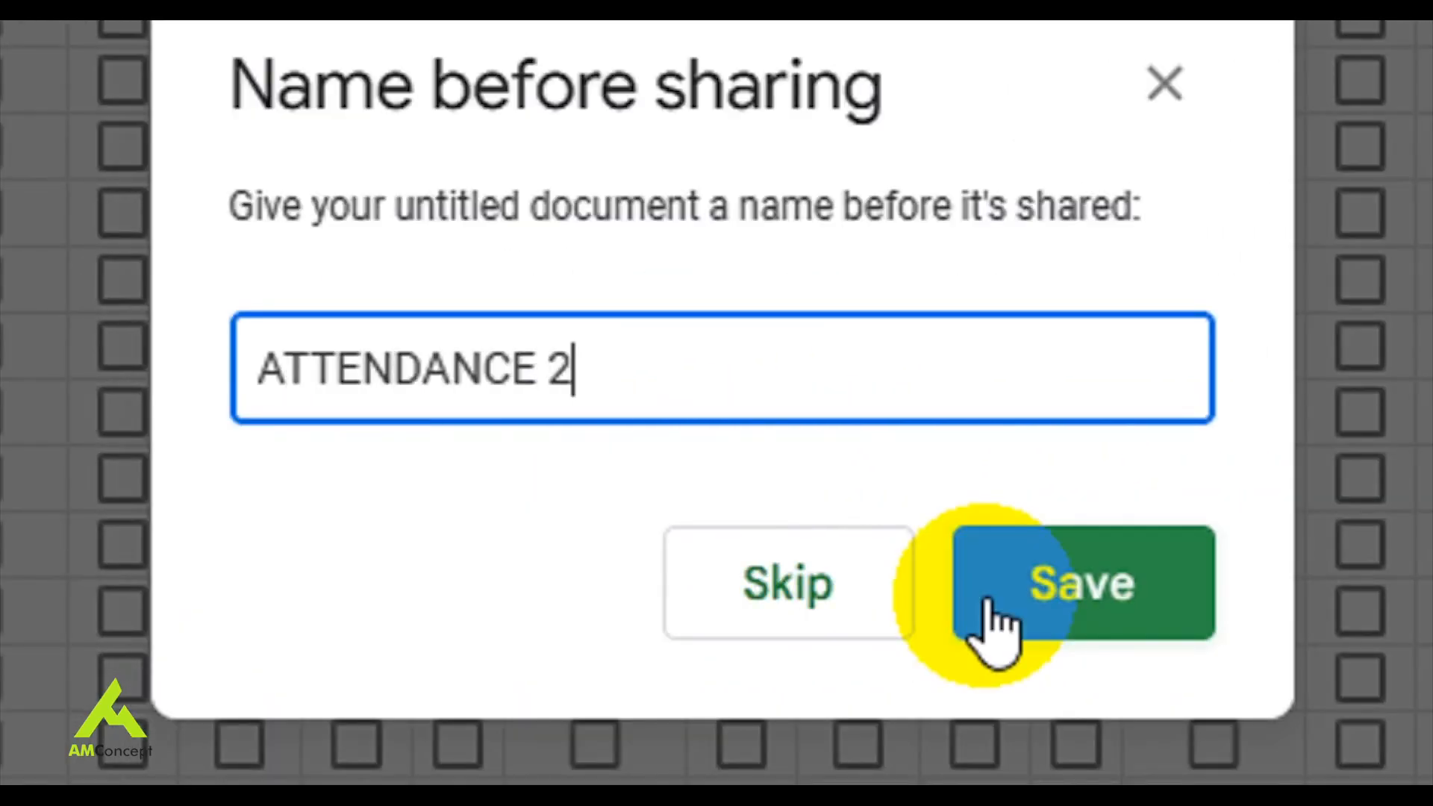
type("021")
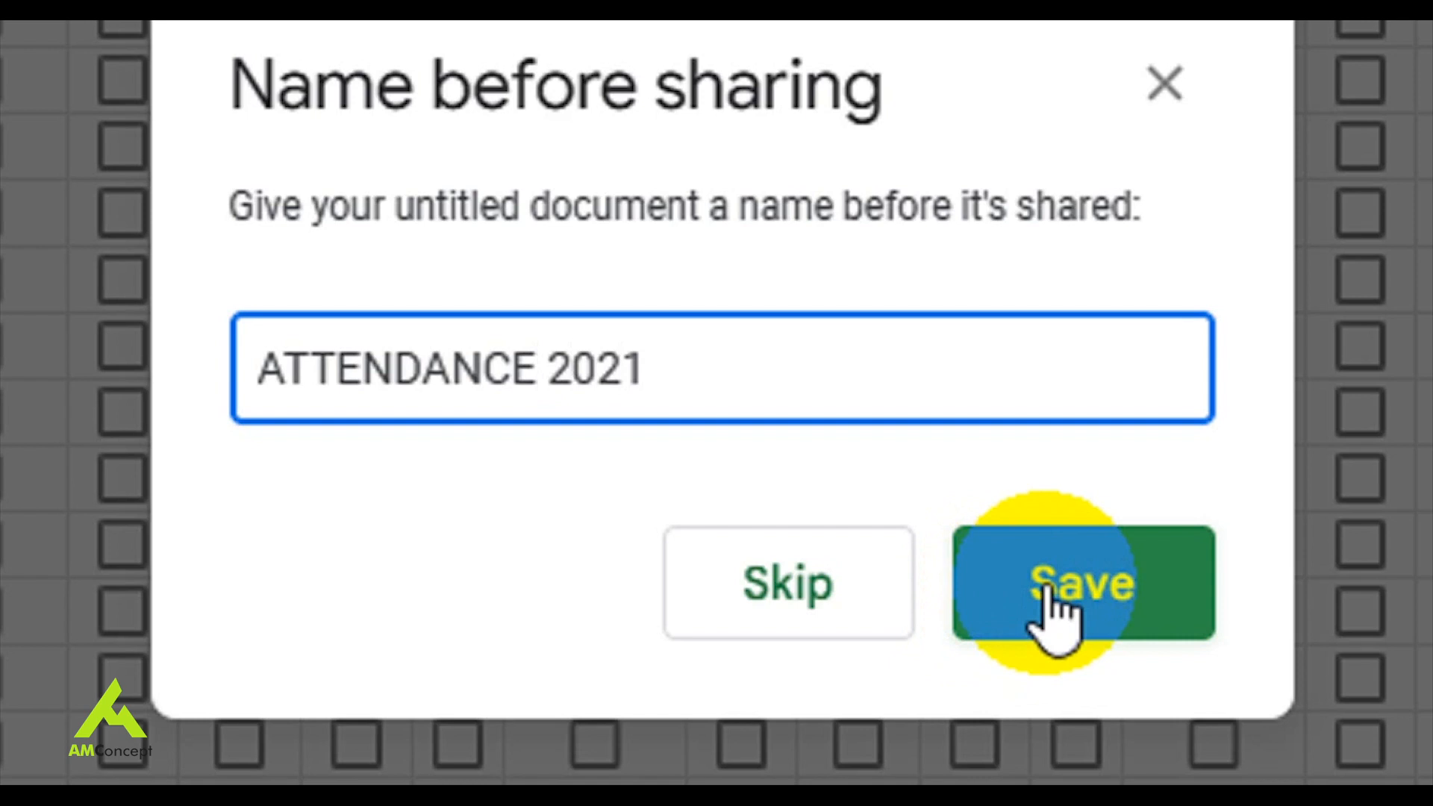
left_click(1049, 593)
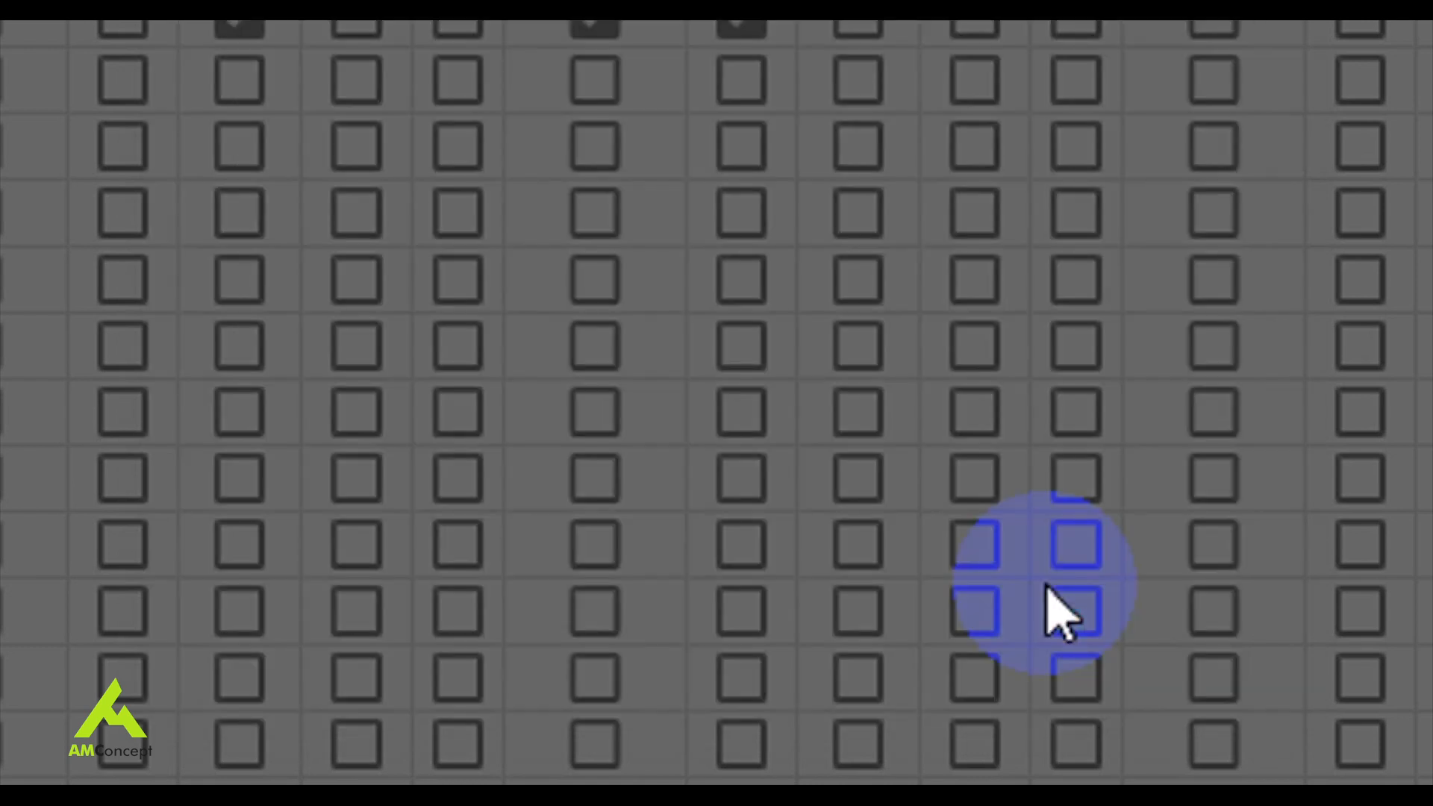
Copy the spreadsheet's share link with general access left at Restricted, and close the sharing dialog.
left_click(1343, 176)
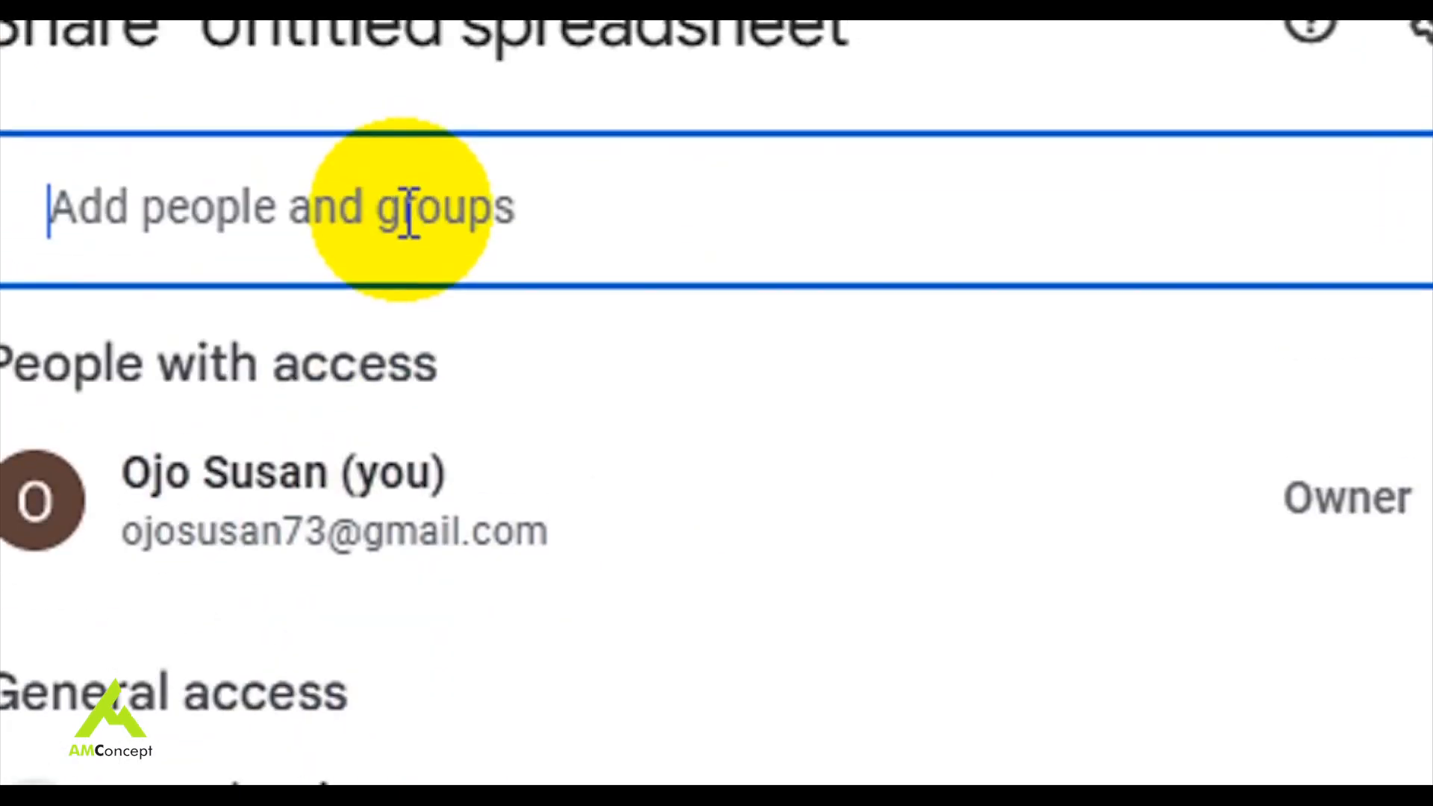
left_click(409, 214)
left_click(409, 214)
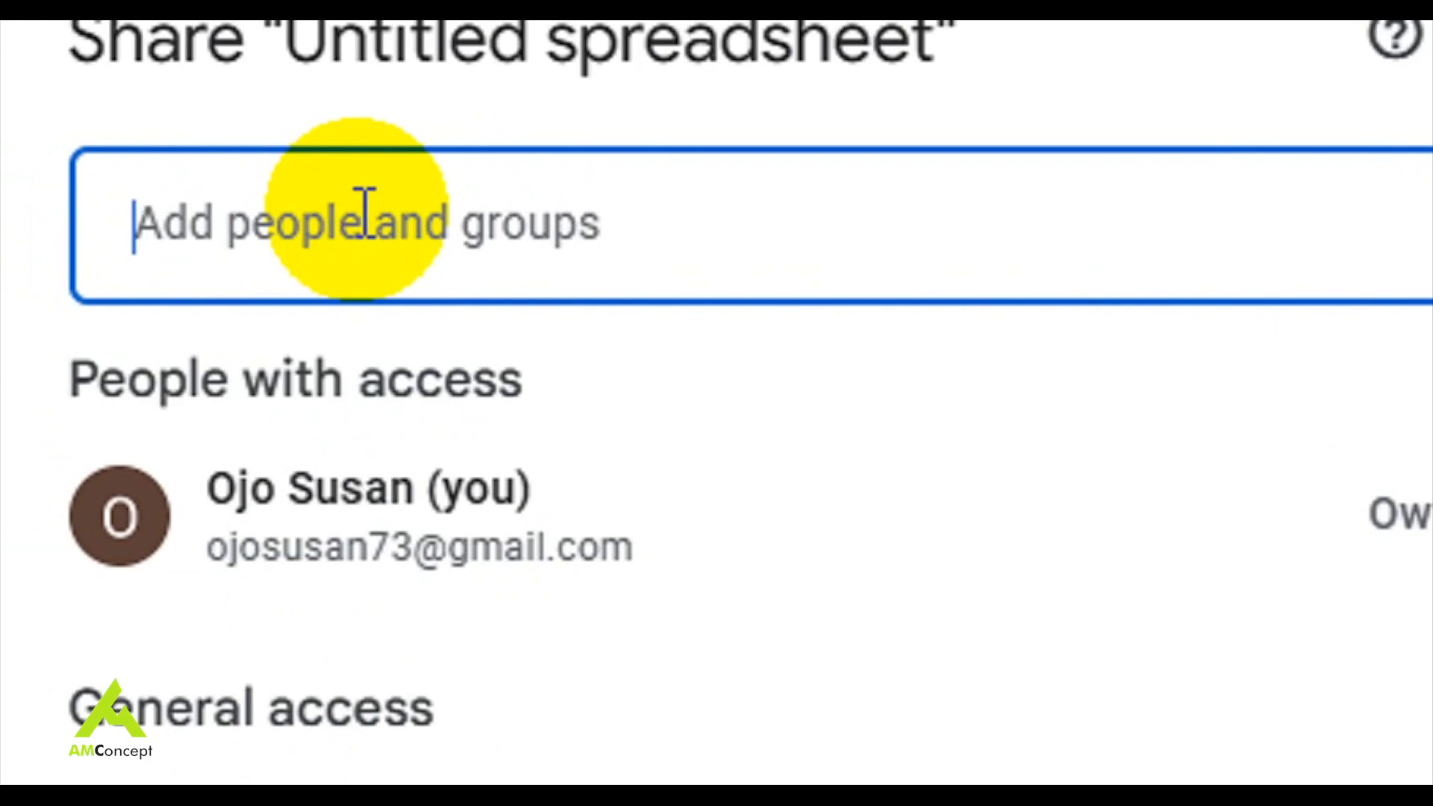
left_click(365, 213)
left_click(366, 212)
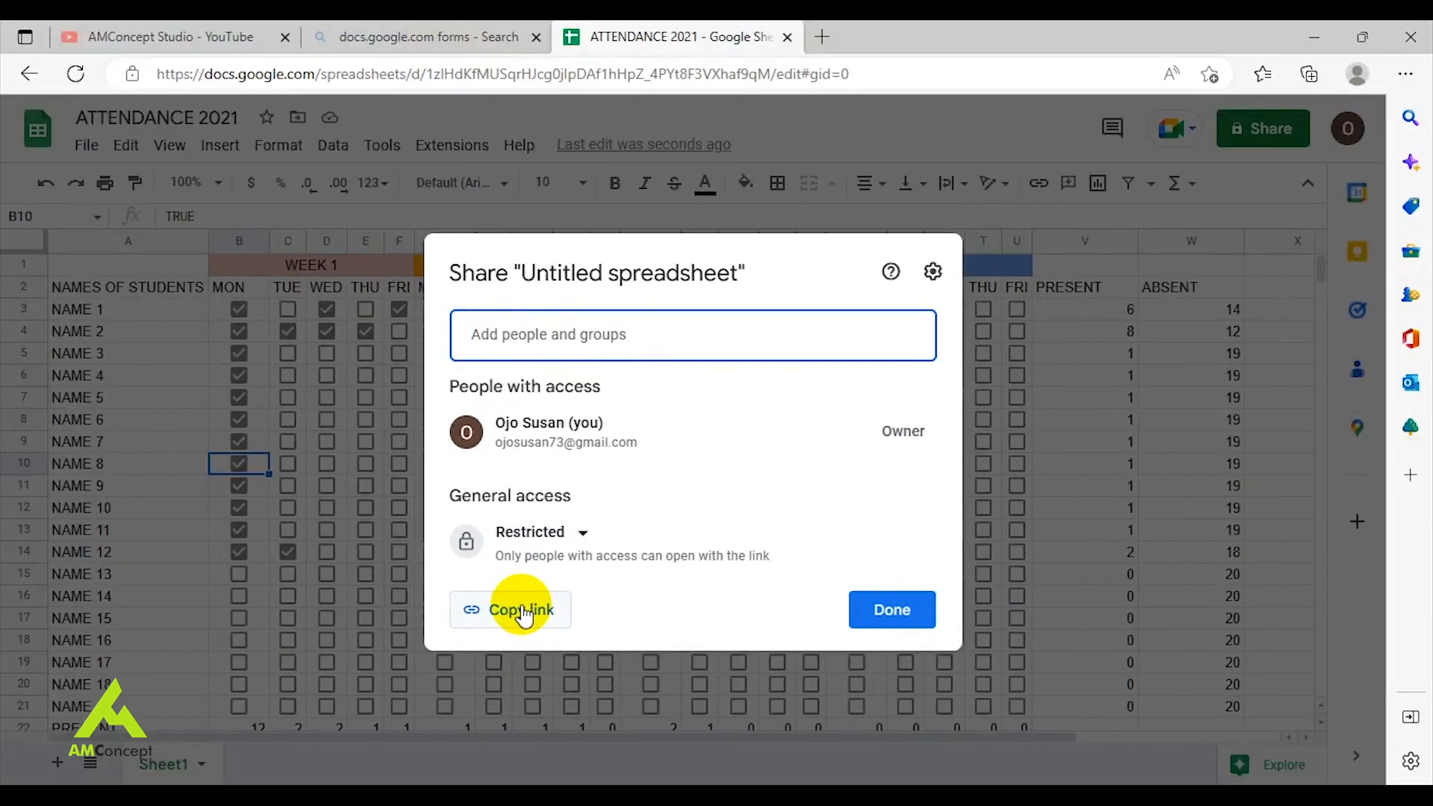
left_click(522, 611)
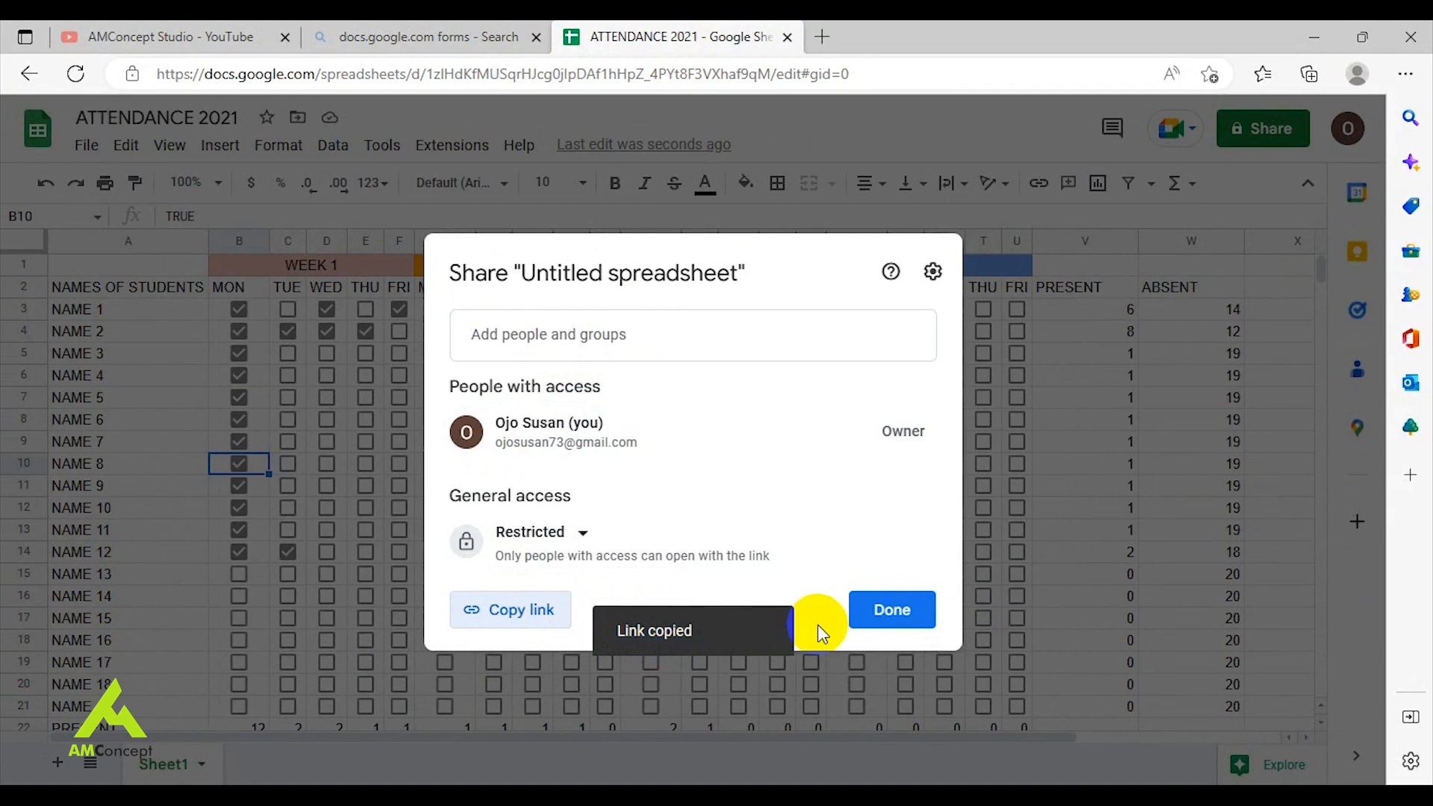
left_click(892, 607)
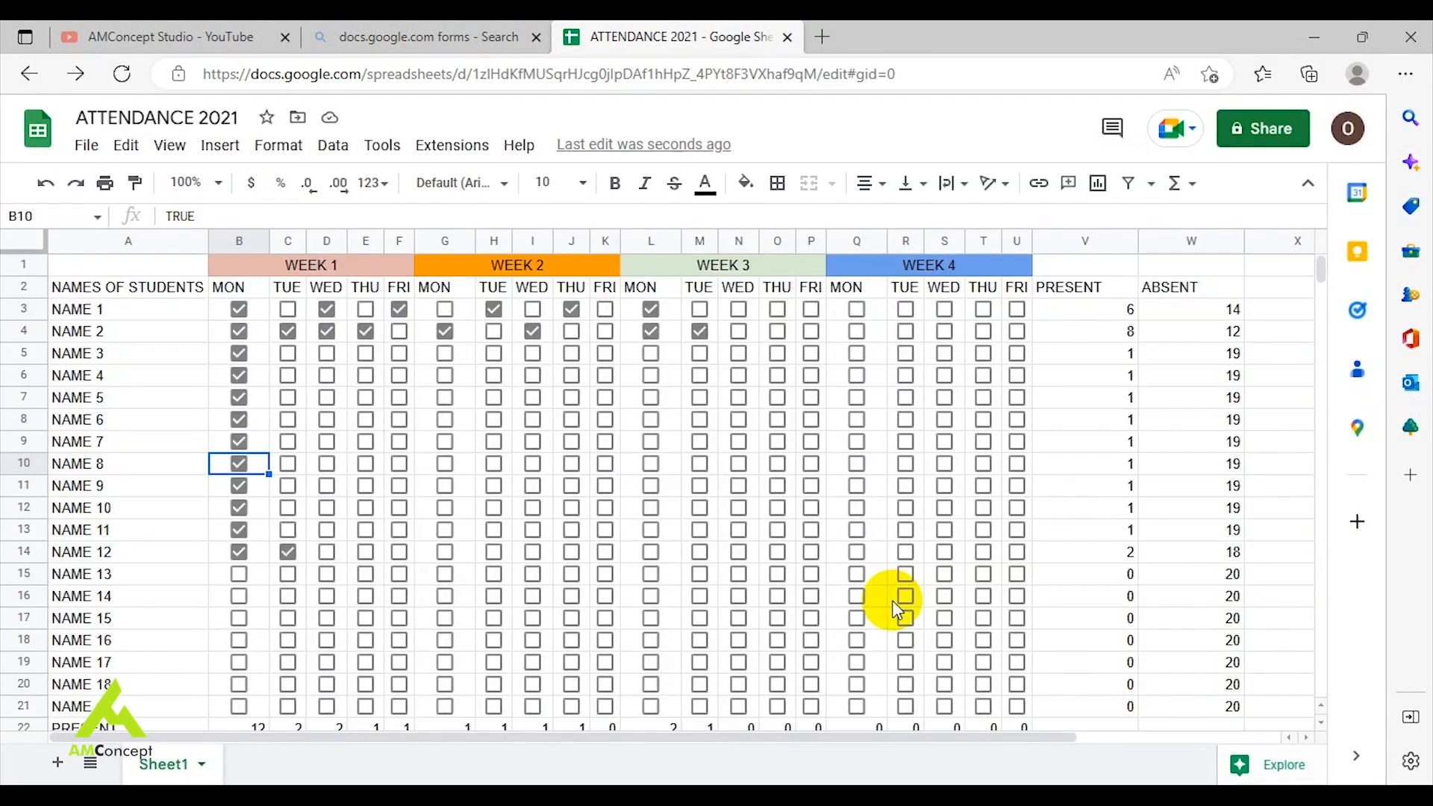
Select the whole of column B and start a protected range for it.
left_click(266, 312)
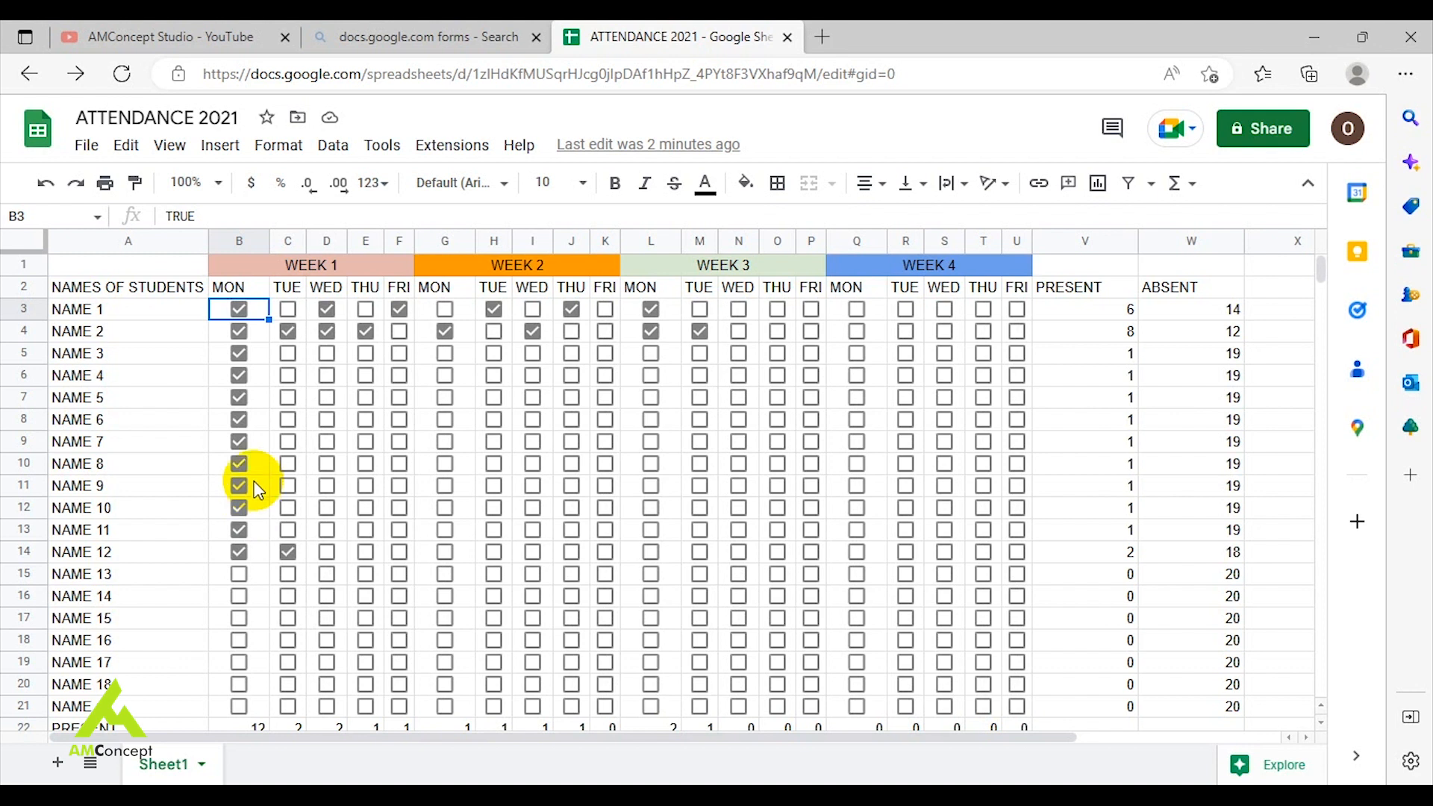
left_click(237, 241)
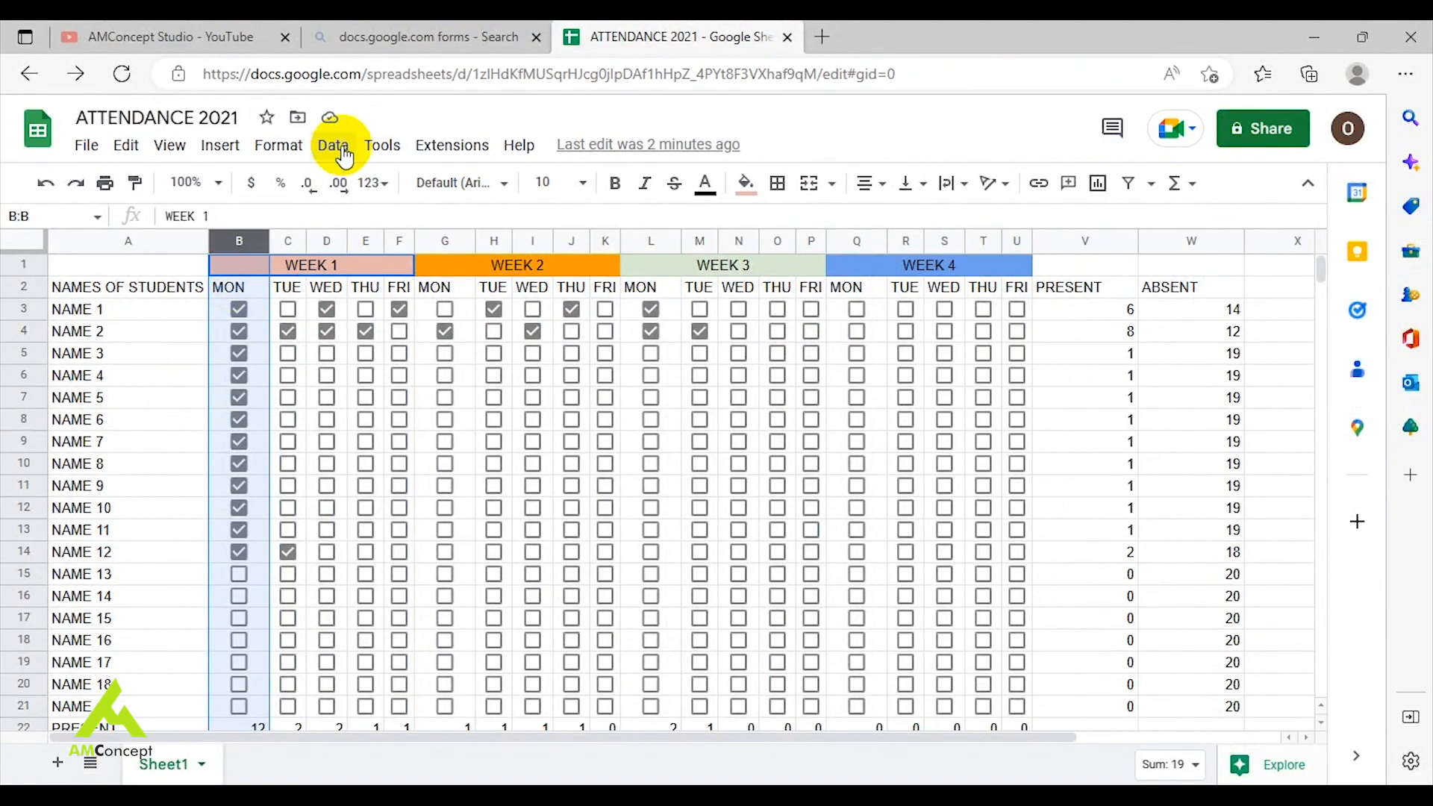
left_click(335, 149)
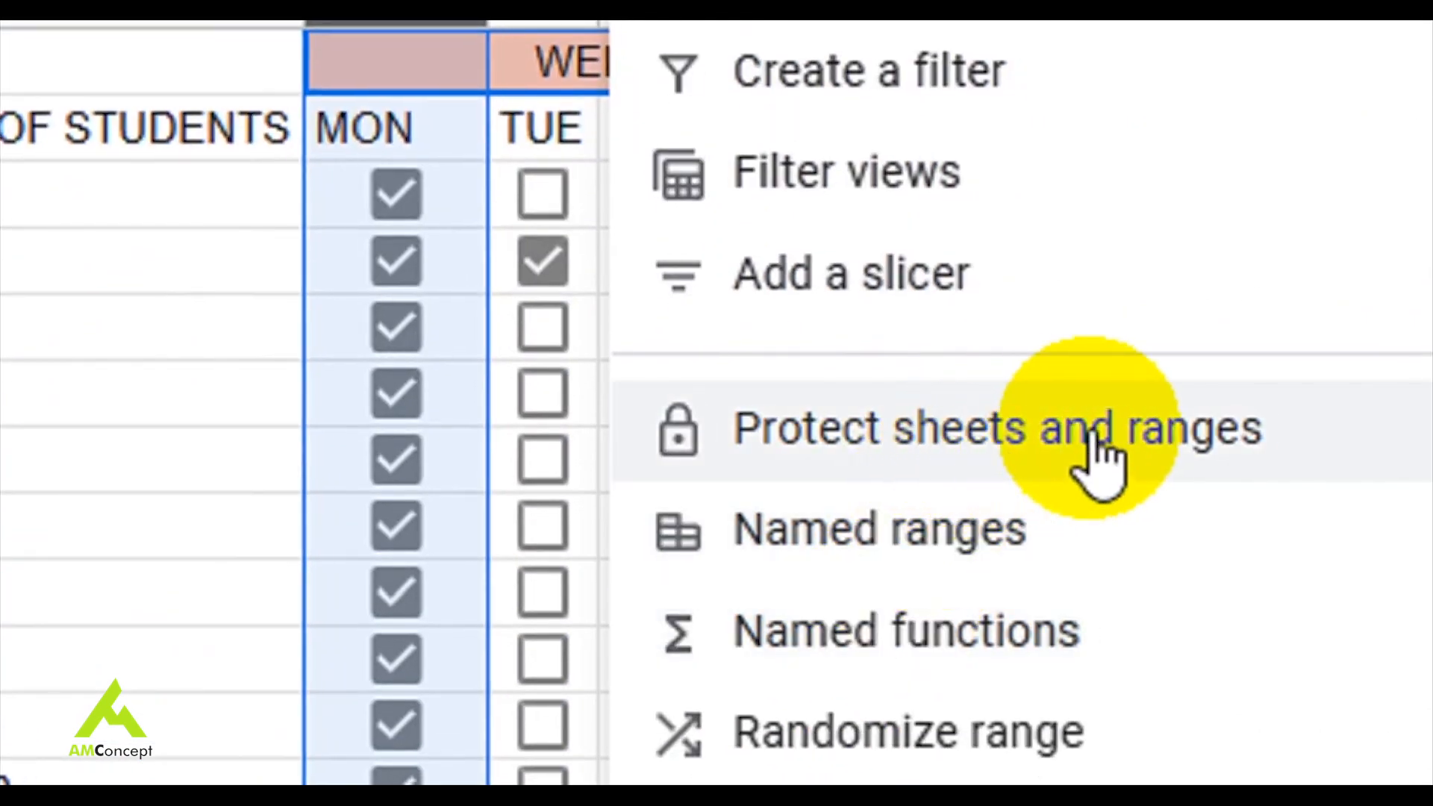
left_click(1079, 427)
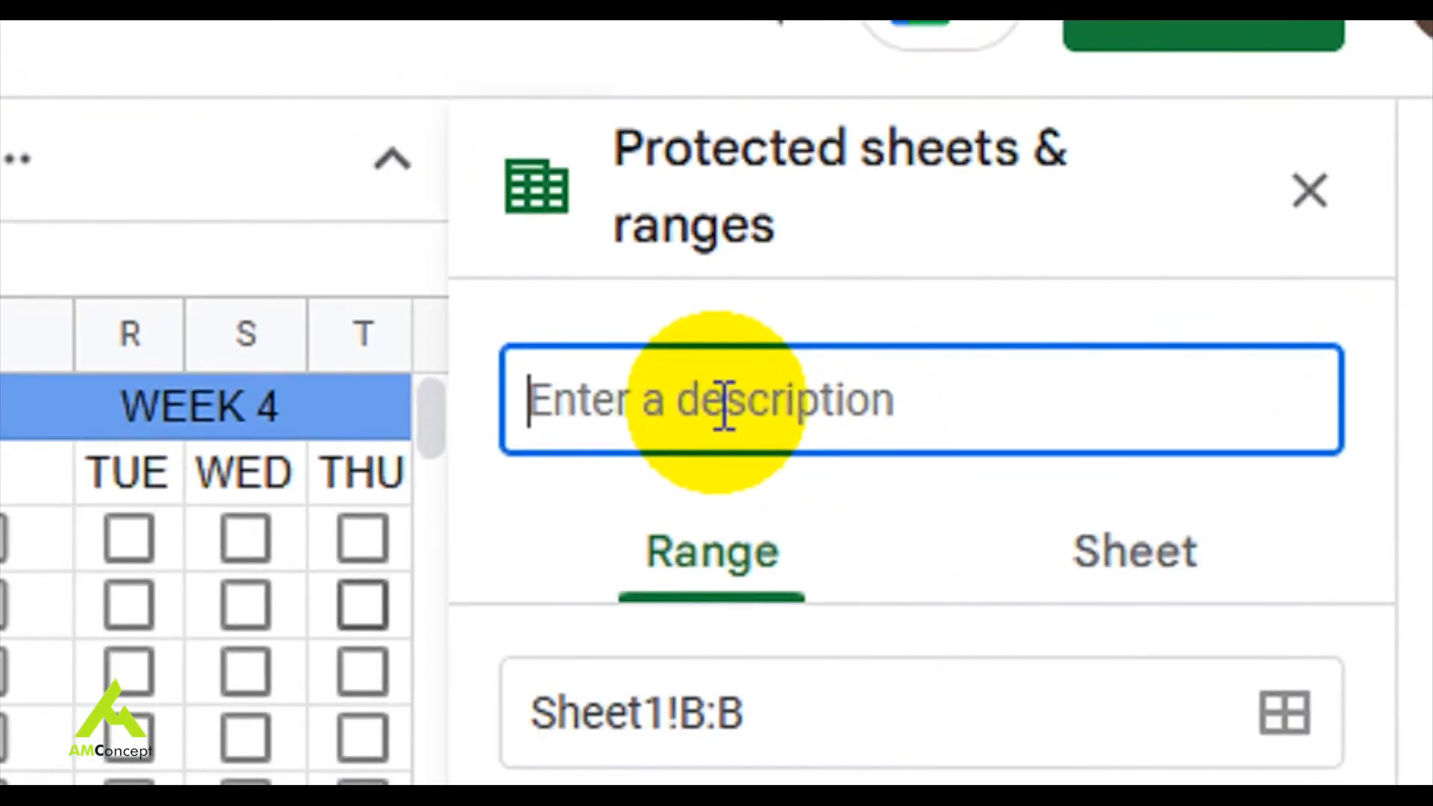
Enter ATTENDANCE TAKEN as the description of the protected range Sheet1!B:B.
type("A")
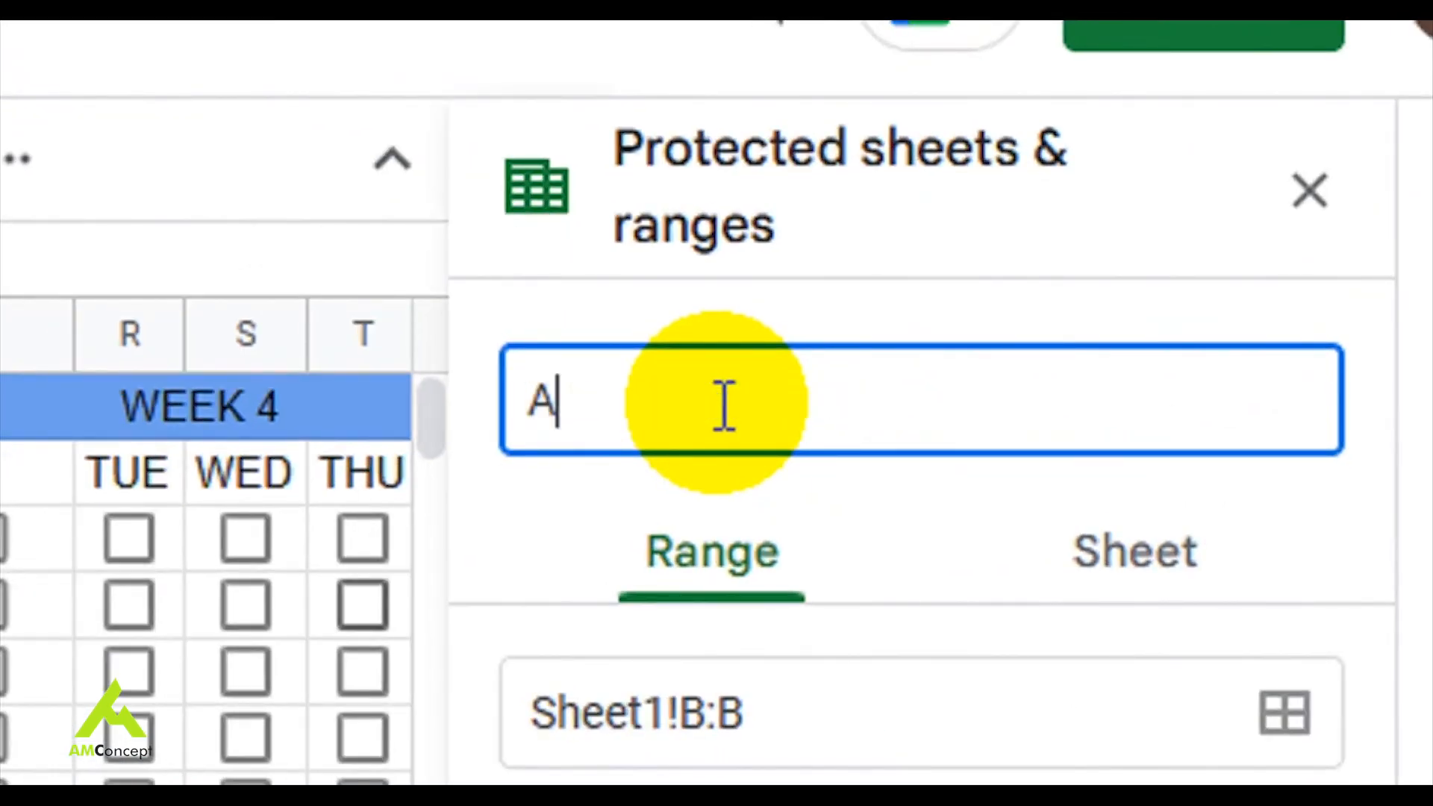
type("TTENDACN")
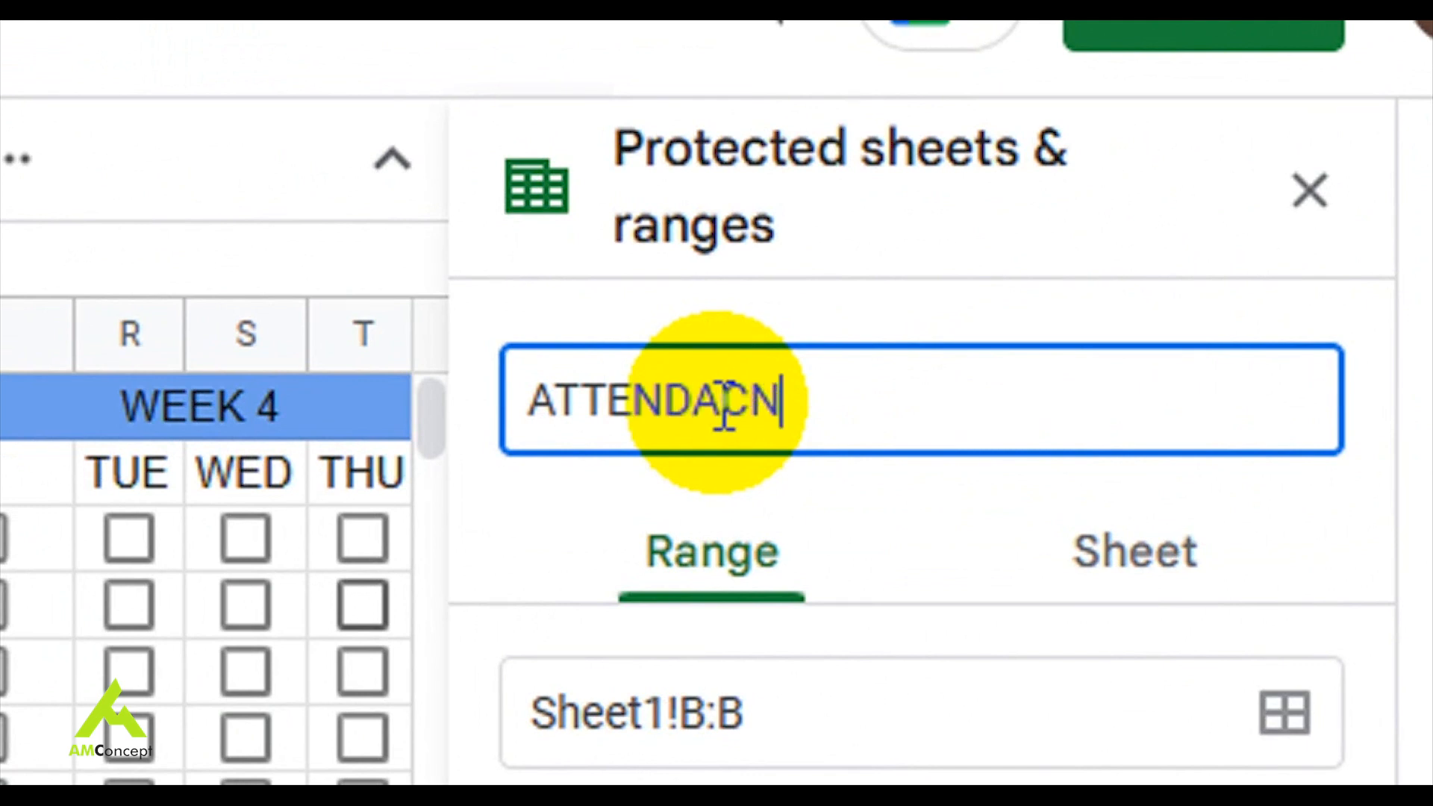
key("BackSpace")
key("BackSpace")
type("NE")
key("BackSpace")
type("CE TA")
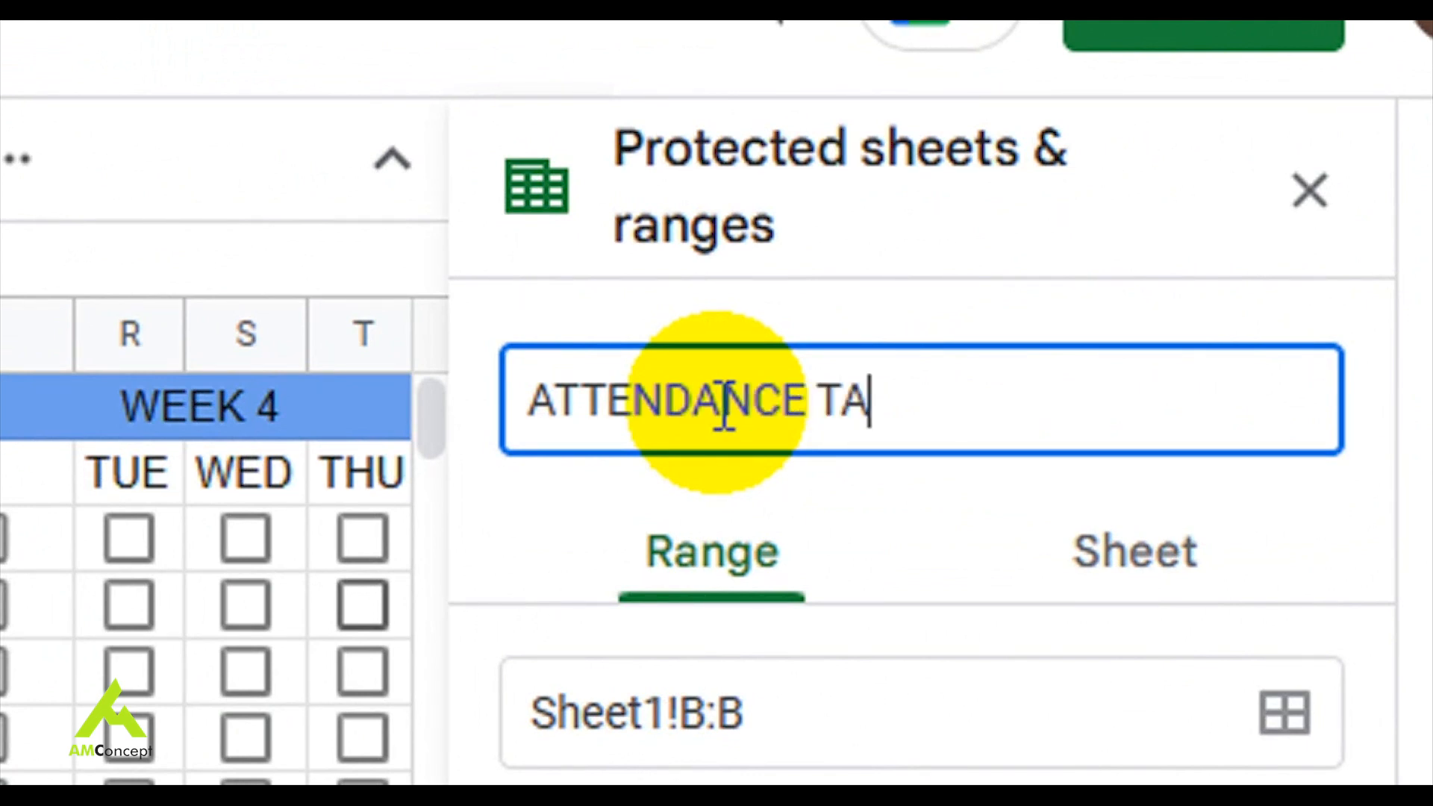
type("KEN")
Set the protected range's permissions so that editing is restricted to Only you.
scroll(991, 617, "down", 2)
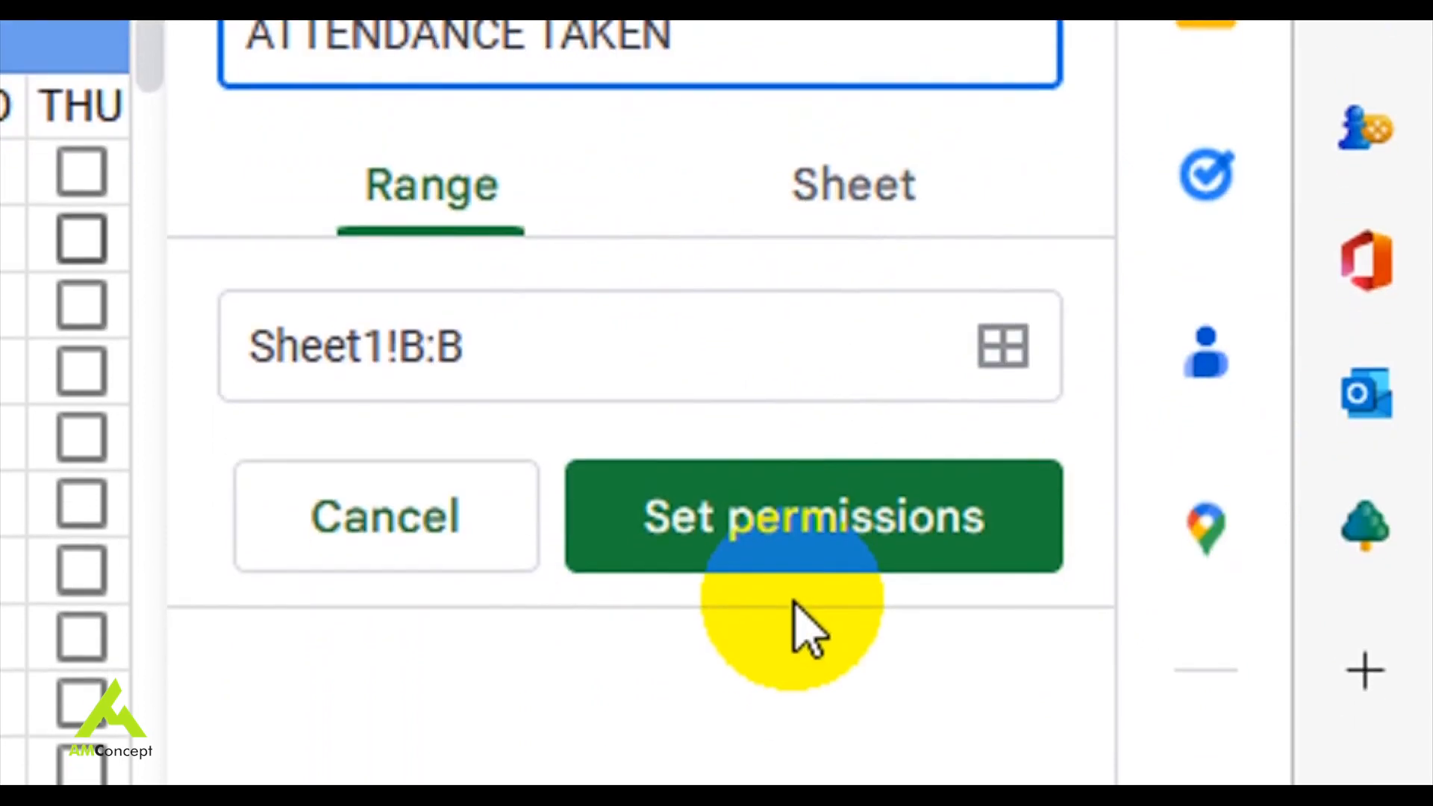
left_click(707, 524)
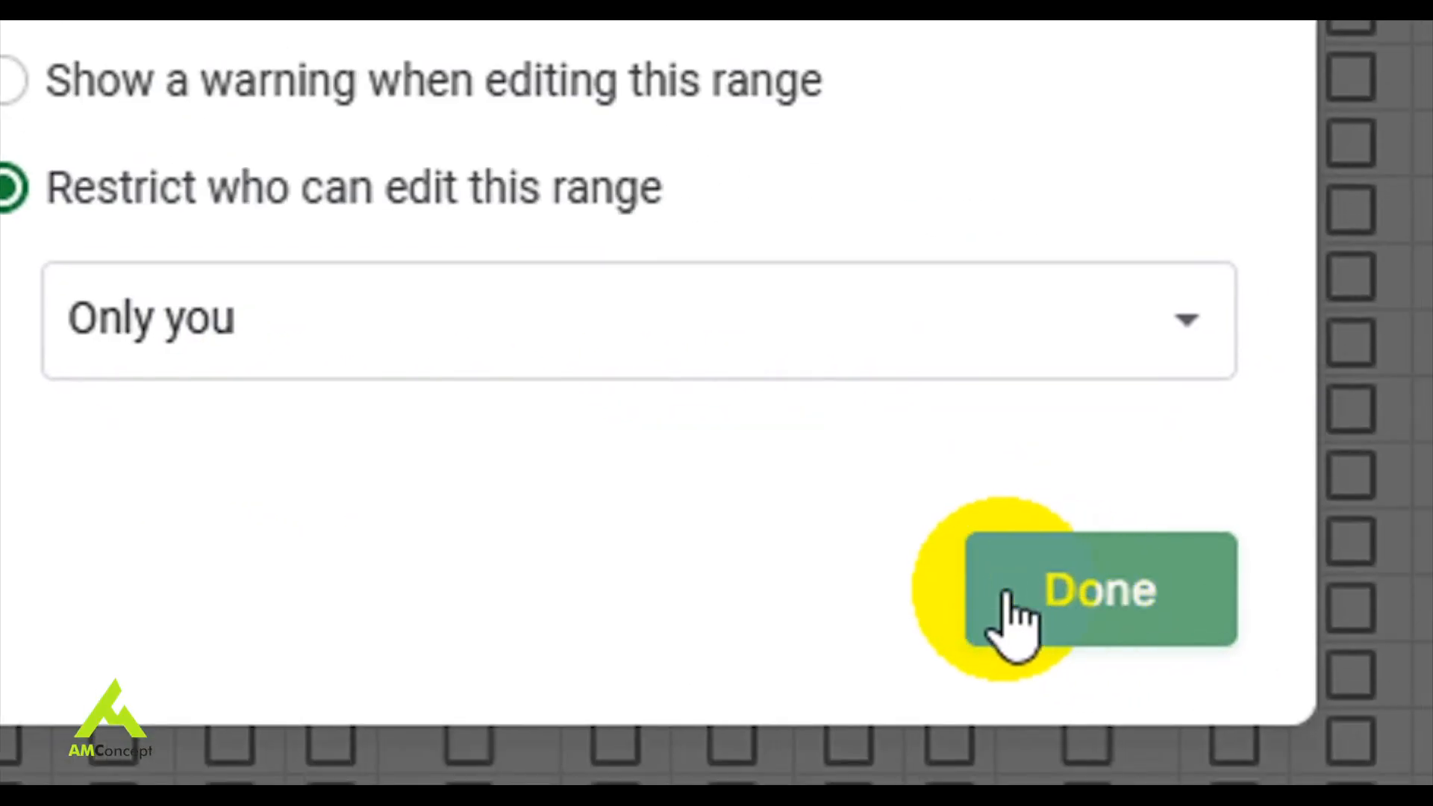
left_click(1380, 780)
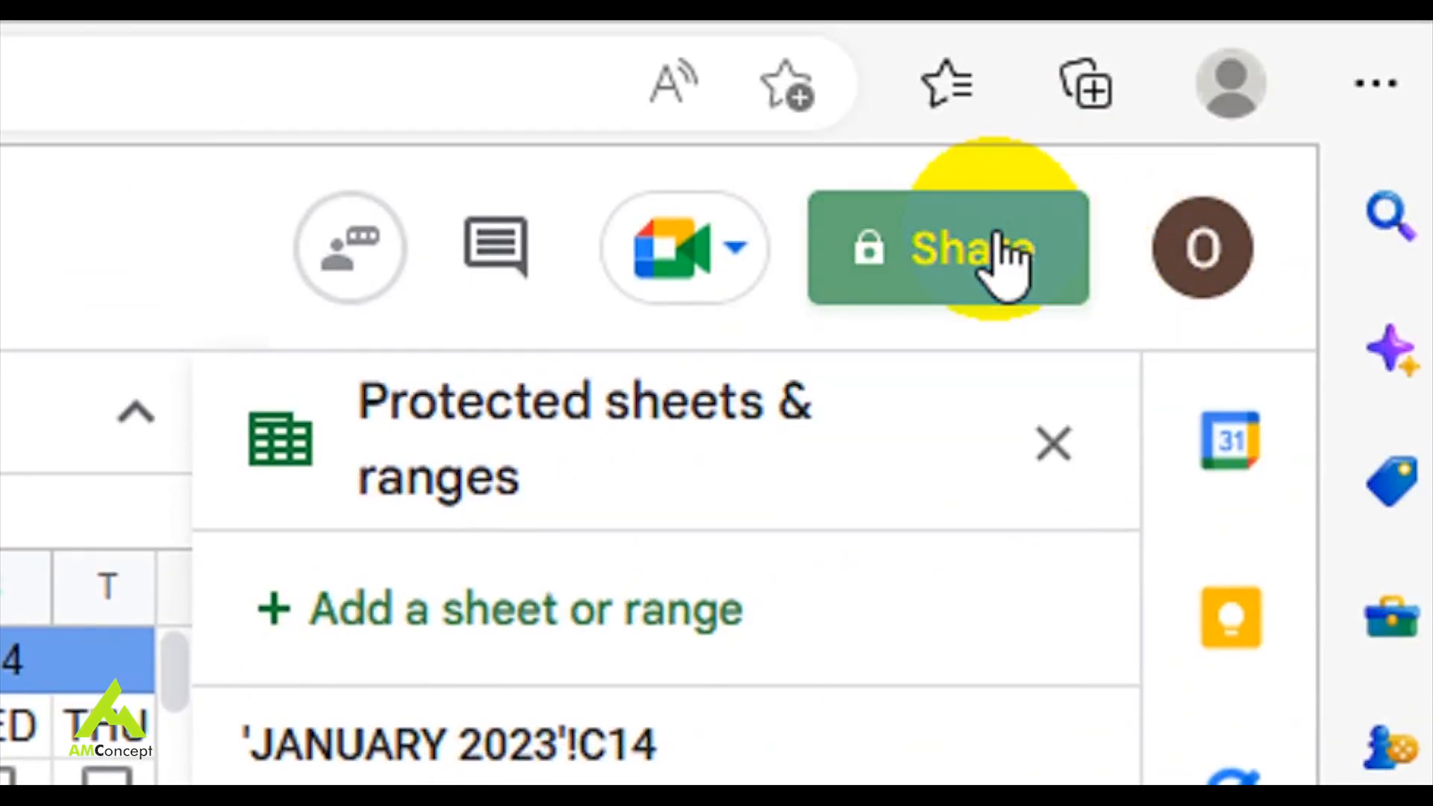
Change the spreadsheet's general access to Anyone with the link and set the link role to Editor.
left_click(1004, 250)
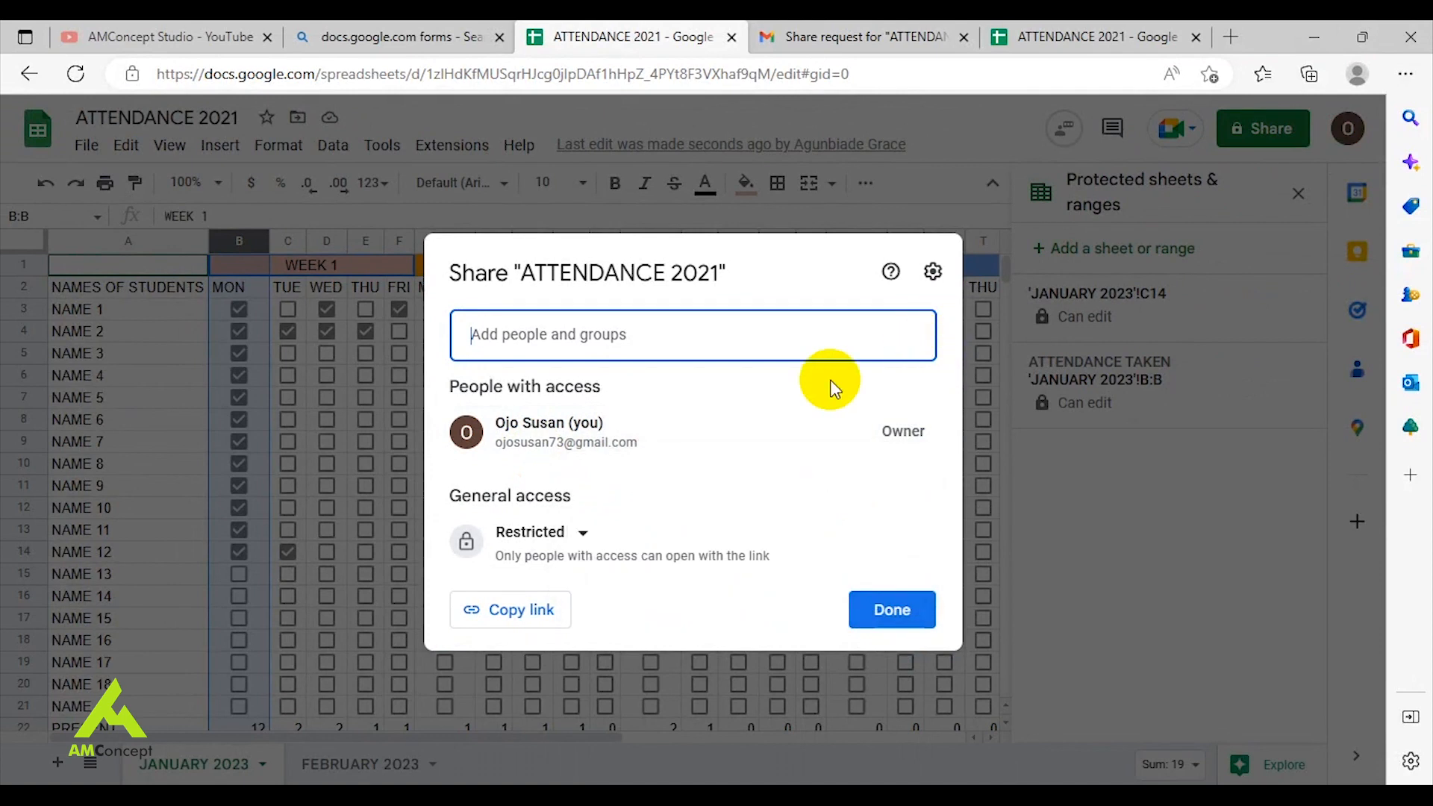
left_click(586, 543)
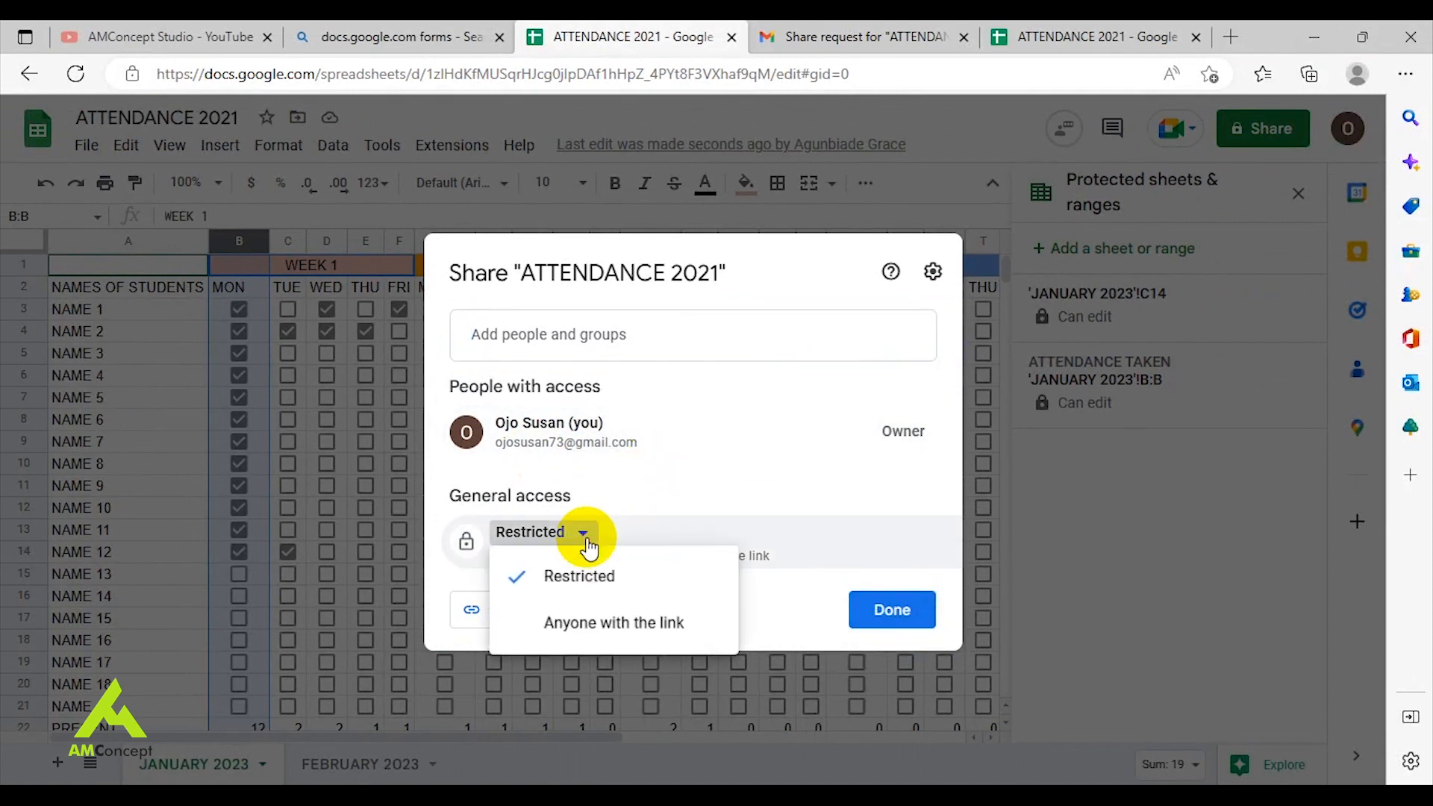
left_click(608, 629)
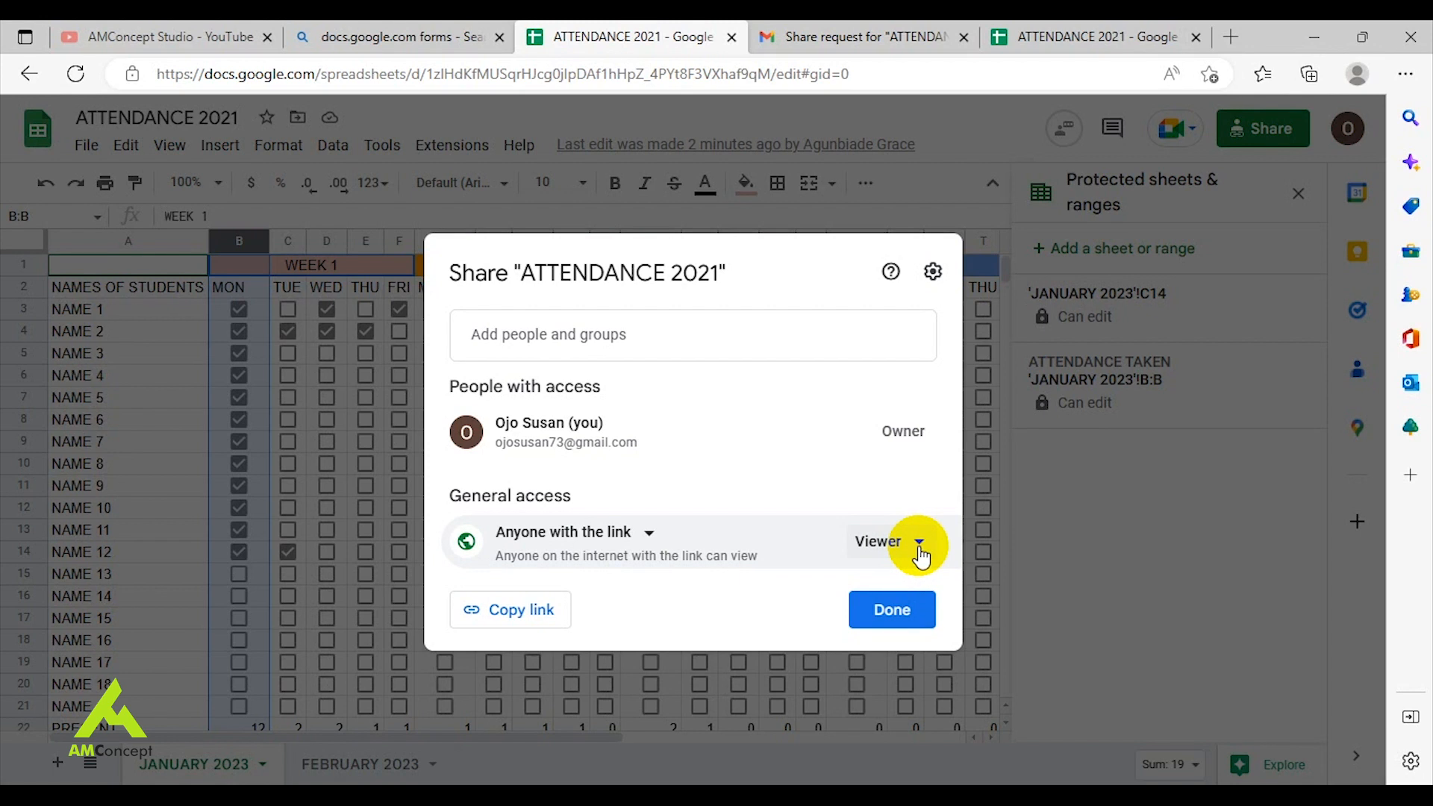
left_click(920, 556)
left_click(933, 495)
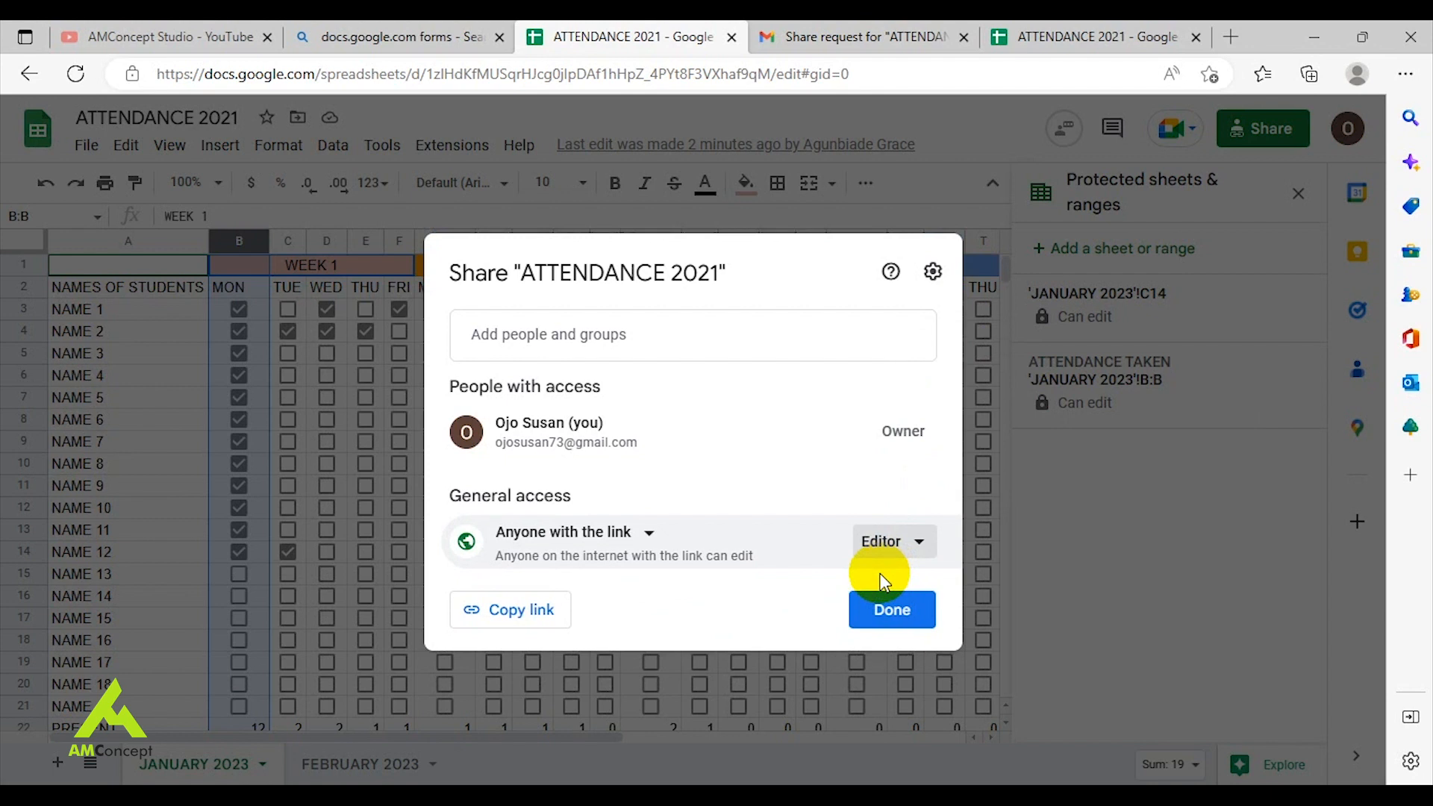
Copy the spreadsheet's share link, check the available link roles while keeping Editor, and close the sharing dialog.
left_click(526, 608)
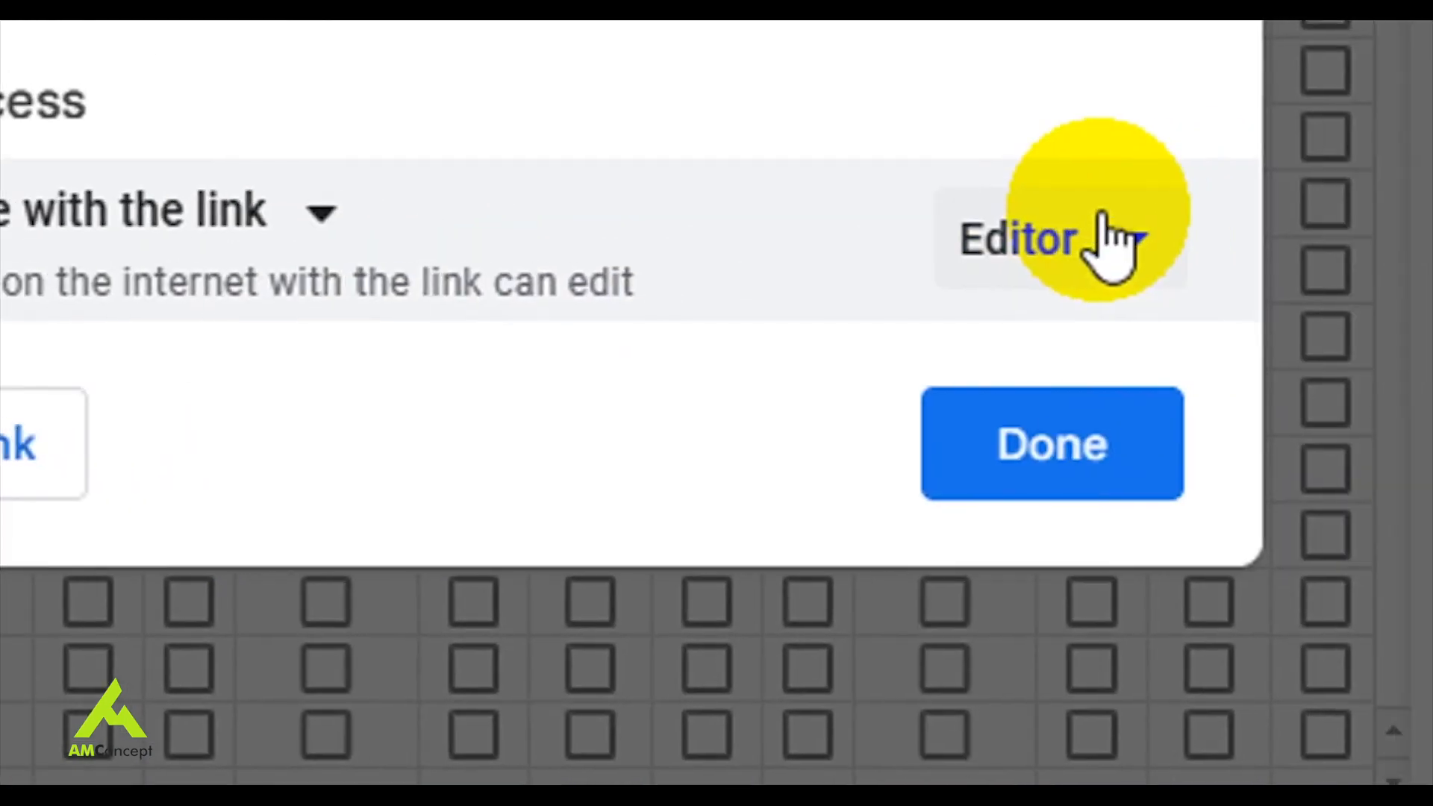
left_click(1123, 237)
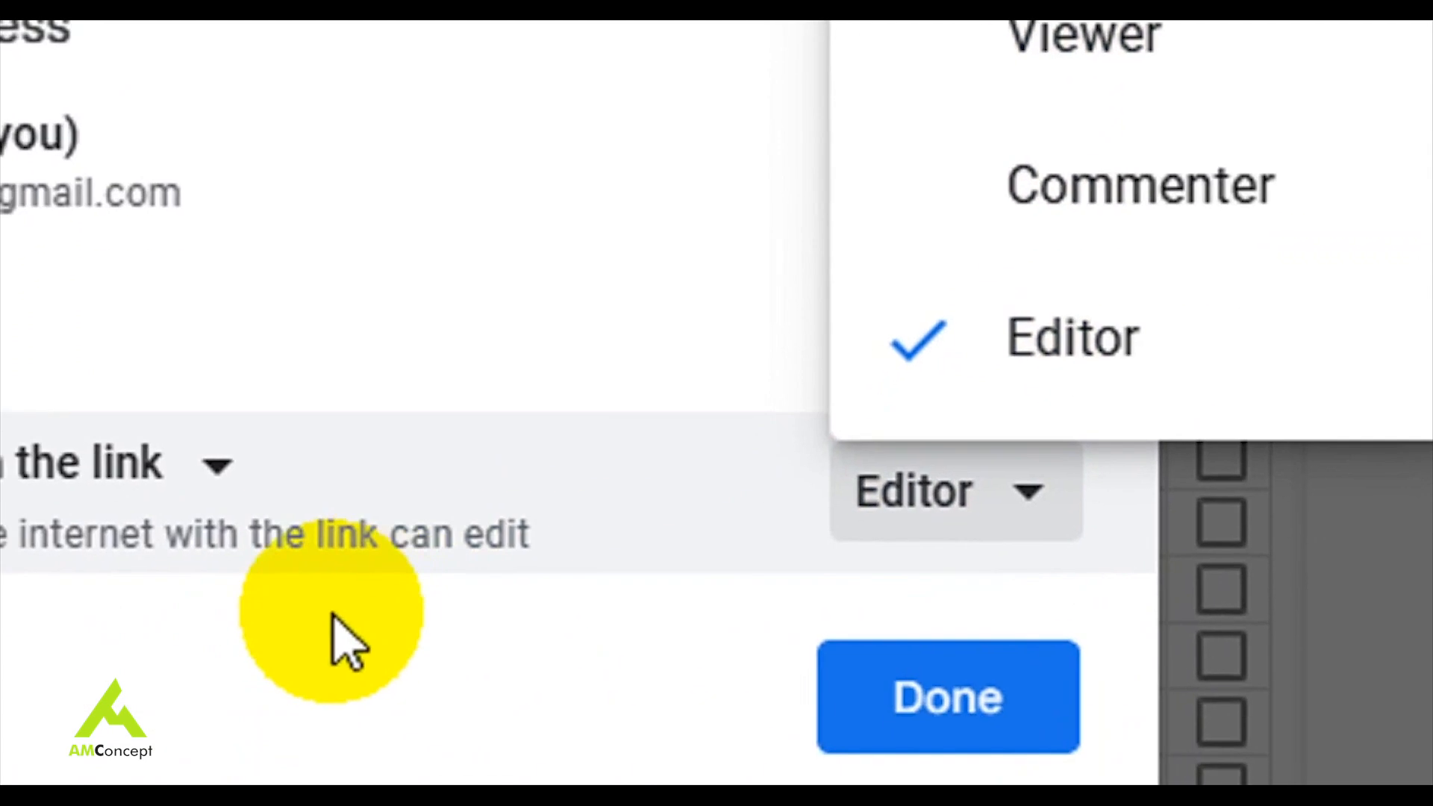
left_click(358, 599)
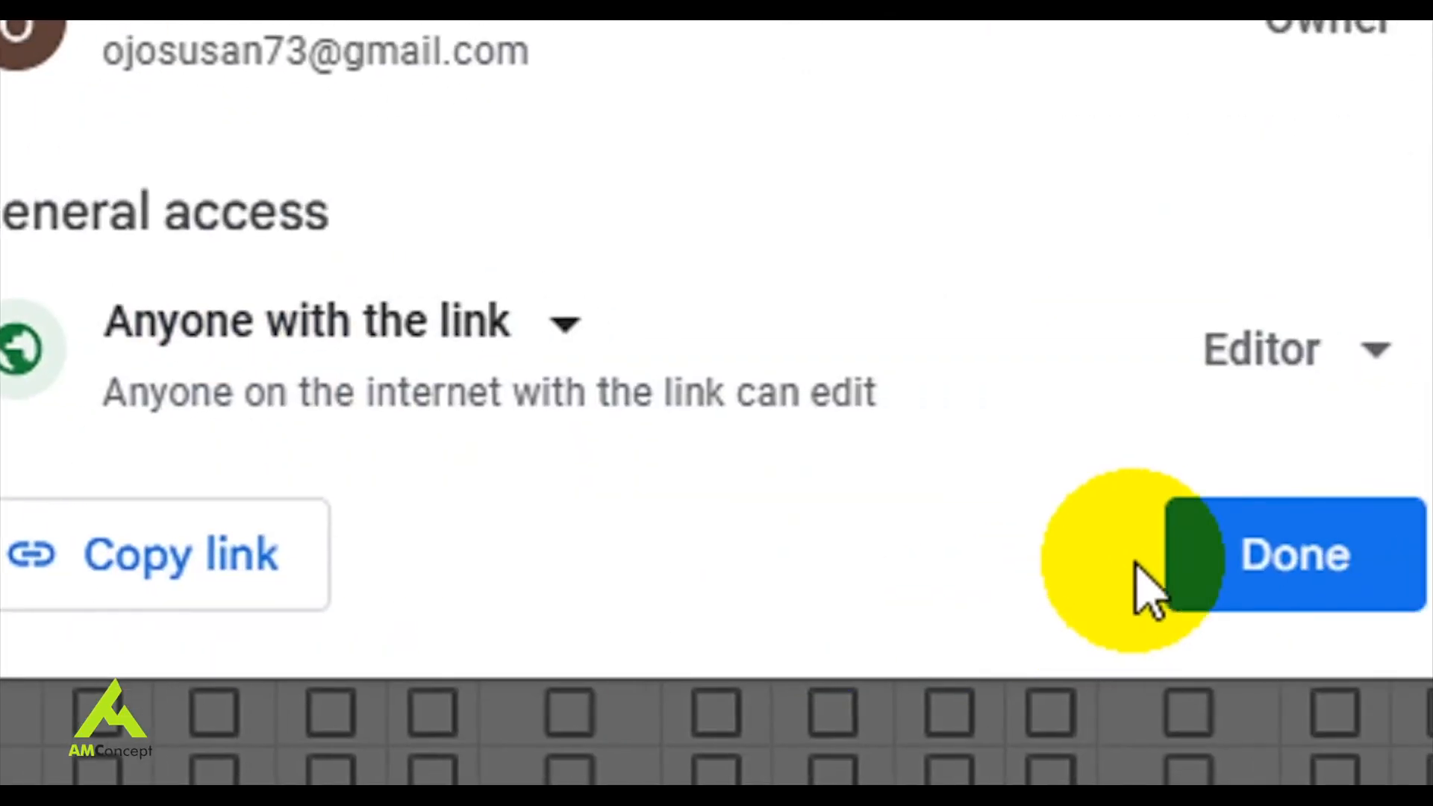
left_click(1335, 683)
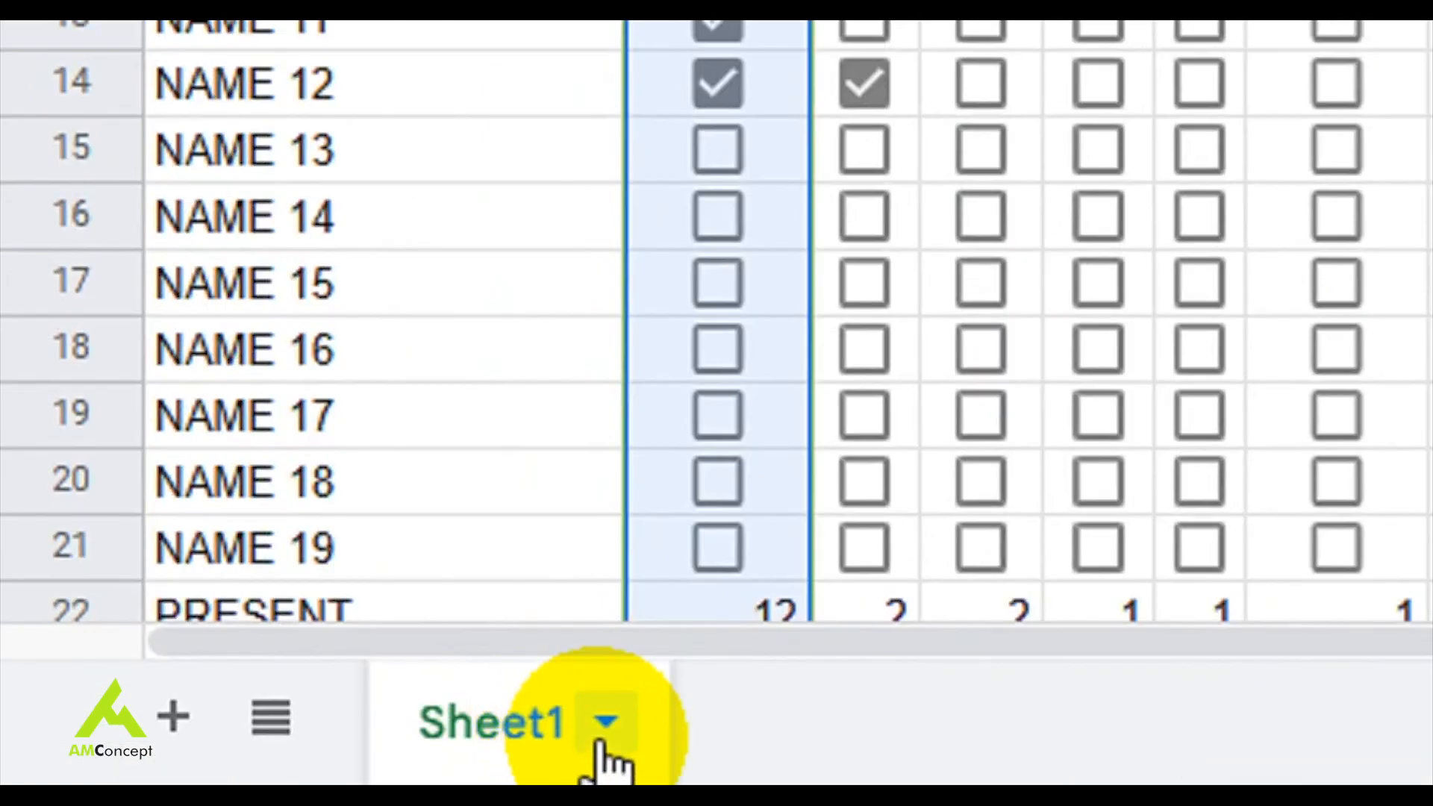
Rename Sheet1 as JANUARY 2023 and duplicate the sheet.
left_click(603, 739)
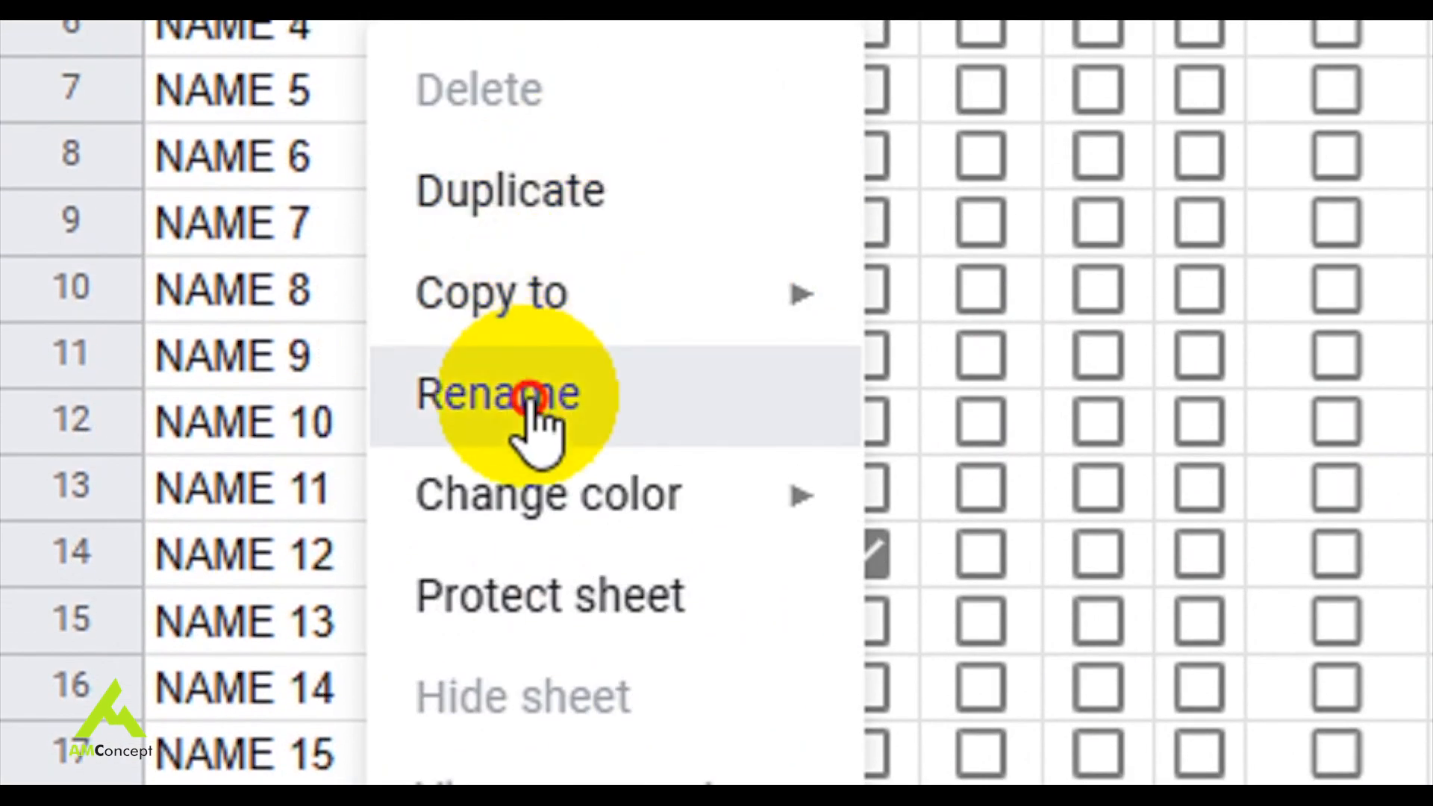
left_click(529, 397)
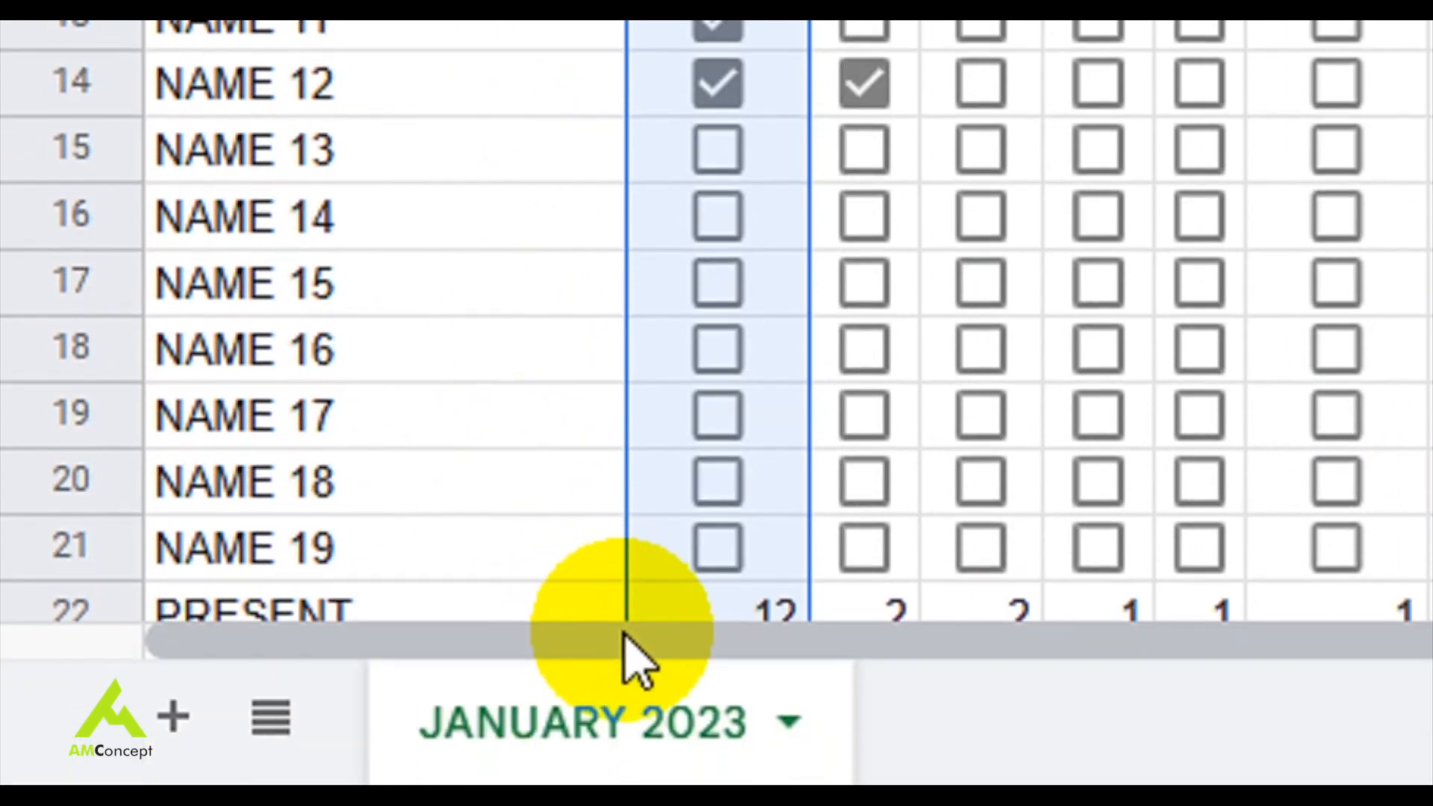
left_click(780, 715)
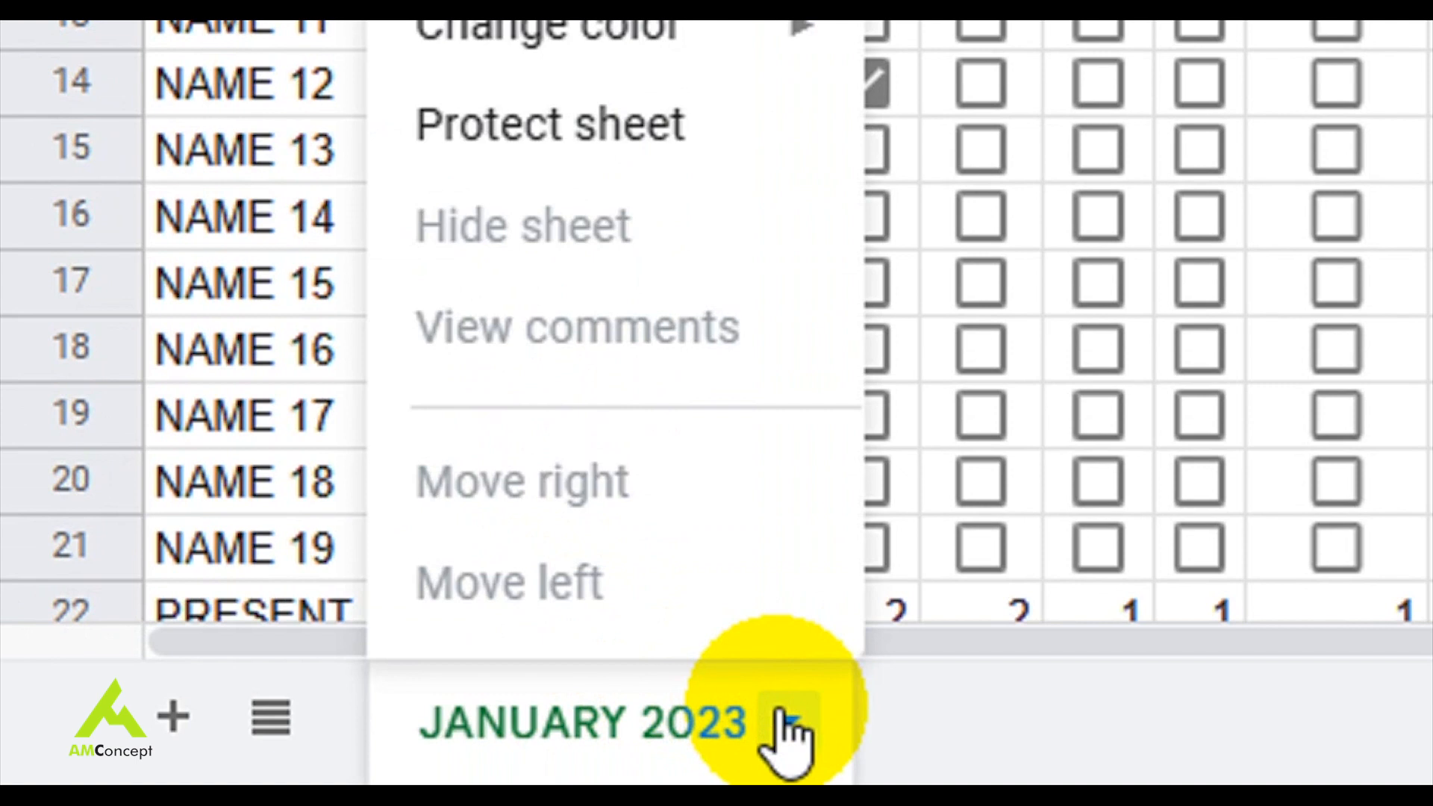
left_click(782, 715)
left_click(787, 717)
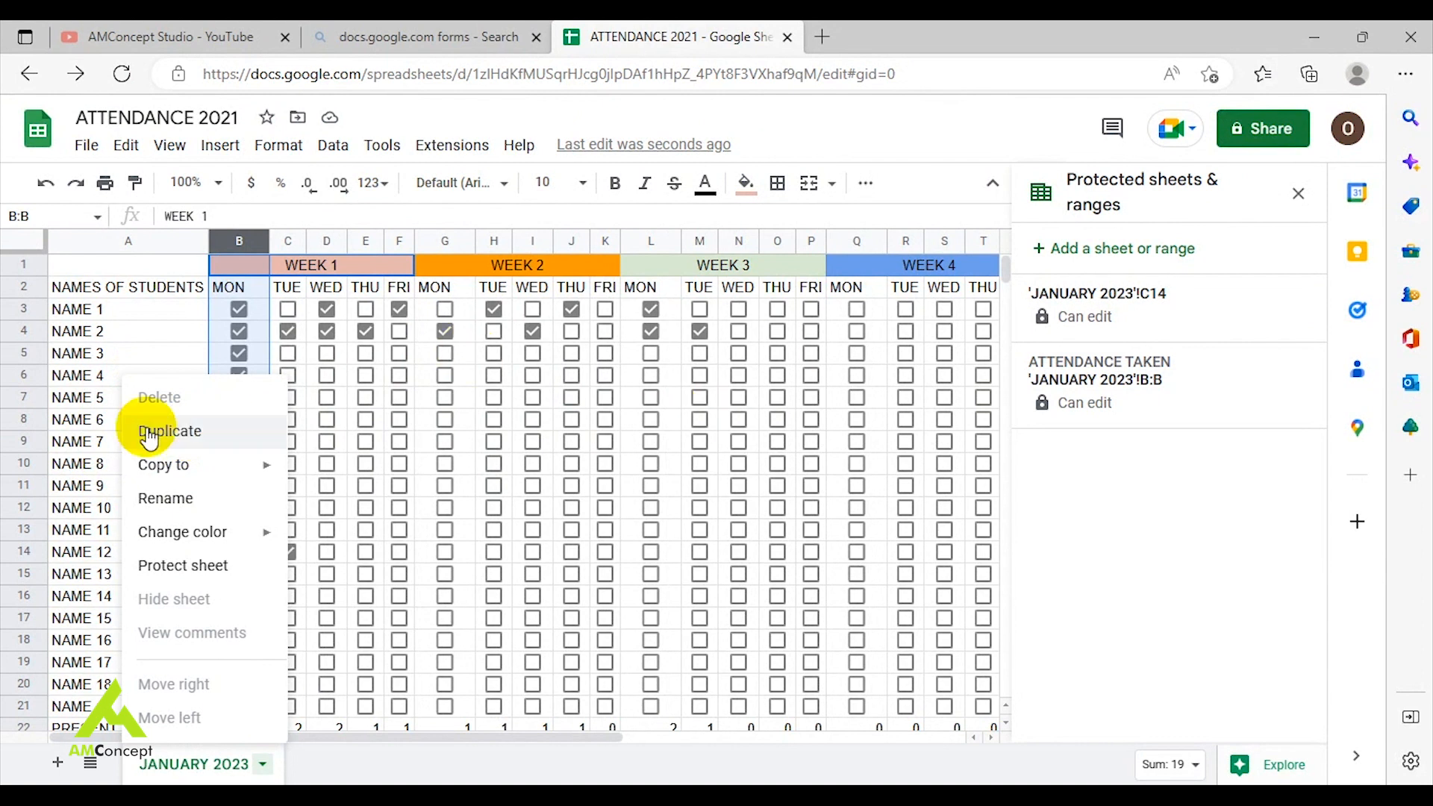
left_click(199, 440)
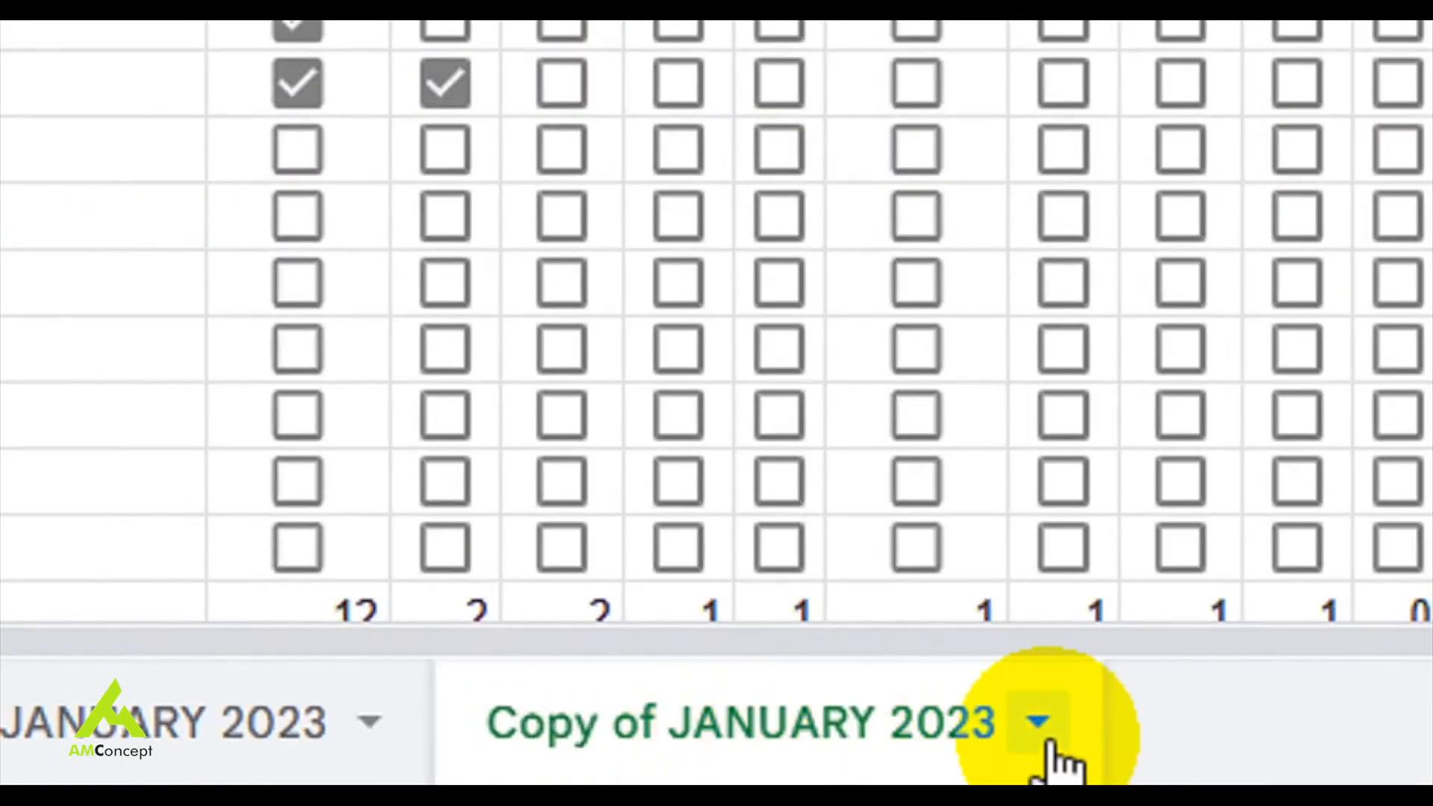
Rename the duplicated sheet as FEBRUARY 2023.
left_click(1048, 742)
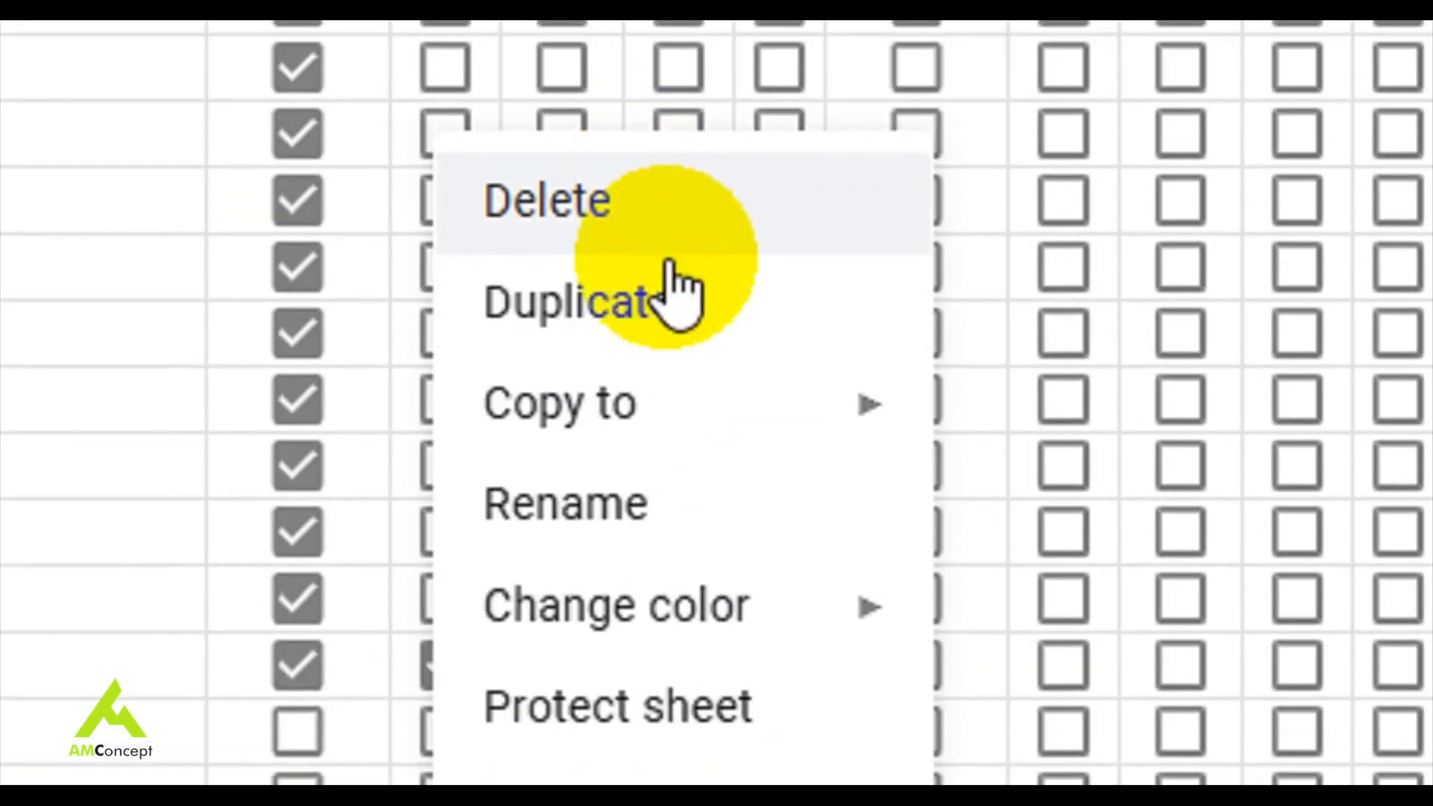
mouse_move(663, 436)
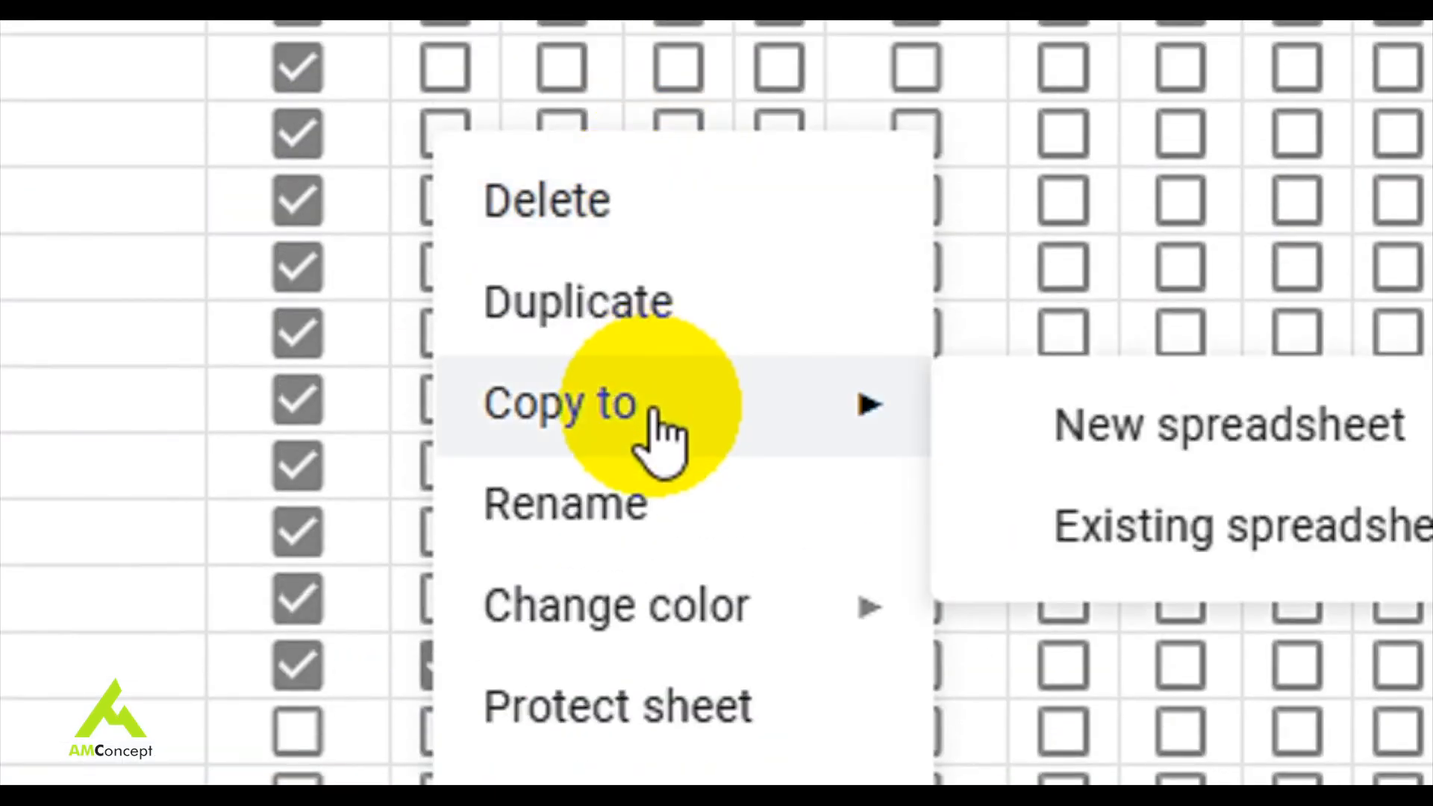
left_click(619, 526)
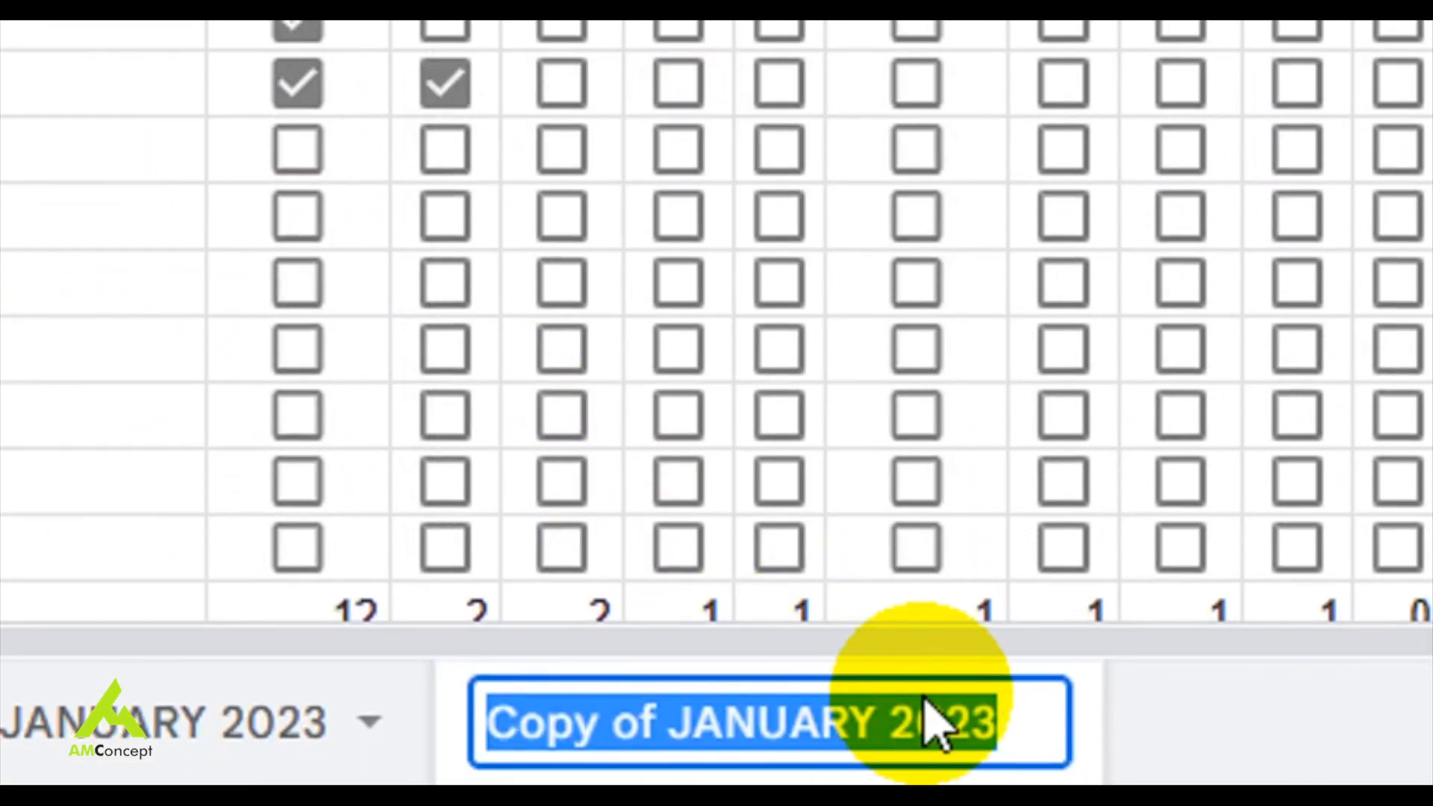
type("FEBRU")
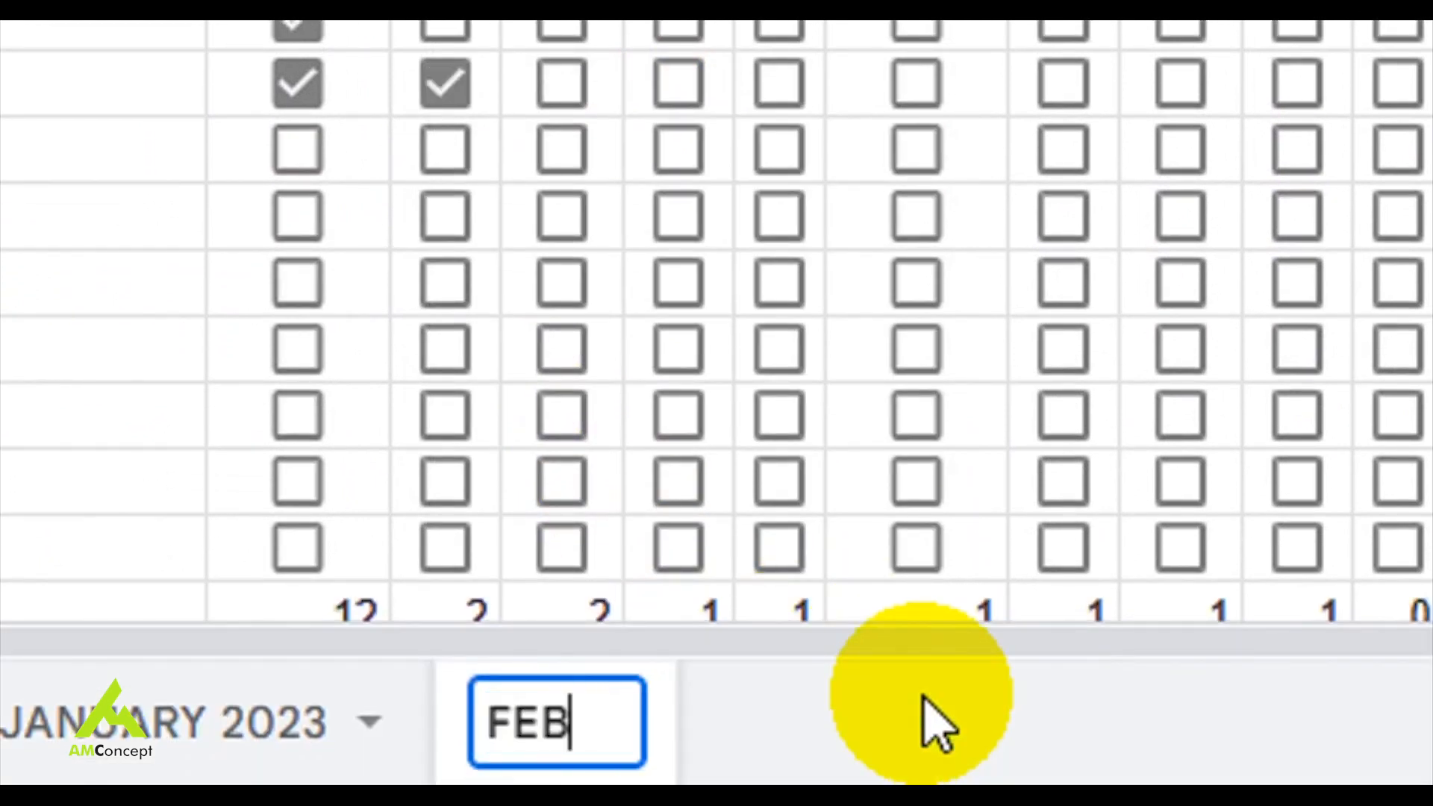
type("ARY 202")
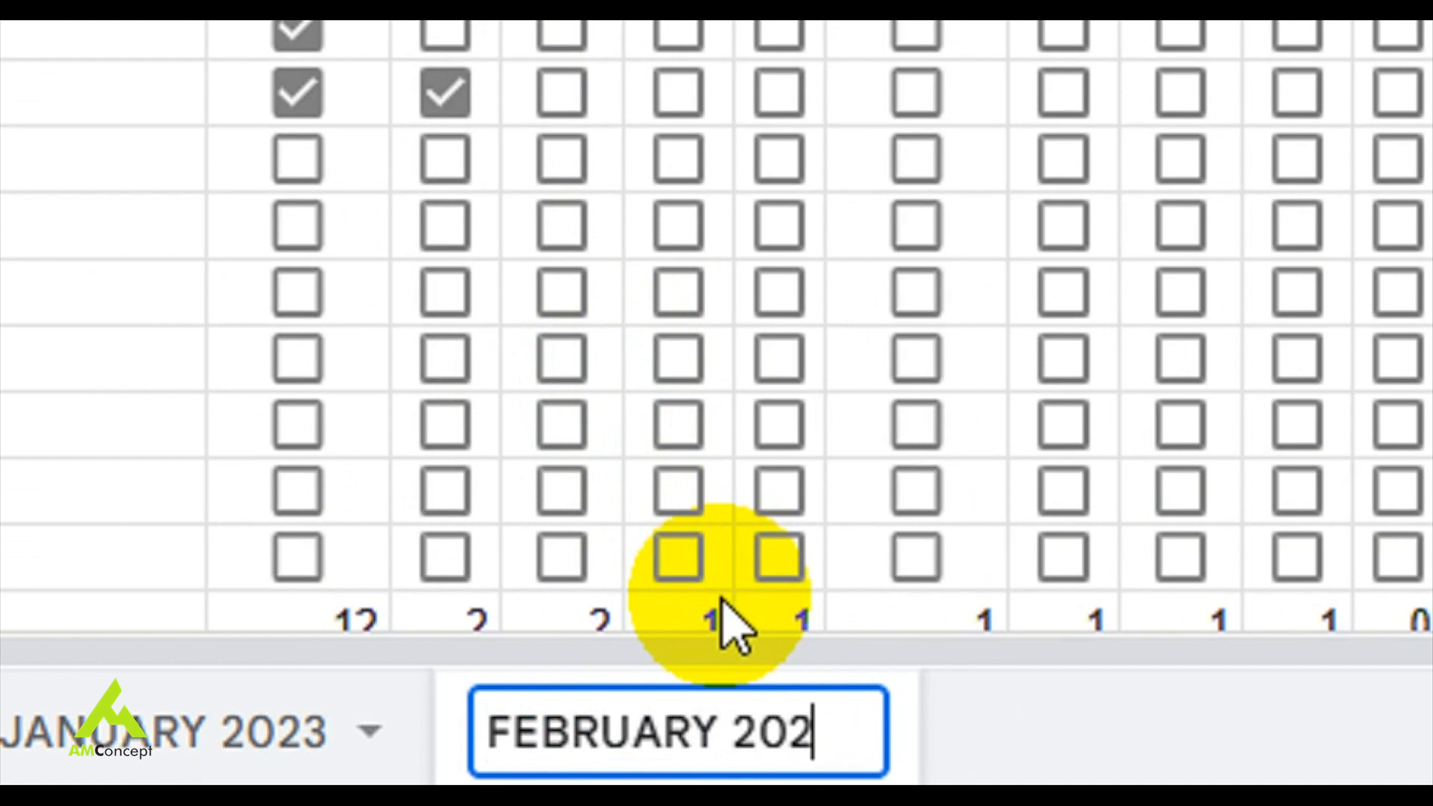
type("3")
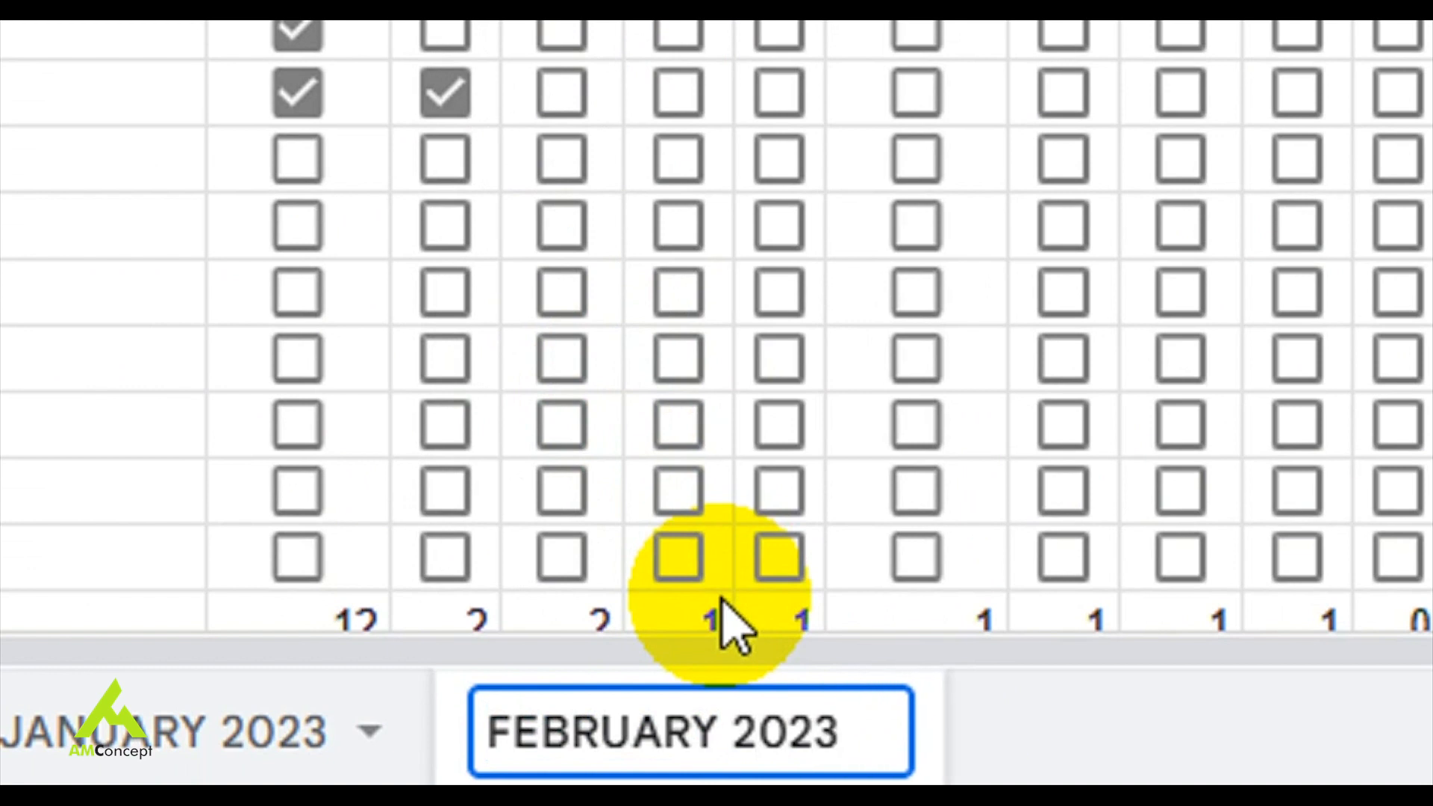
key("Return")
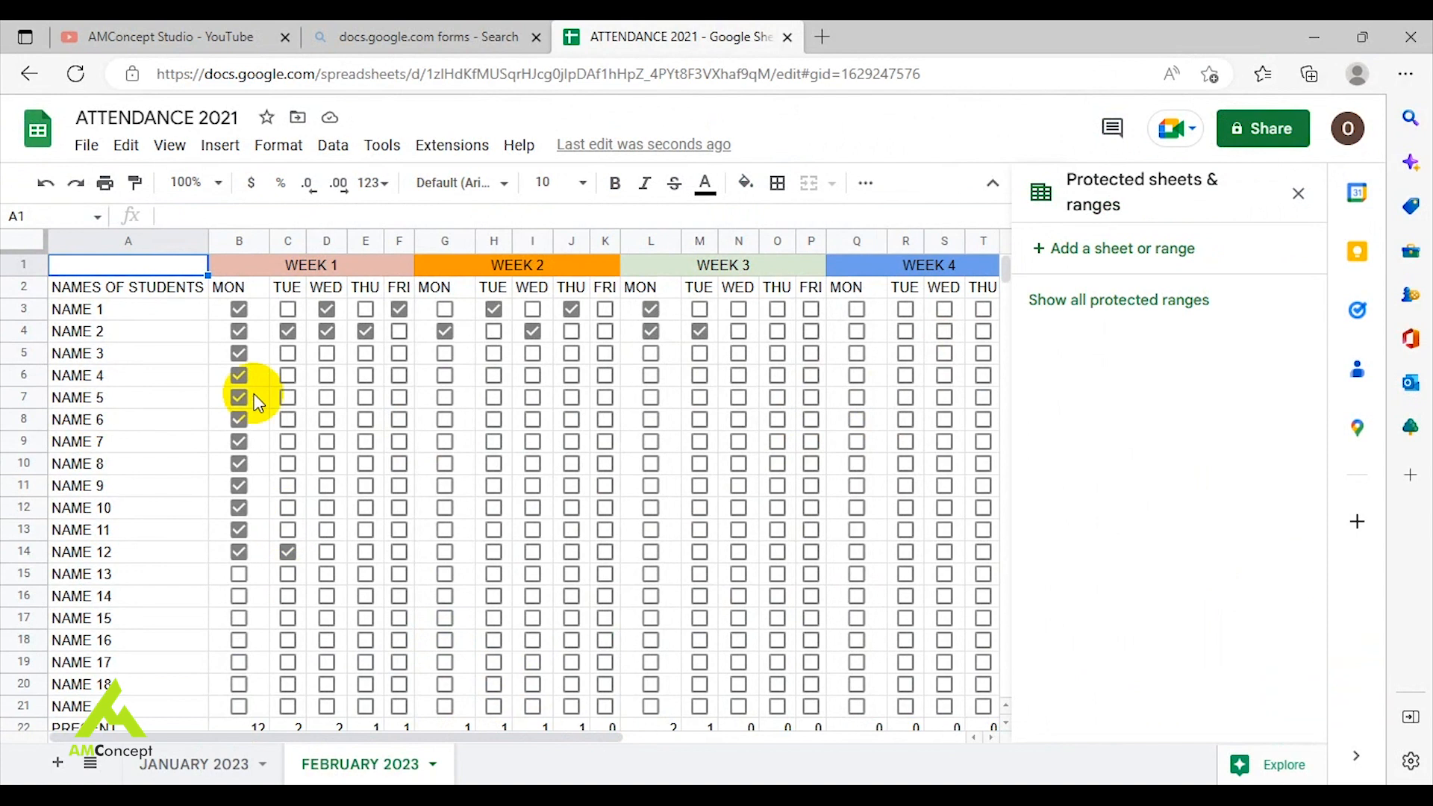
Untick the WEEK 1 Monday checkboxes of NAME 1 through NAME 12 on the FEBRUARY 2023 sheet.
left_click(242, 310)
left_click(241, 332)
left_click(240, 357)
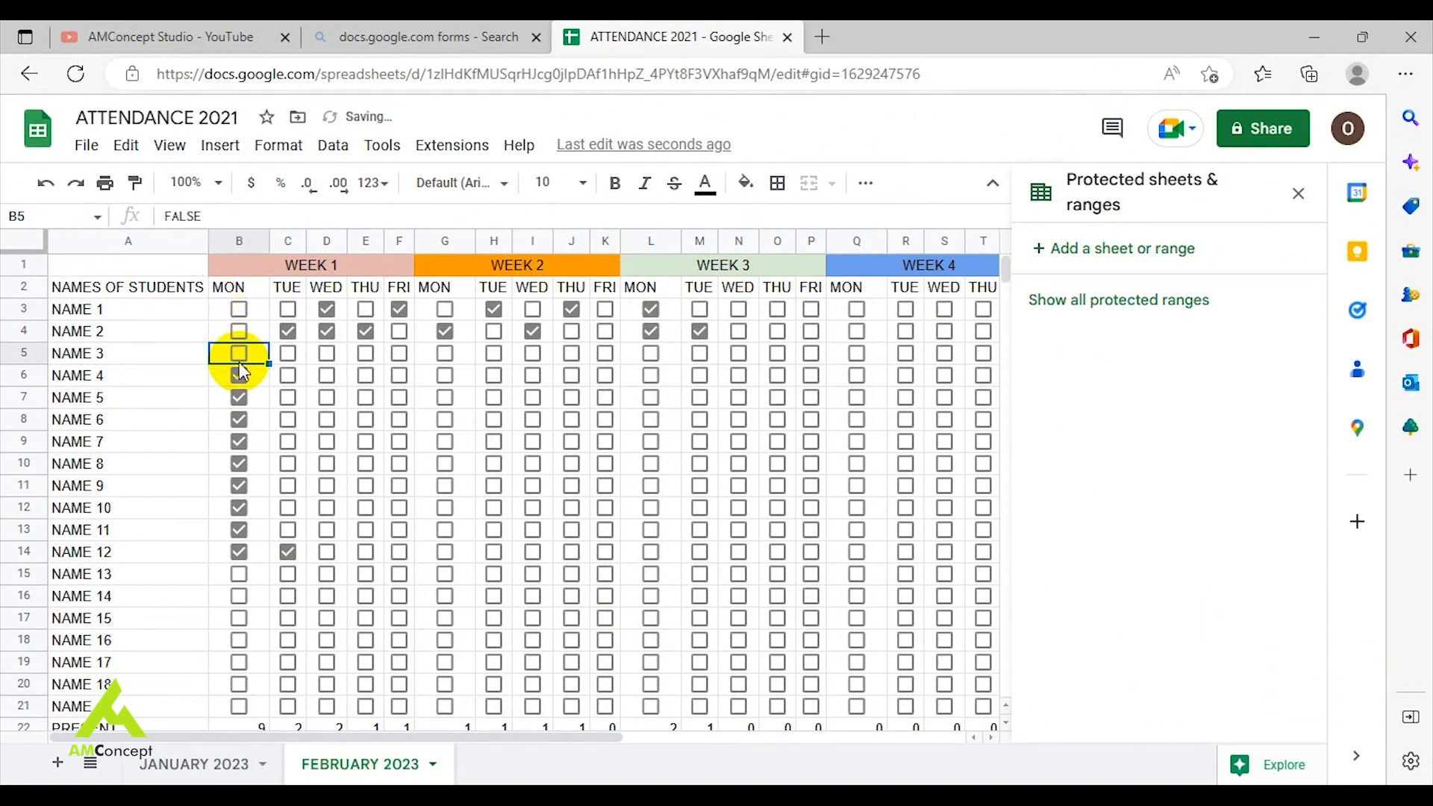
left_click(239, 375)
left_click(240, 397)
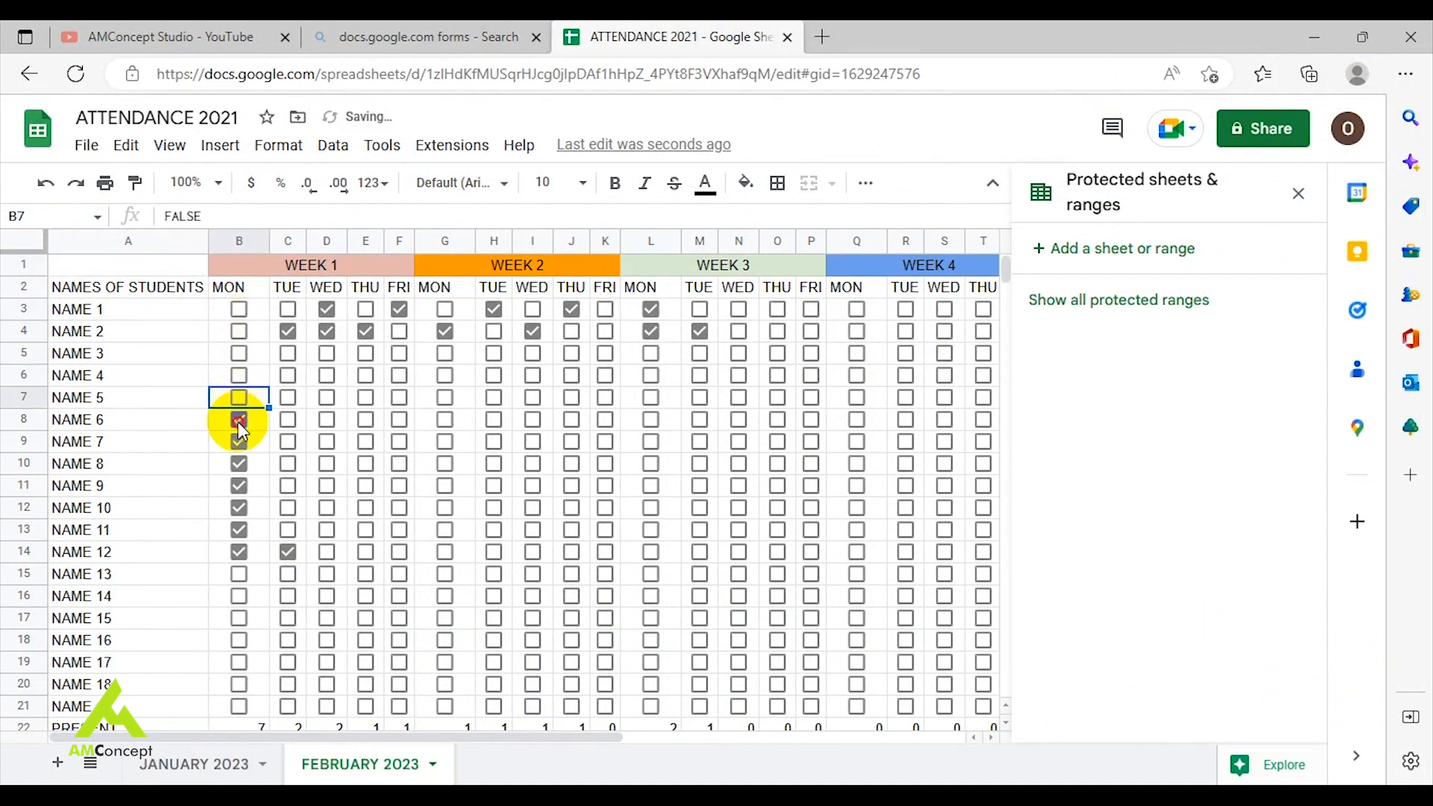
left_click(238, 421)
left_click(239, 447)
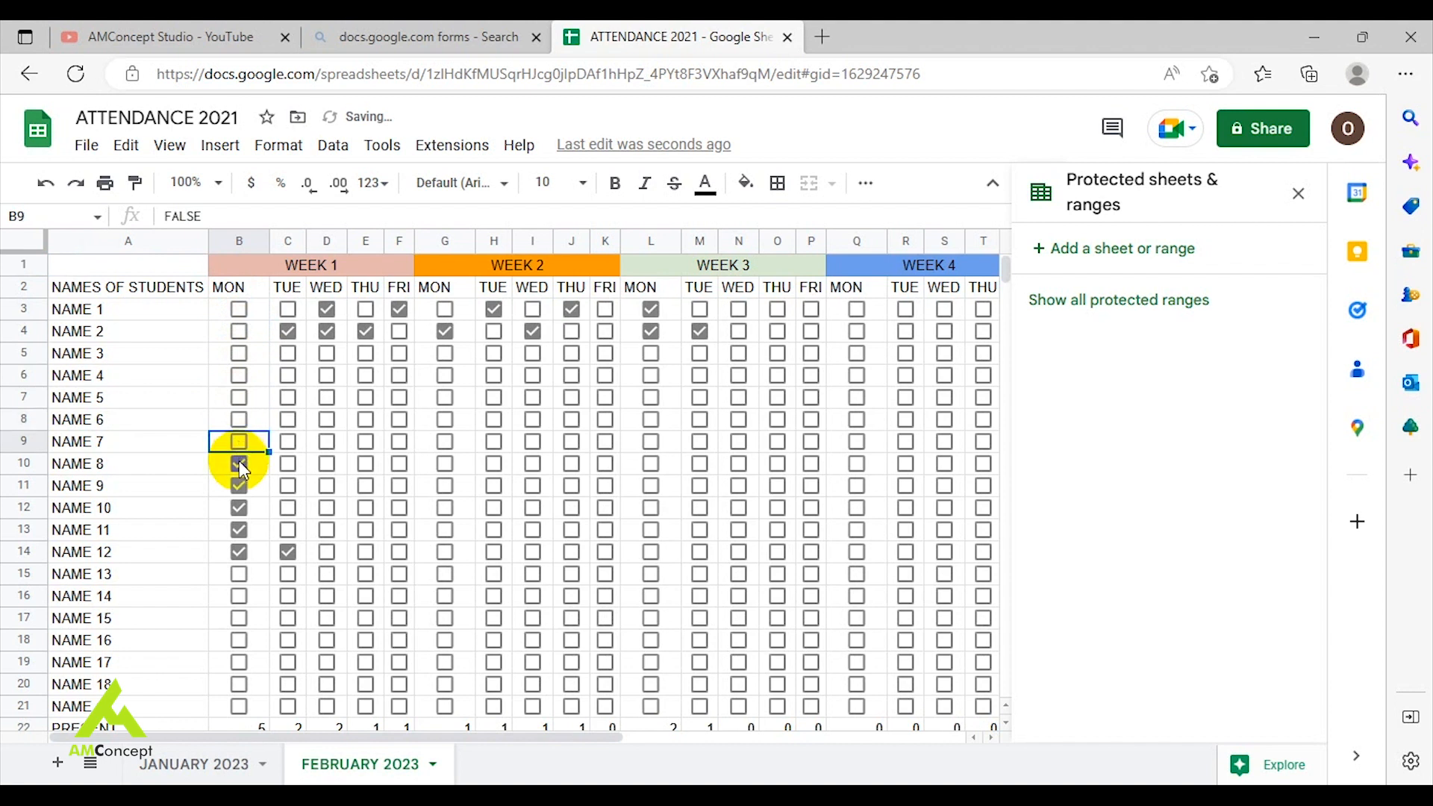
left_click(239, 464)
left_click(239, 486)
left_click(238, 508)
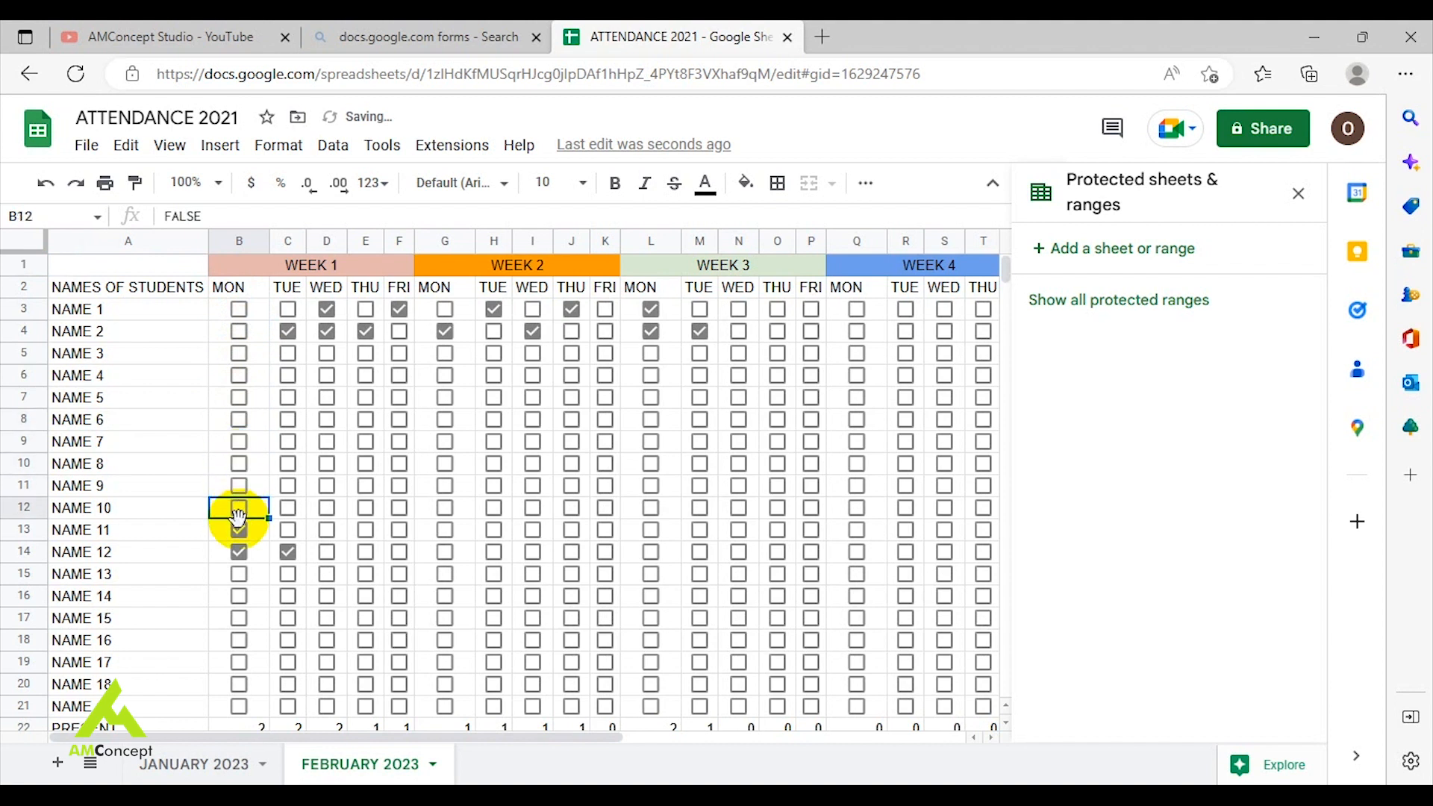
left_click(239, 530)
left_click(238, 552)
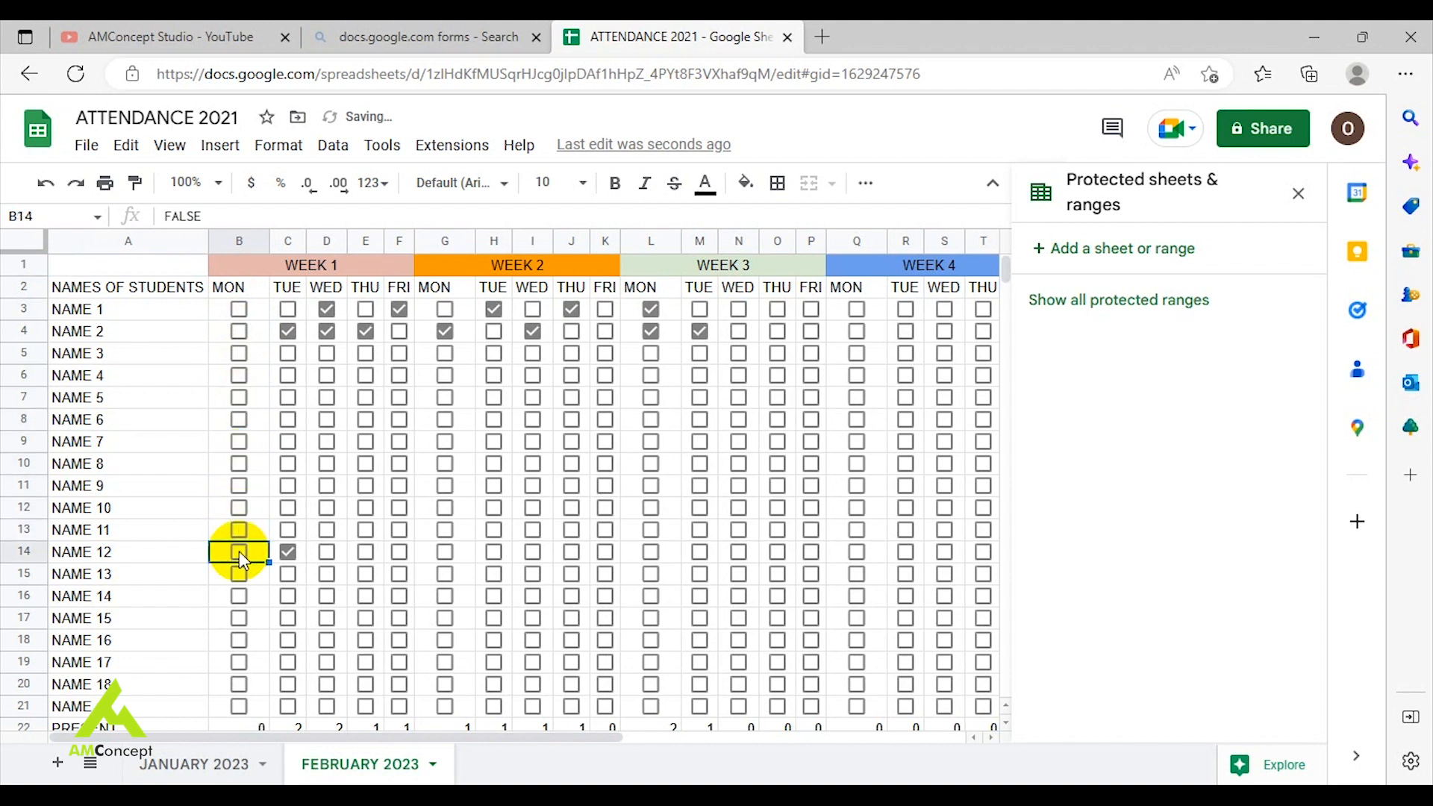
Untick the remaining ticked WEEK 1 checkboxes from Tuesday to Friday on the FEBRUARY 2023 sheet.
left_click(288, 552)
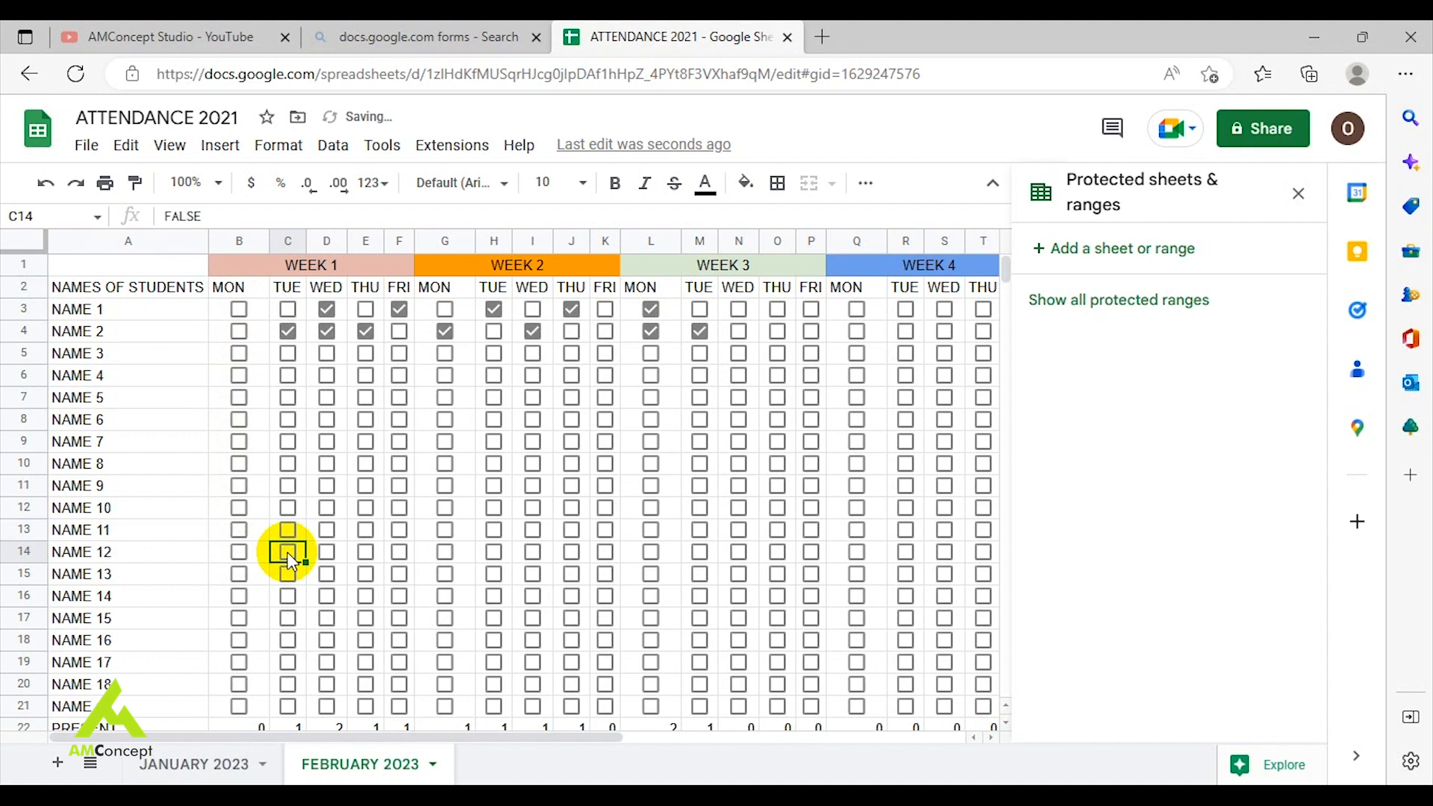
left_click(289, 330)
left_click(326, 309)
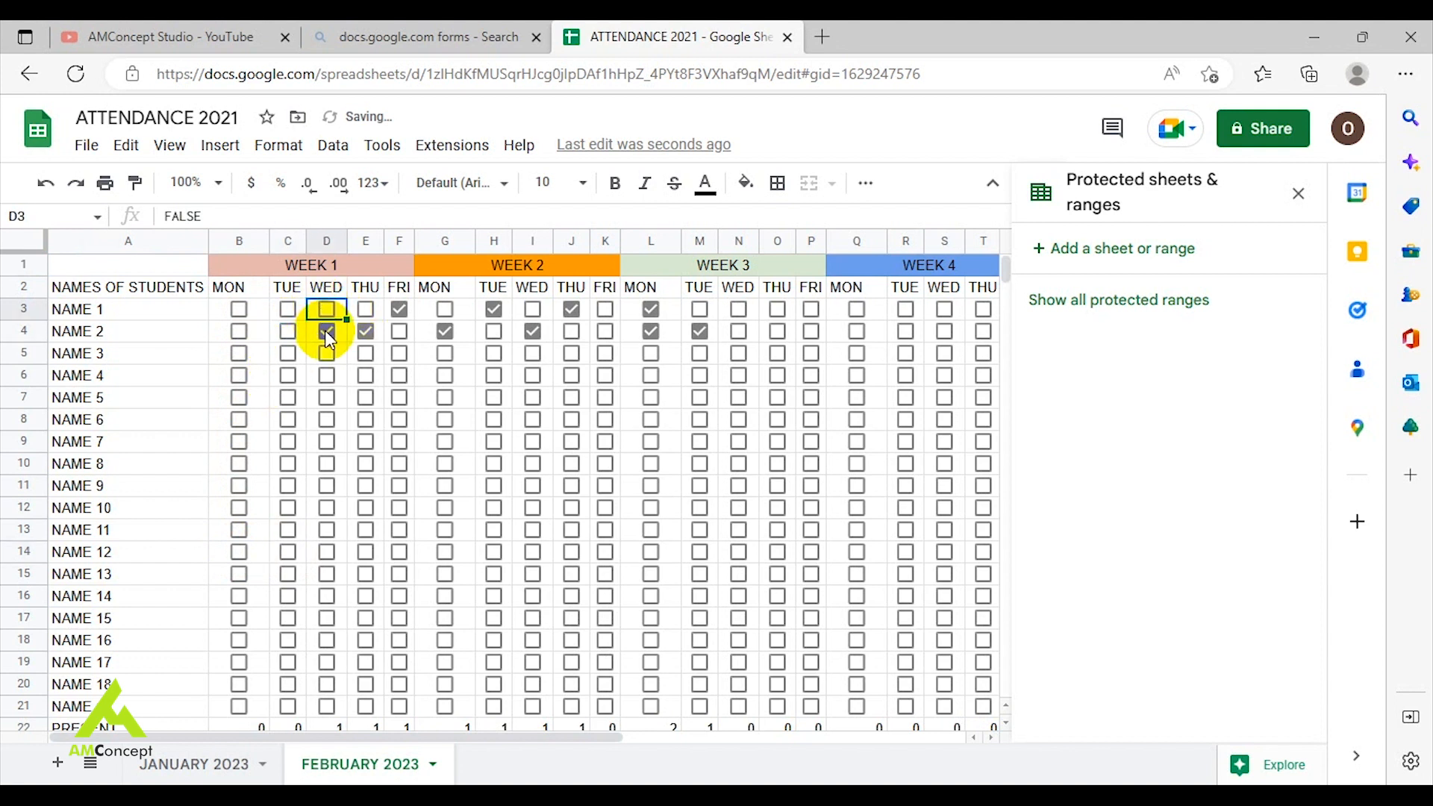
left_click(327, 332)
left_click(366, 335)
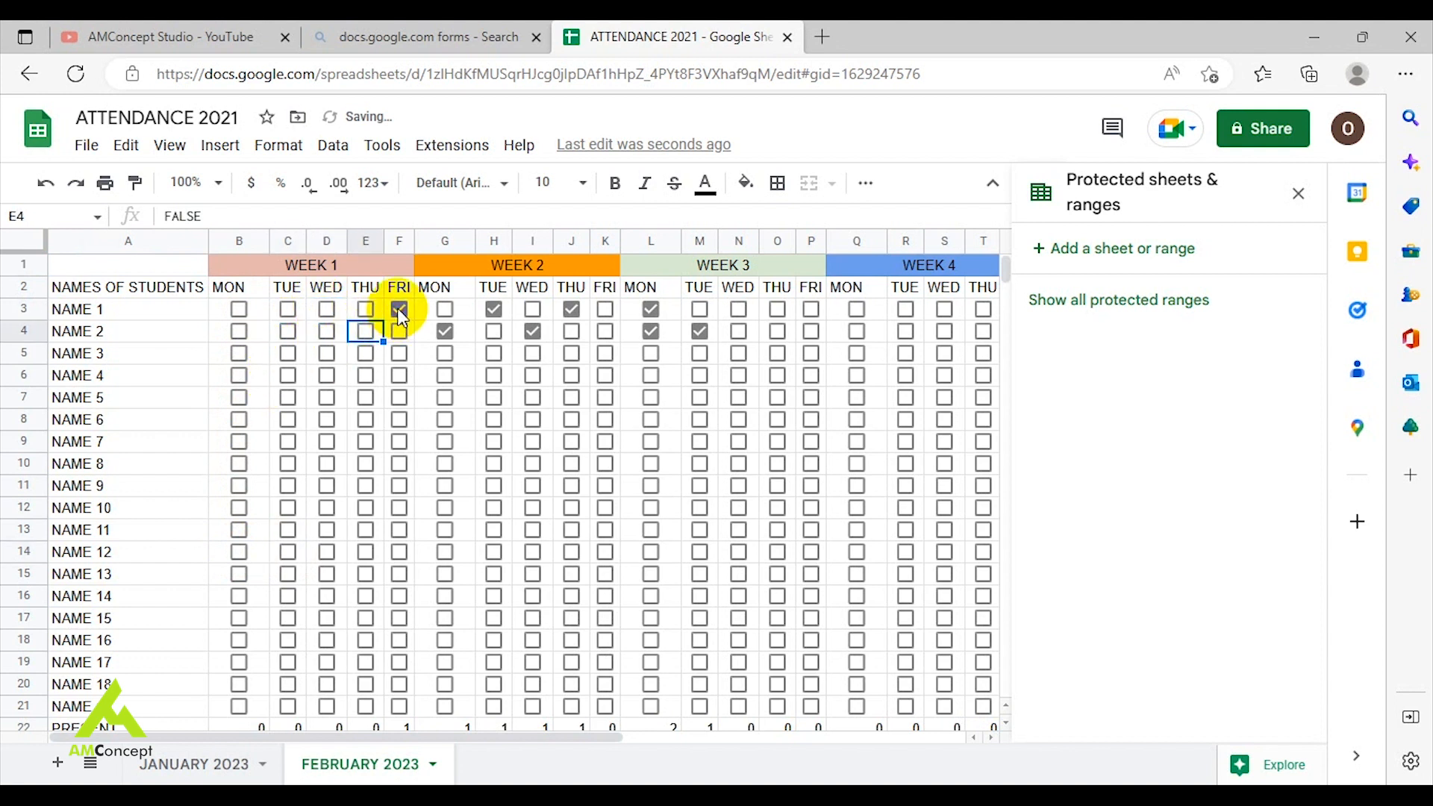
left_click(398, 310)
Untick all ticked WEEK 2 and WEEK 3 checkboxes for NAME 1 and NAME 2 on the FEBRUARY 2023 sheet.
left_click(443, 331)
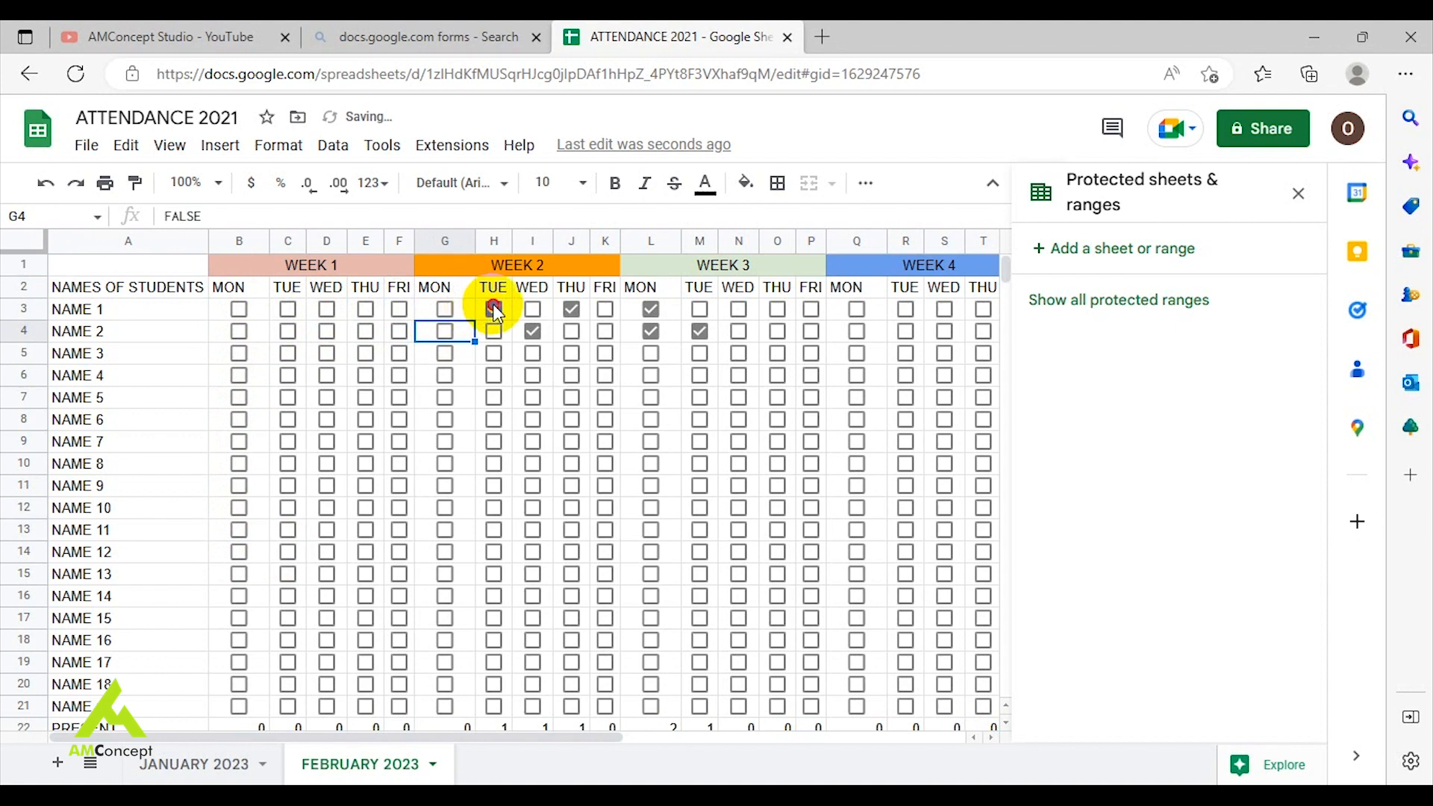
left_click(492, 307)
left_click(532, 331)
left_click(572, 308)
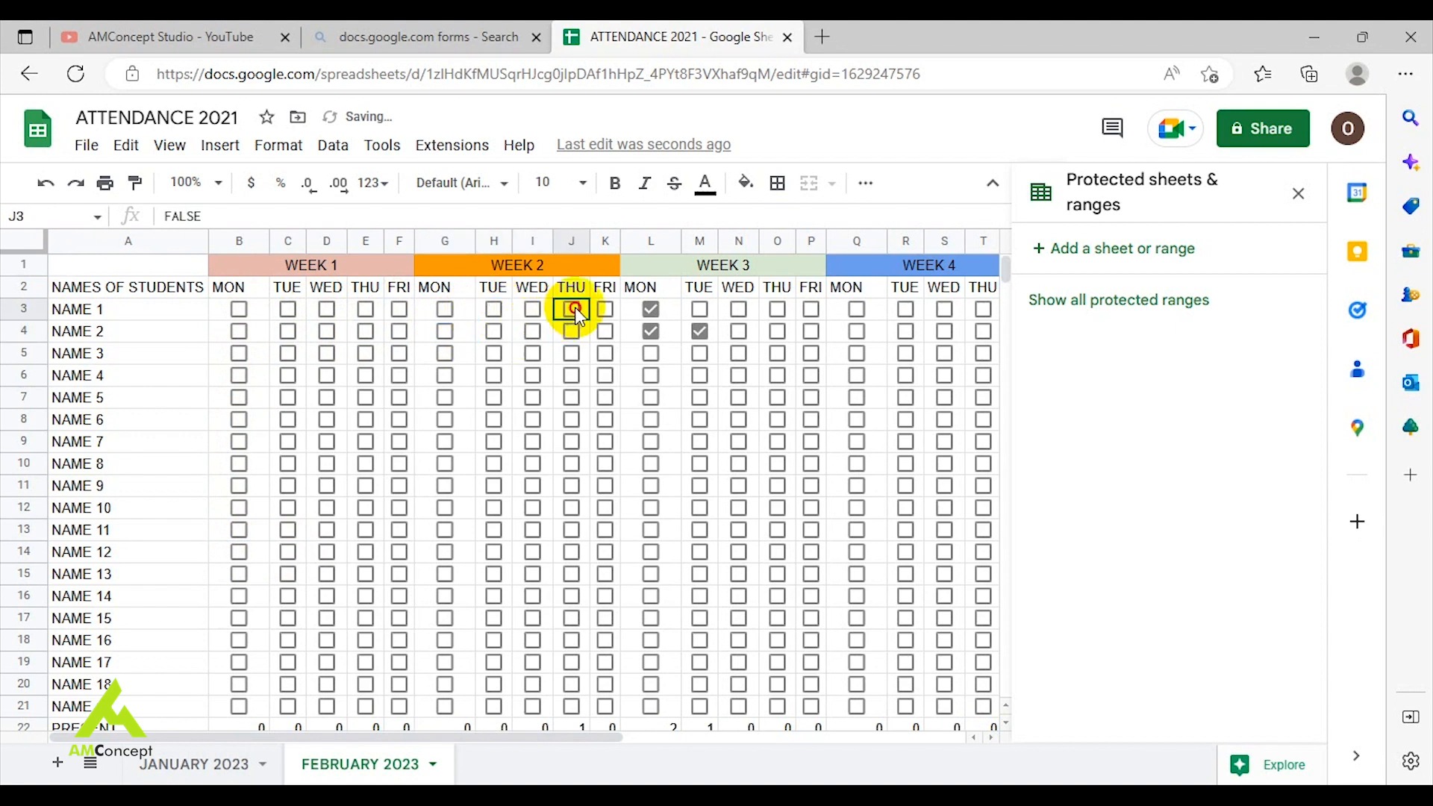
left_click(650, 309)
left_click(651, 331)
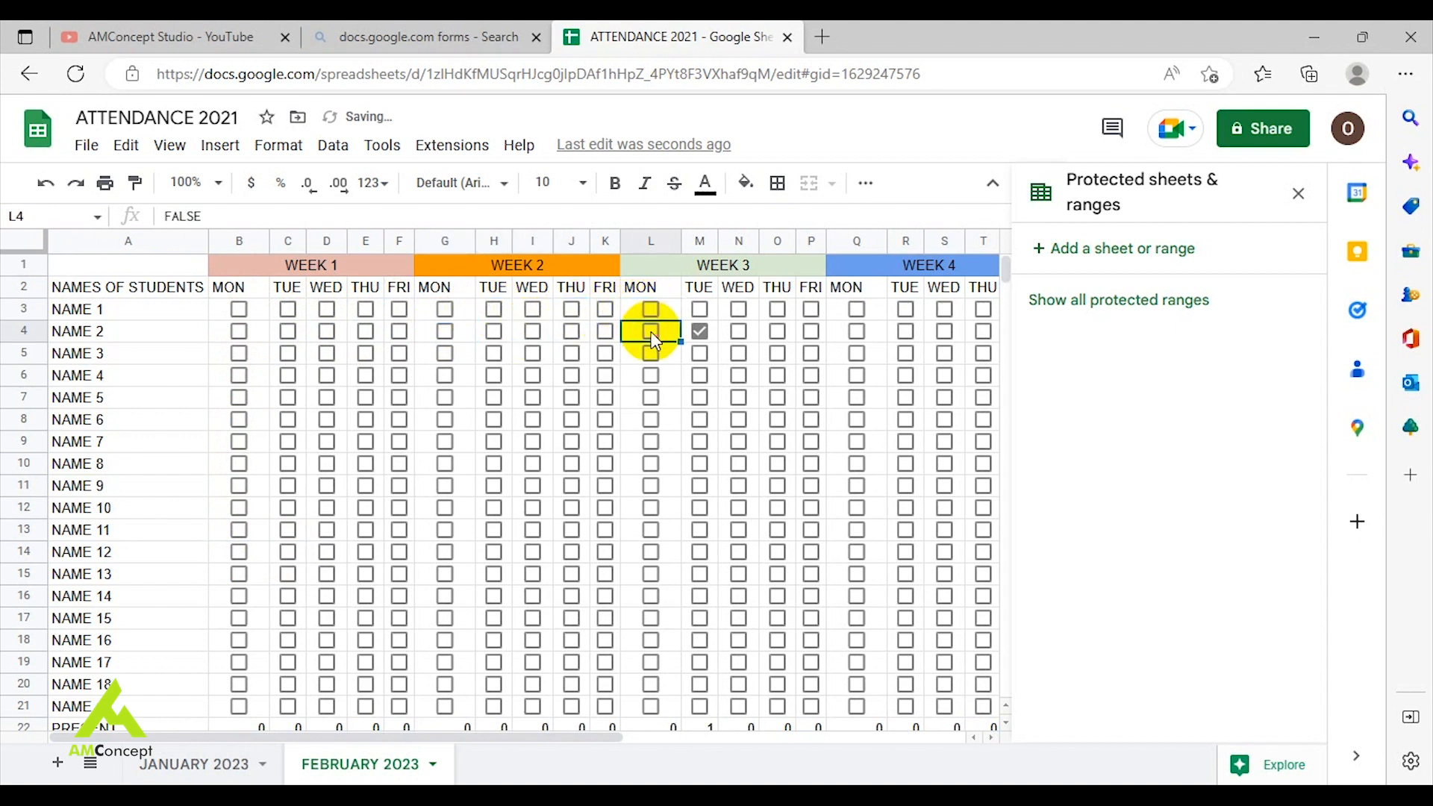
left_click(701, 332)
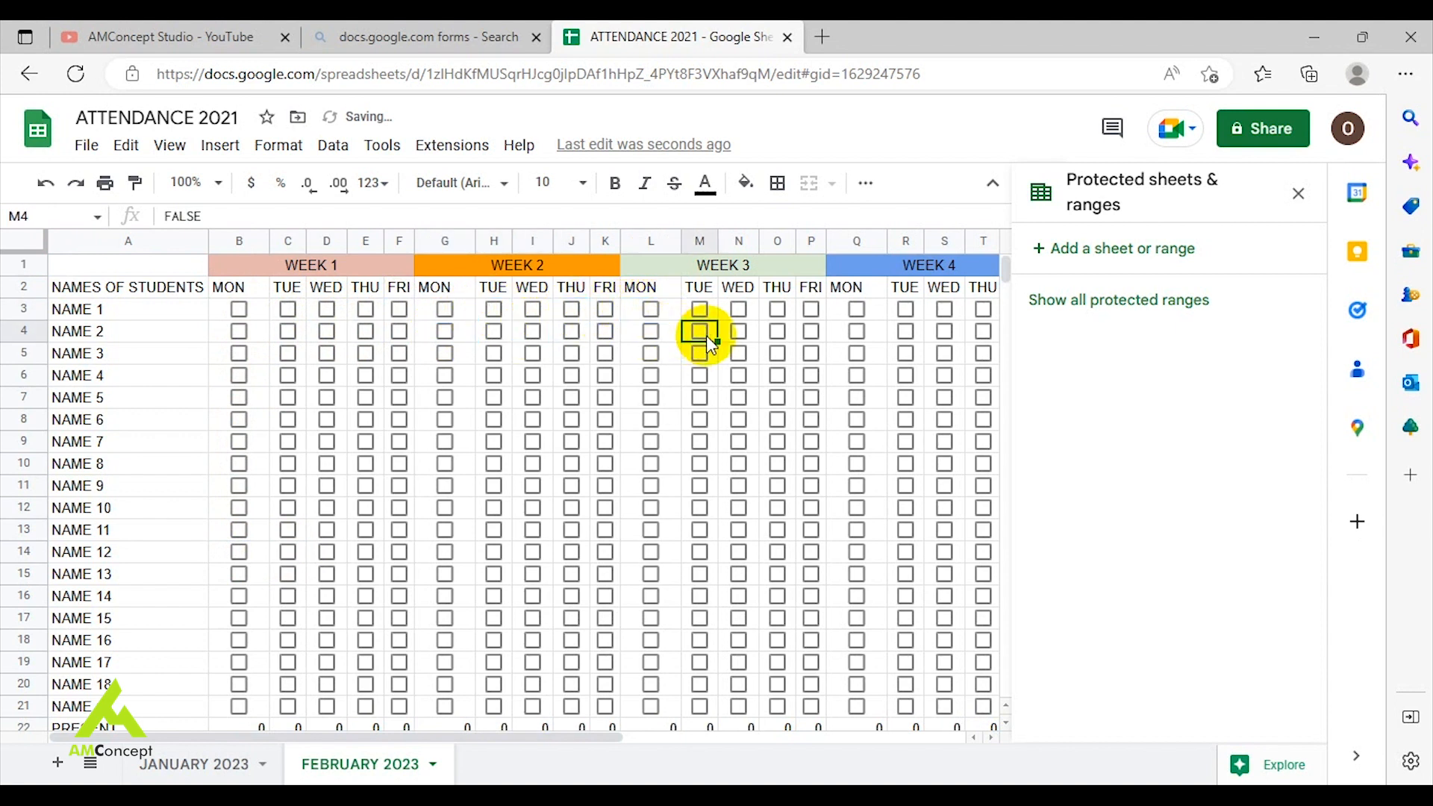
Switch between the JANUARY 2023 and FEBRUARY 2023 sheets to compare their attendance marks.
left_click(232, 767)
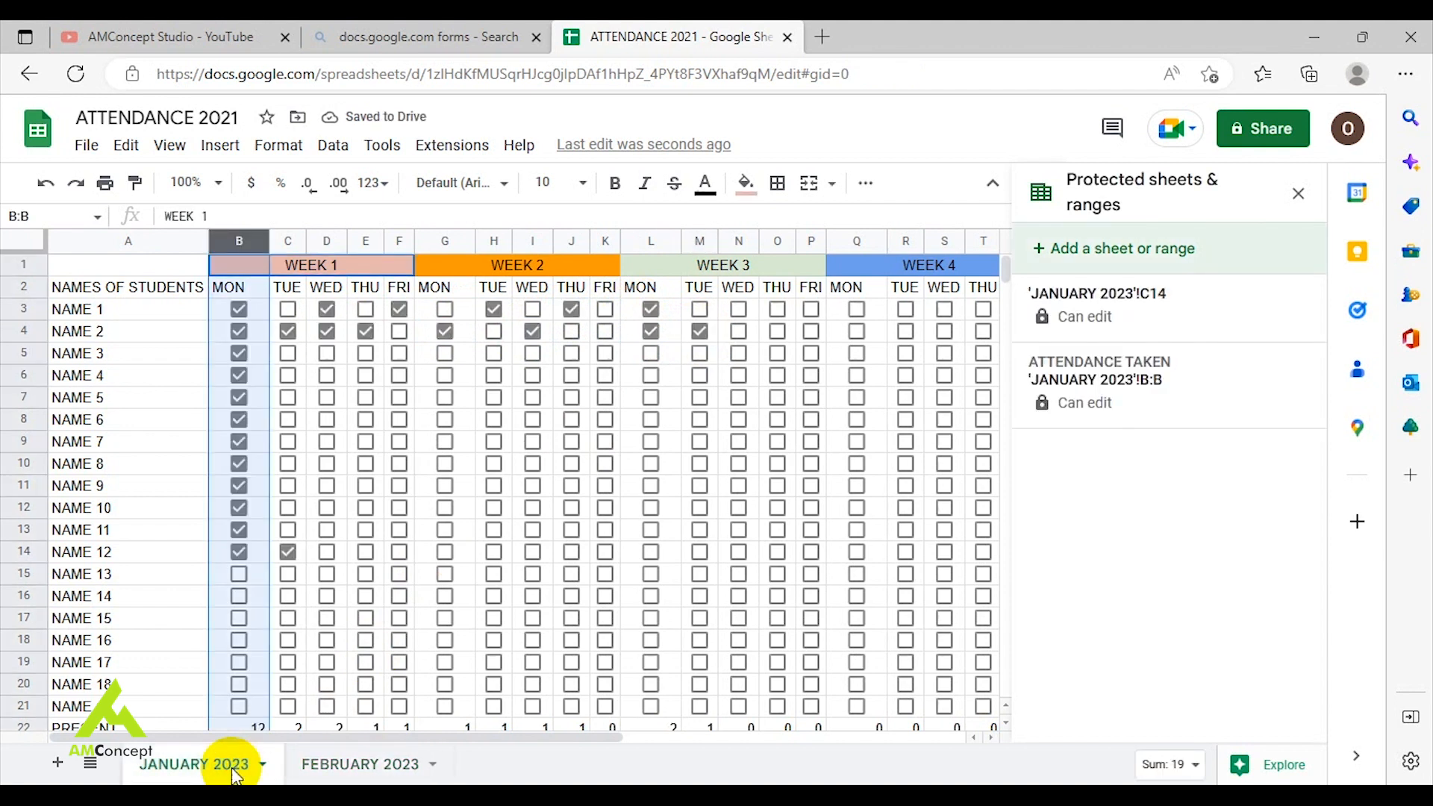
left_click(326, 775)
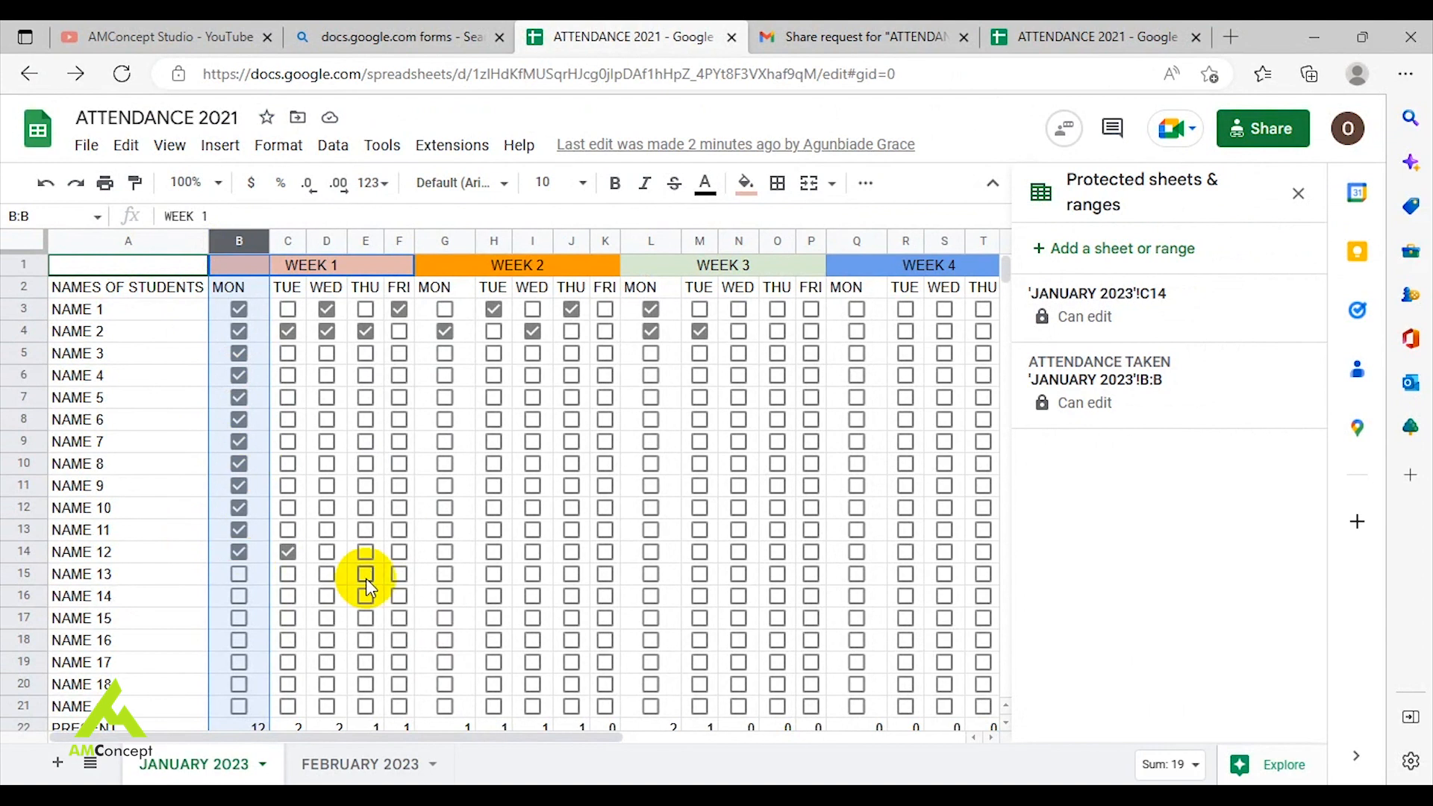
left_click(1347, 128)
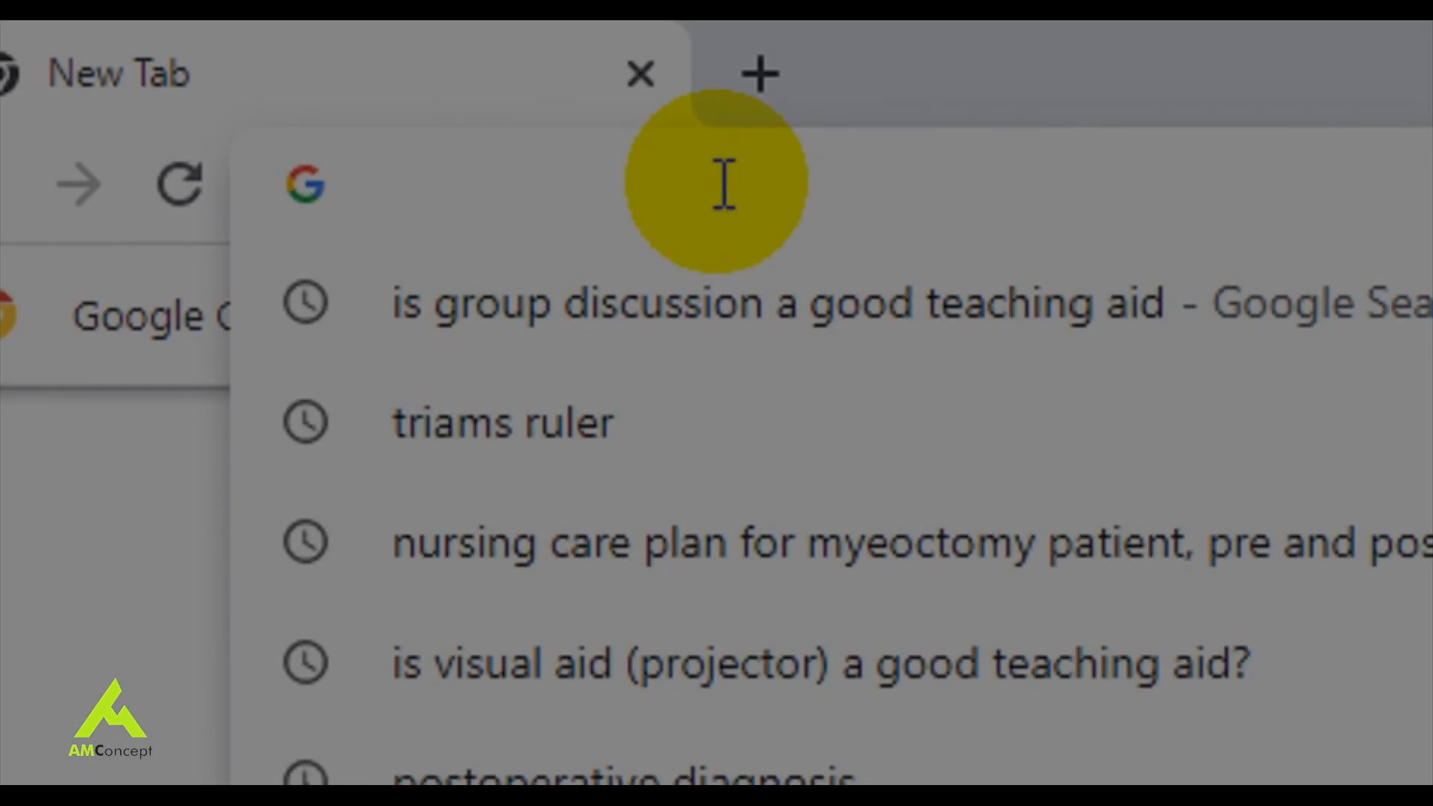
Open the shared ATTENDANCE 2021 spreadsheet from the copied link in the new browser tab.
key("ctrl+v")
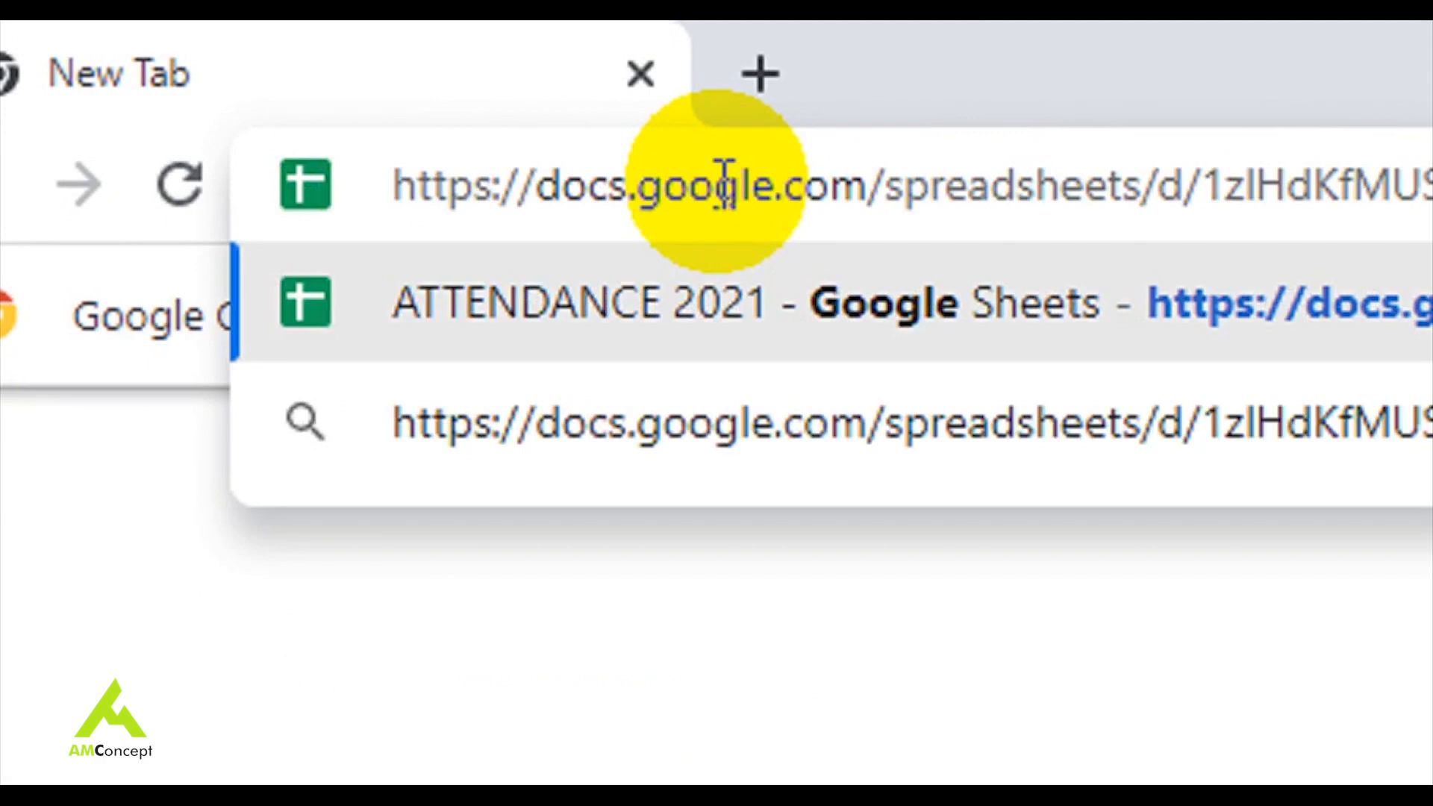
key("Return")
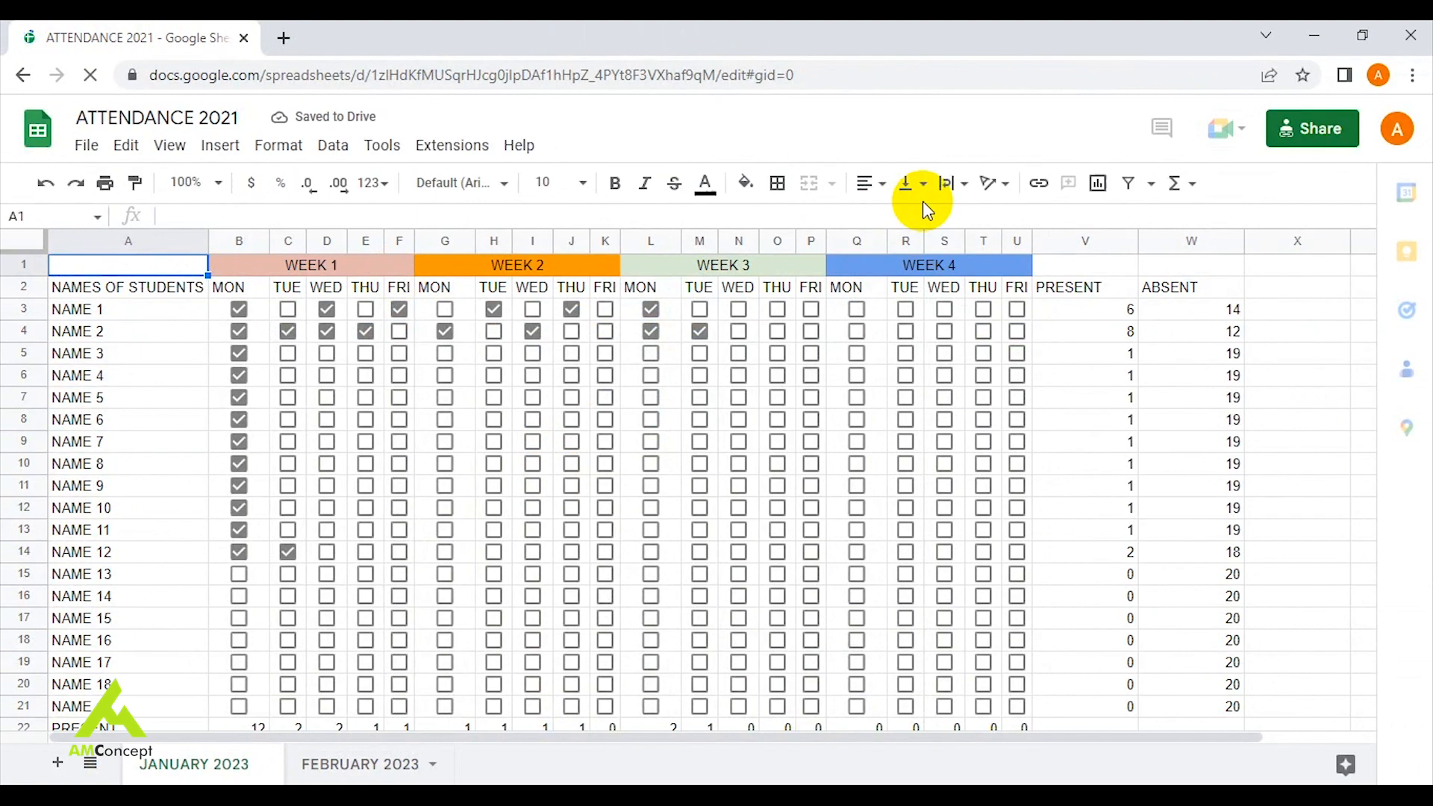
Try to untick the WEEK 1 Monday checkboxes of NAME 1, NAME 6 and NAME 8 on the JANUARY 2023 sheet.
left_click(274, 394)
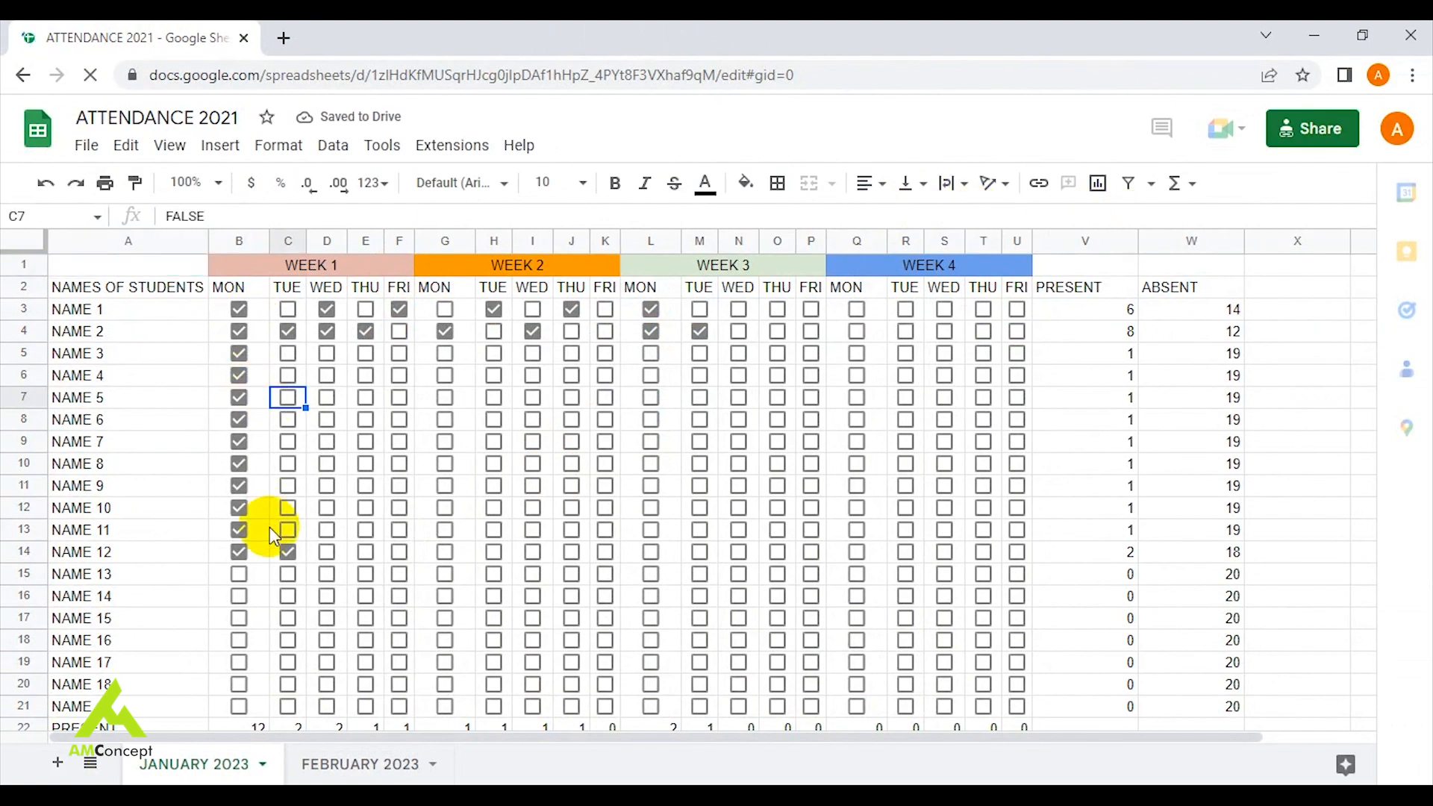
key("Return")
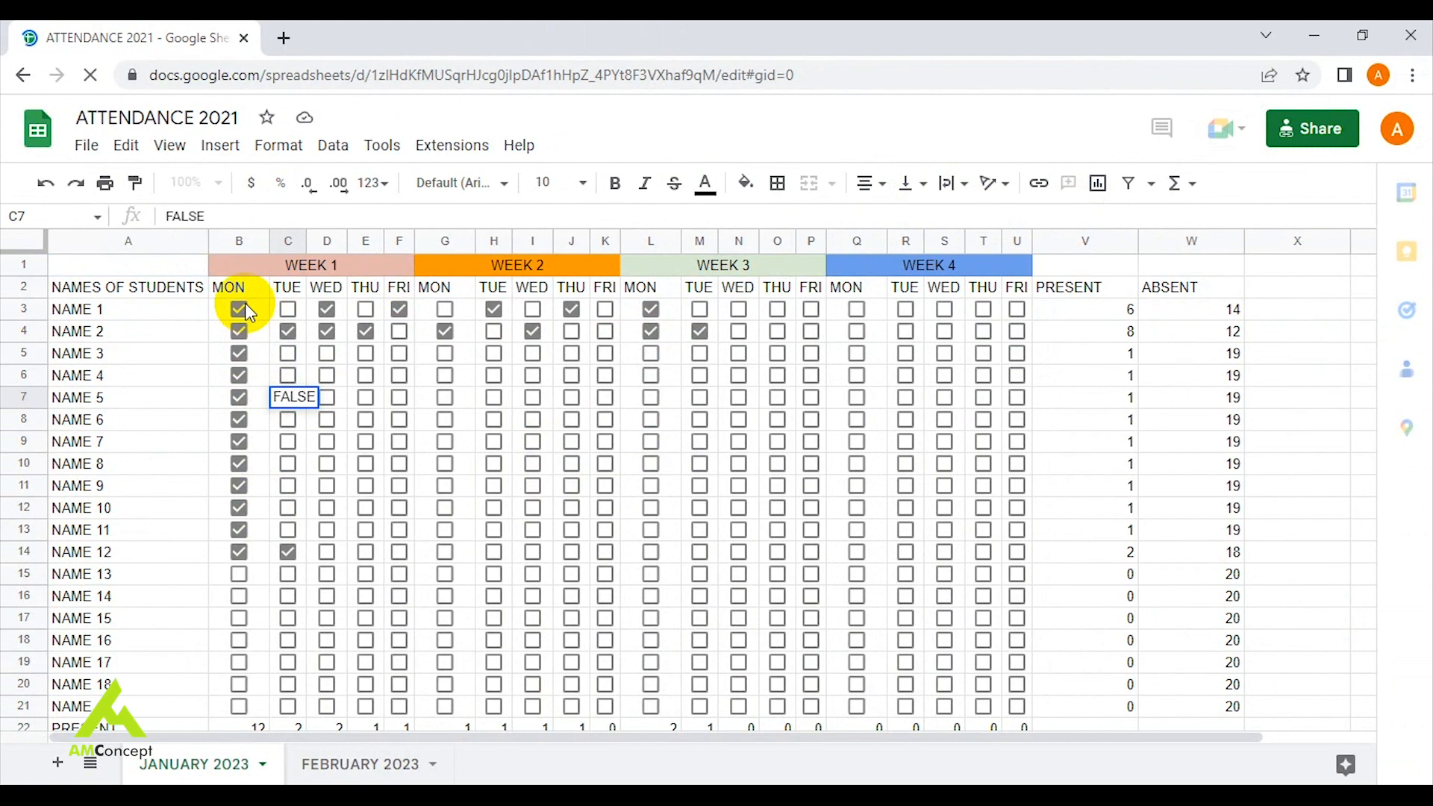
left_click(244, 312)
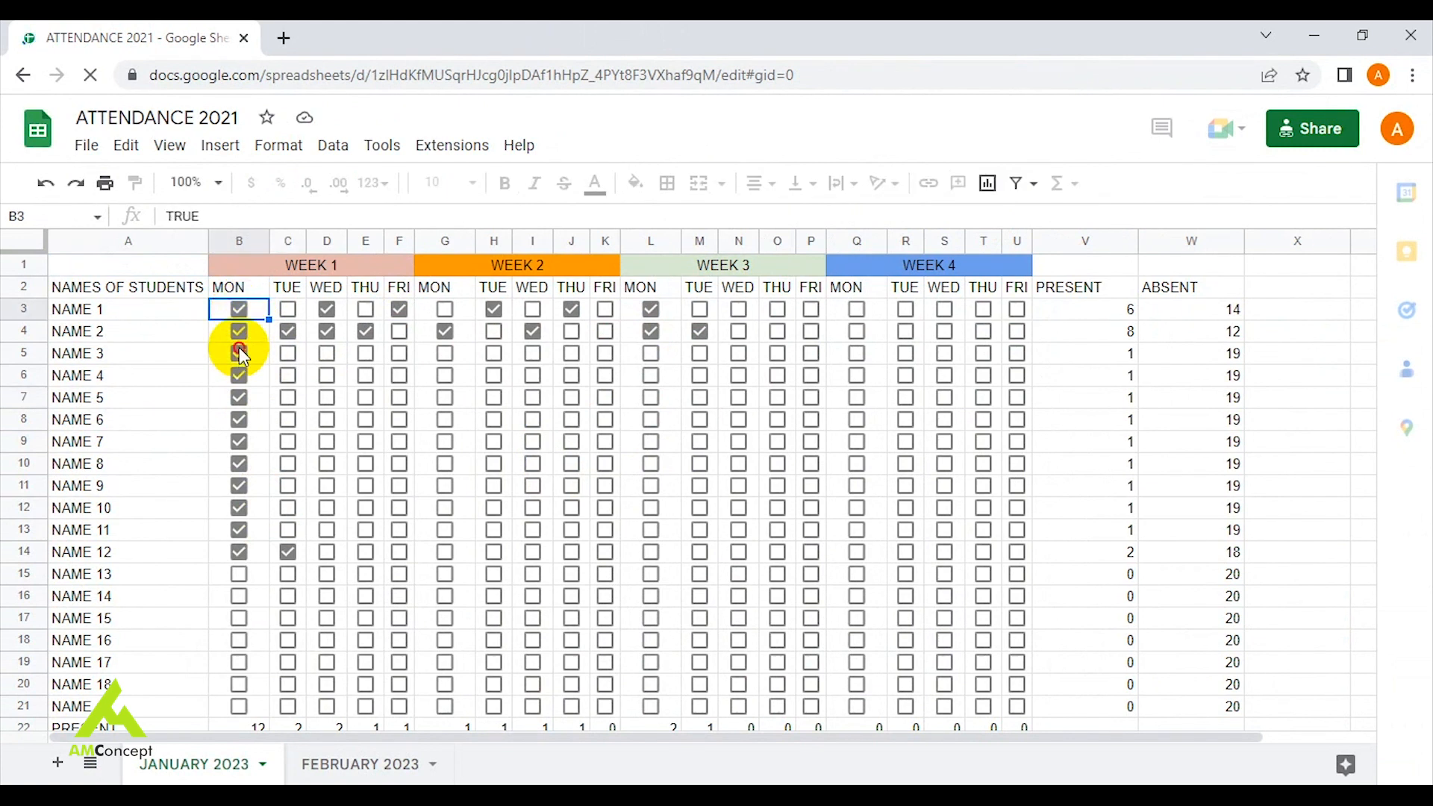
left_click(242, 420)
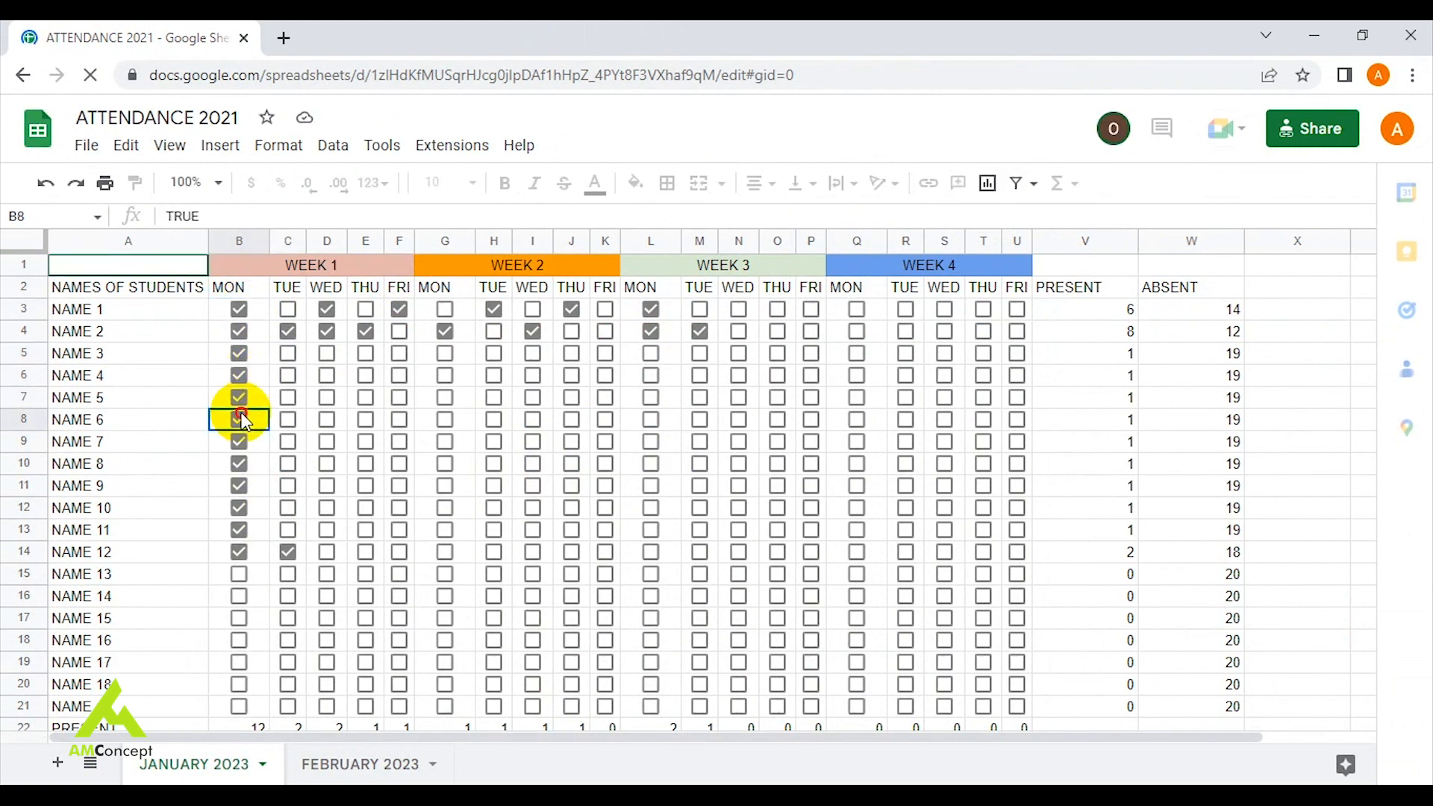
left_click(246, 462)
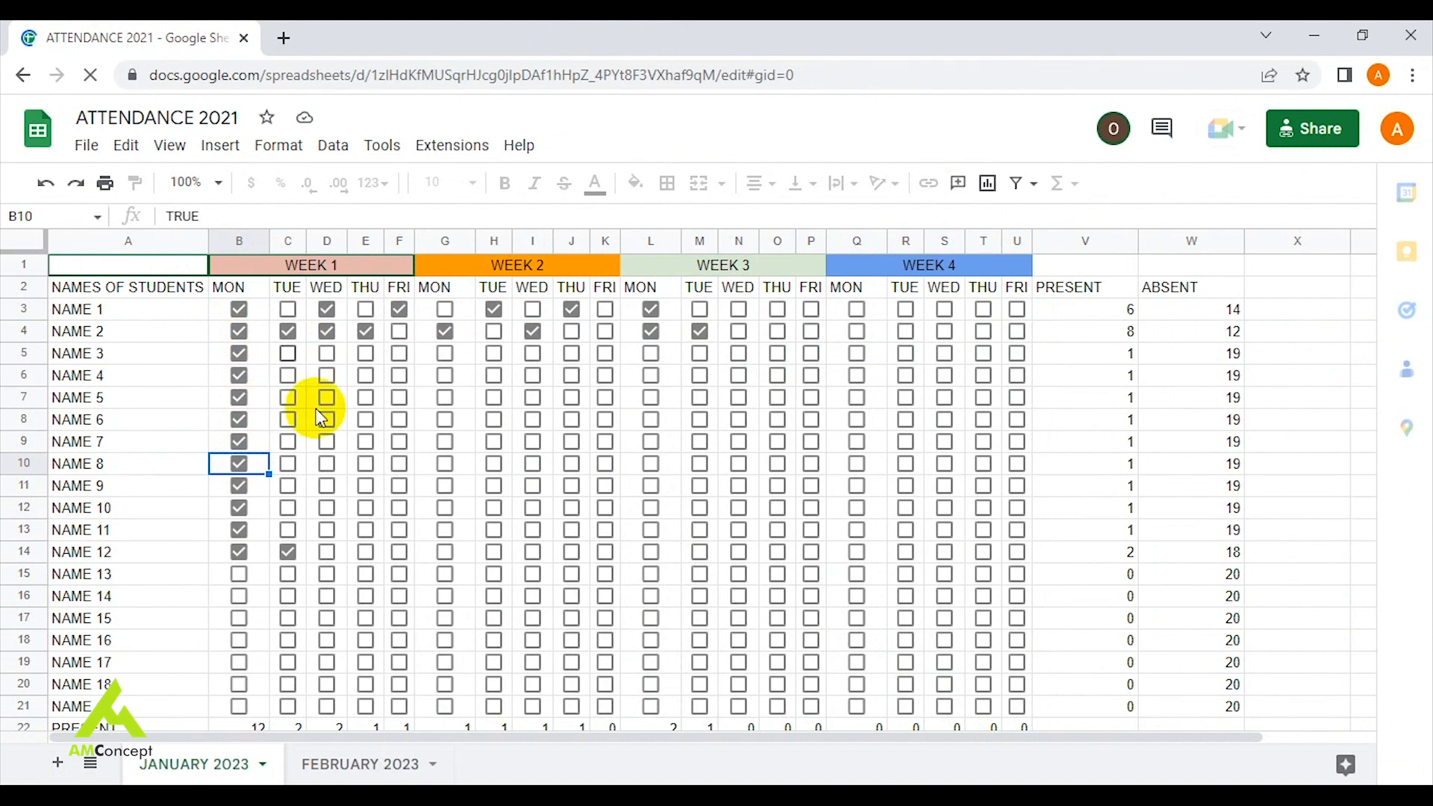
Tick the WEEK 1 Tuesday checkboxes of NAME 3 through NAME 6 on the JANUARY 2023 sheet.
left_click(288, 352)
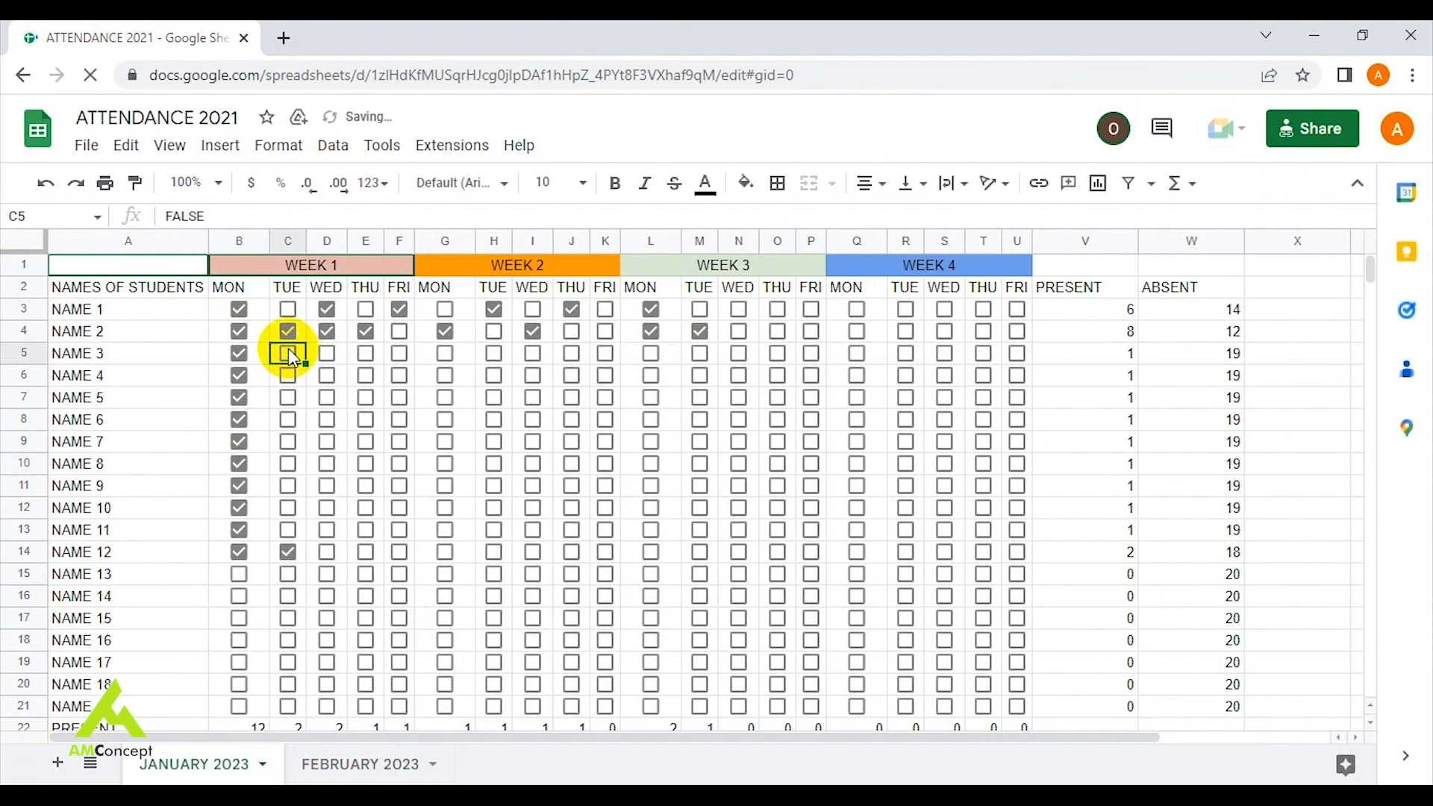
left_click(288, 349)
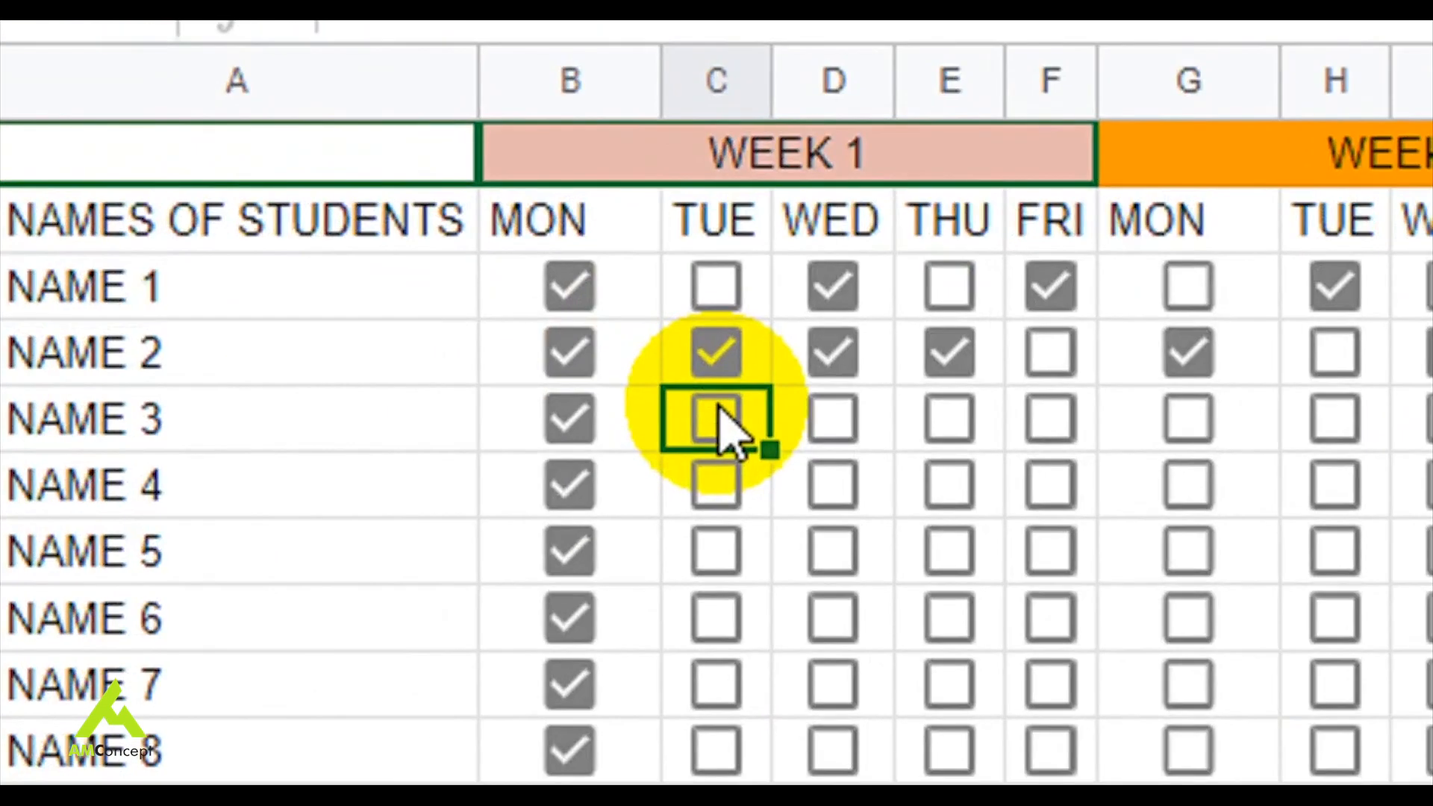
left_click(719, 412)
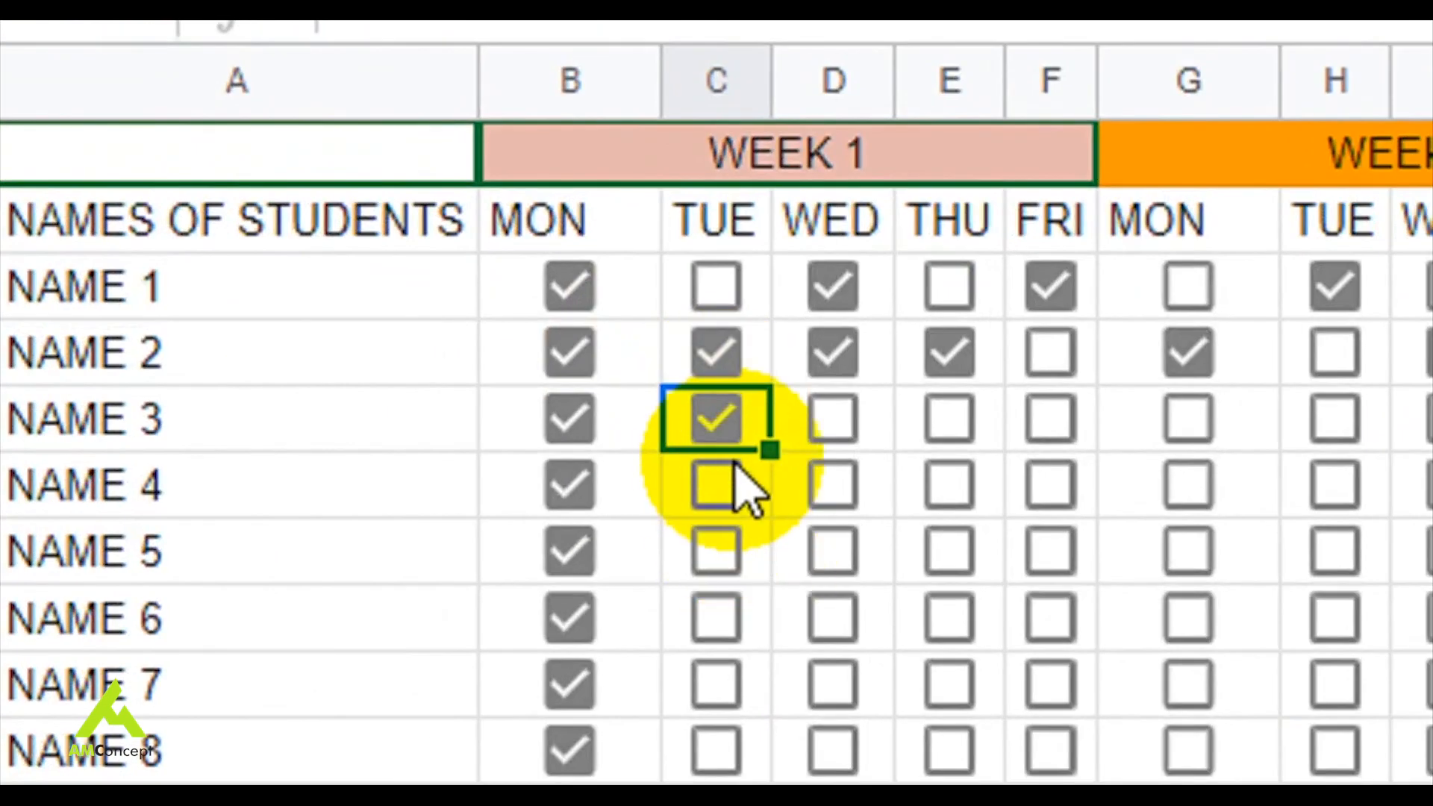
left_click(716, 489)
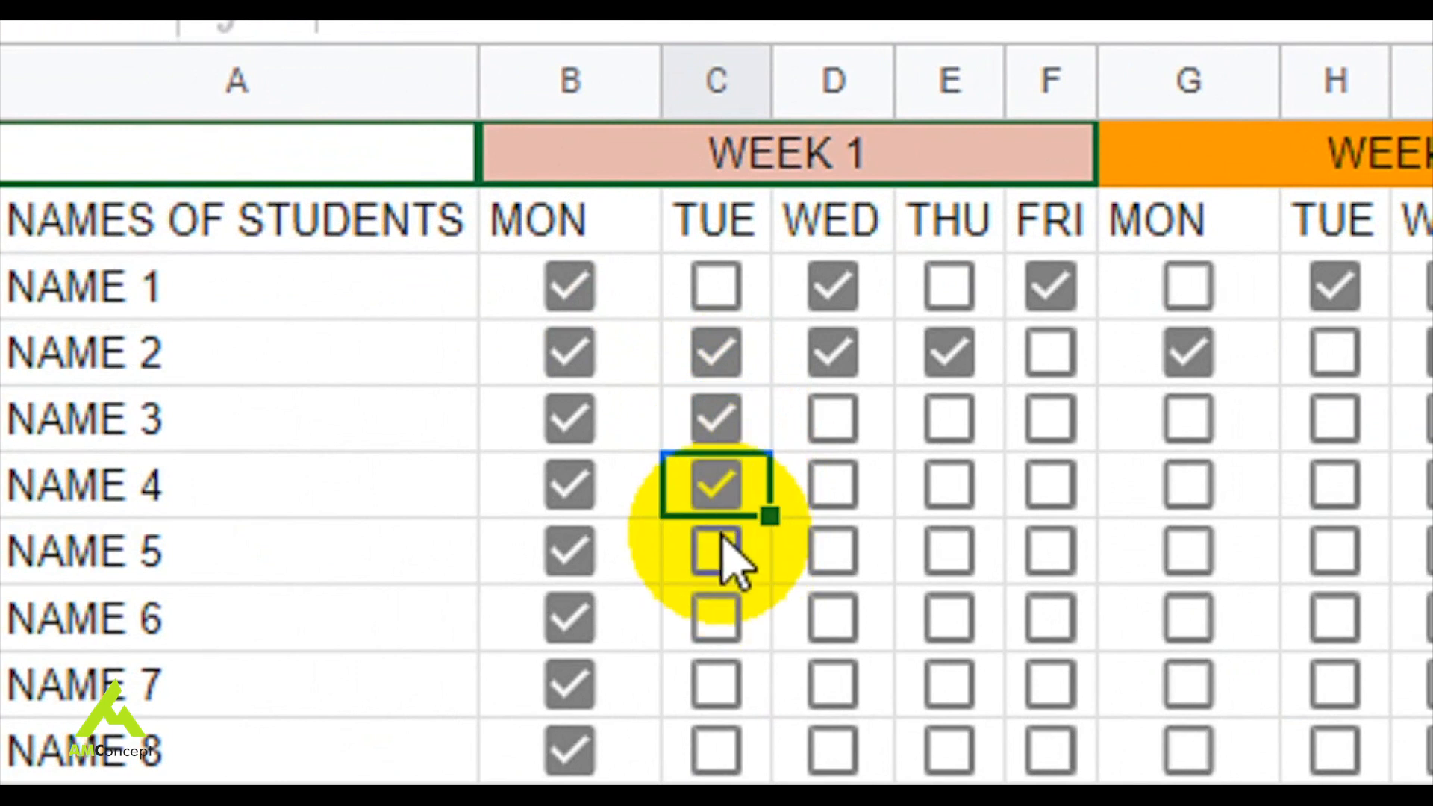
left_click(716, 567)
left_click(716, 597)
Try to change protected WEEK 1 Monday checkboxes, including NAME 13's, to test the protection as an editor.
scroll(727, 626, "down", 5)
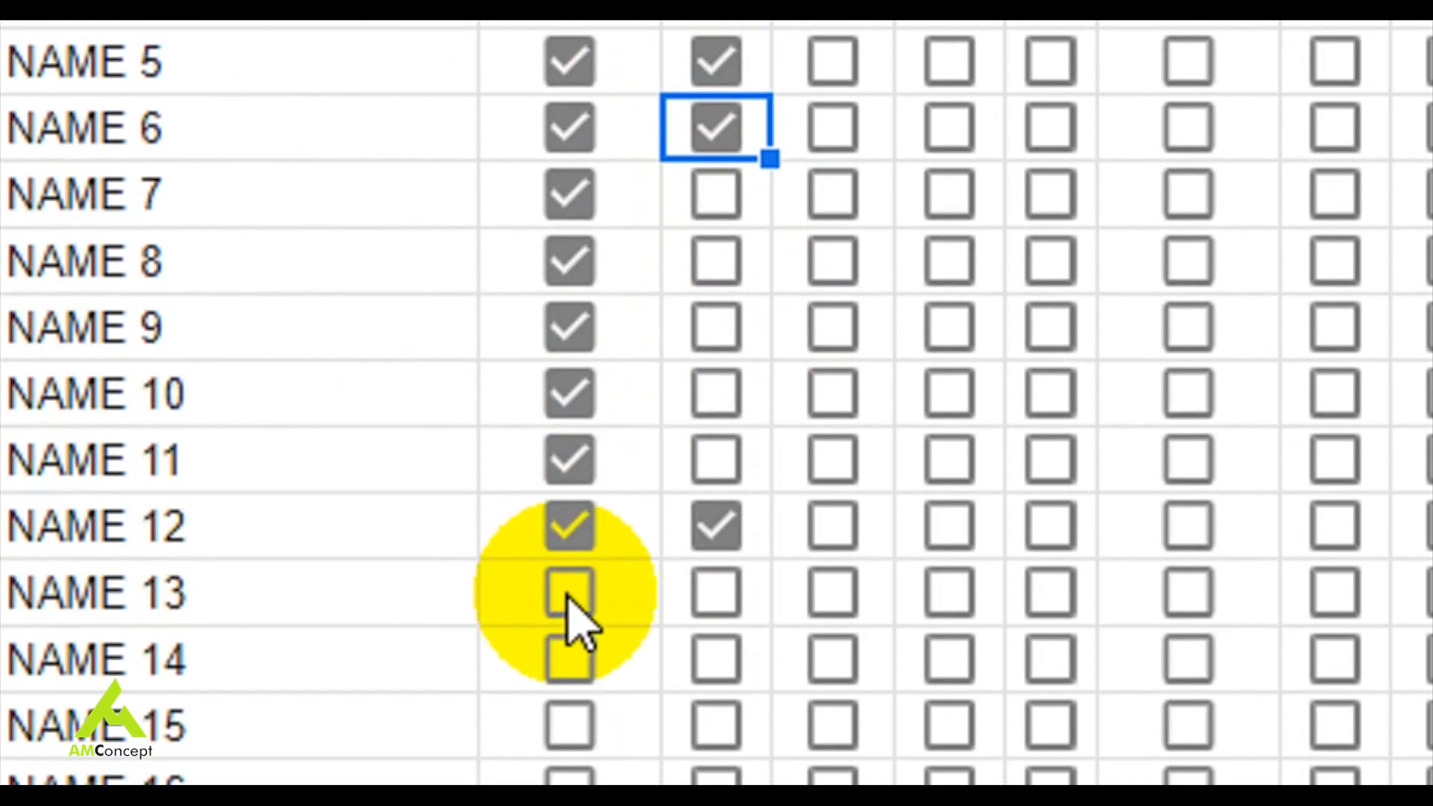
left_click(576, 629)
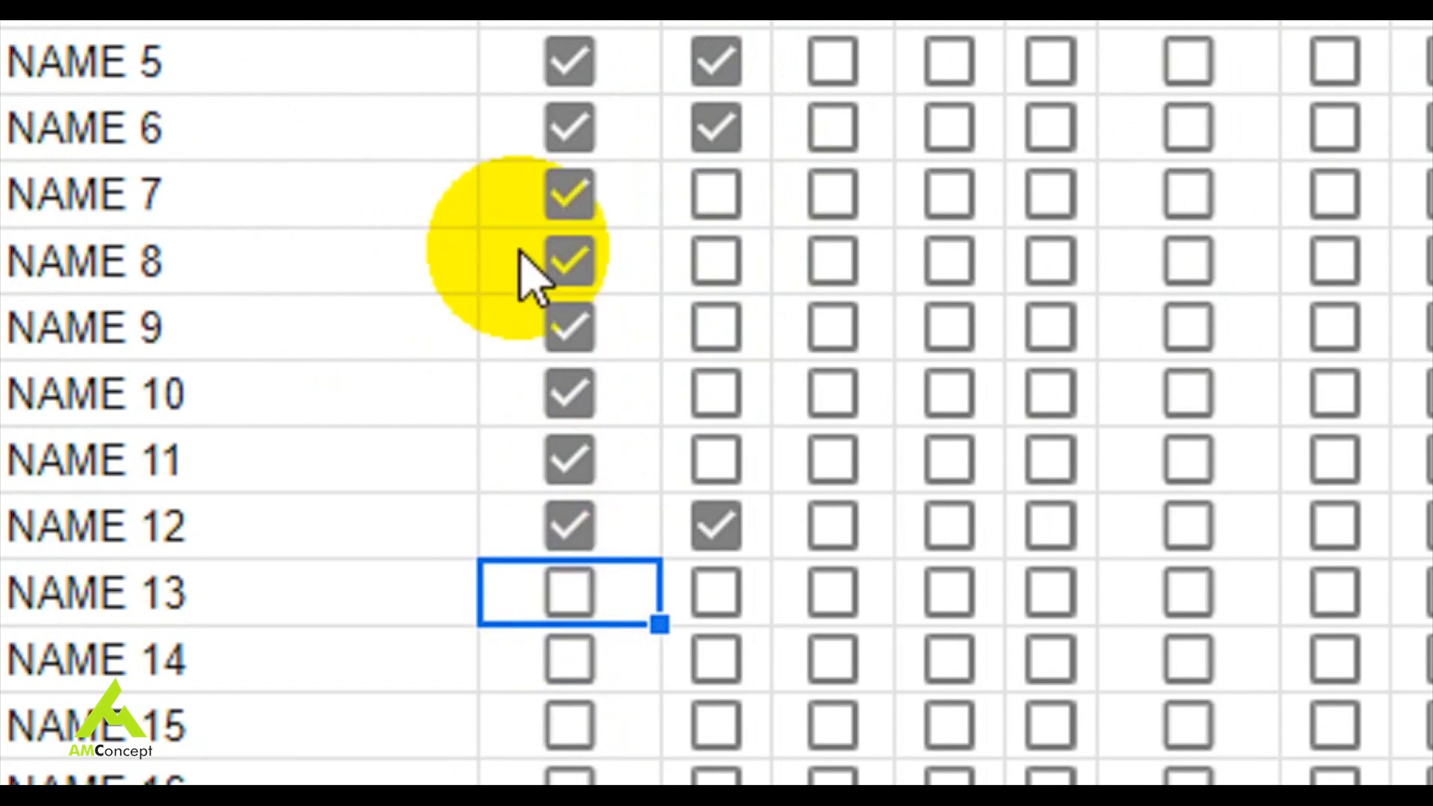
scroll(481, 716, "up", 2)
left_click(565, 149)
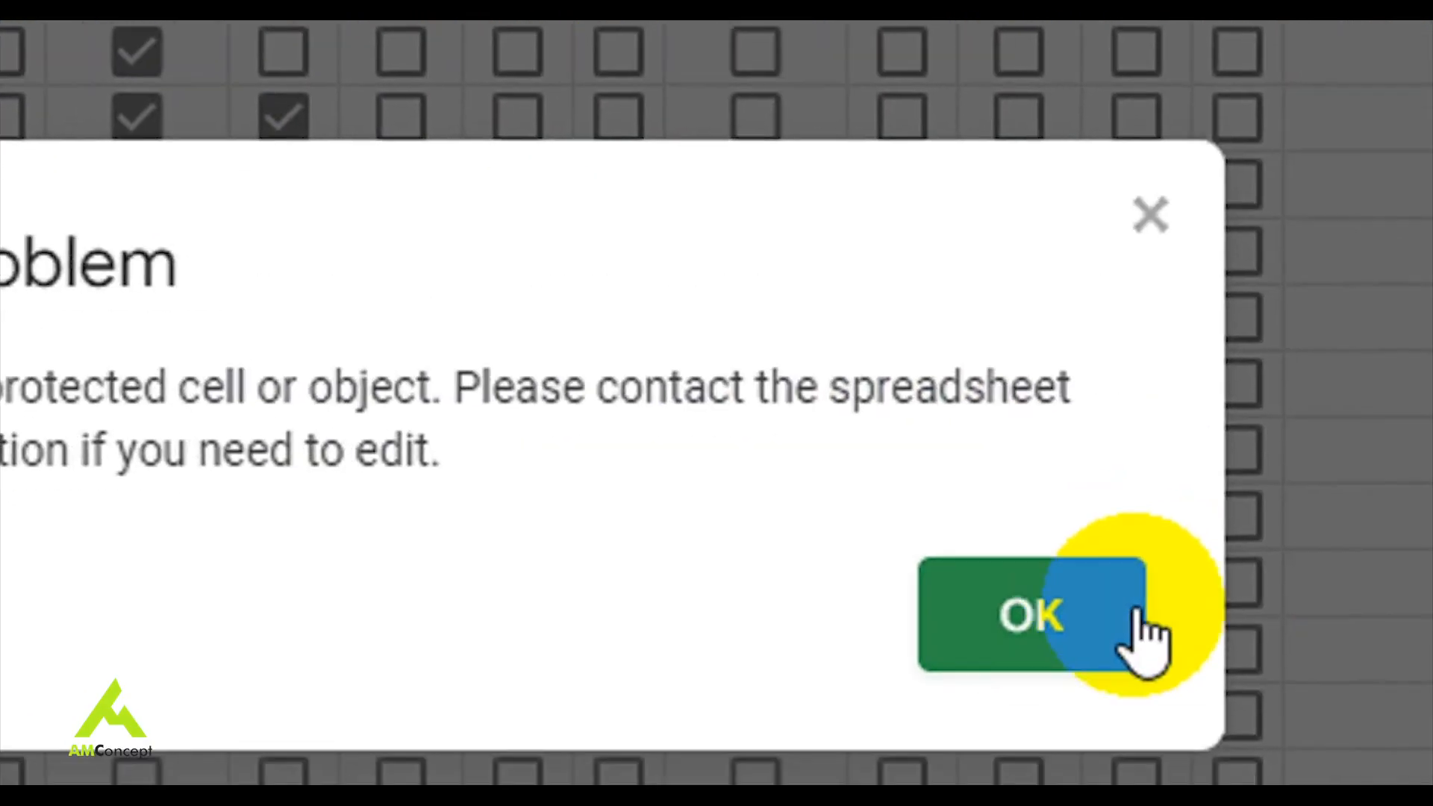